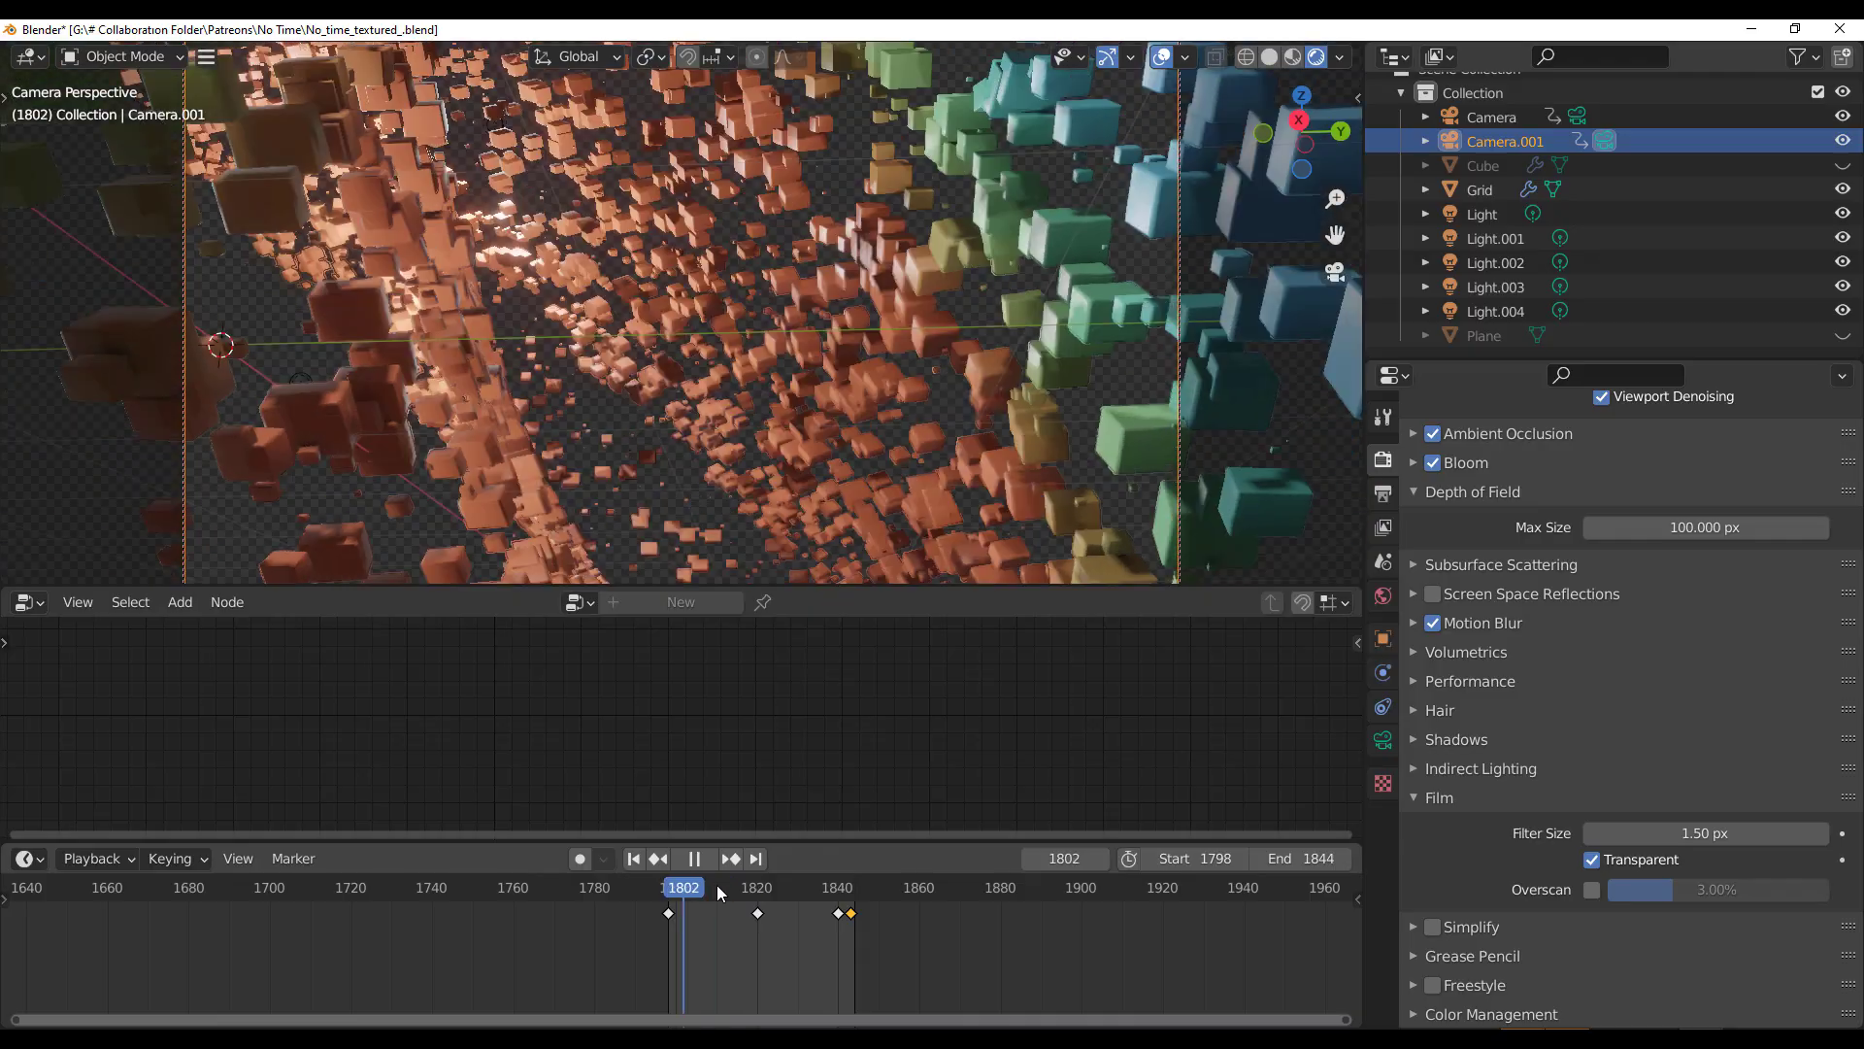
left_click(1548, 746)
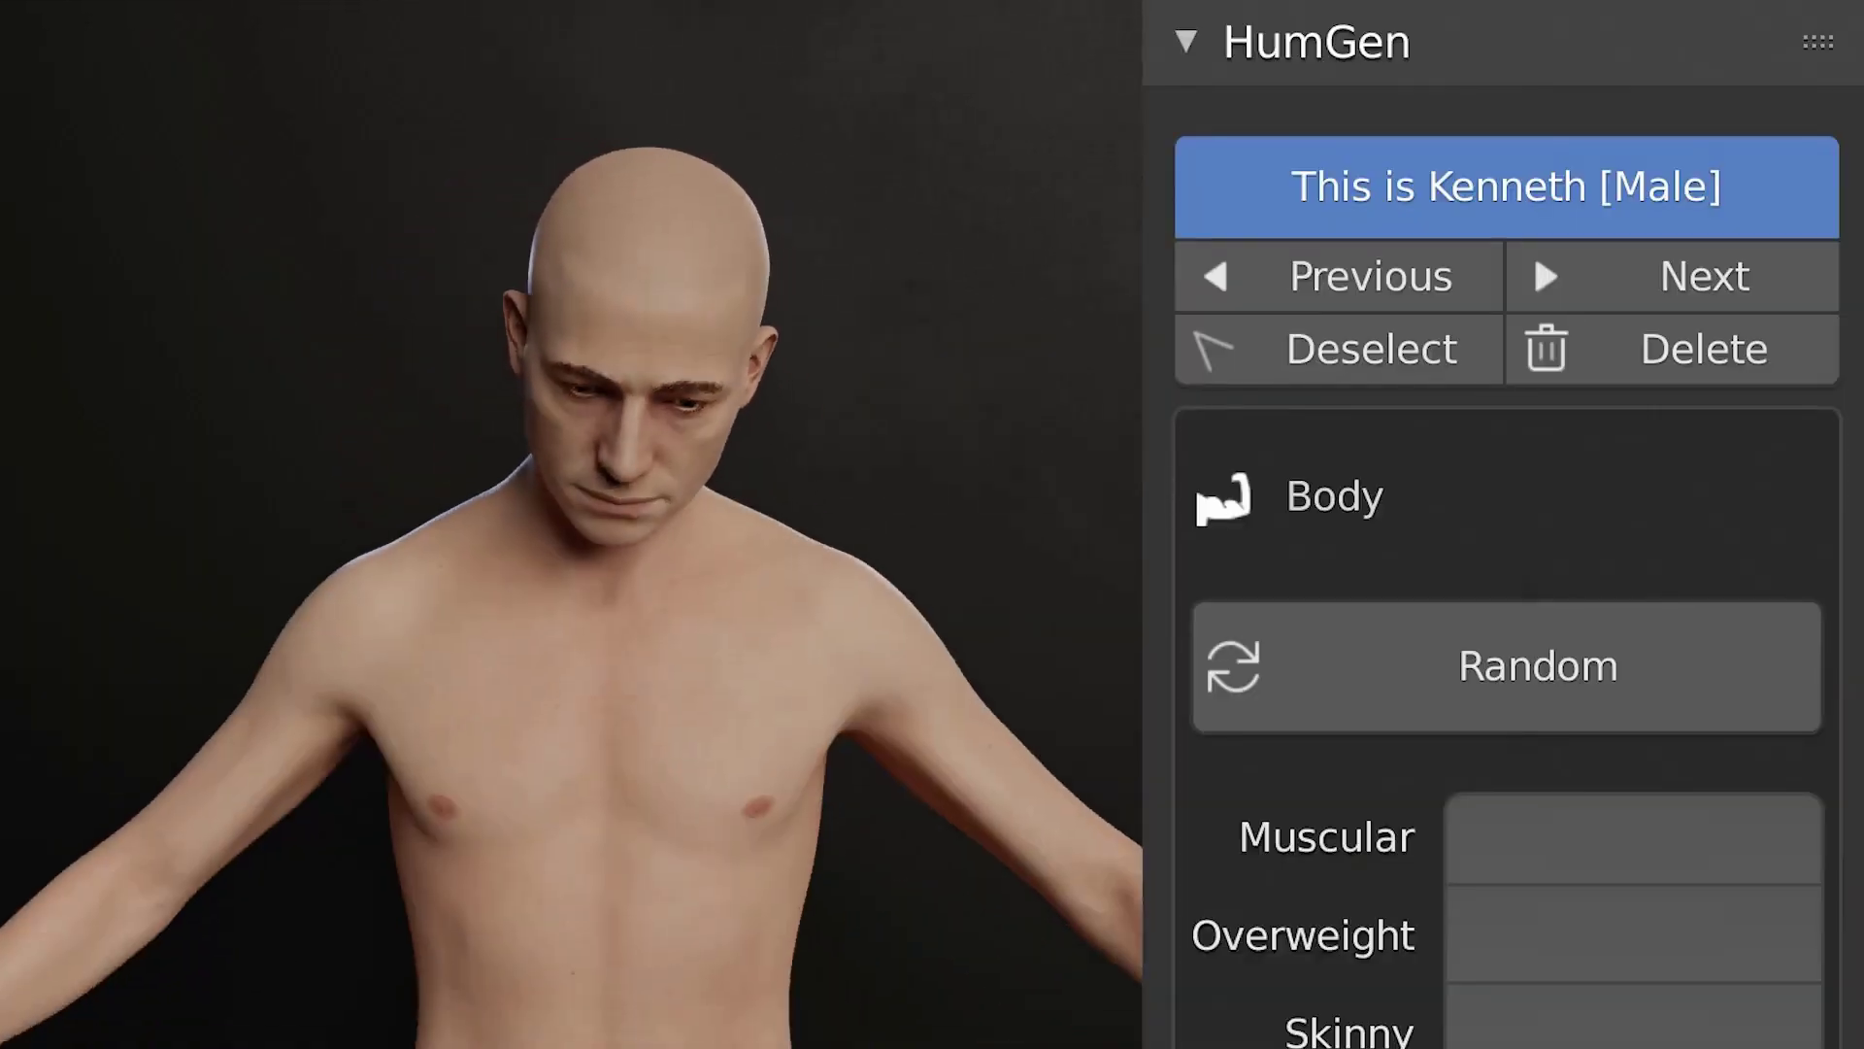
scroll(1505, 524, "down", 10)
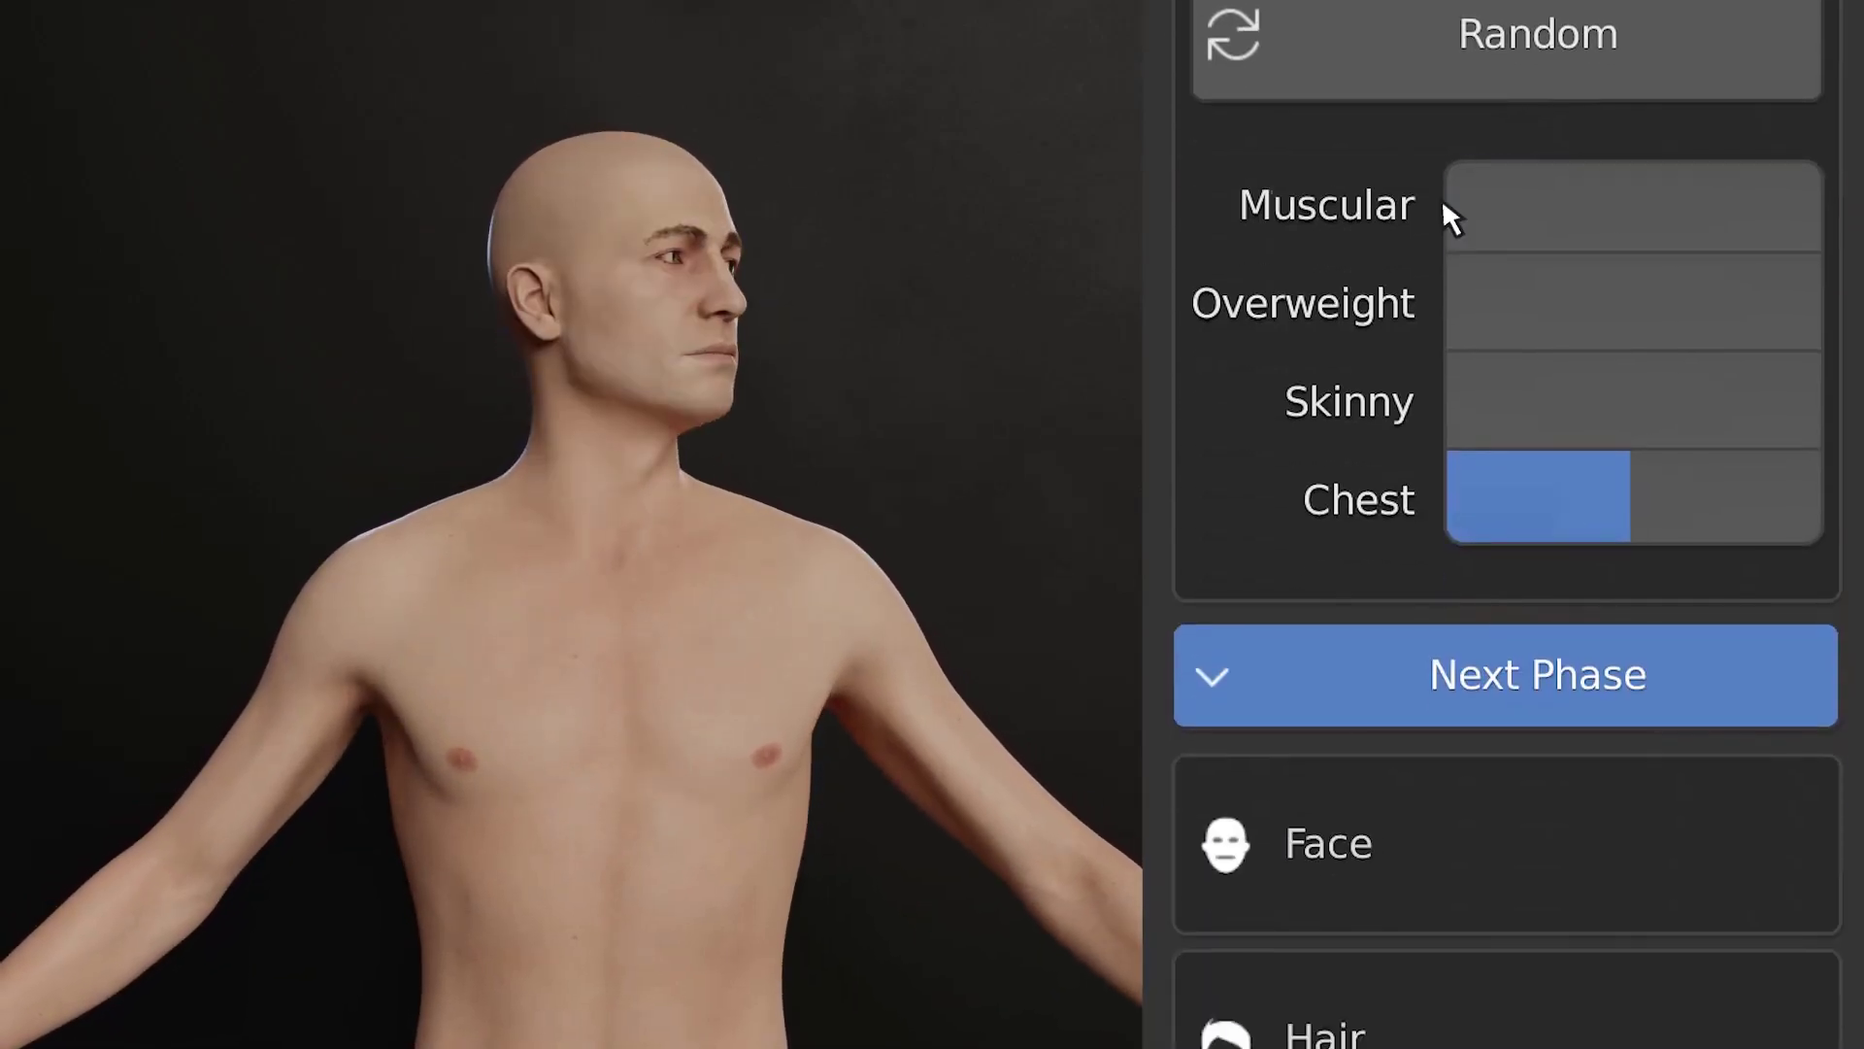
left_click_drag(1447, 208, 1806, 229)
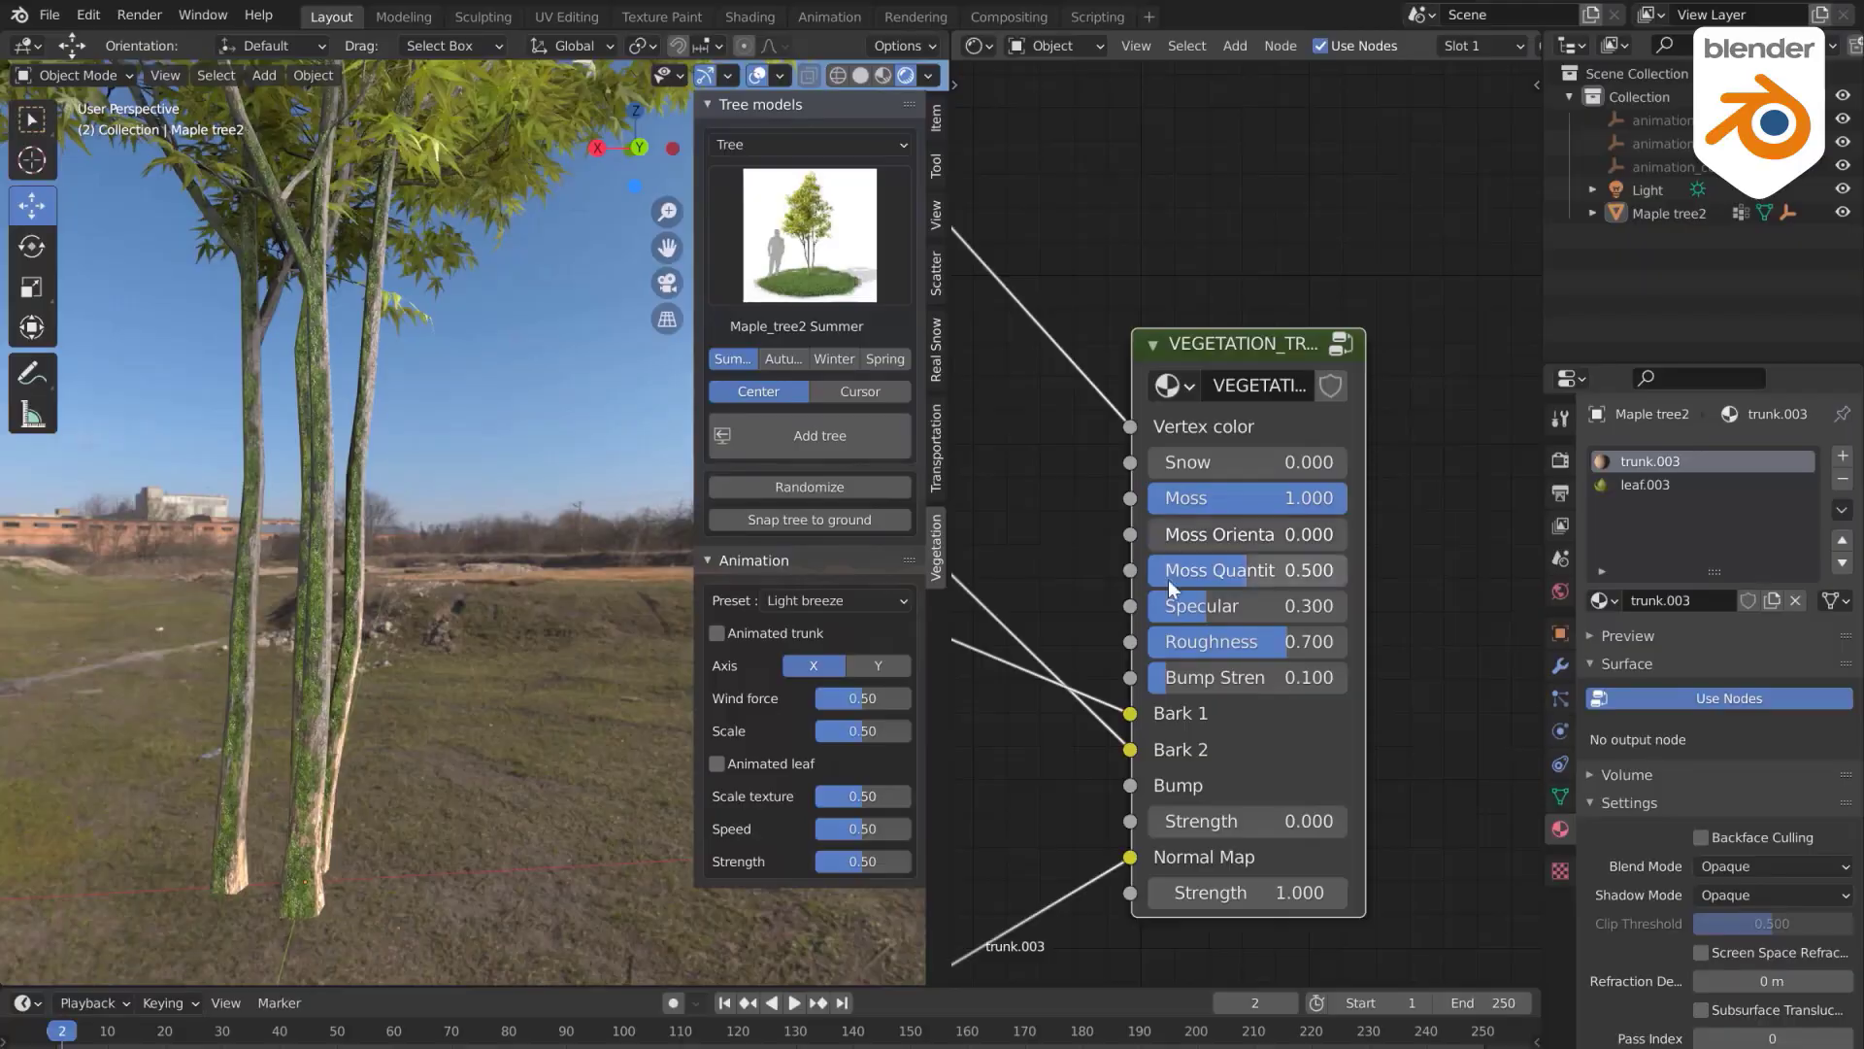
left_click_drag(1168, 580, 1242, 579)
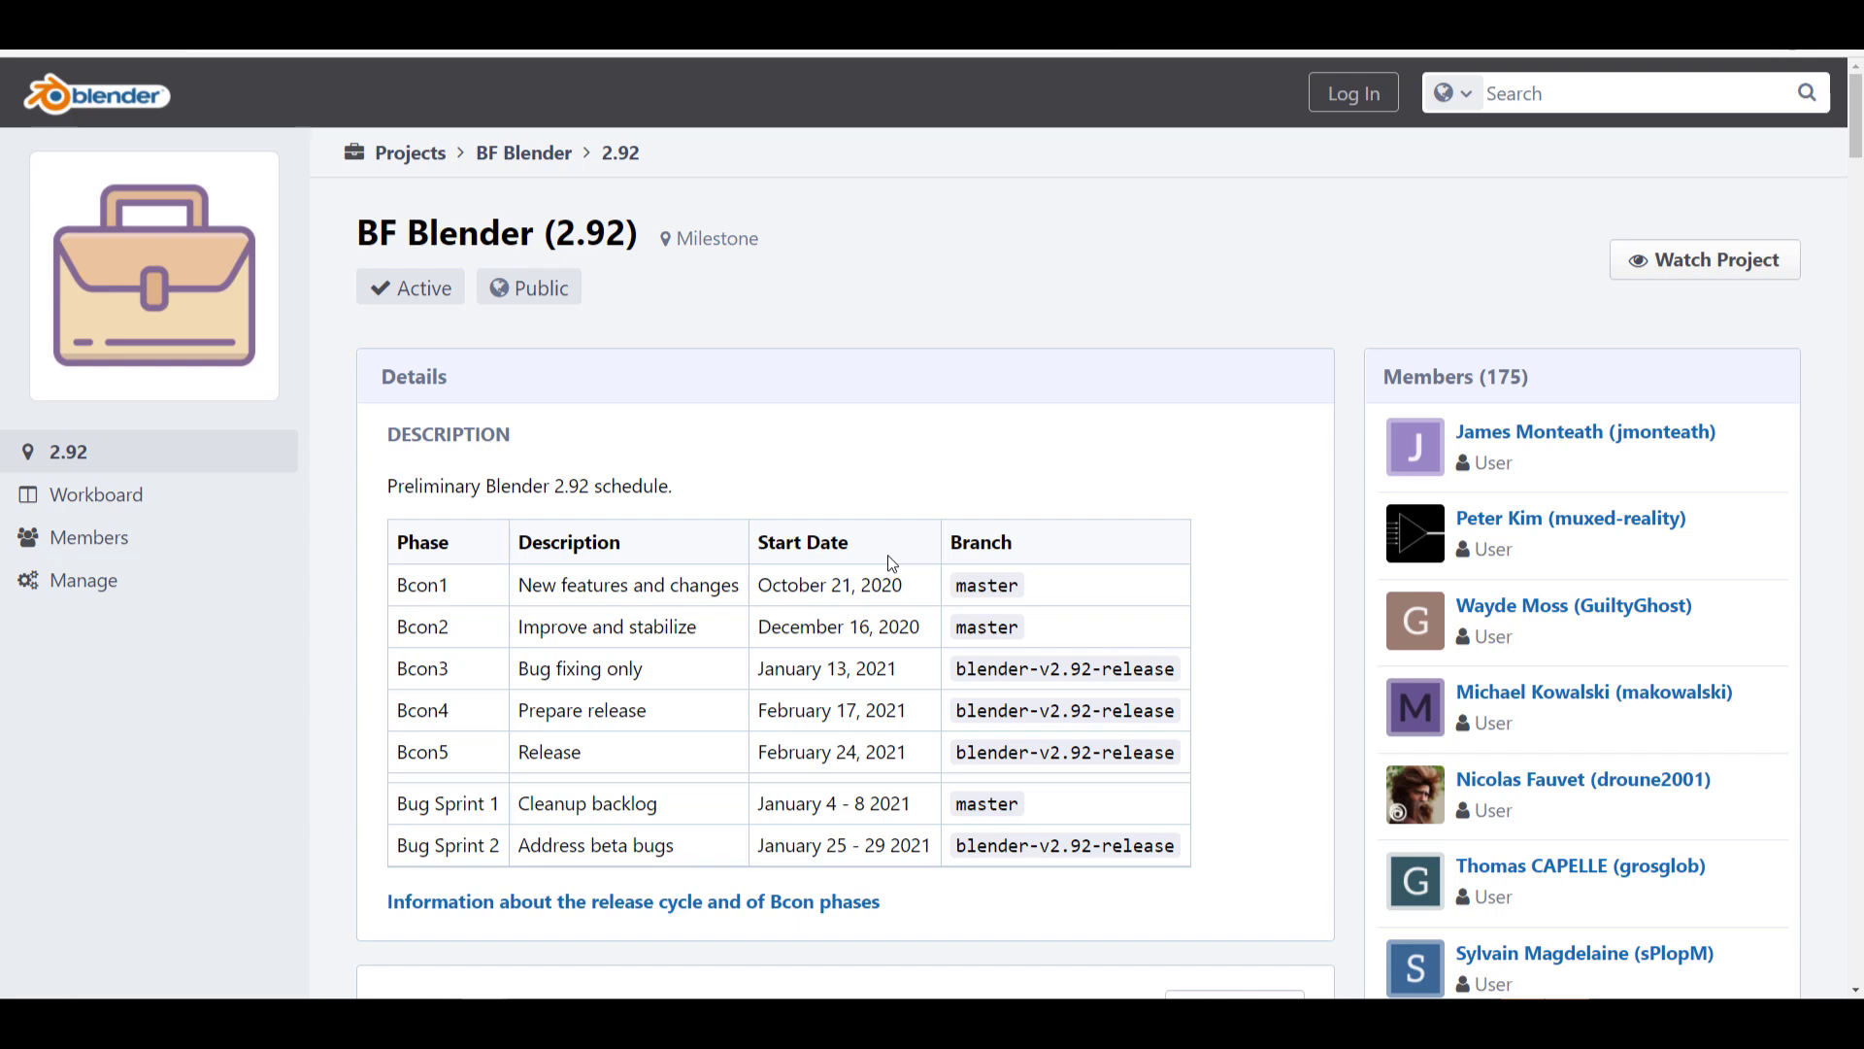
Step: Read through the Blender 2.92 release schedule and the Bug Sprints article on the Blender Developers Blog
scroll(803, 920, "down", 2)
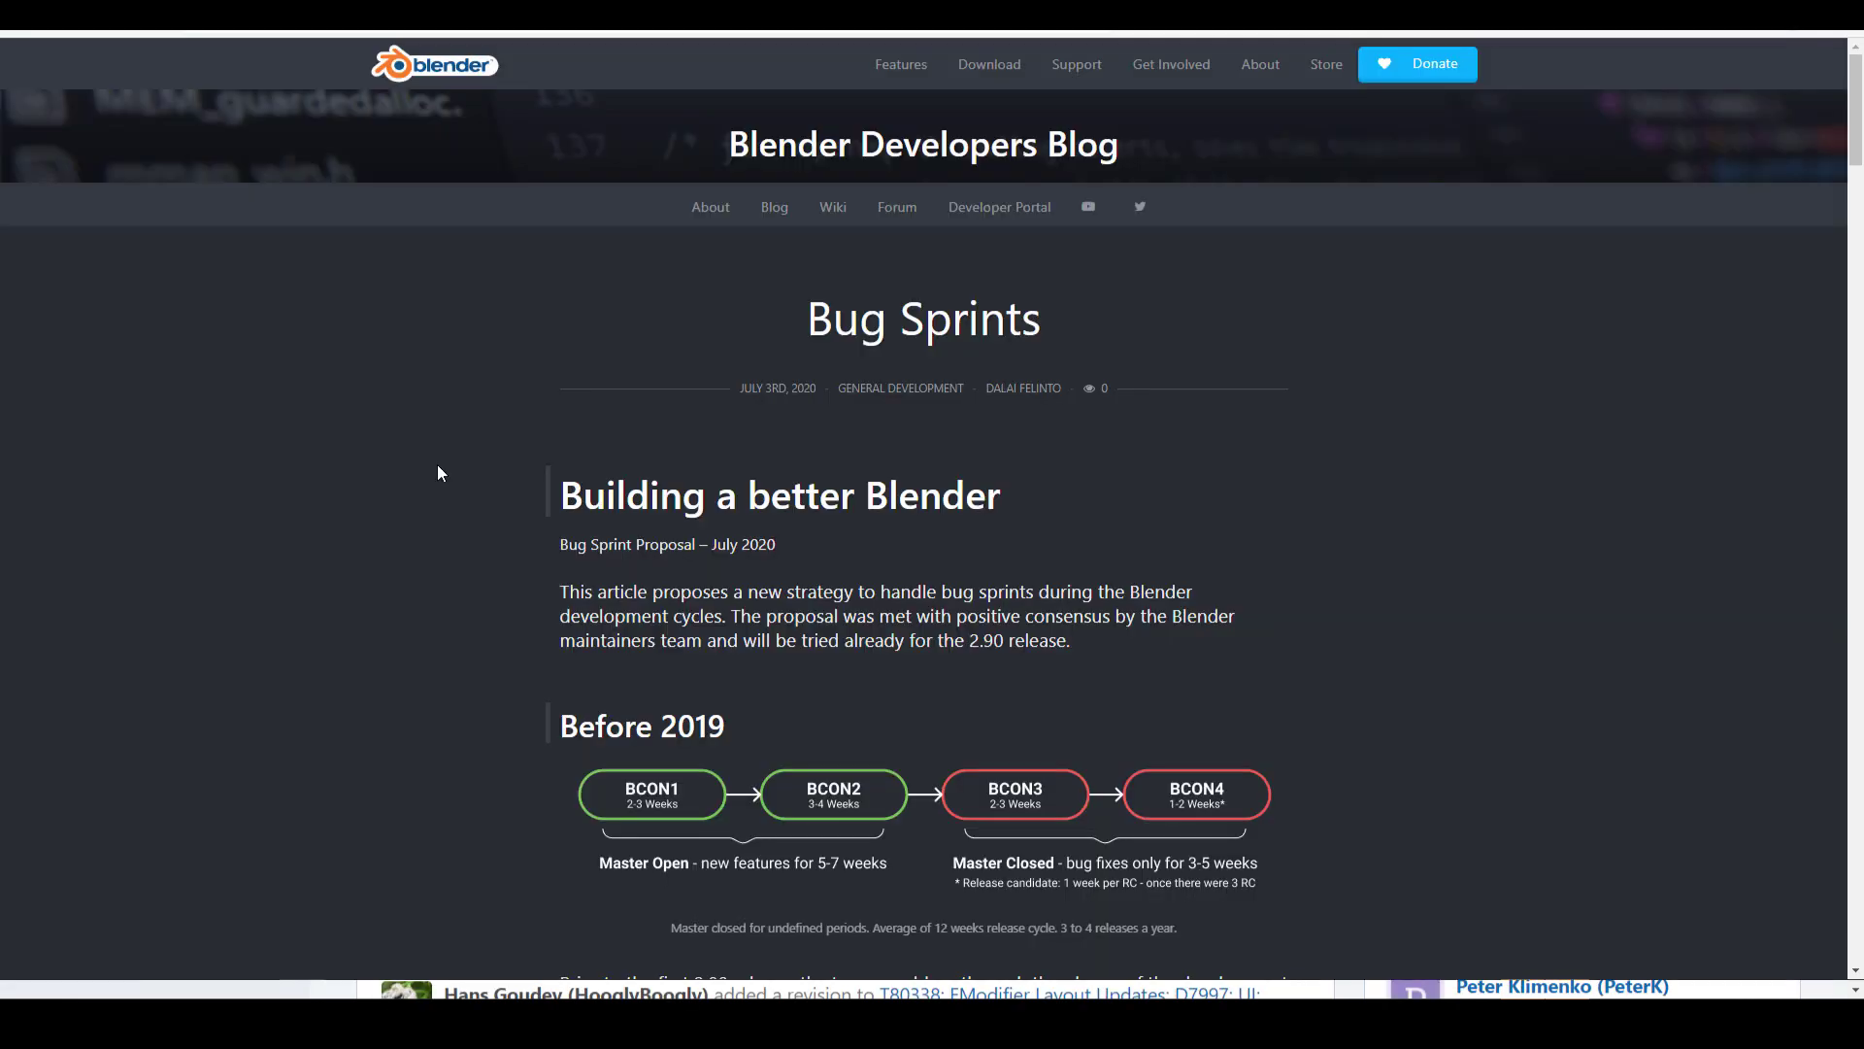
scroll(438, 472, "down", 4)
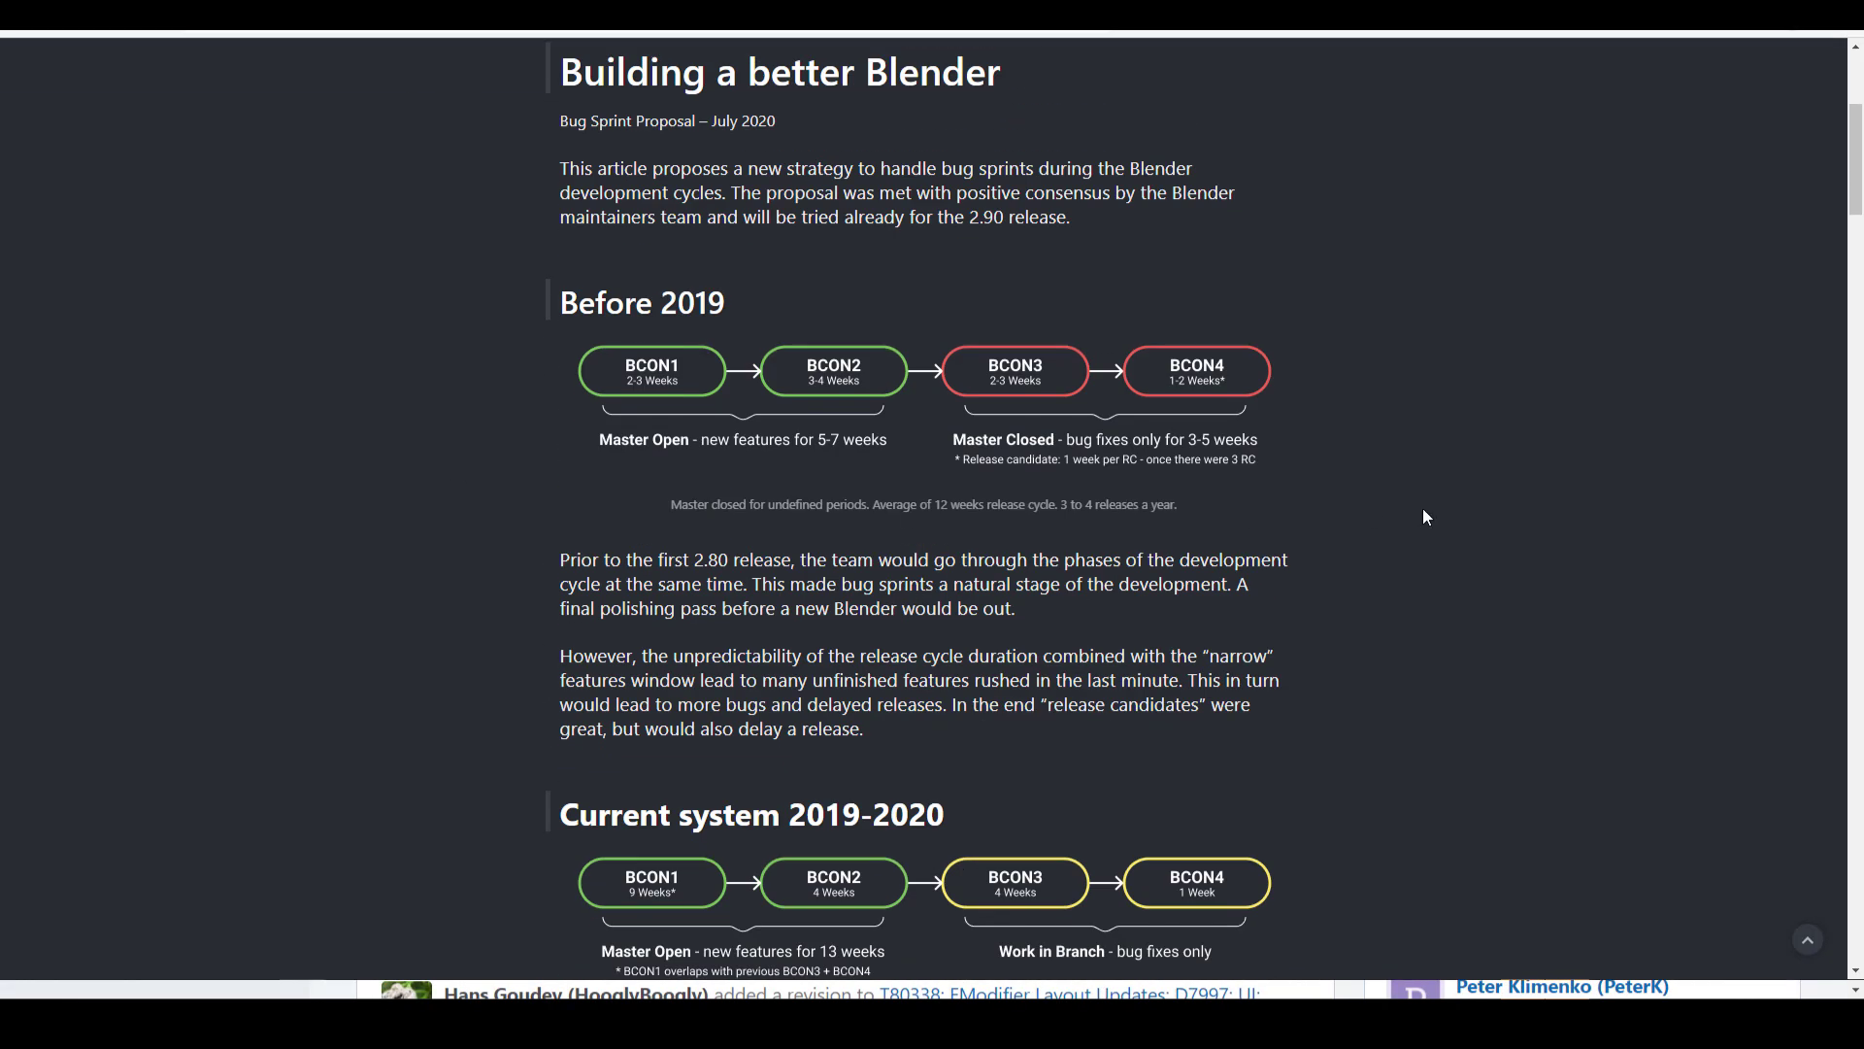
middle_click(1416, 356)
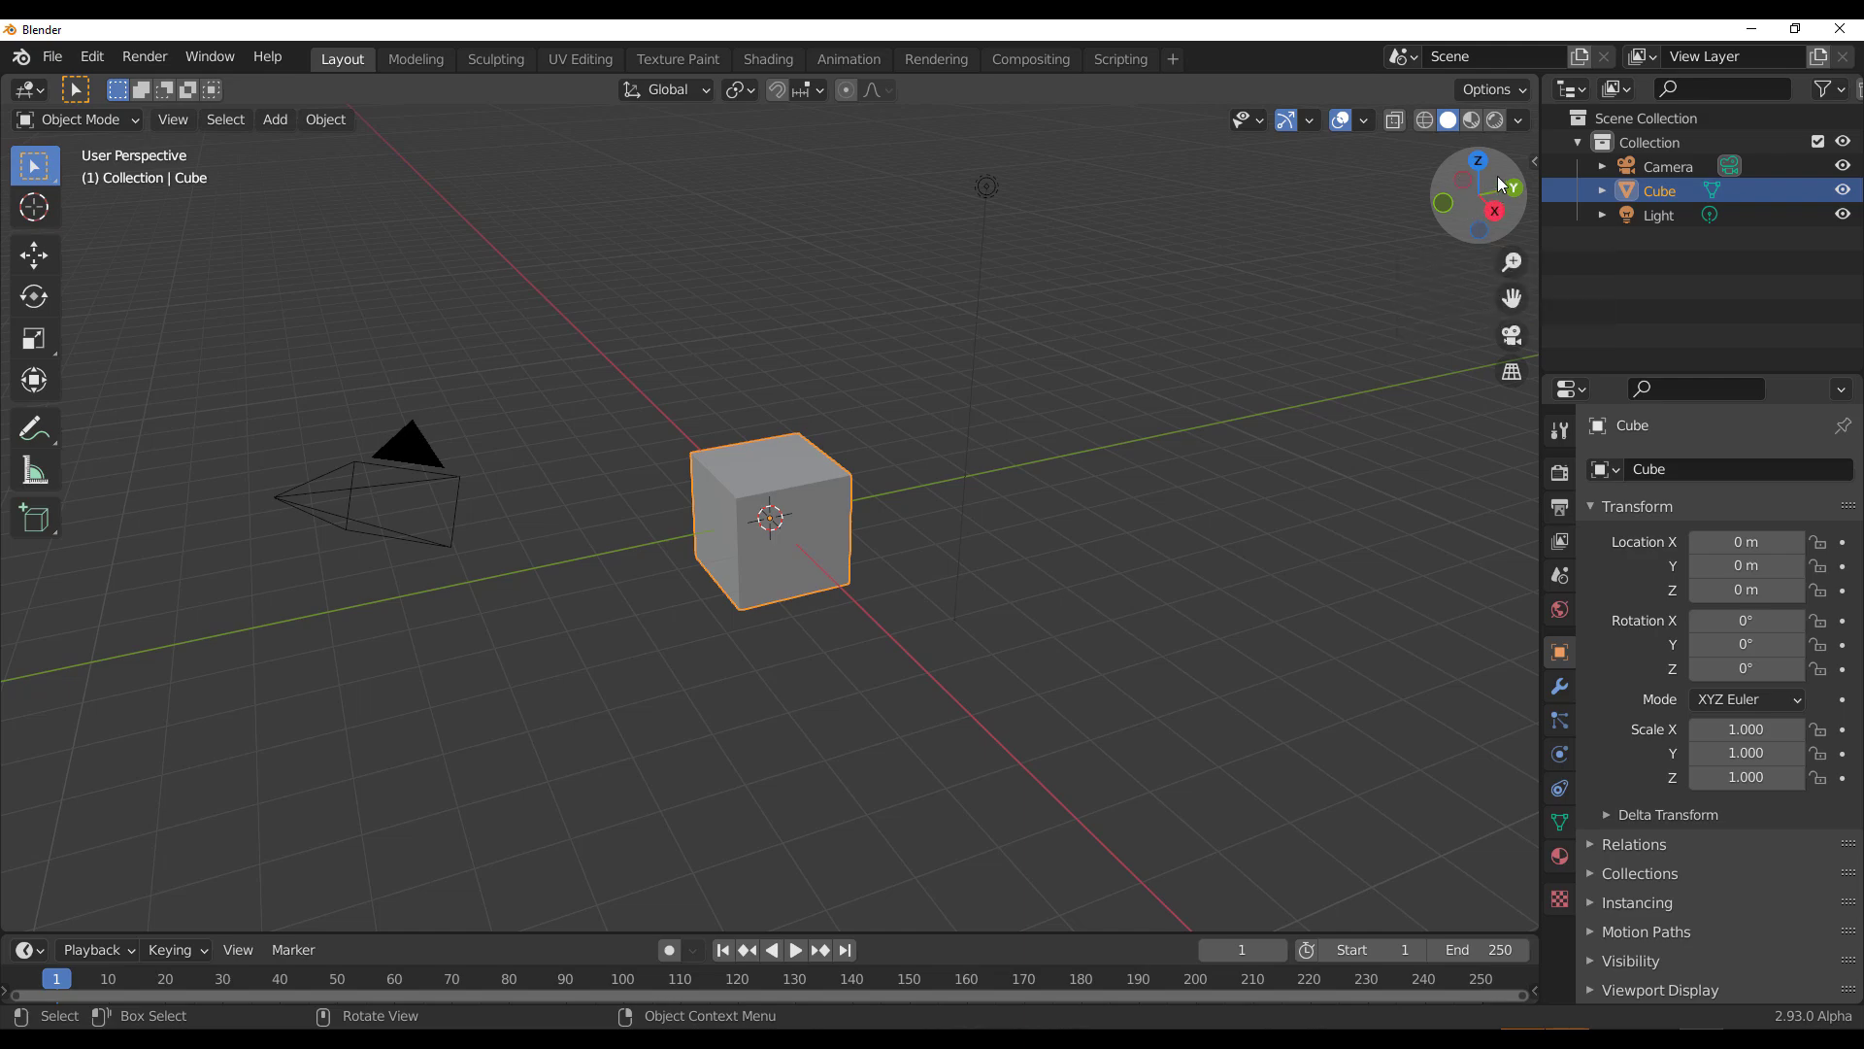
Step: Compare how the navigation gizmo rotates the view in Blender 2.93 Alpha and 2.92 Beta, with the two windows side by side
left_click_drag(1503, 184, 1462, 197)
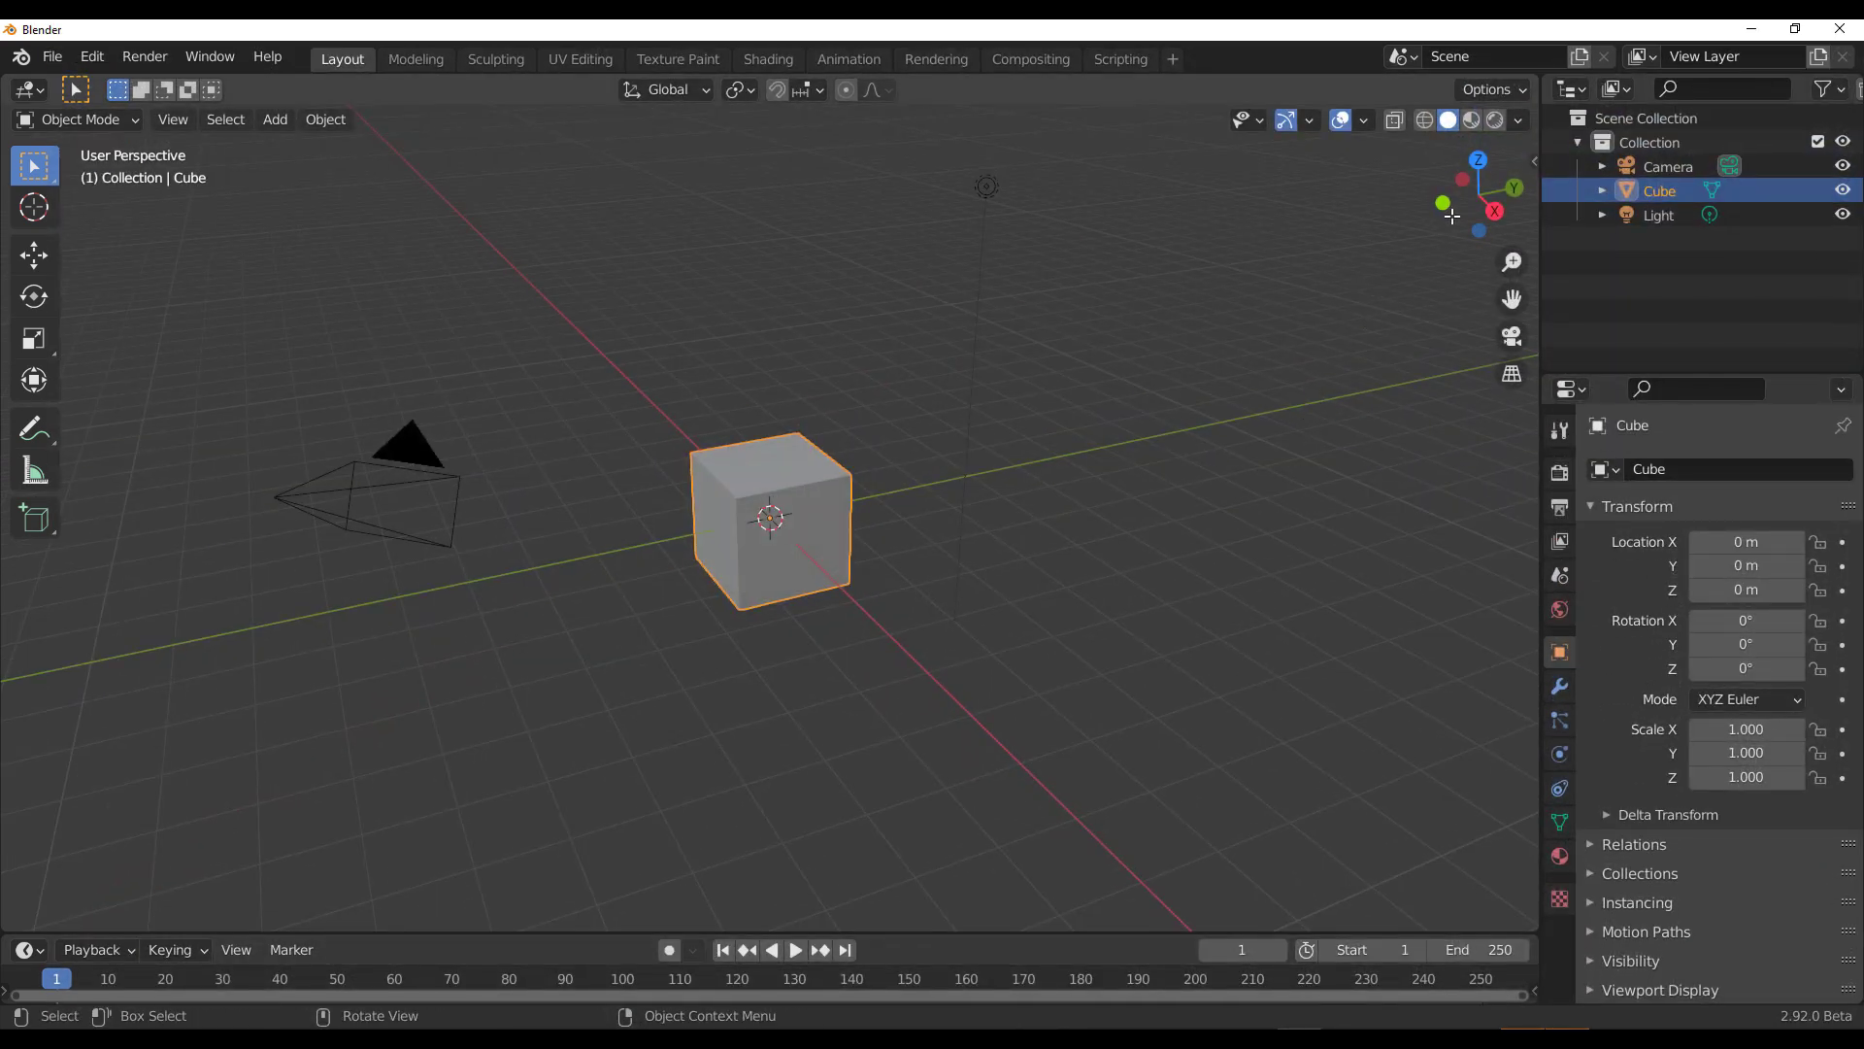
left_click_drag(1453, 215, 1465, 195)
left_click_drag(1430, 37, 847, 50)
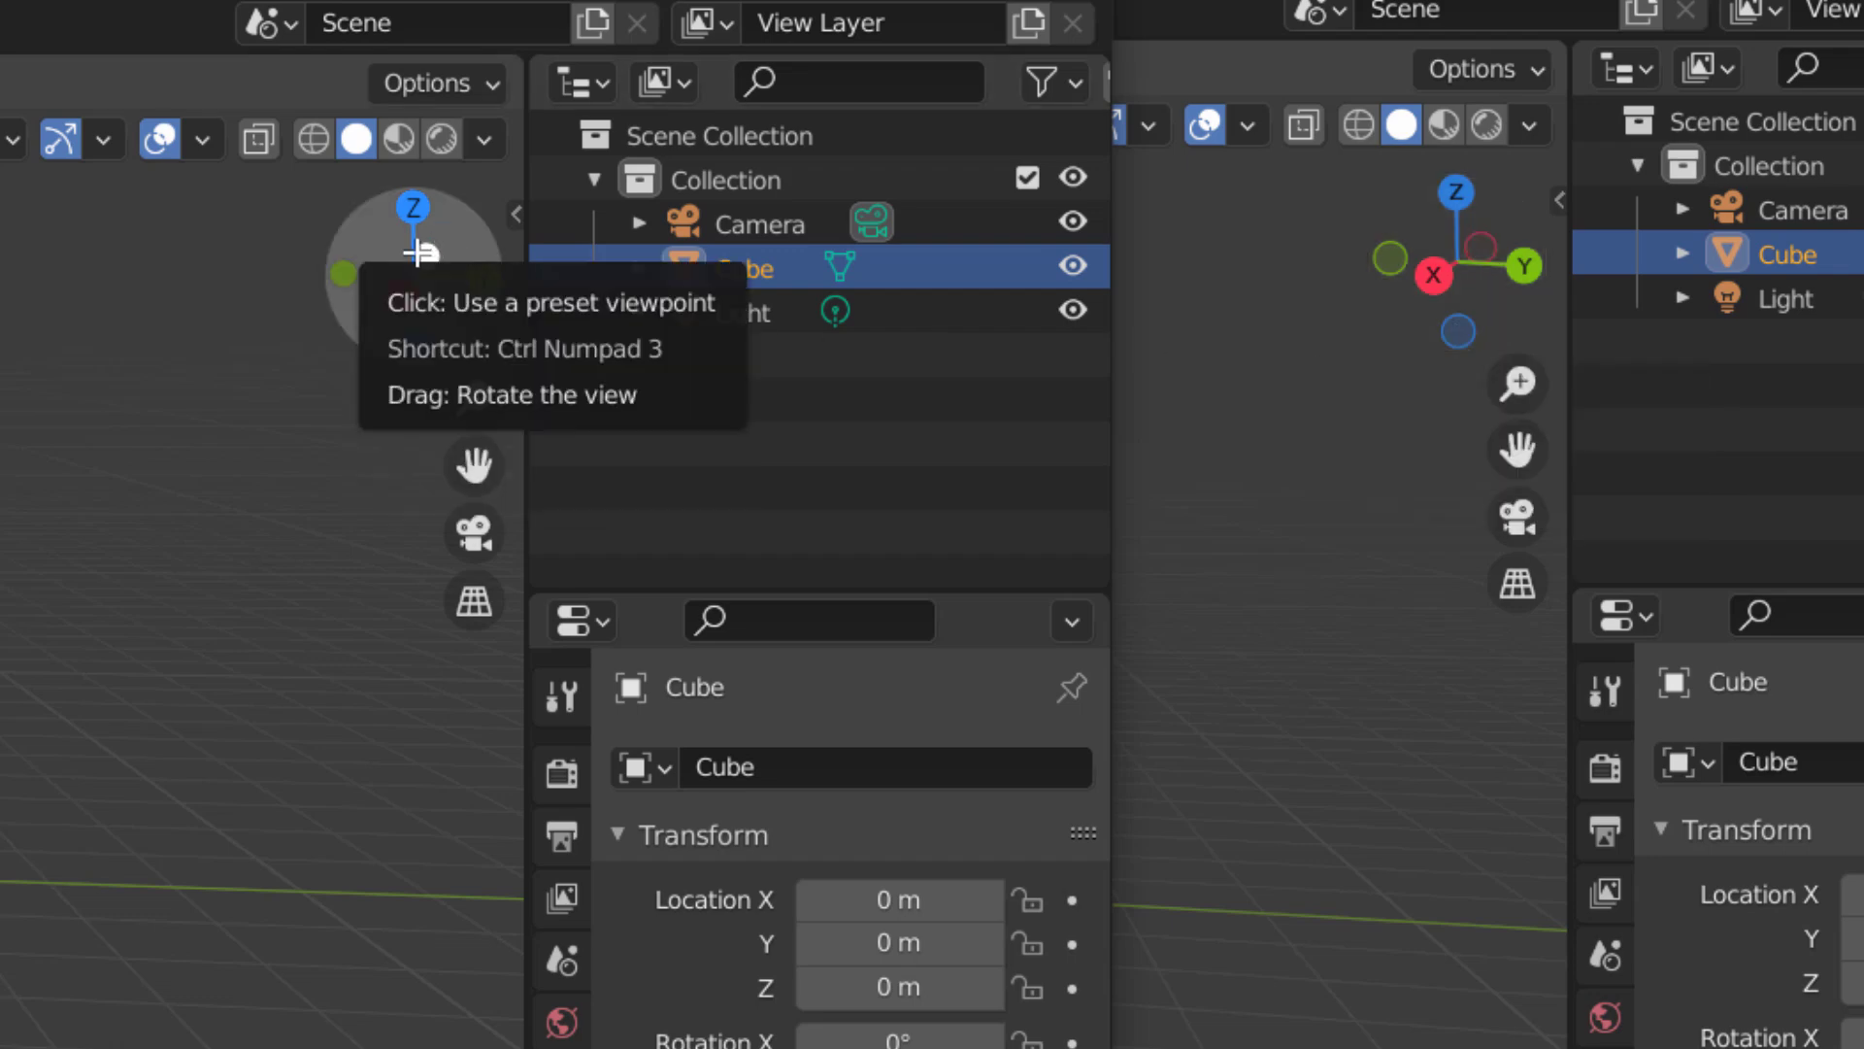
left_click_drag(418, 253, 444, 210)
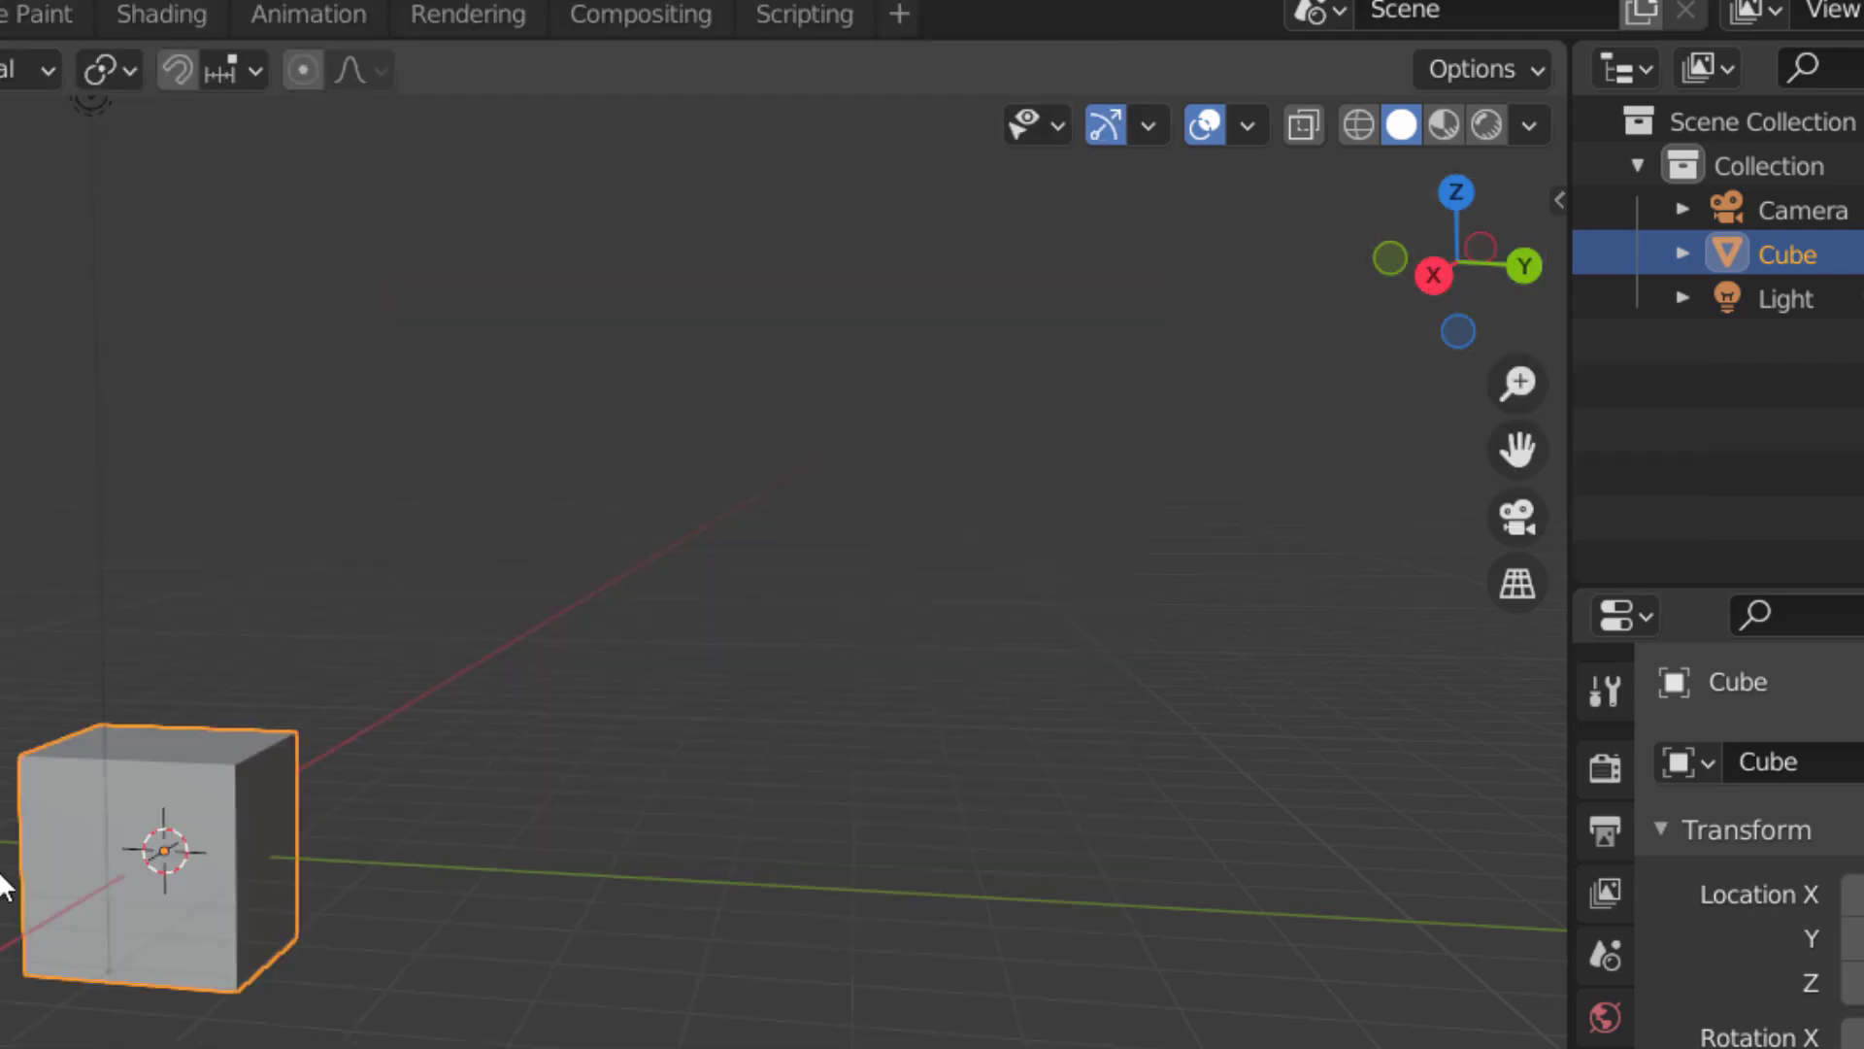
scroll(194, 825, "up", 4)
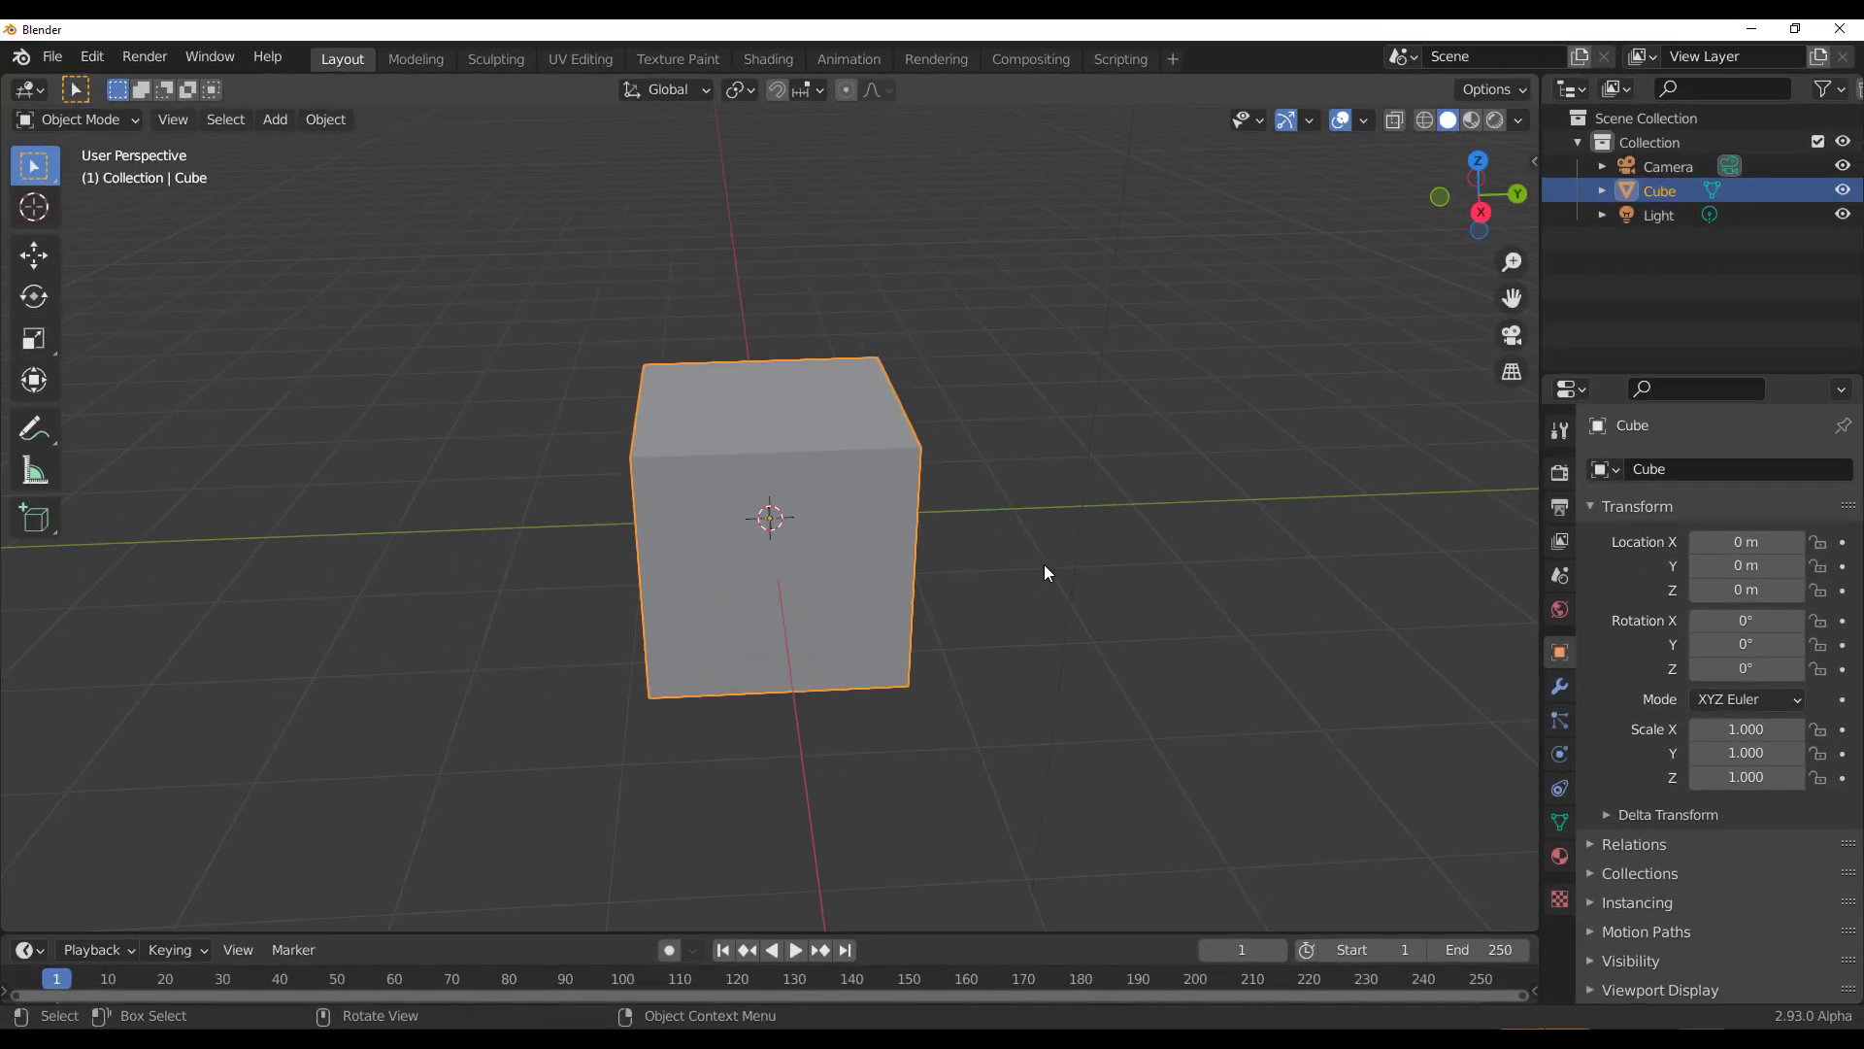
Step: Display the cube's modifier settings in the 2.93 Alpha window and widen the properties editor
left_click(1561, 689)
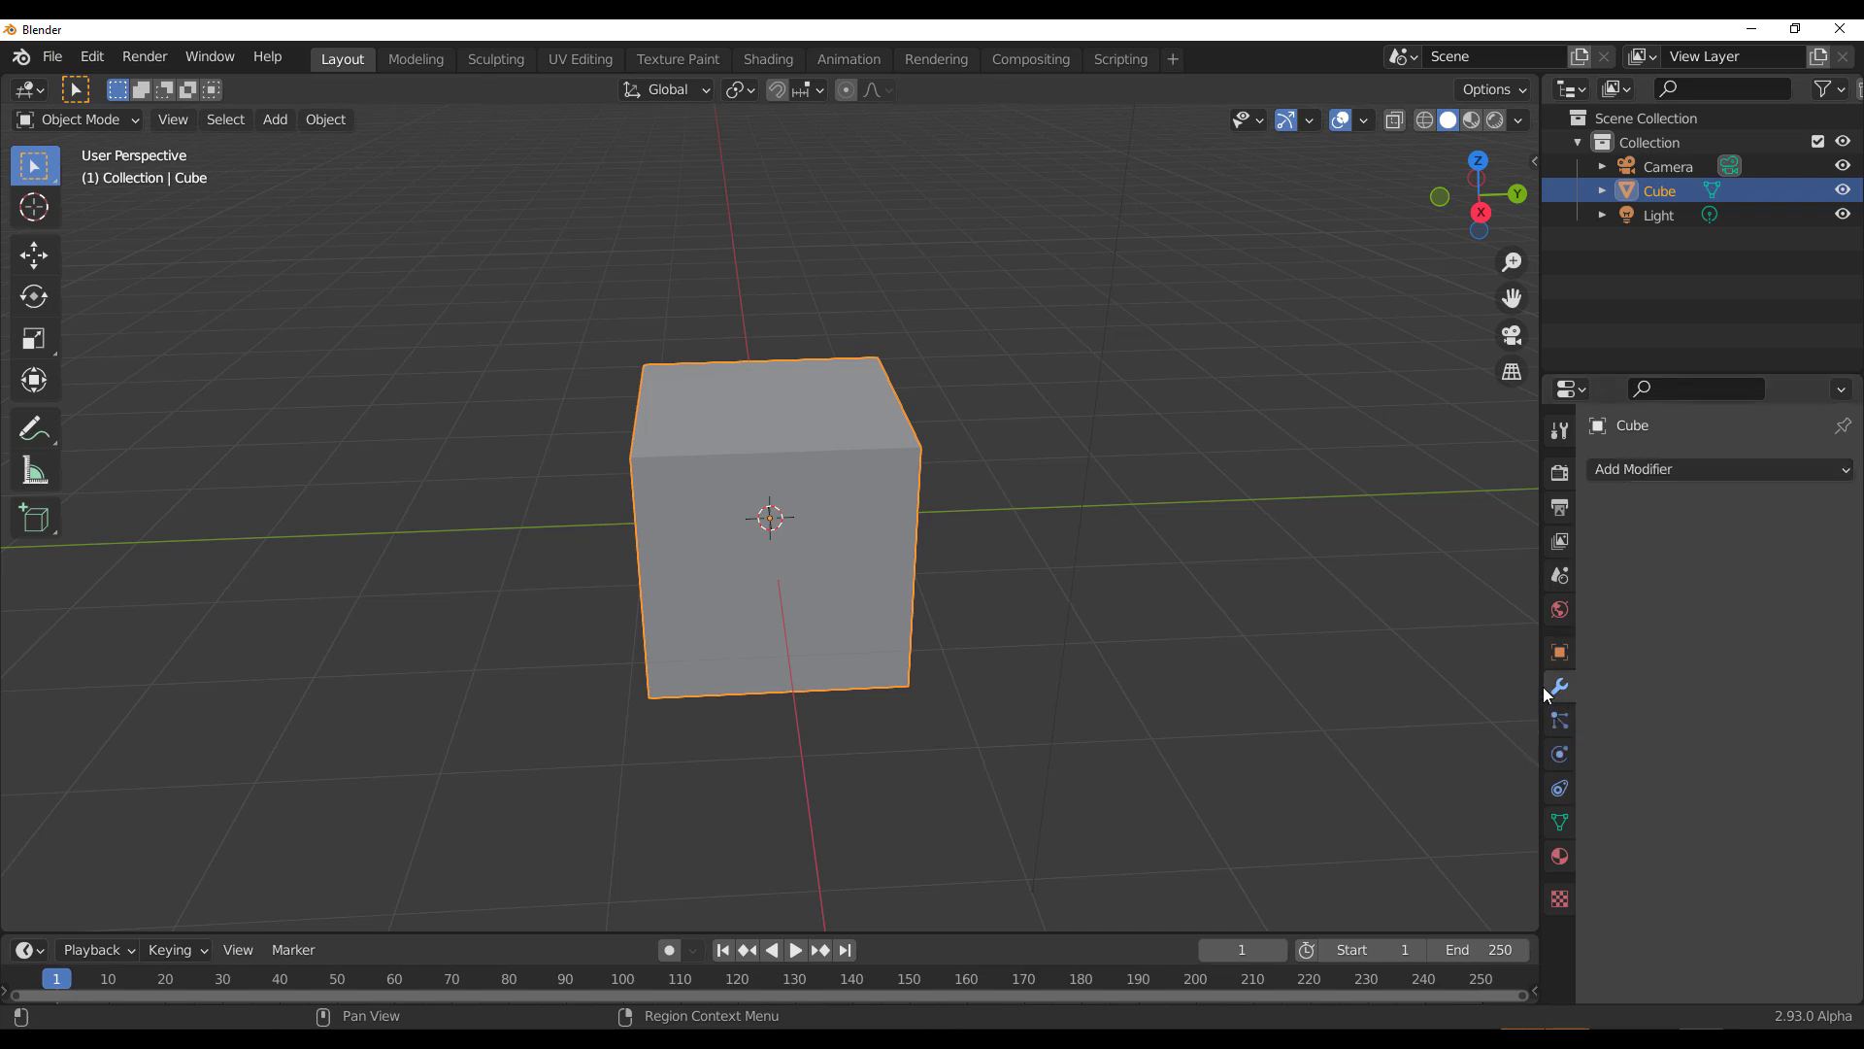
left_click_drag(1541, 680, 1465, 602)
Step: Add a Collision modifier to the cube
left_click(1555, 468)
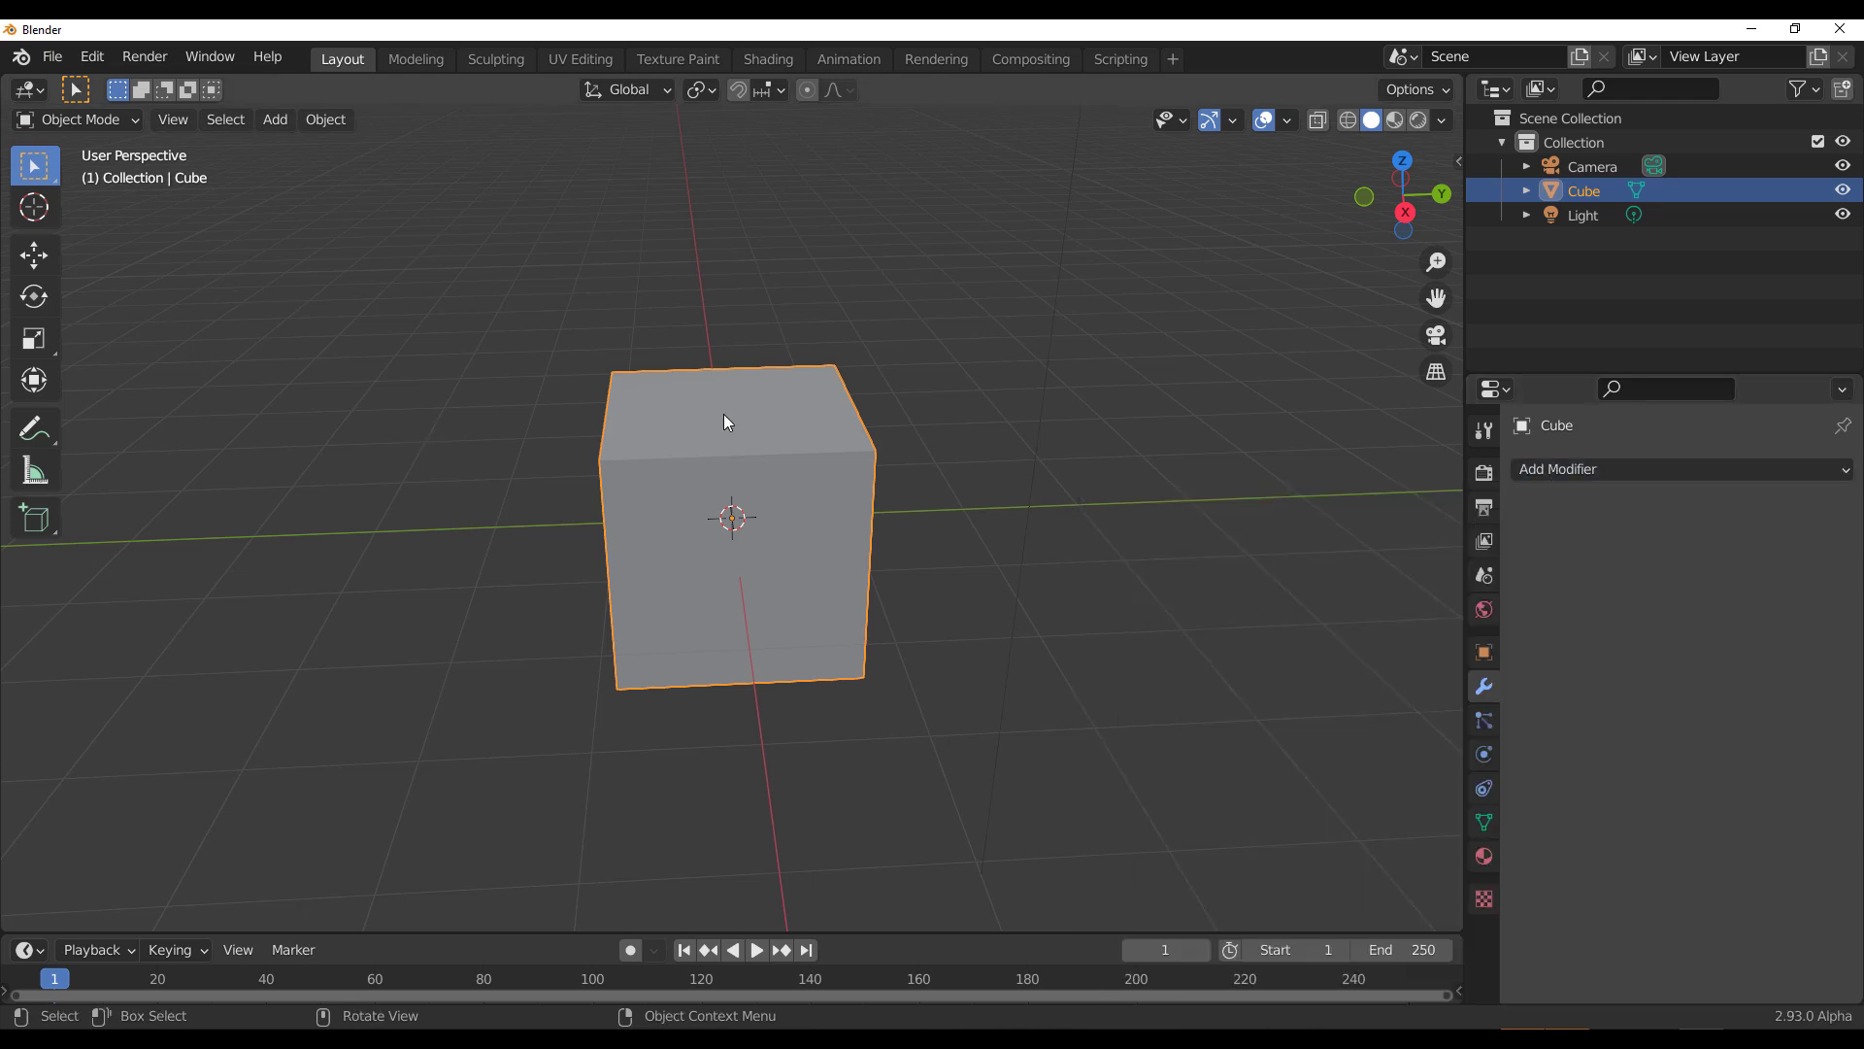
left_click(1629, 474)
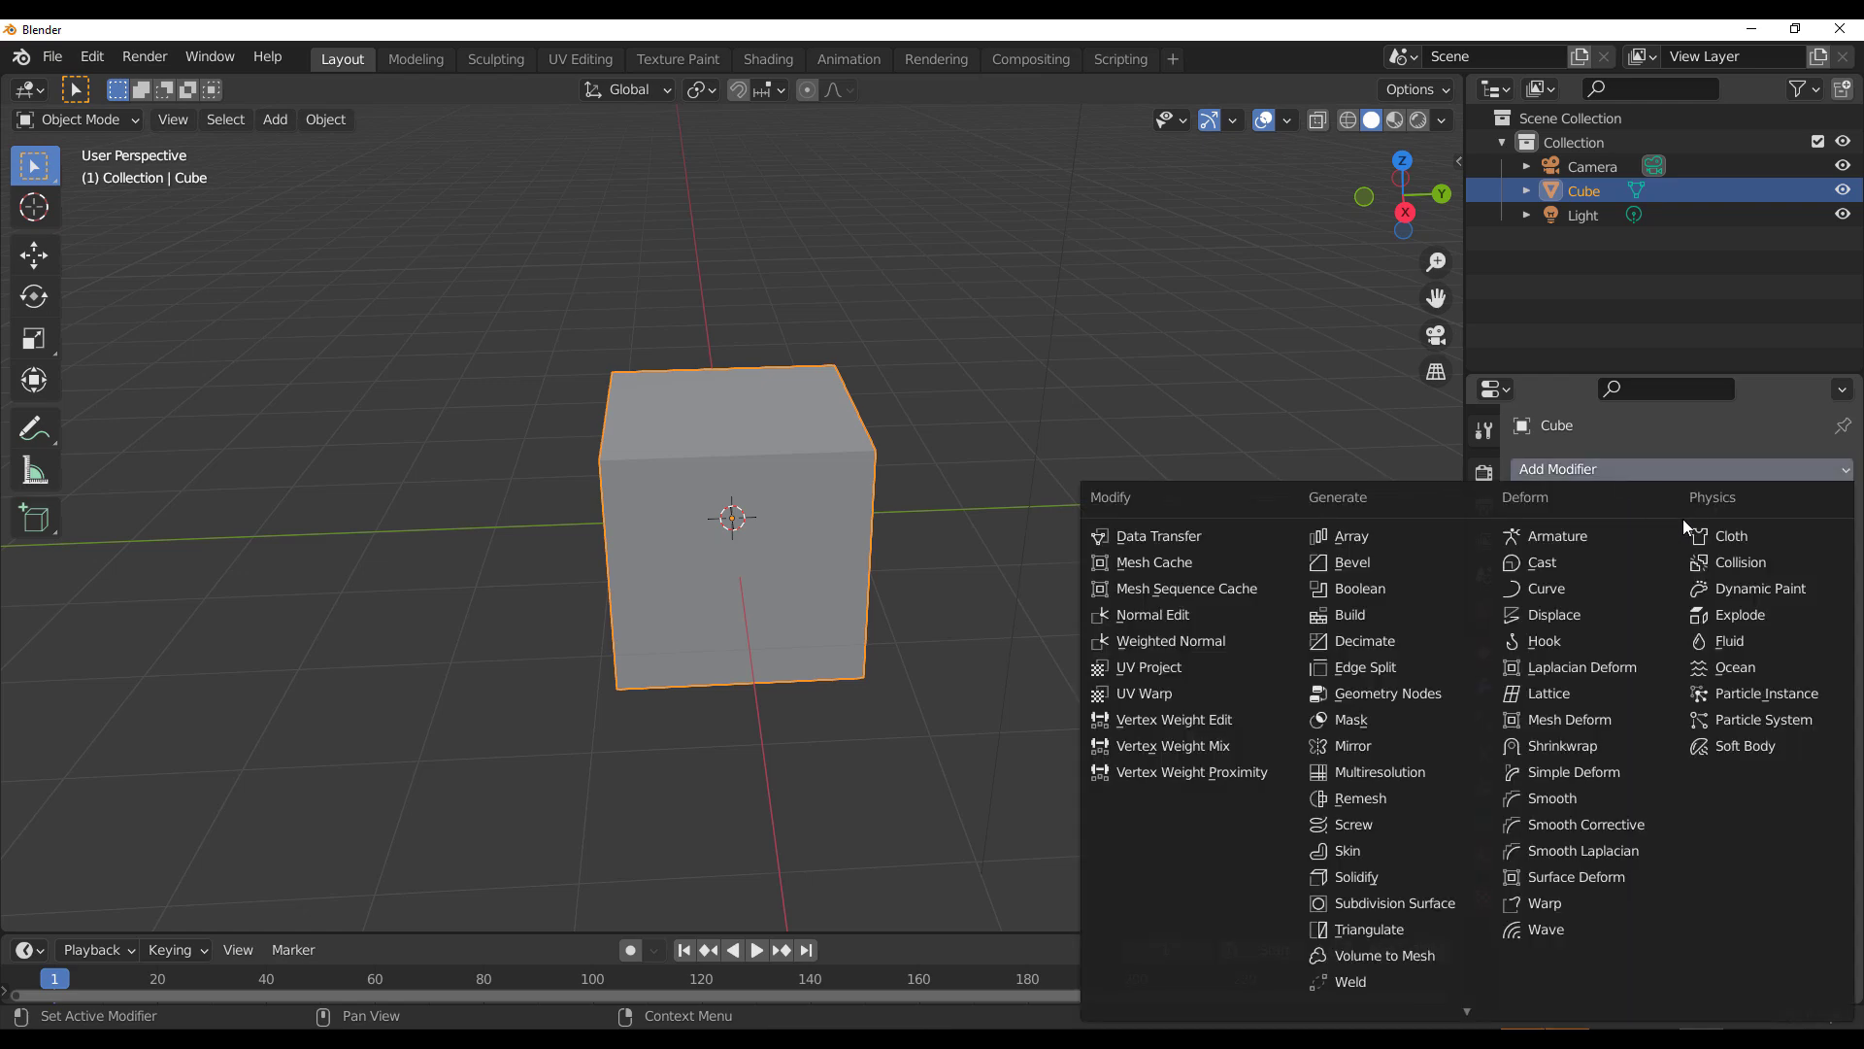
left_click(1767, 563)
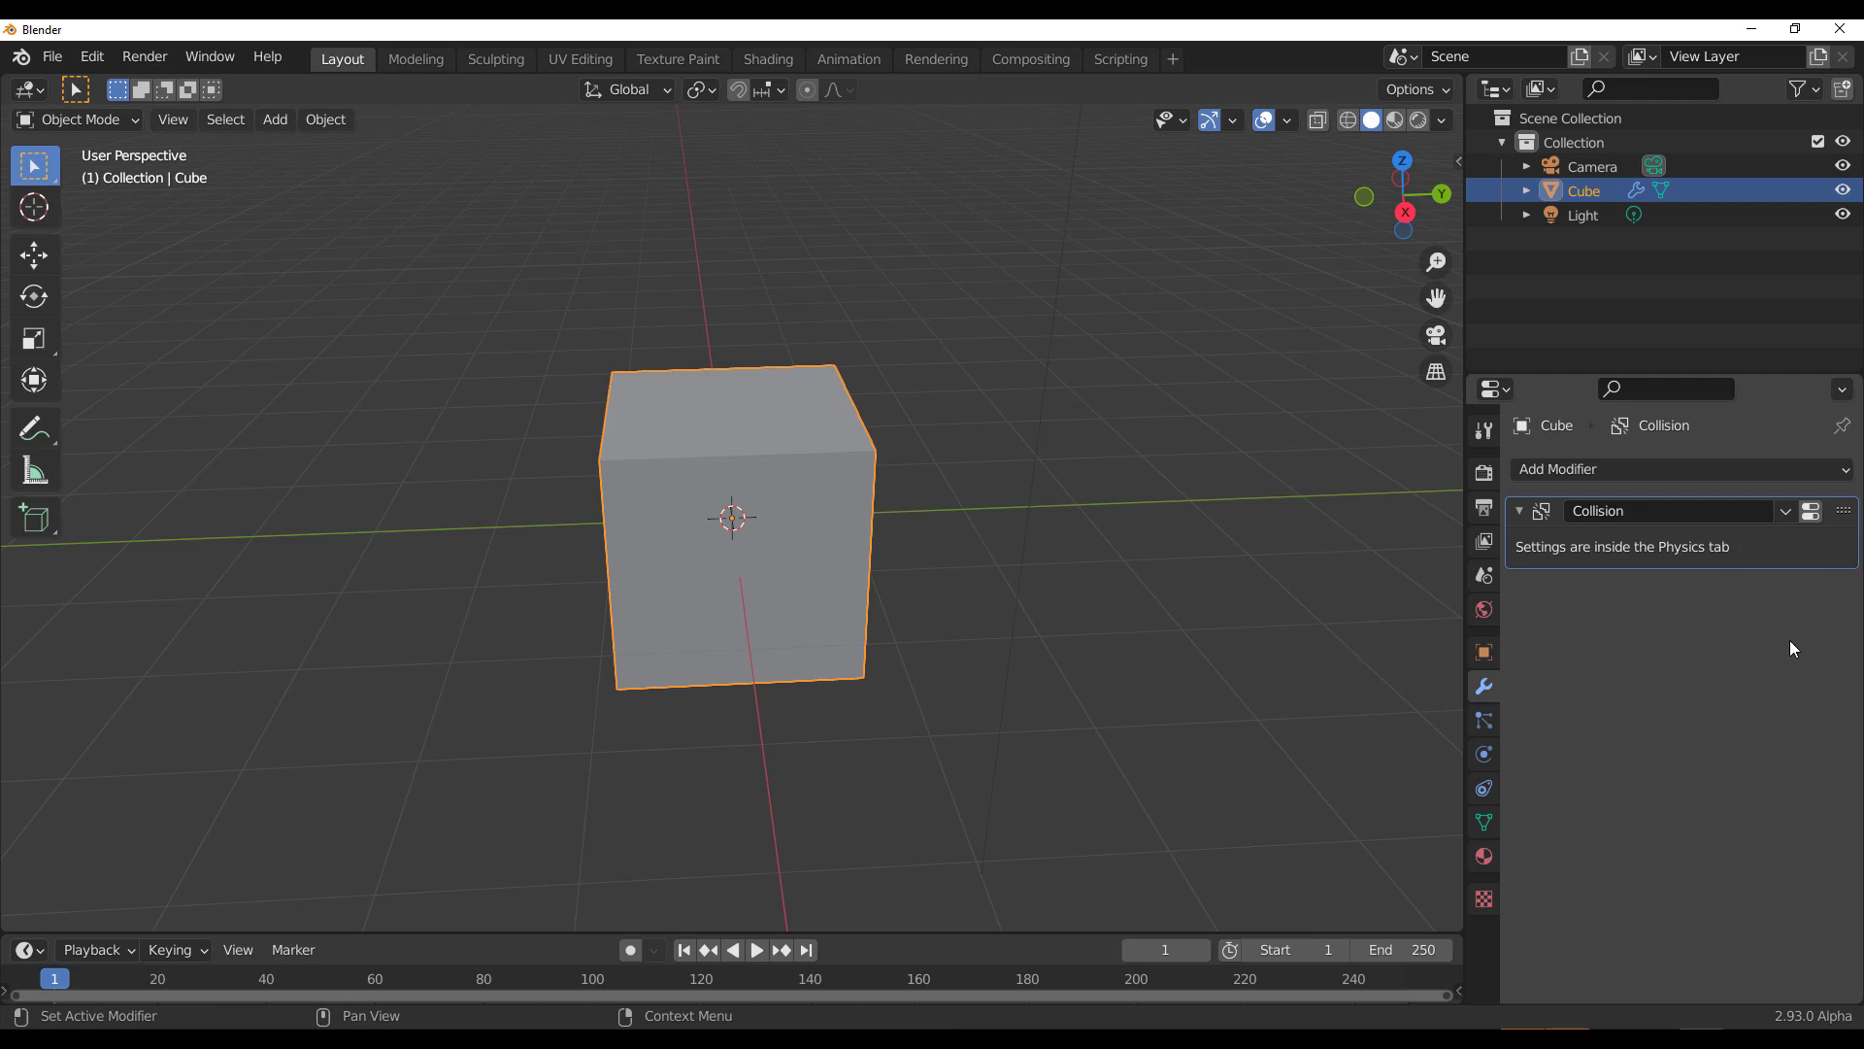
Step: Switch the cube's collision display off and on in its physics settings and remove the Collision physics
left_click(1484, 754)
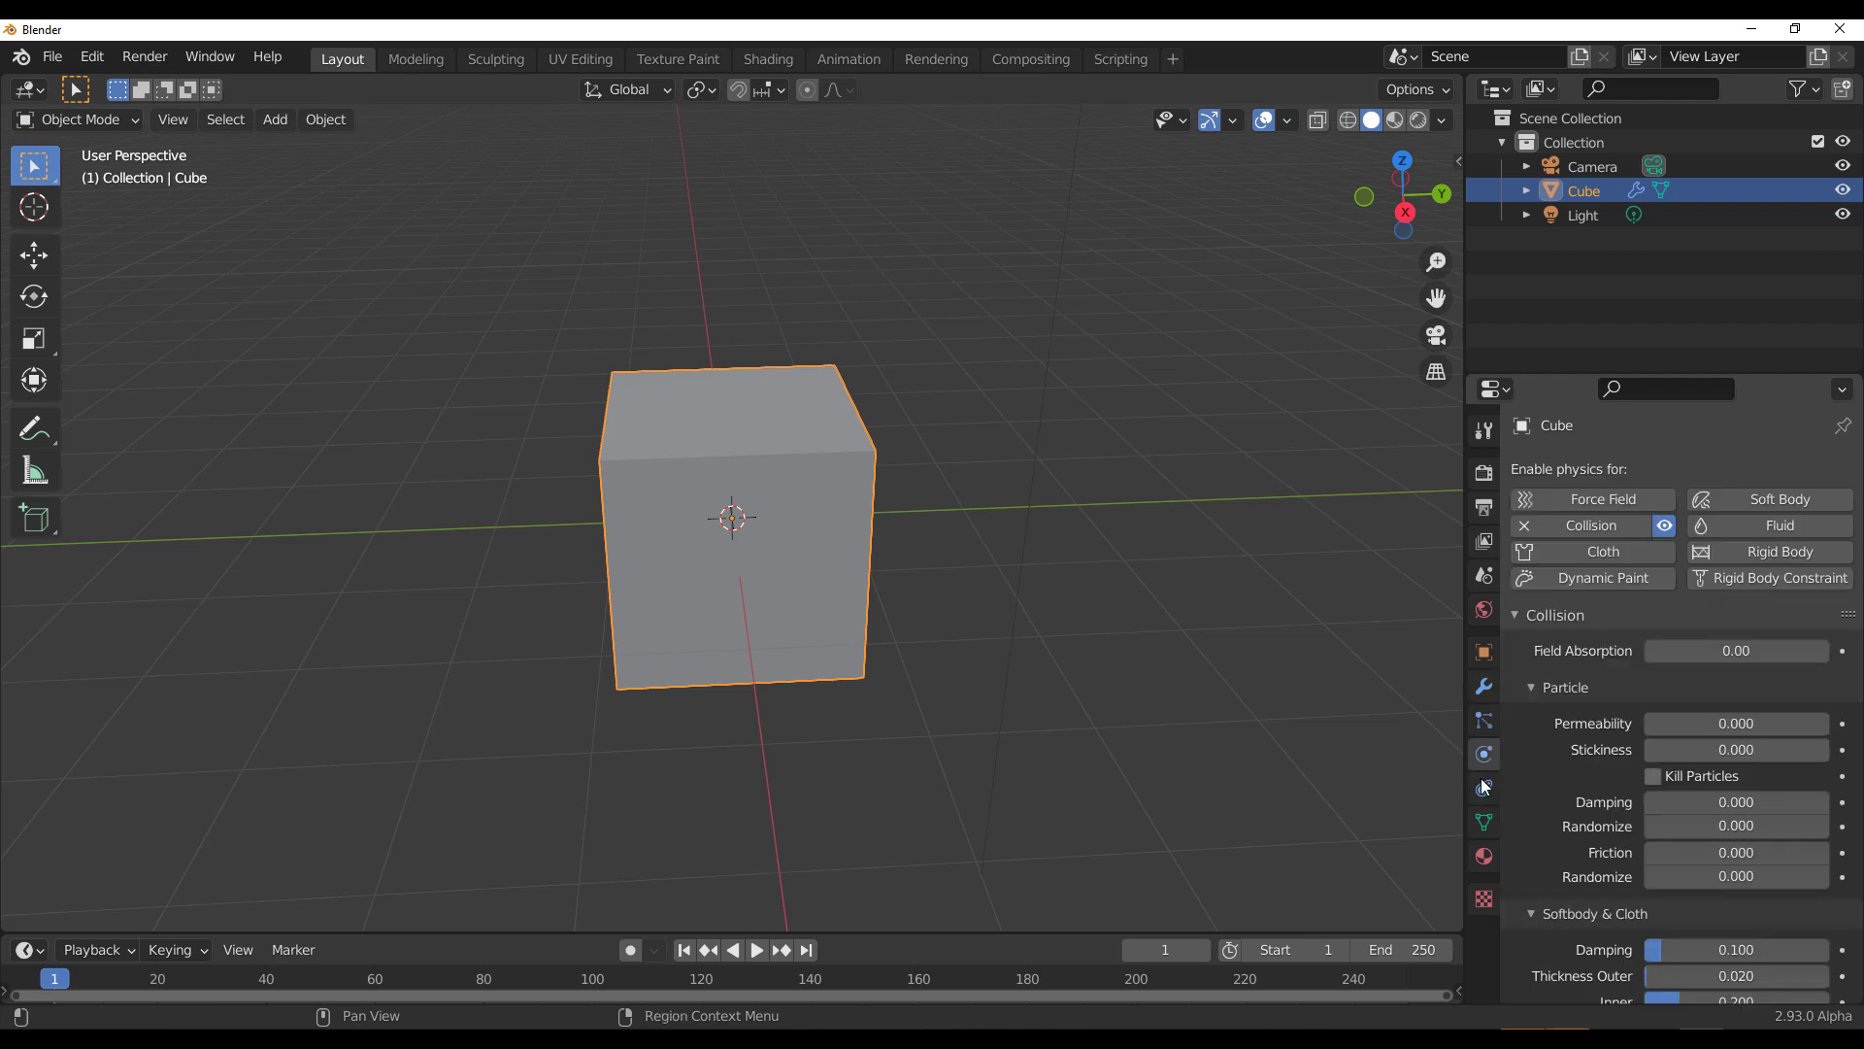
left_click(1669, 525)
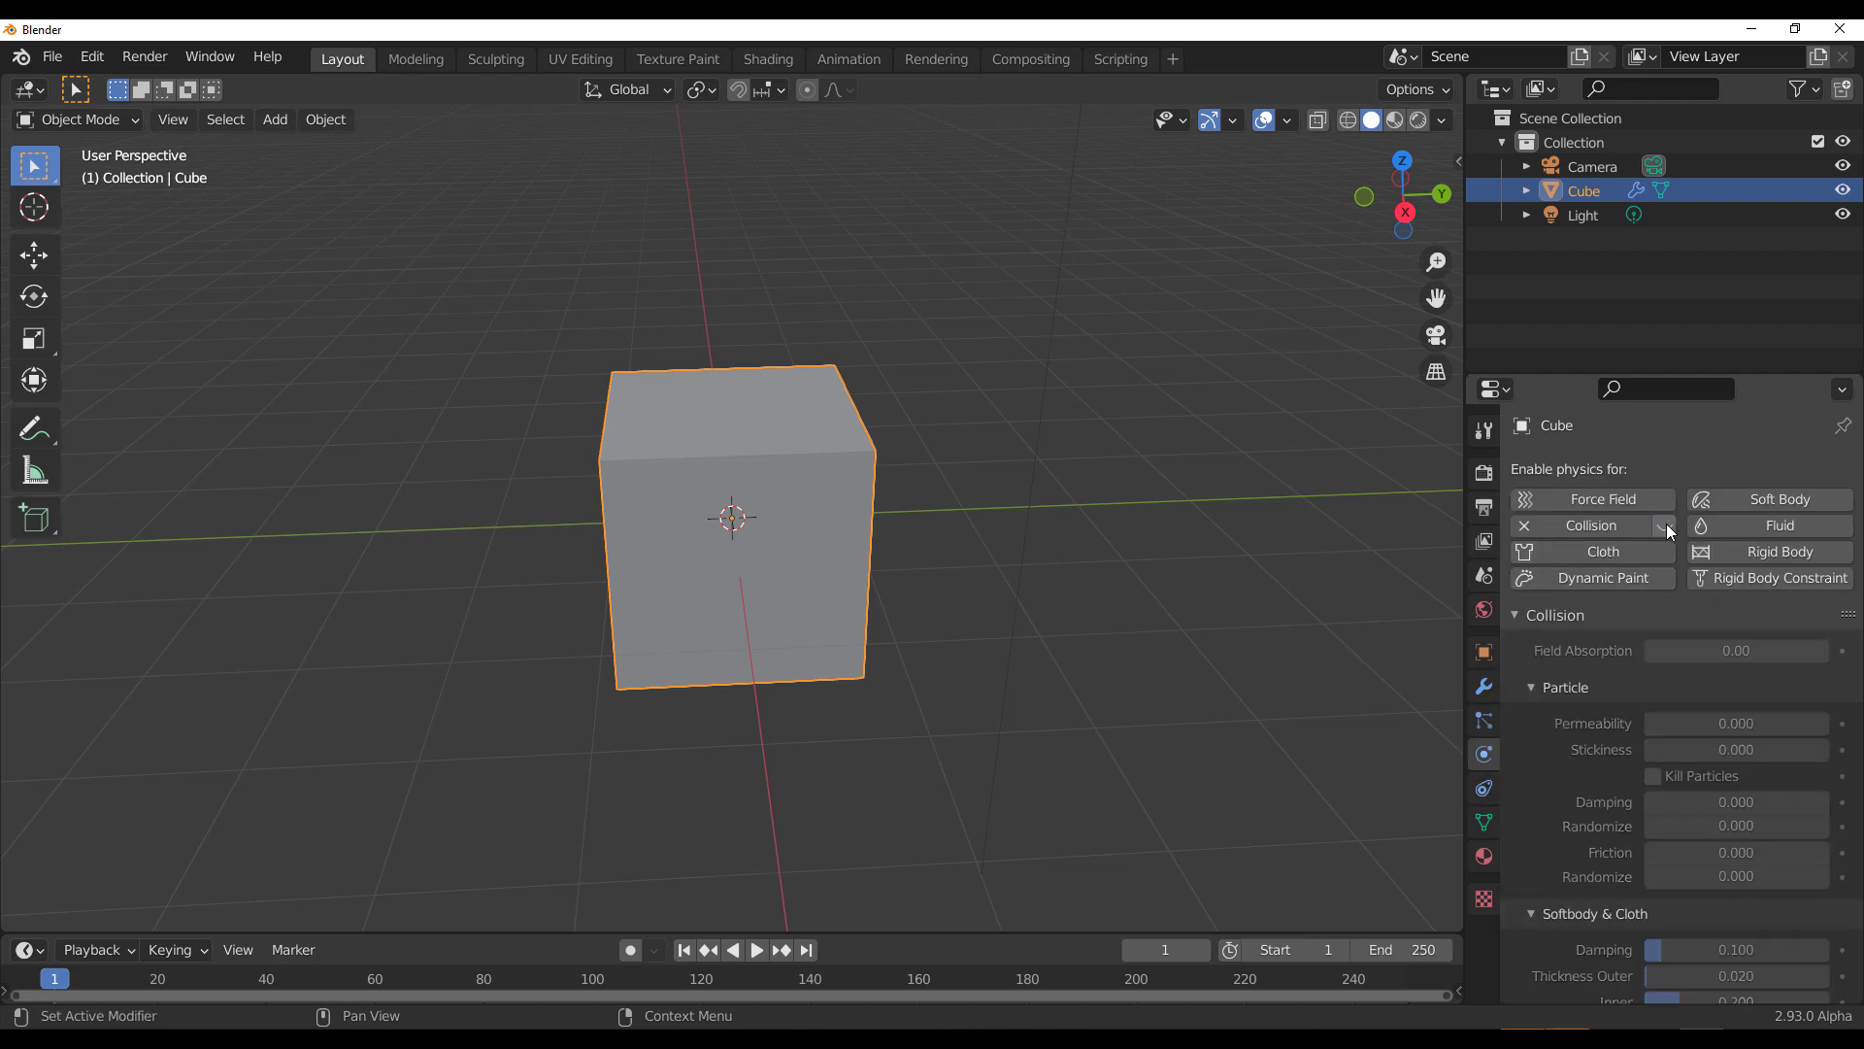
left_click(1667, 527)
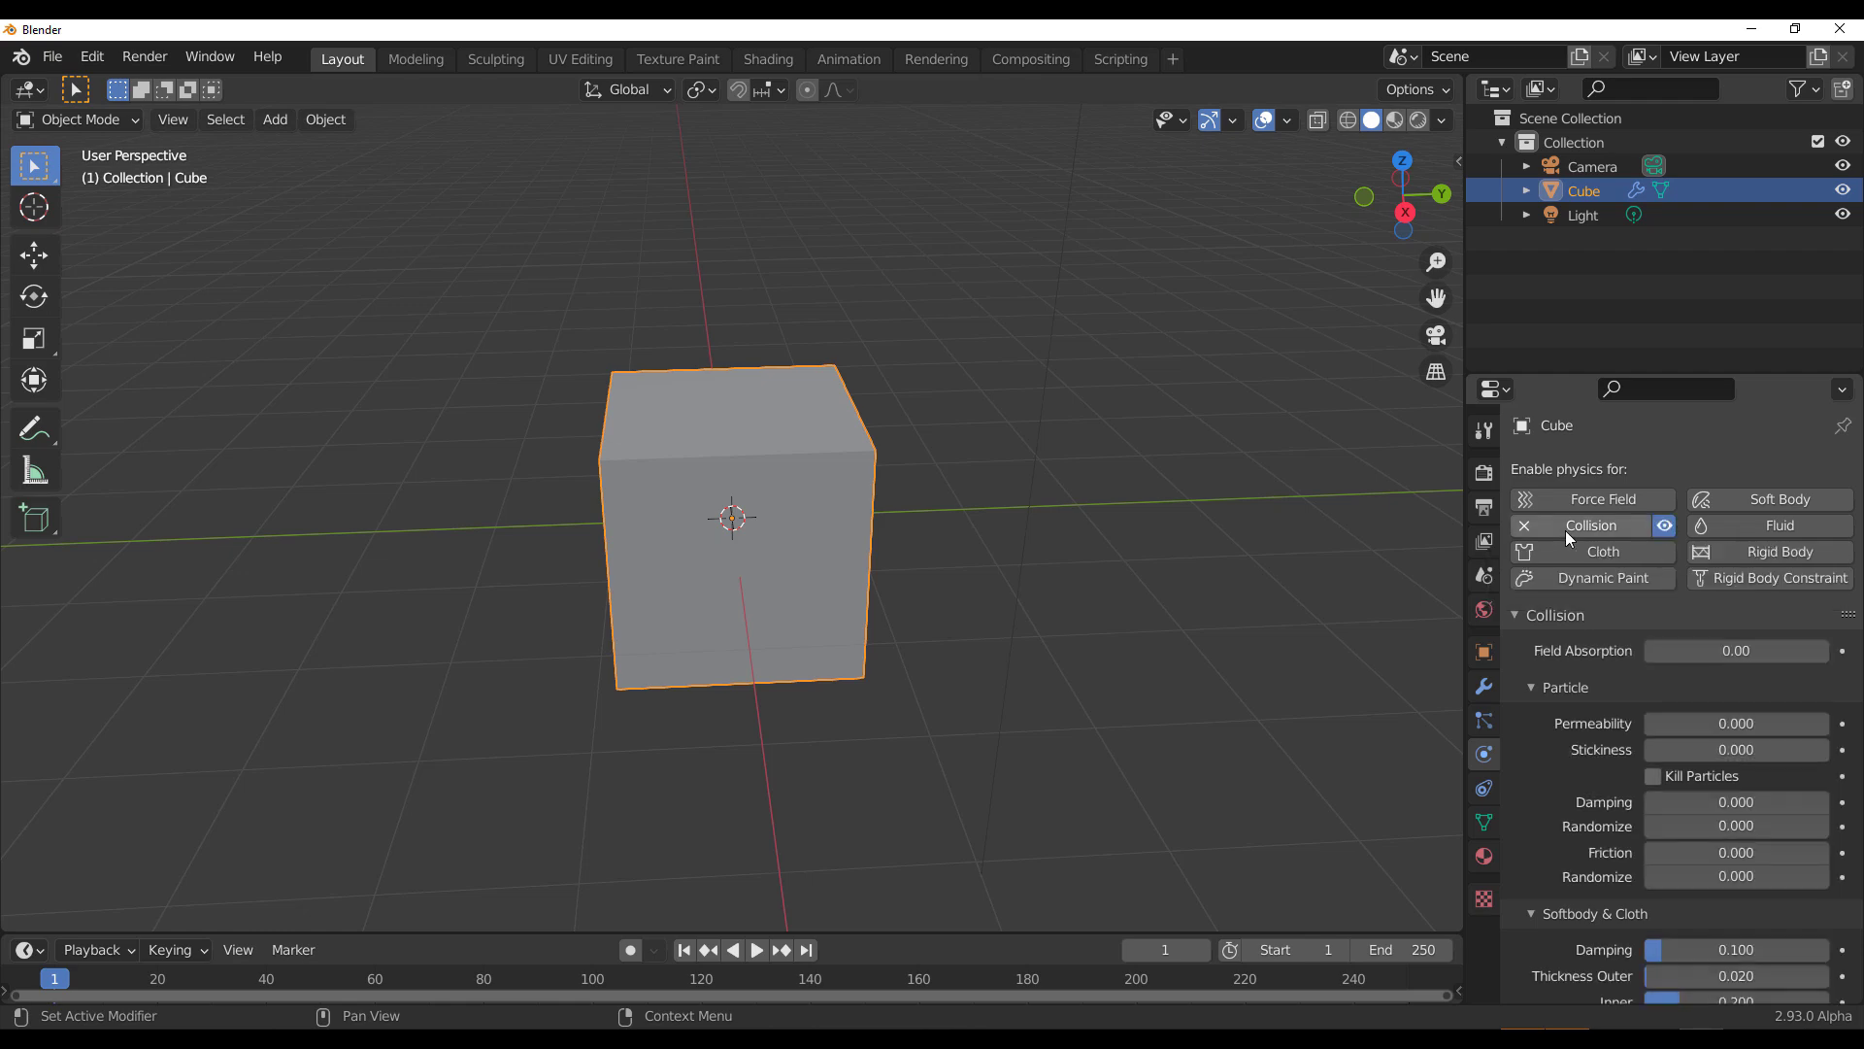
left_click(1523, 529)
Step: Add a Subdivision Surface modifier to the cube and expand its advanced settings to show the UV Smooth options
left_click(1484, 686)
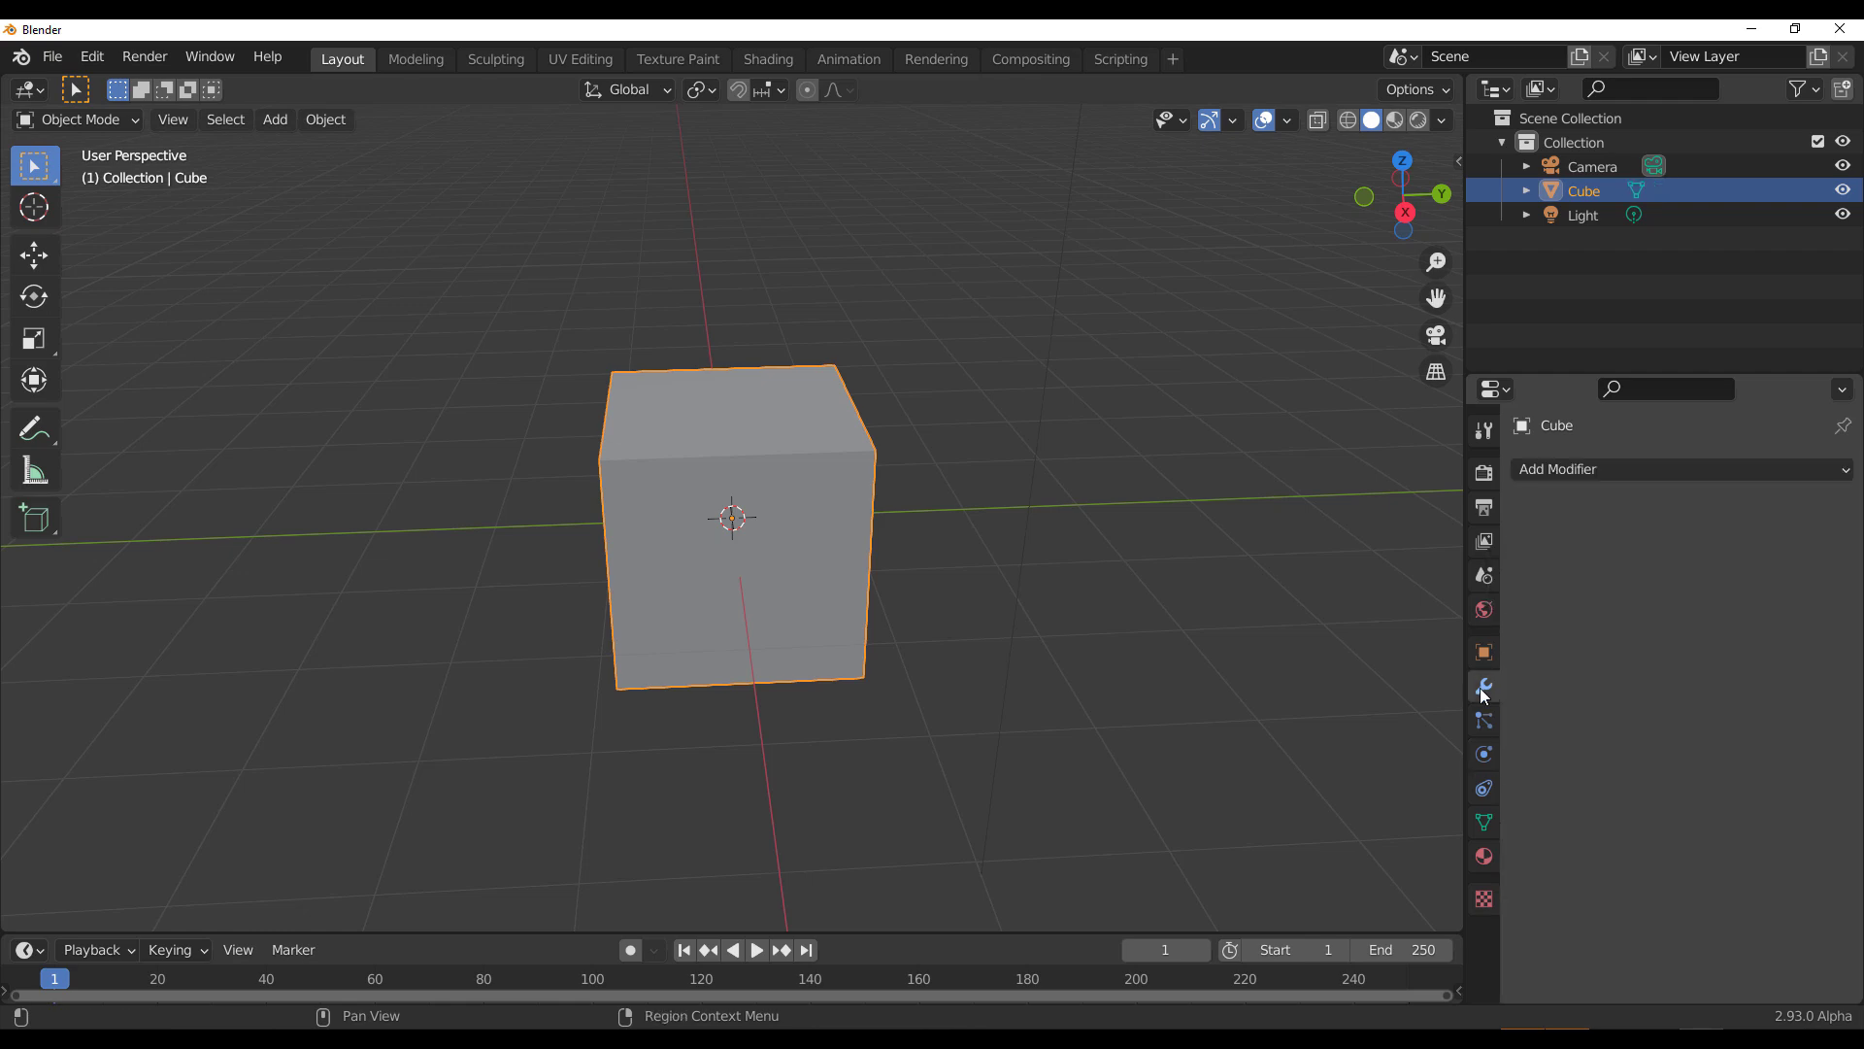
left_click(1718, 475)
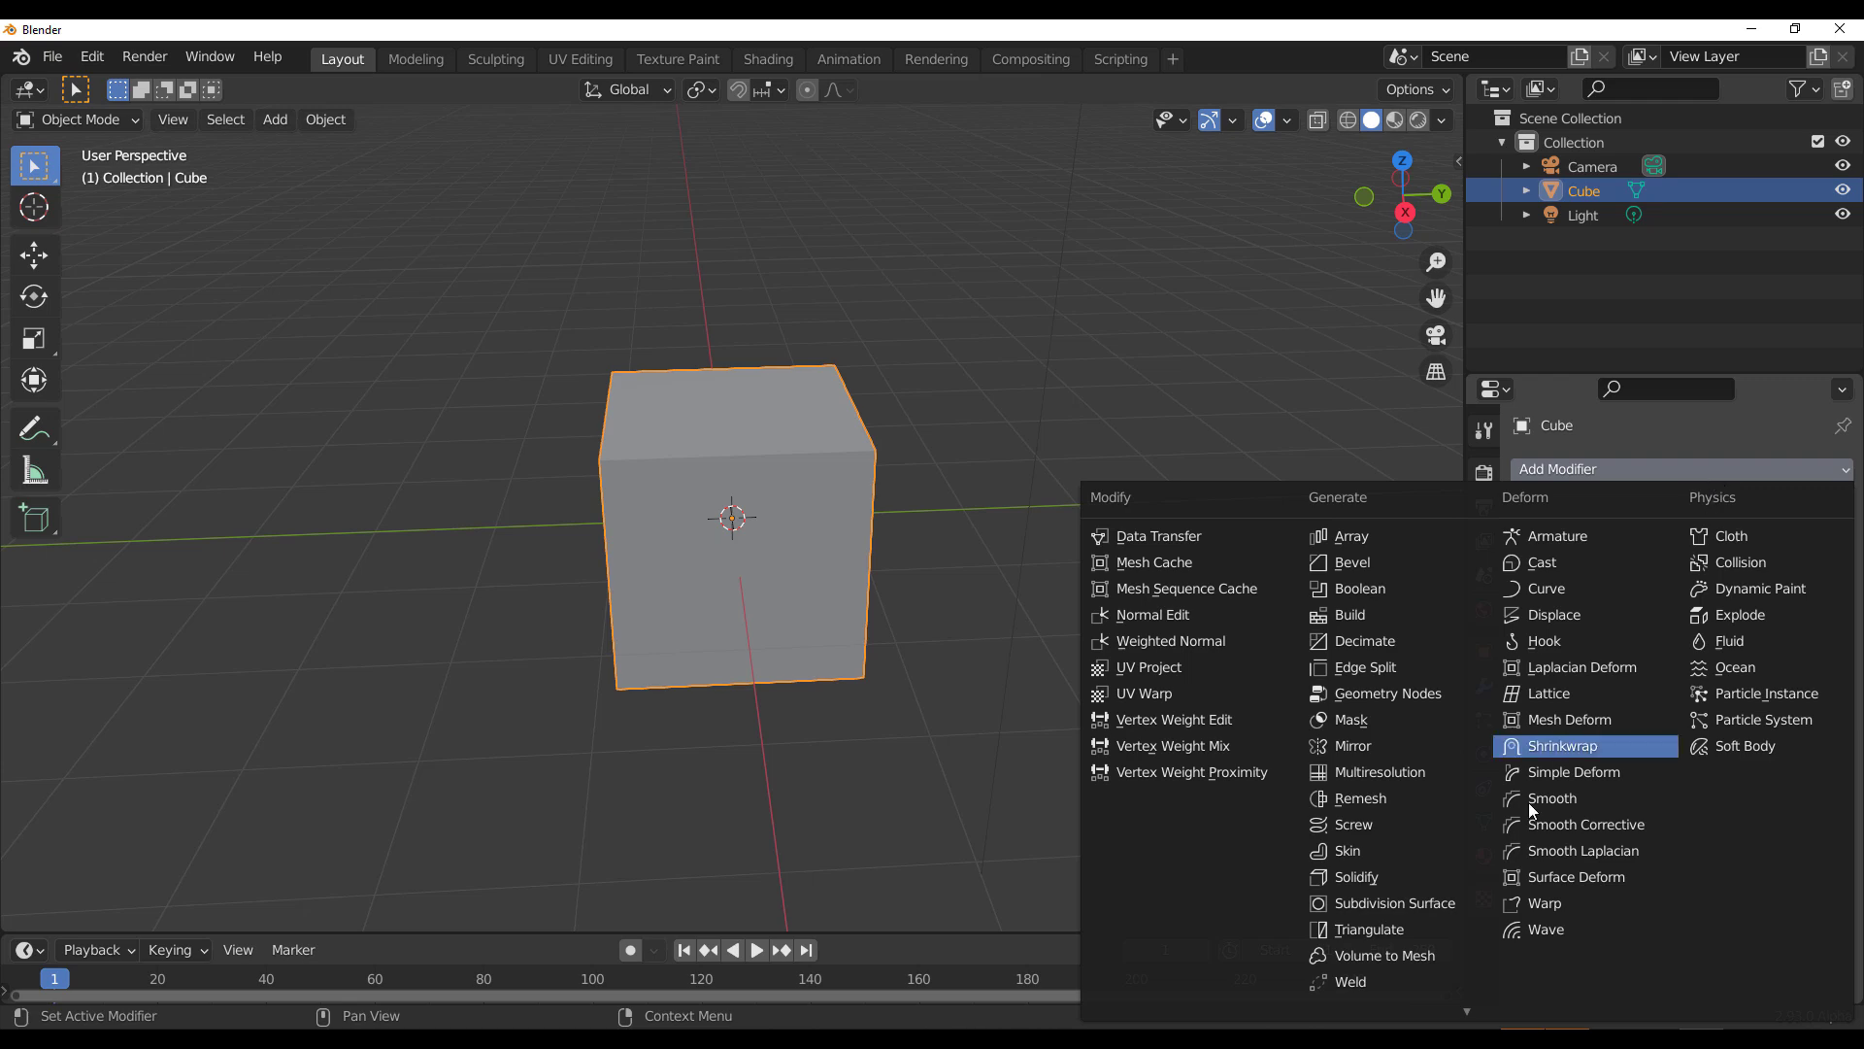
left_click(1431, 903)
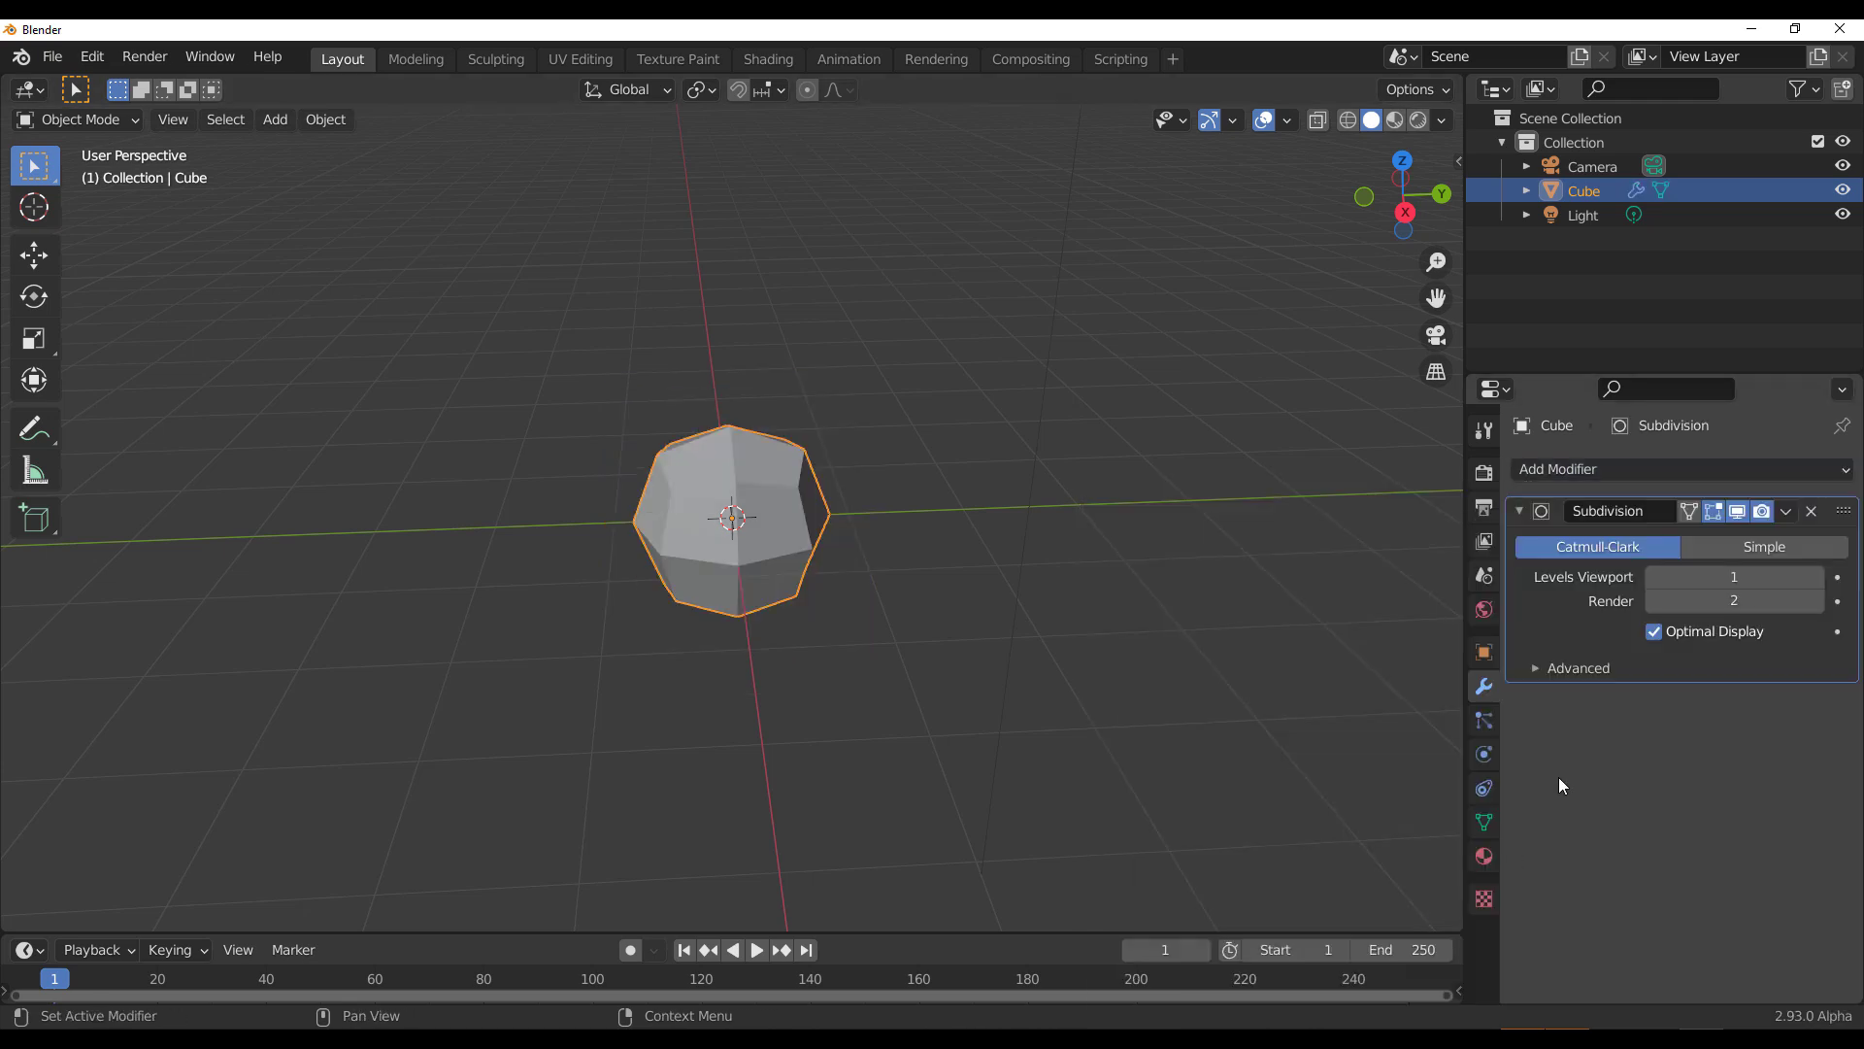
left_click(1553, 668)
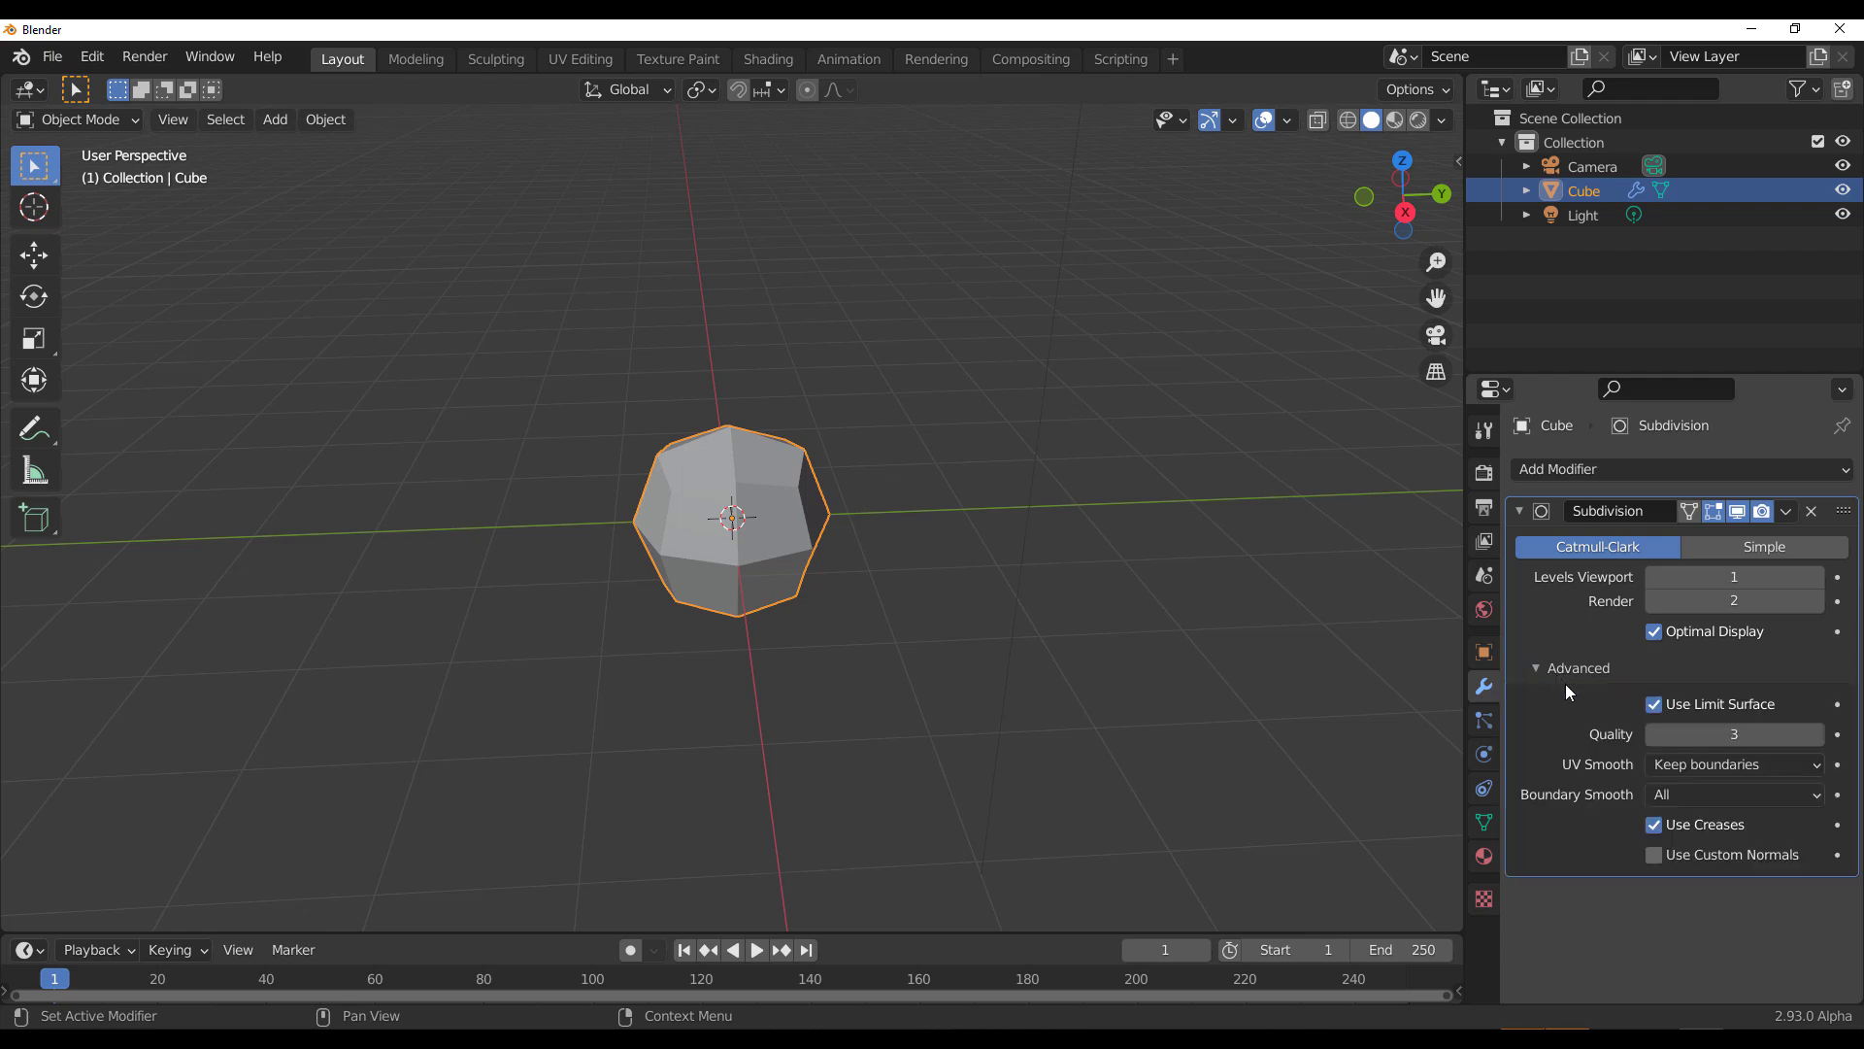
left_click(1696, 768)
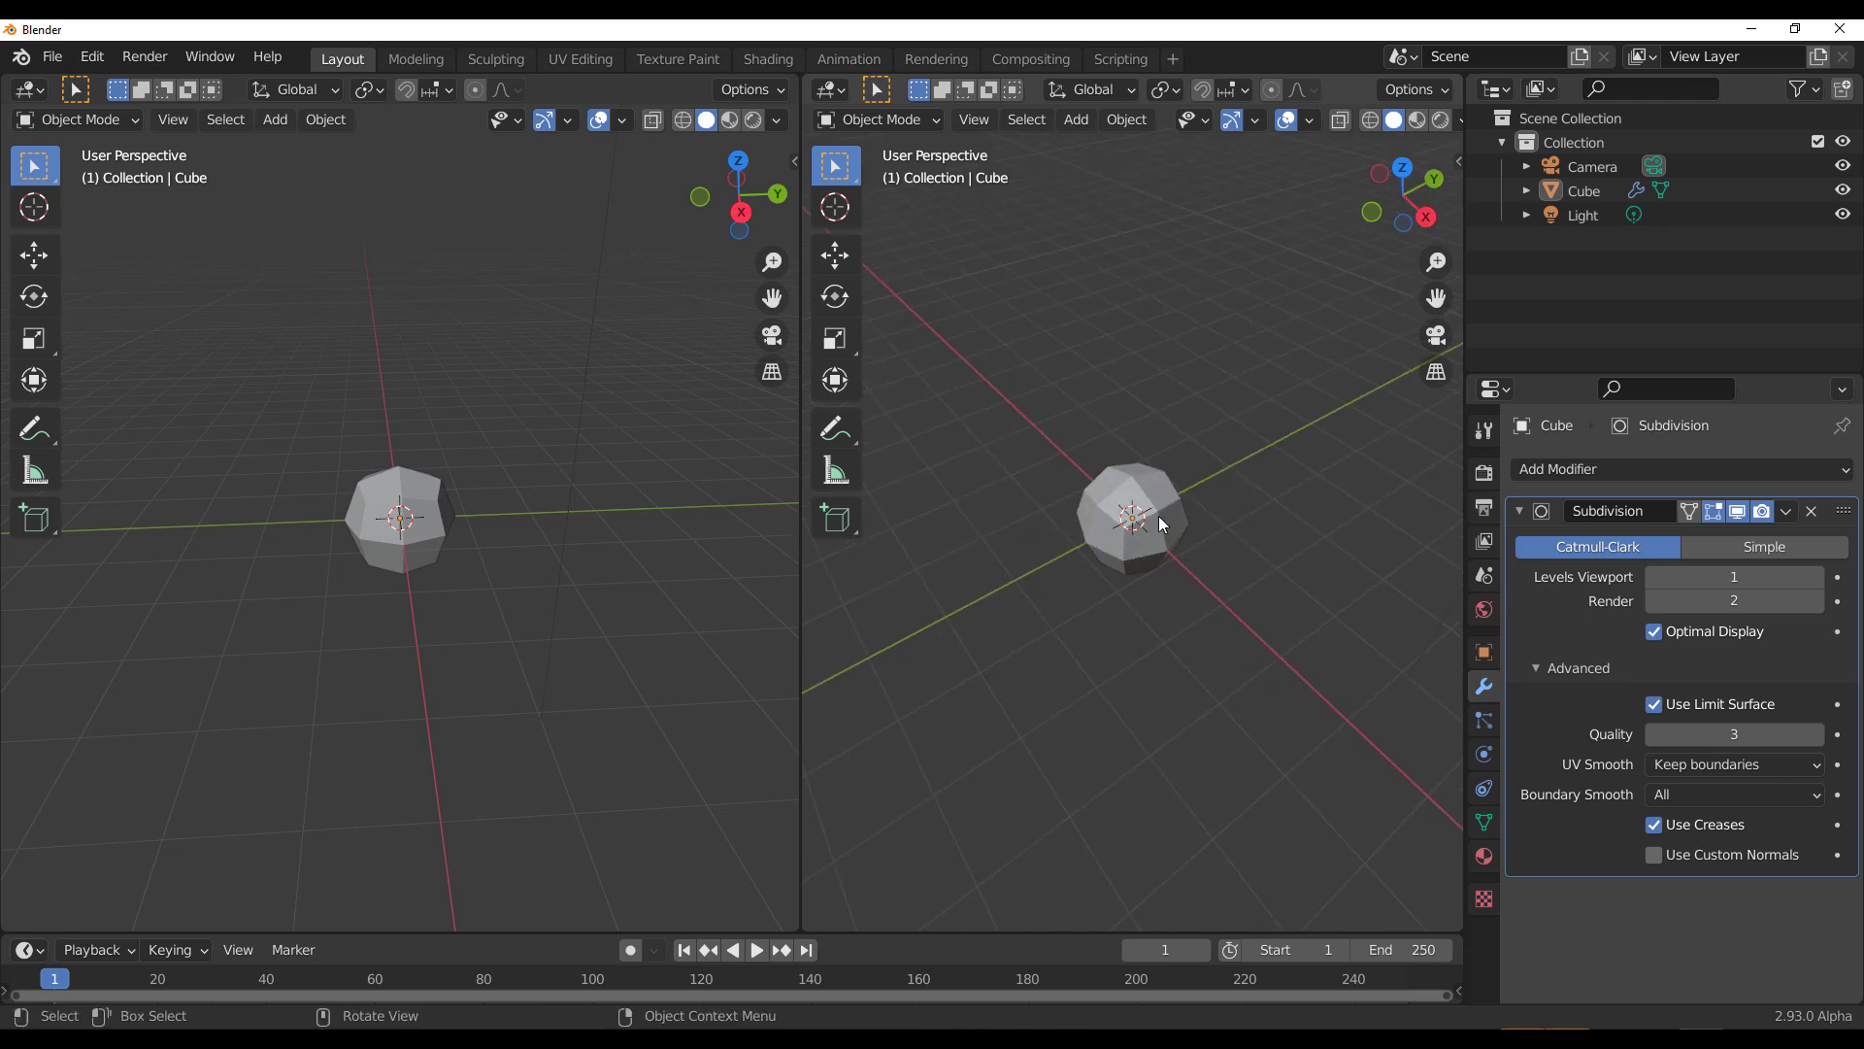
Step: Examine the subdivided cube up close and check the modifier's UV Smooth options
scroll(1157, 515, "up", 4)
middle_click_drag(1152, 567, 930, 464)
scroll(1133, 488, "up", 3)
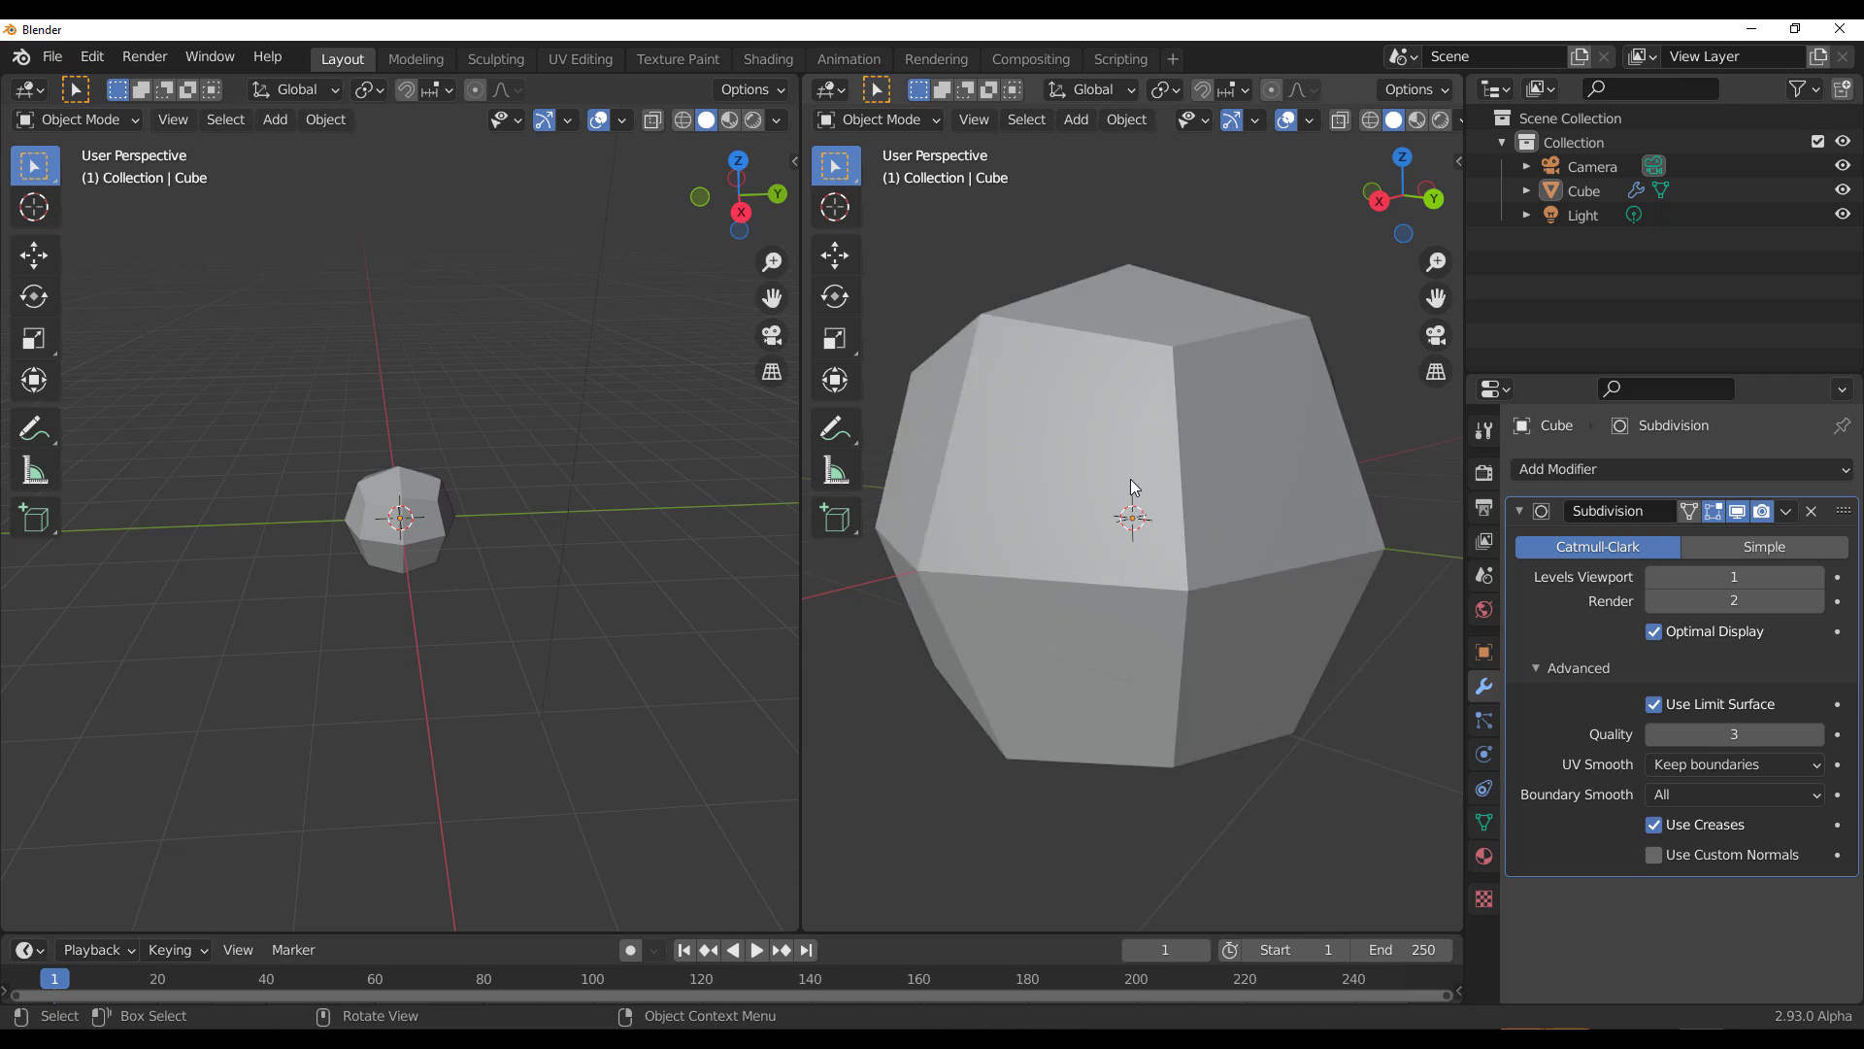
middle_click_drag(1151, 449, 1184, 476)
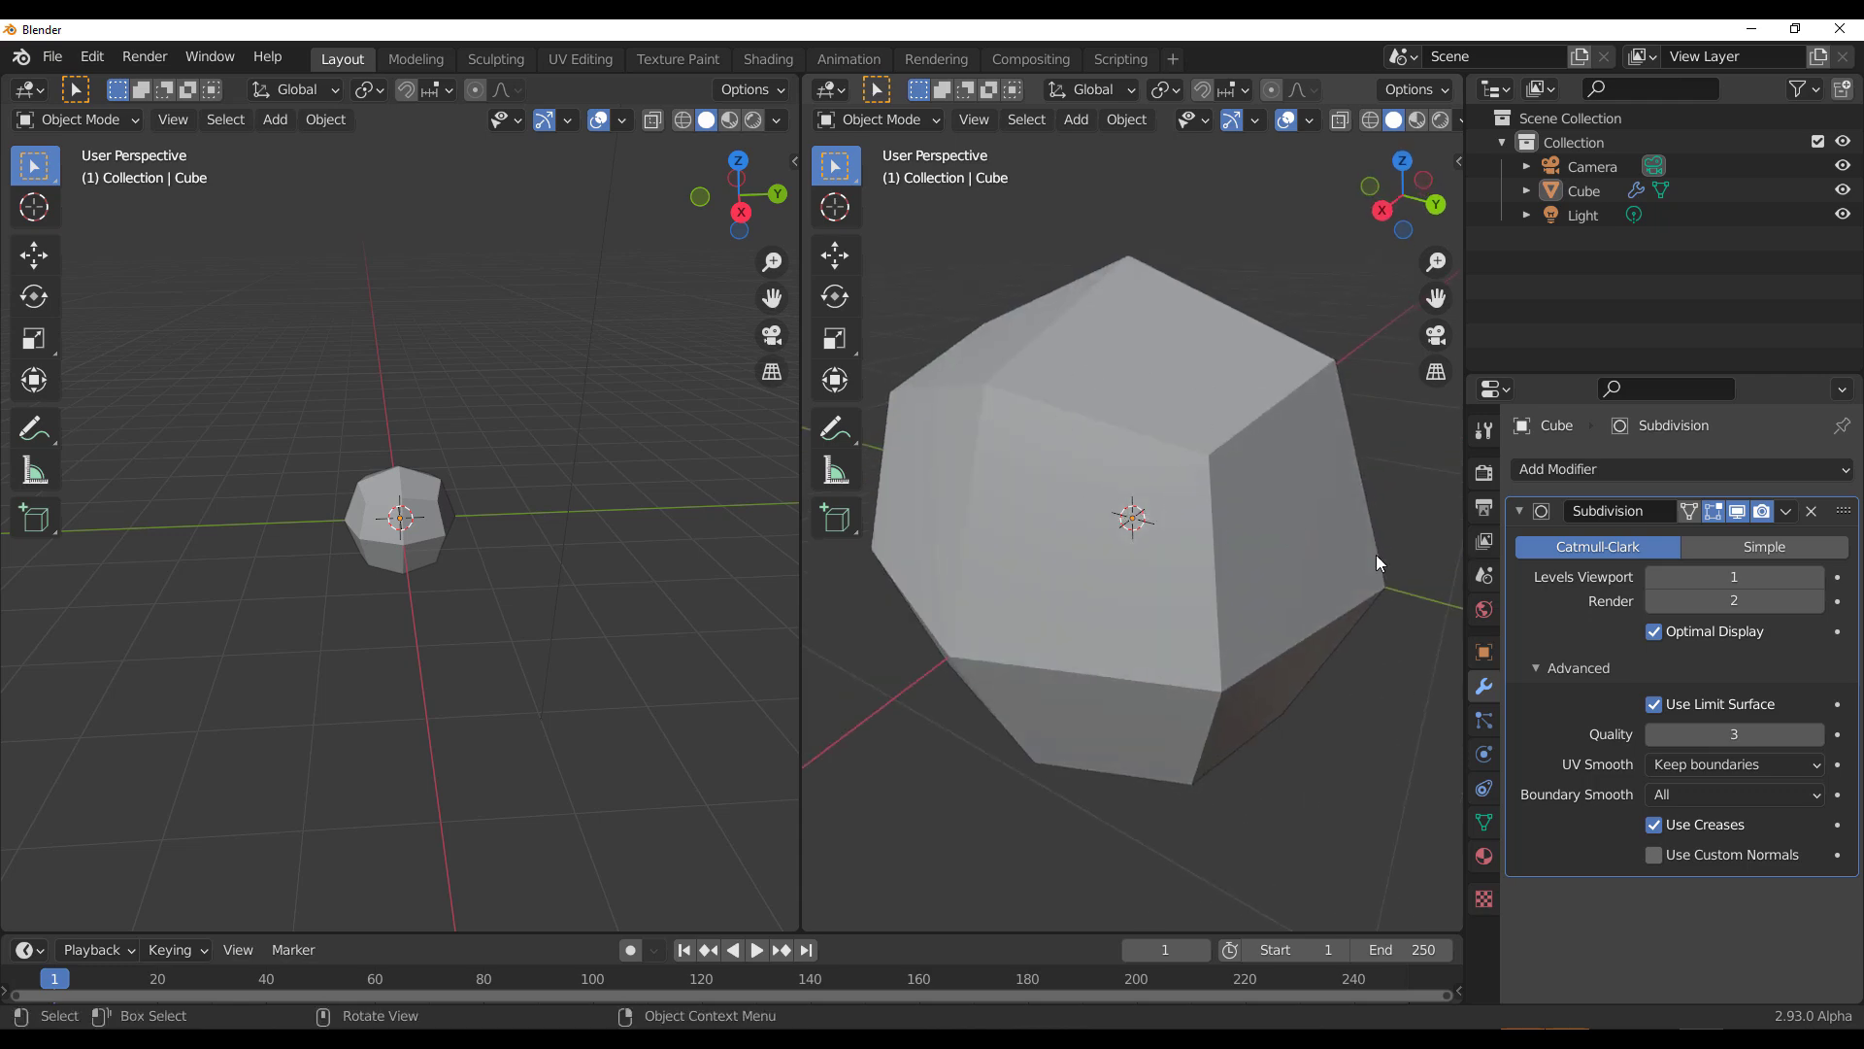
left_click(1737, 765)
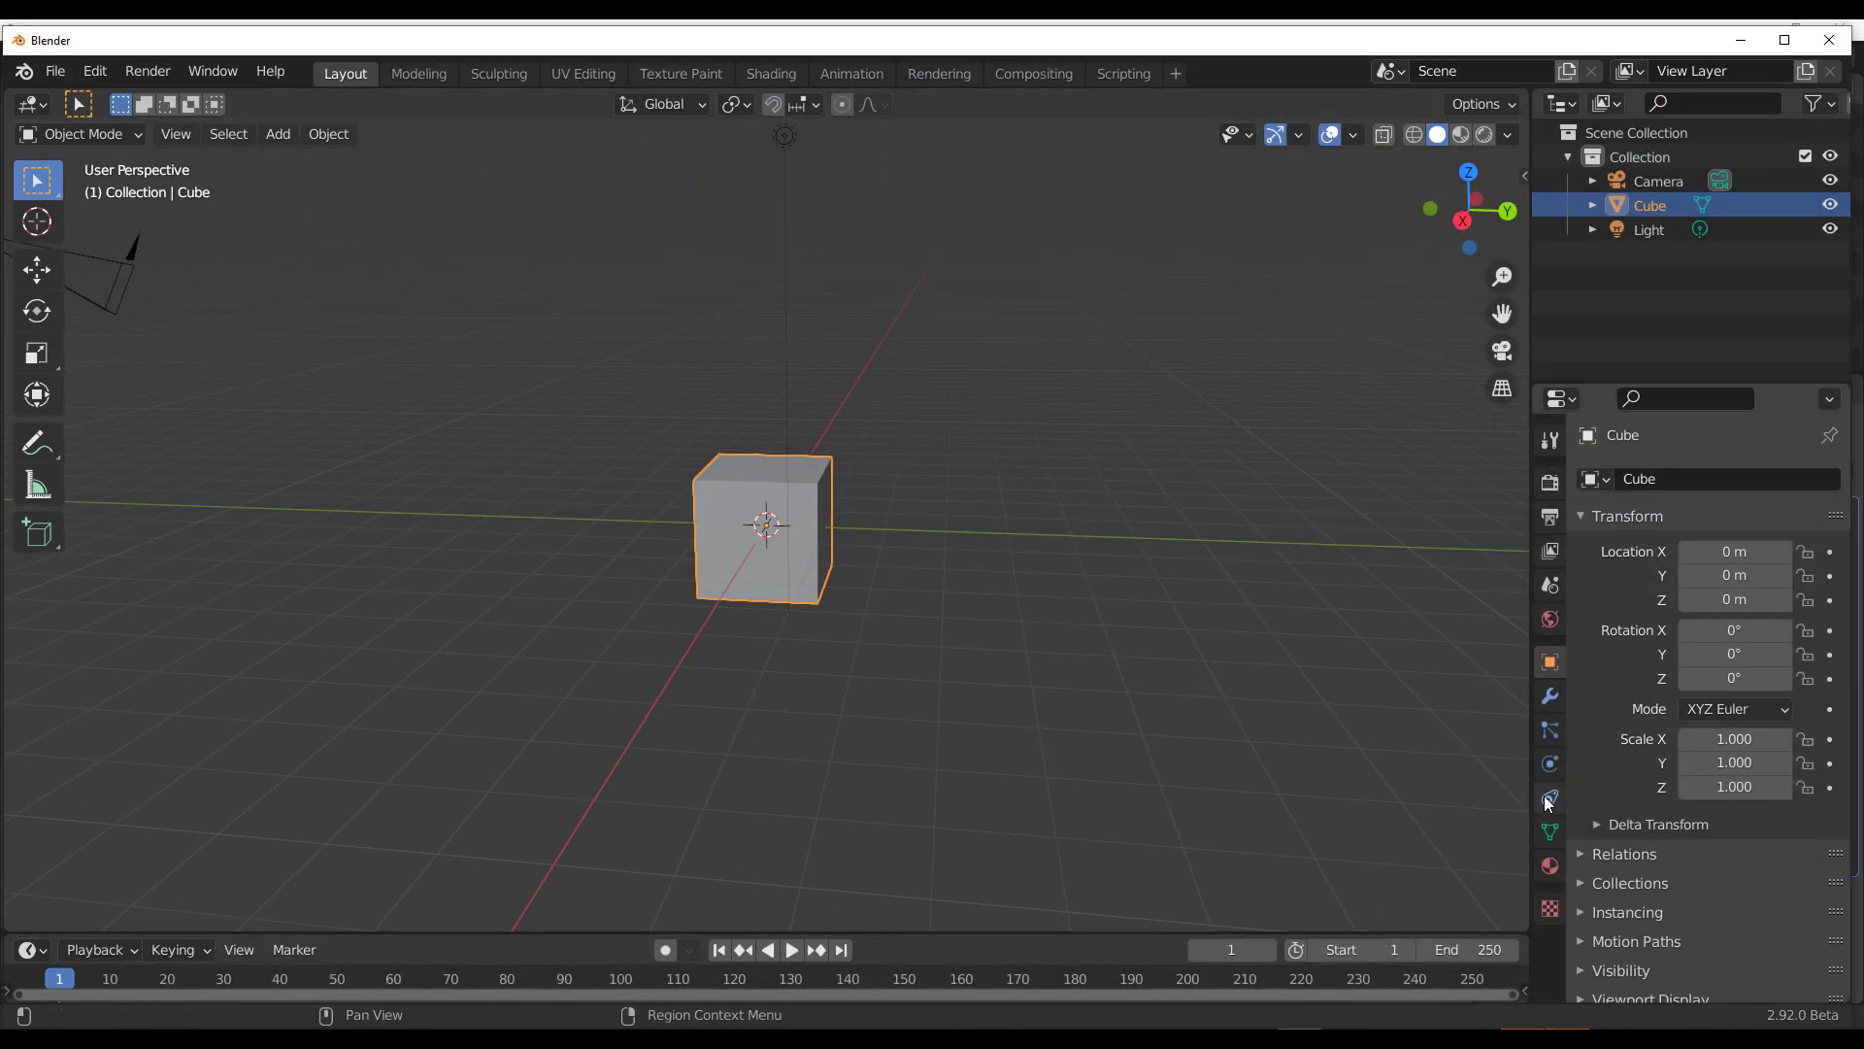
Step: In the Blender 2.92 Beta window, add a Subdivision Surface modifier to the cube and show its advanced UV Smooth options
left_click(1549, 696)
left_click(1663, 475)
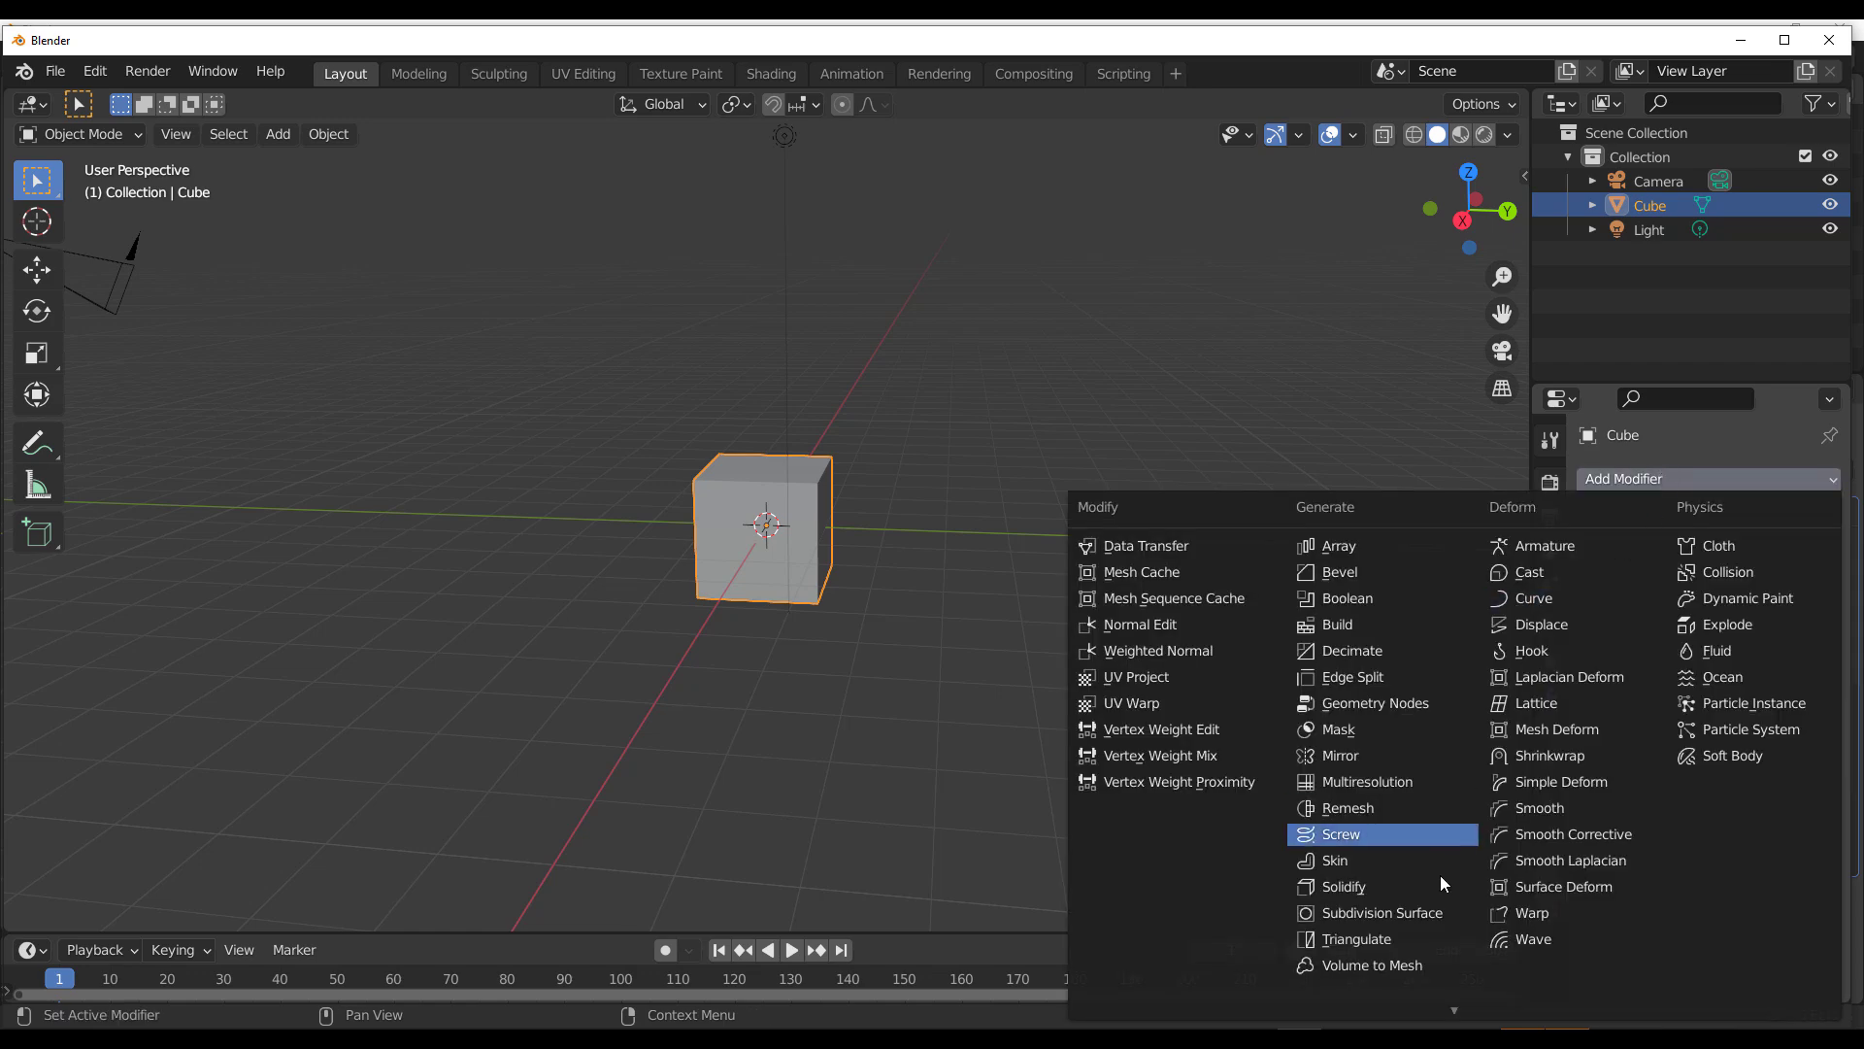
left_click(1431, 910)
left_click(1651, 678)
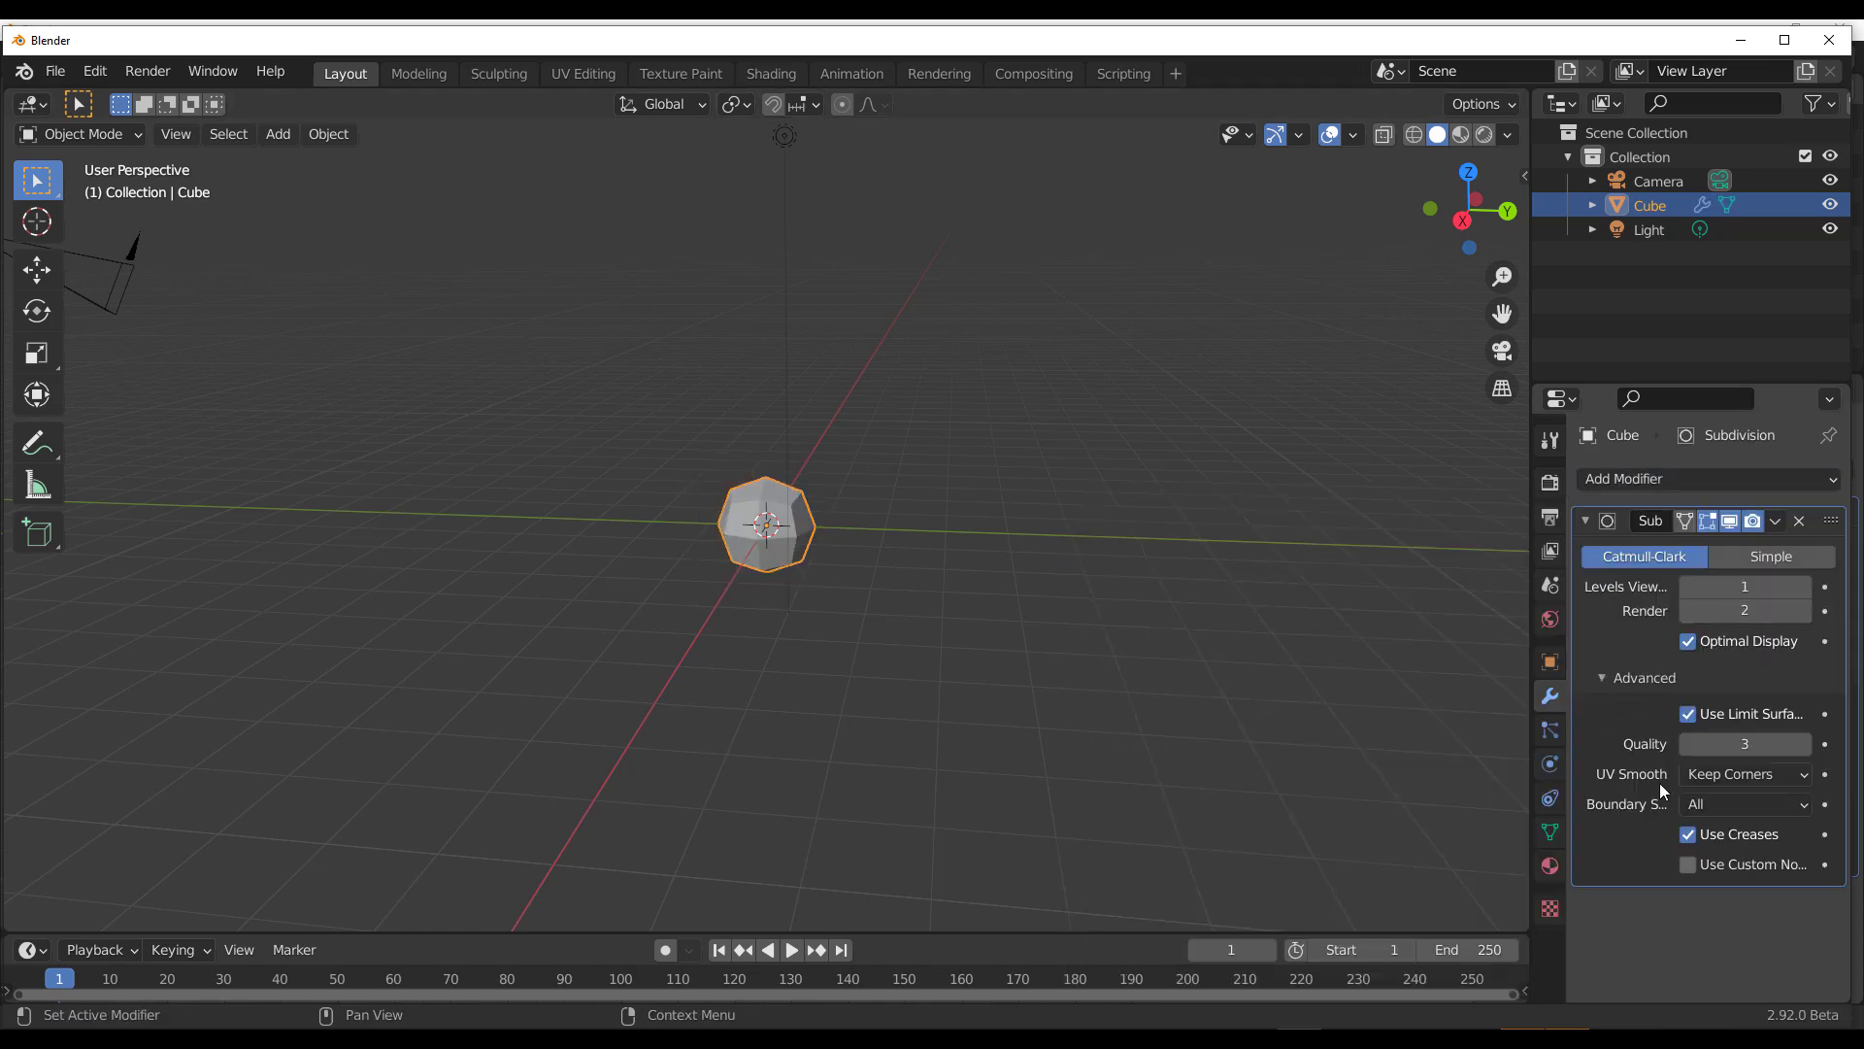
left_click(1736, 777)
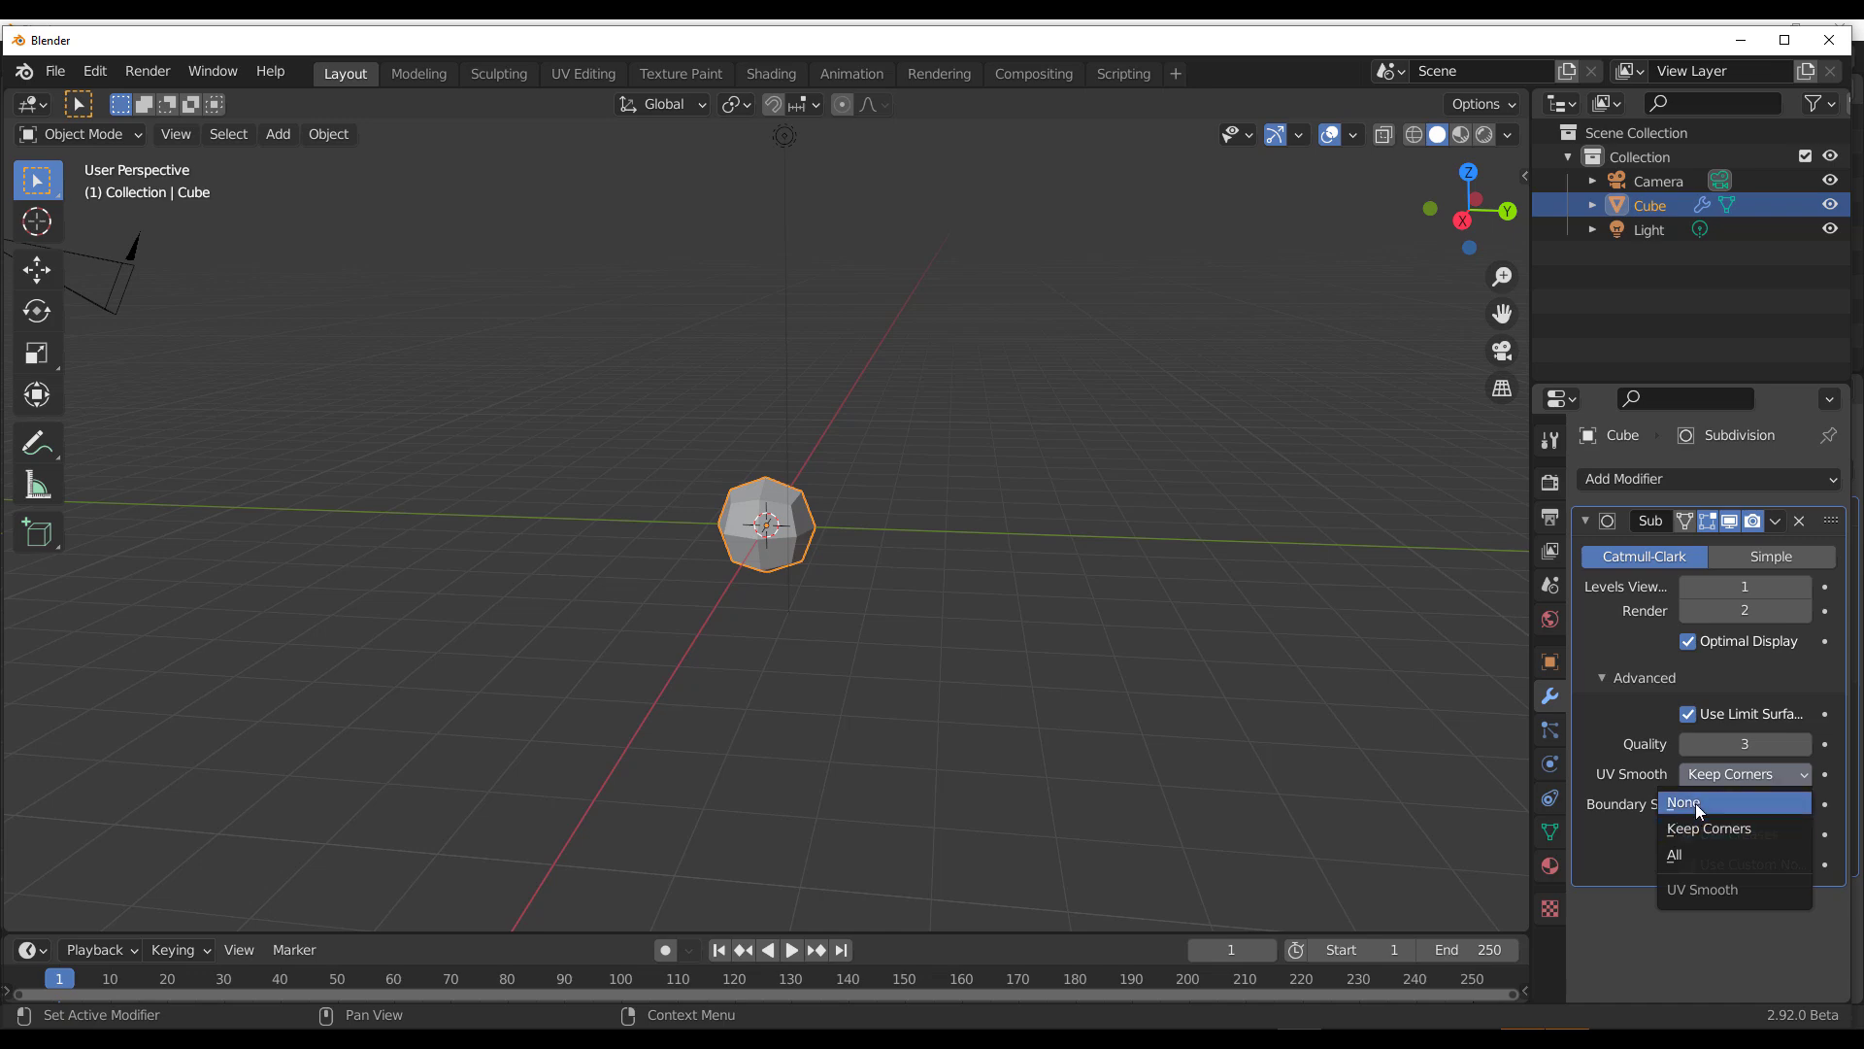
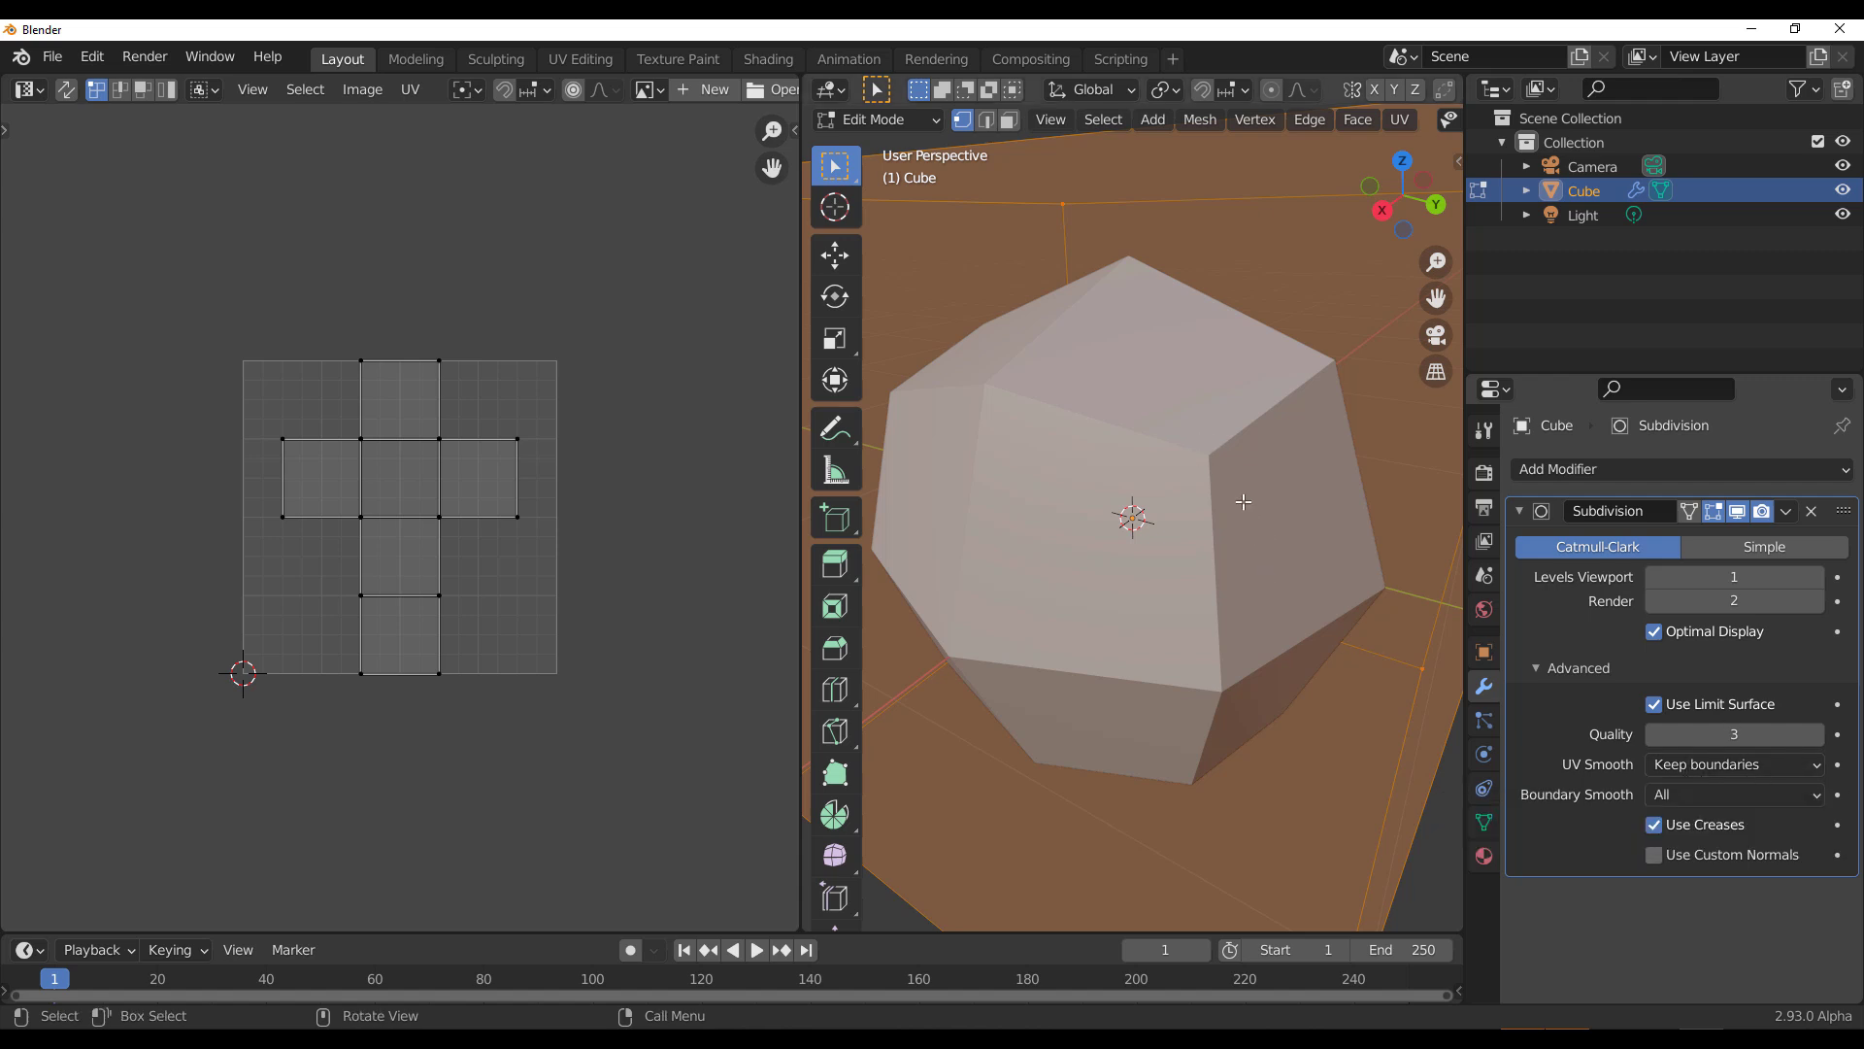
Step: Toggle the subdivided cube out of Edit Mode in the Blender 2.93 Alpha window
scroll(1243, 501, "down", 3)
key("Tab")
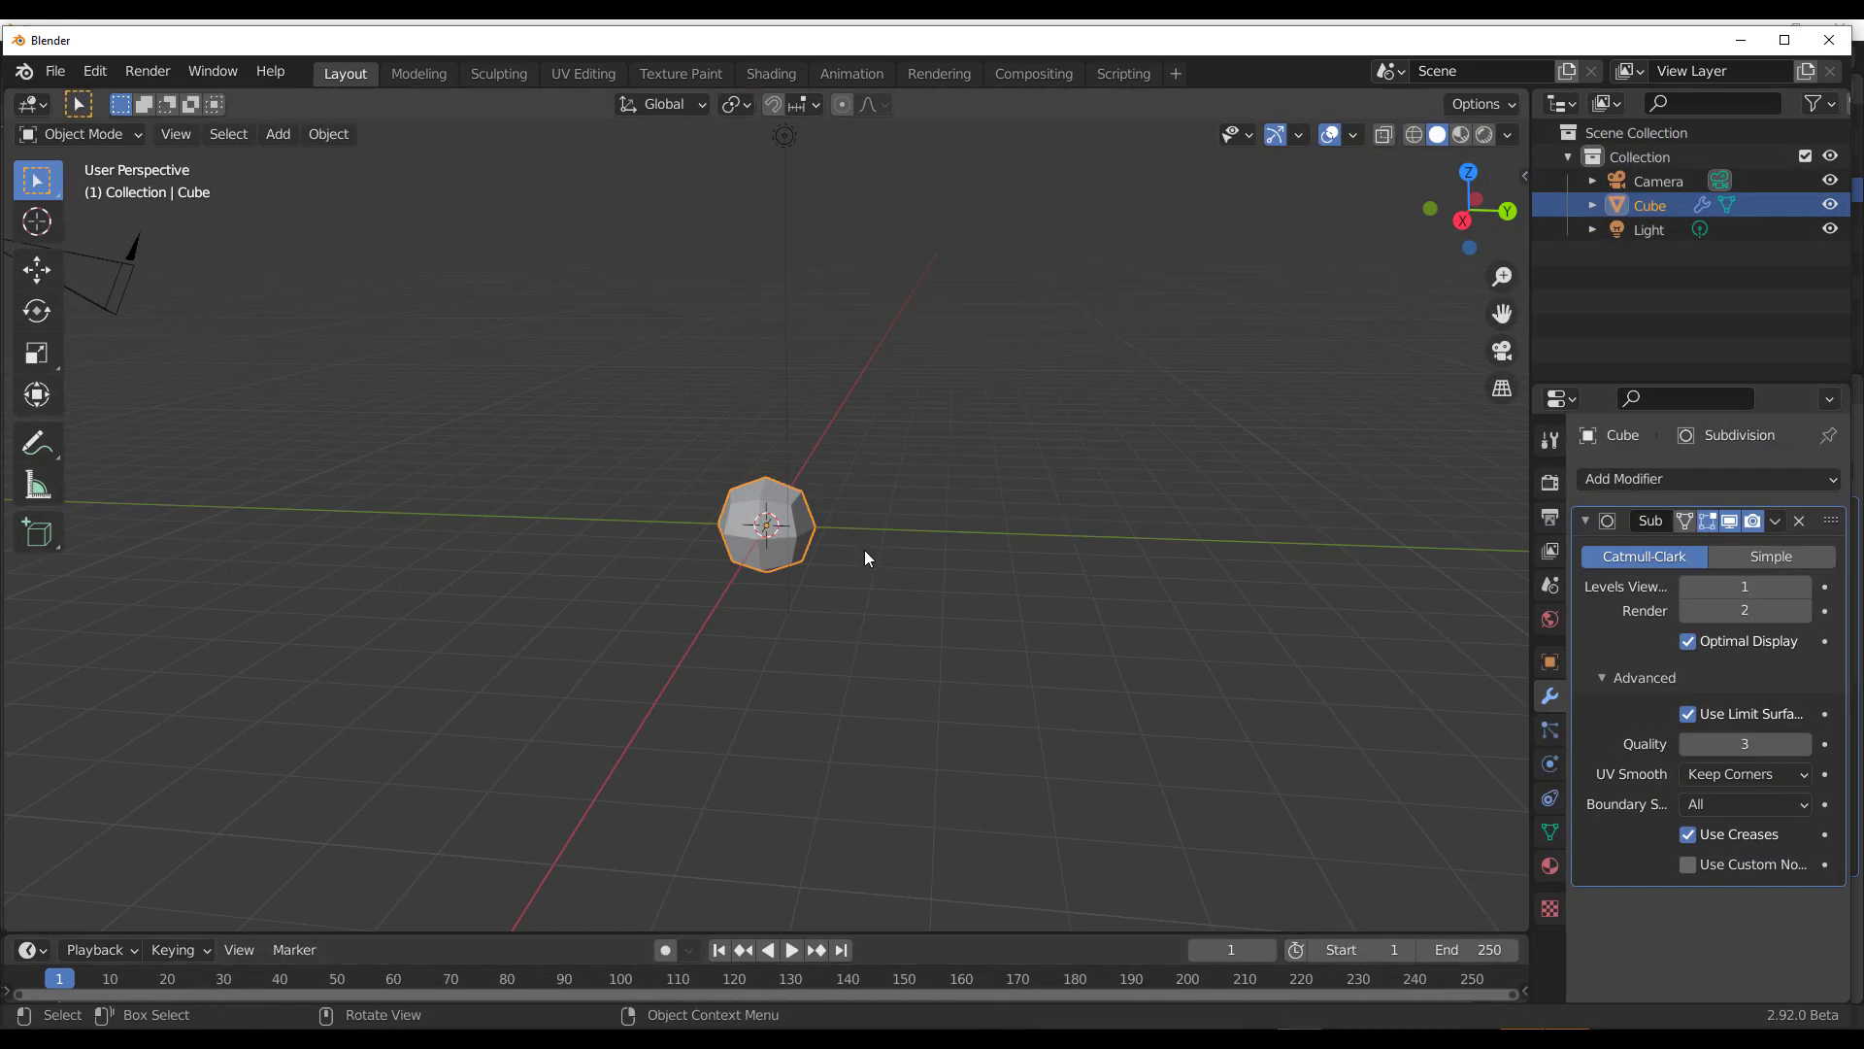
Step: In the 2.92 Beta window, split the 3D viewport vertically and turn the new area into an Image Editor narrowed to about half width
scroll(774, 528, "up", 5)
left_click_drag(5, 940, 923, 835)
left_click(29, 104)
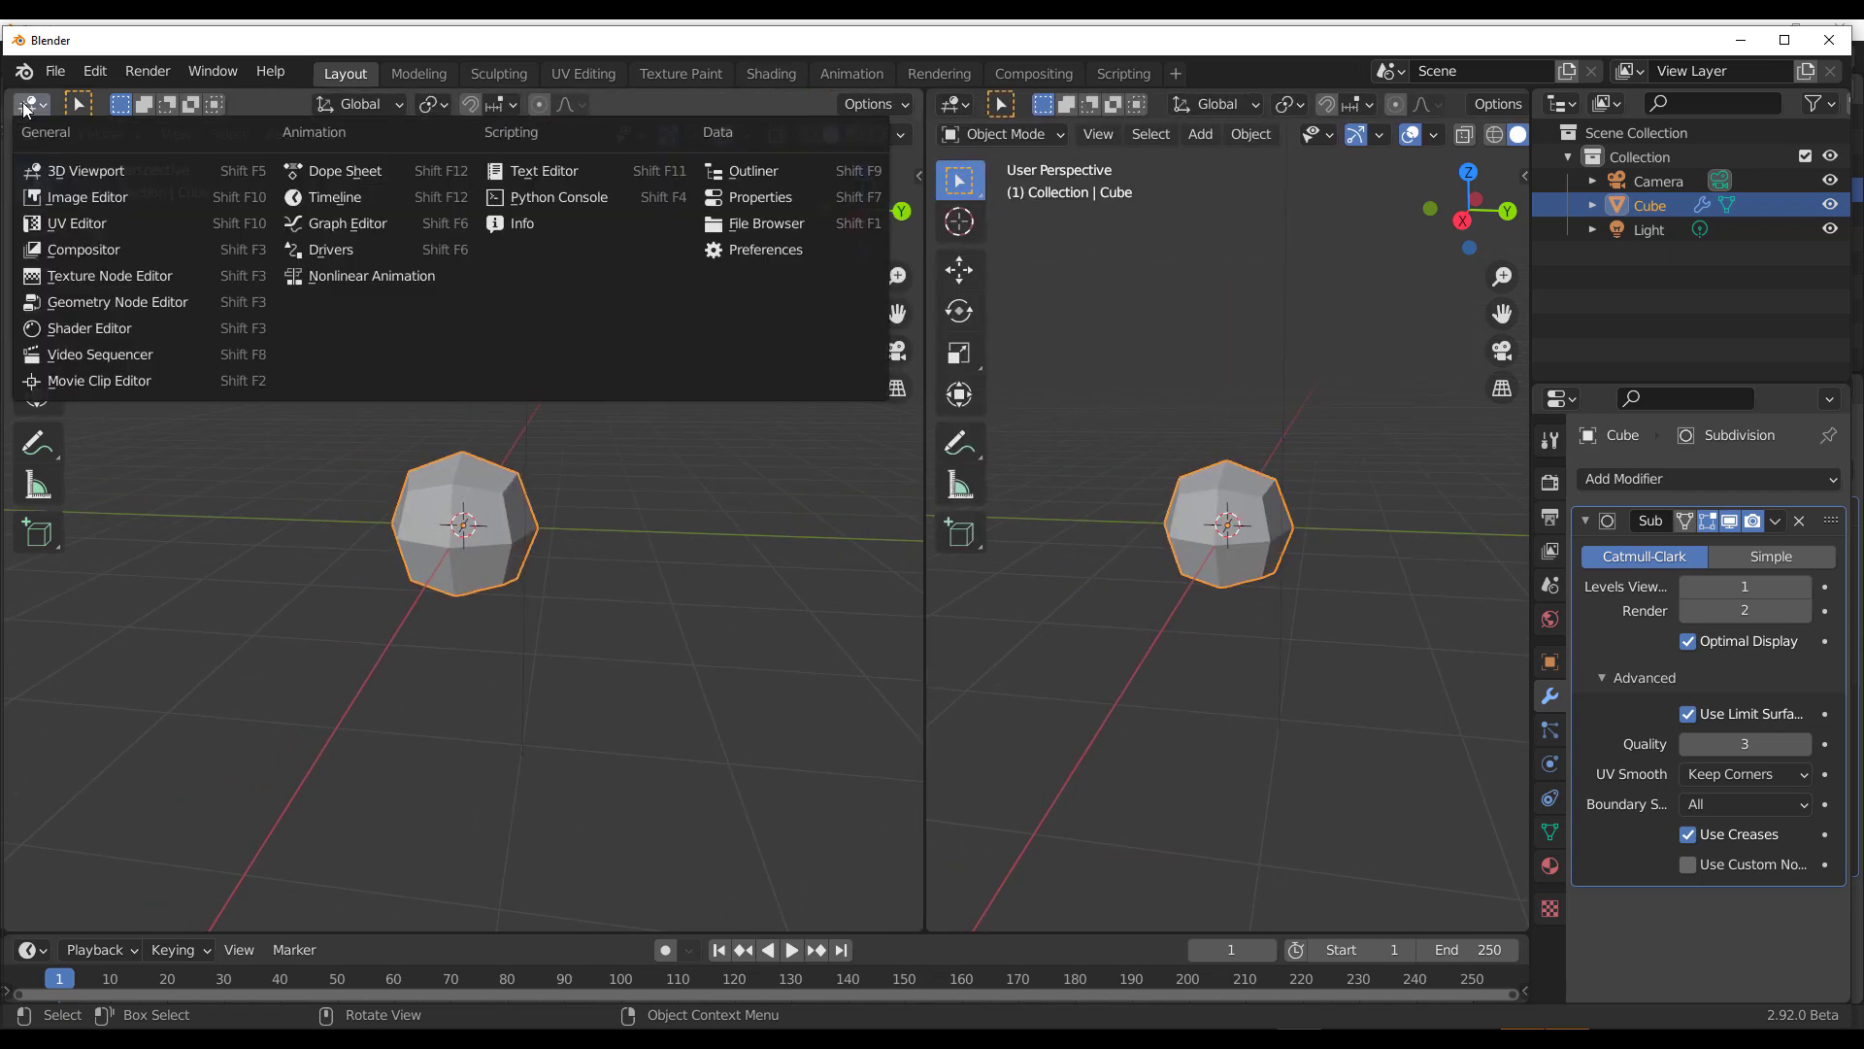
left_click(87, 197)
left_click_drag(923, 504, 798, 479)
scroll(1122, 459, "up", 3)
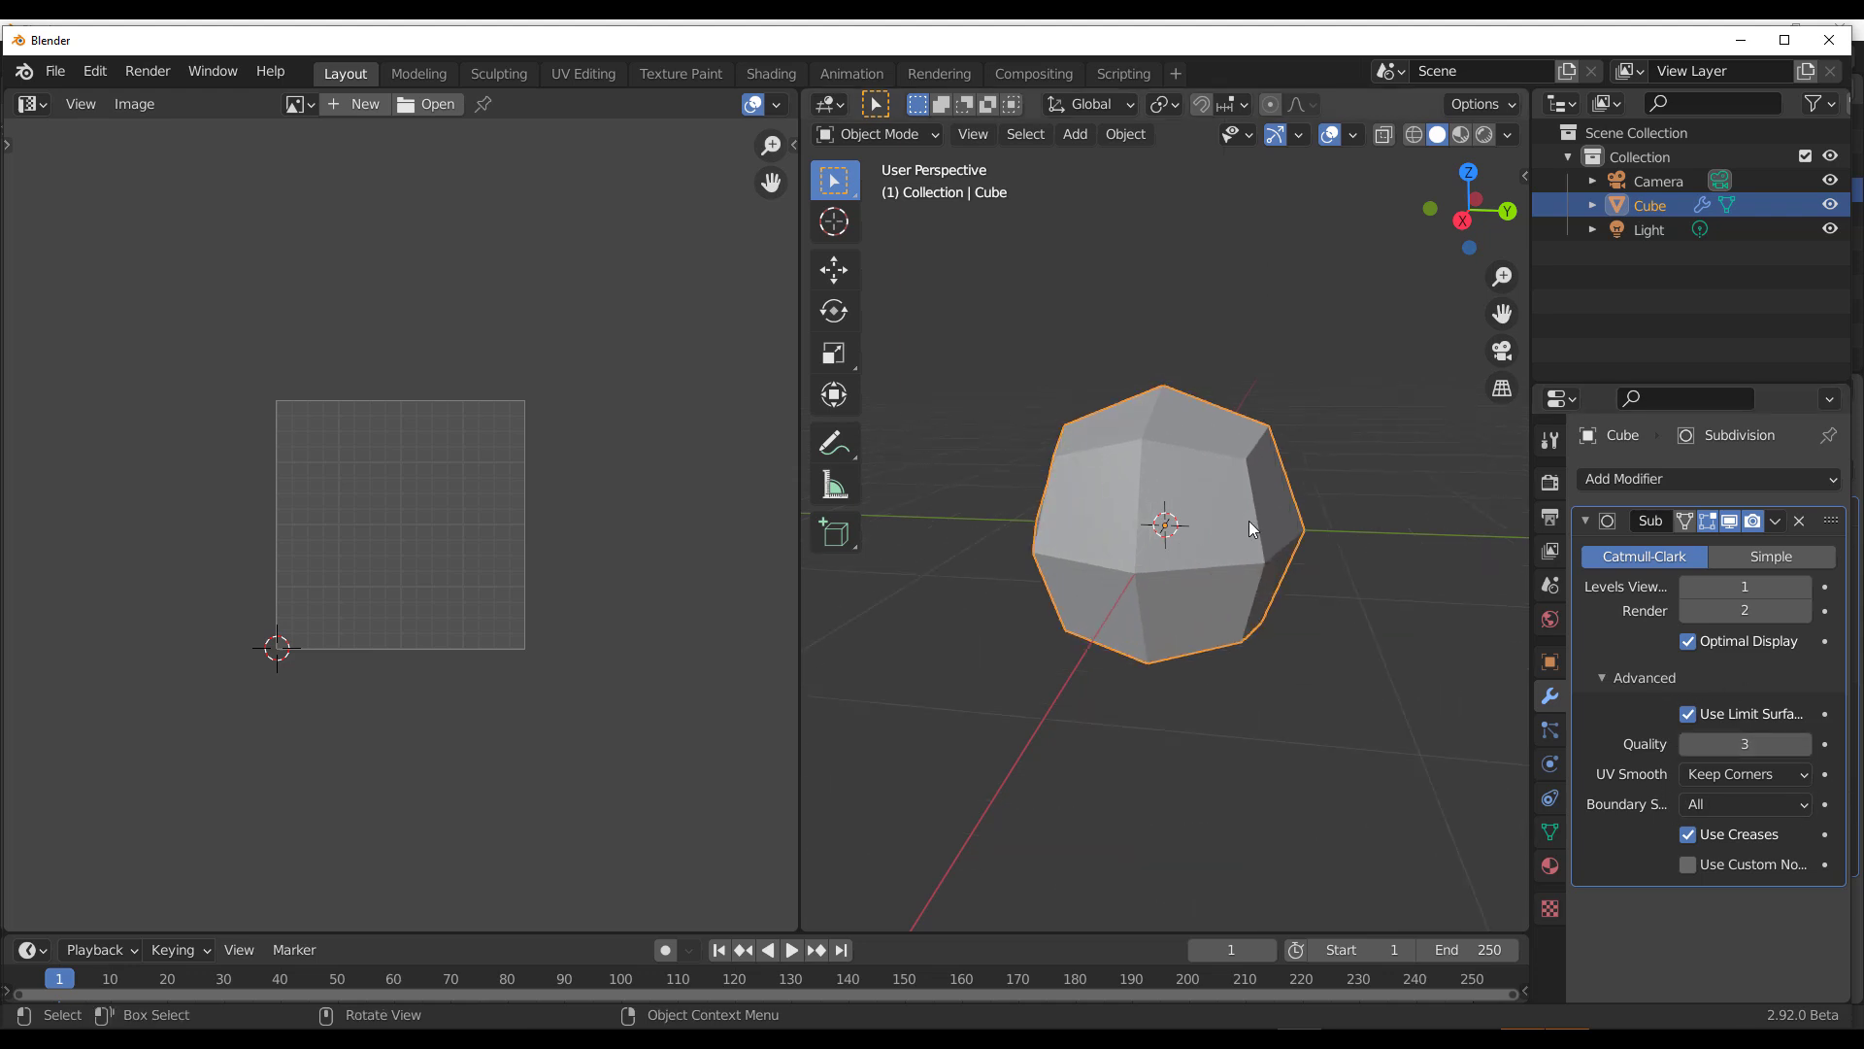
Step: Inspect the subdivided cube up close from an angle above, briefly toggling Edit Mode
middle_click_drag(1253, 533, 1146, 423)
scroll(1145, 422, "up", 3)
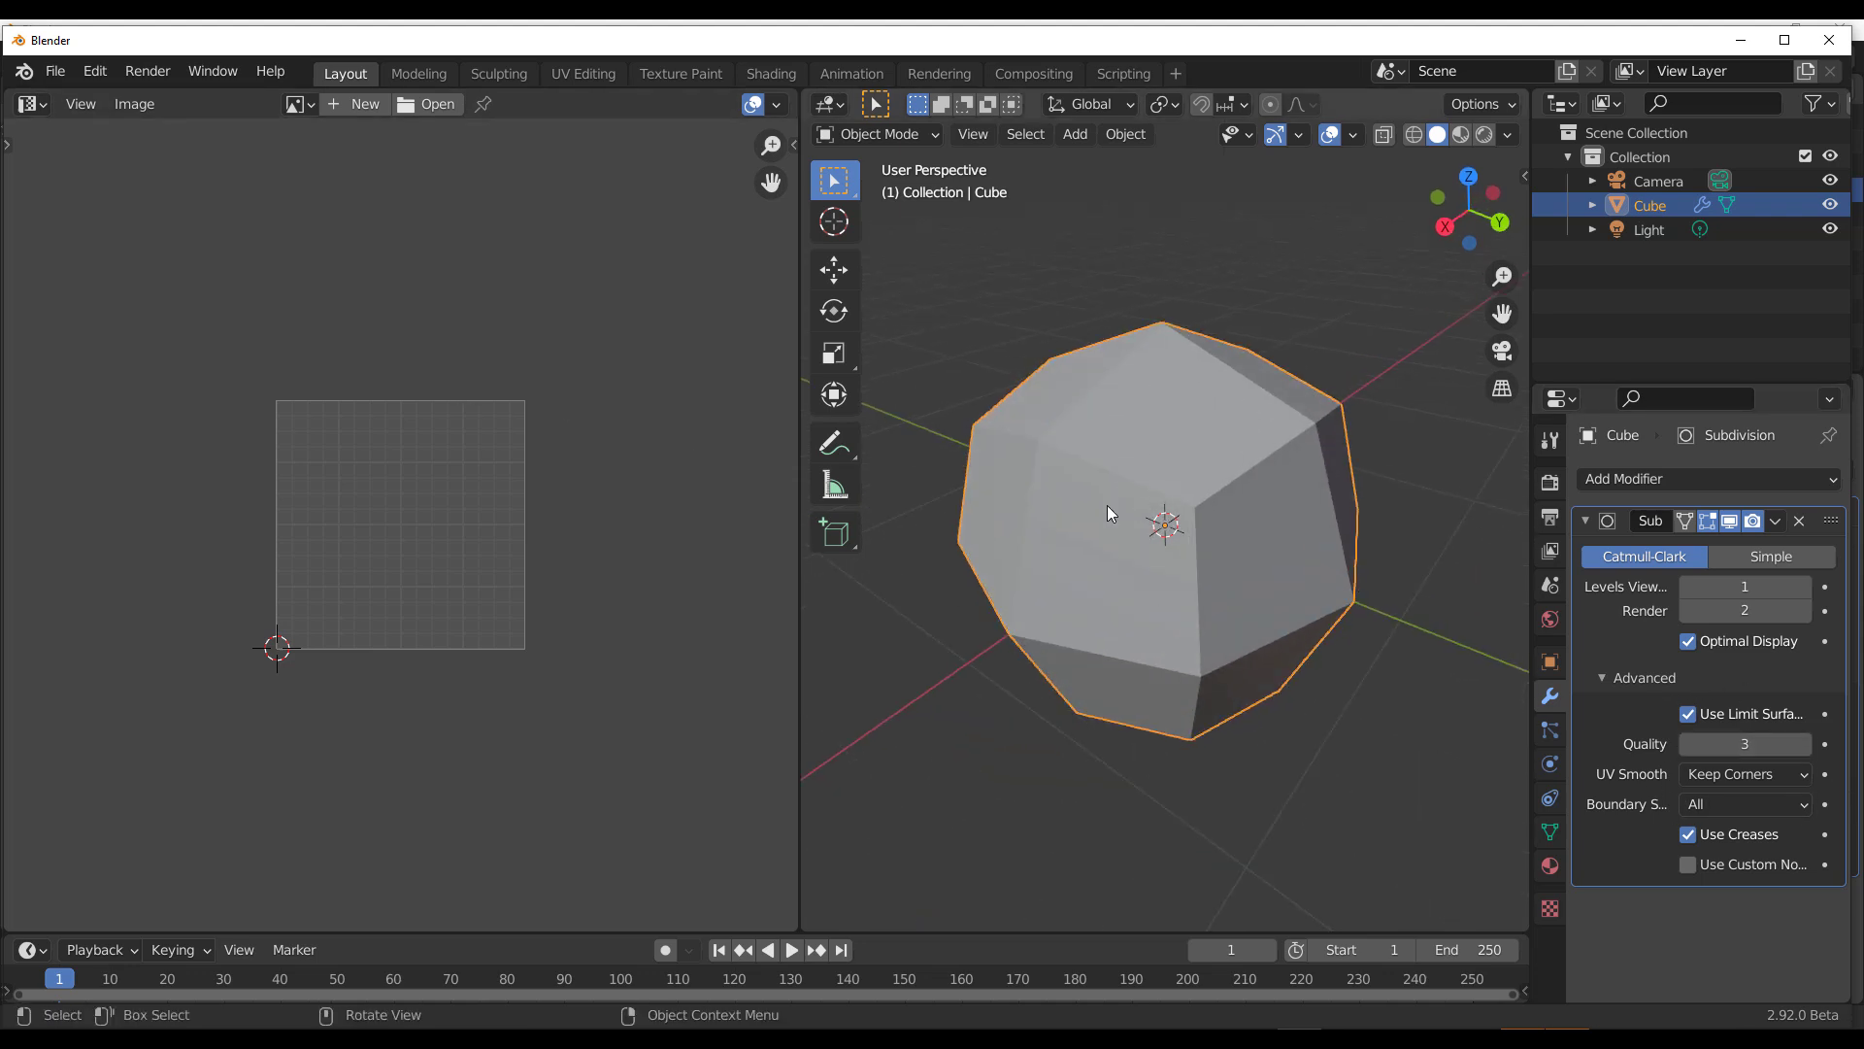
key("Tab")
key("Tab")
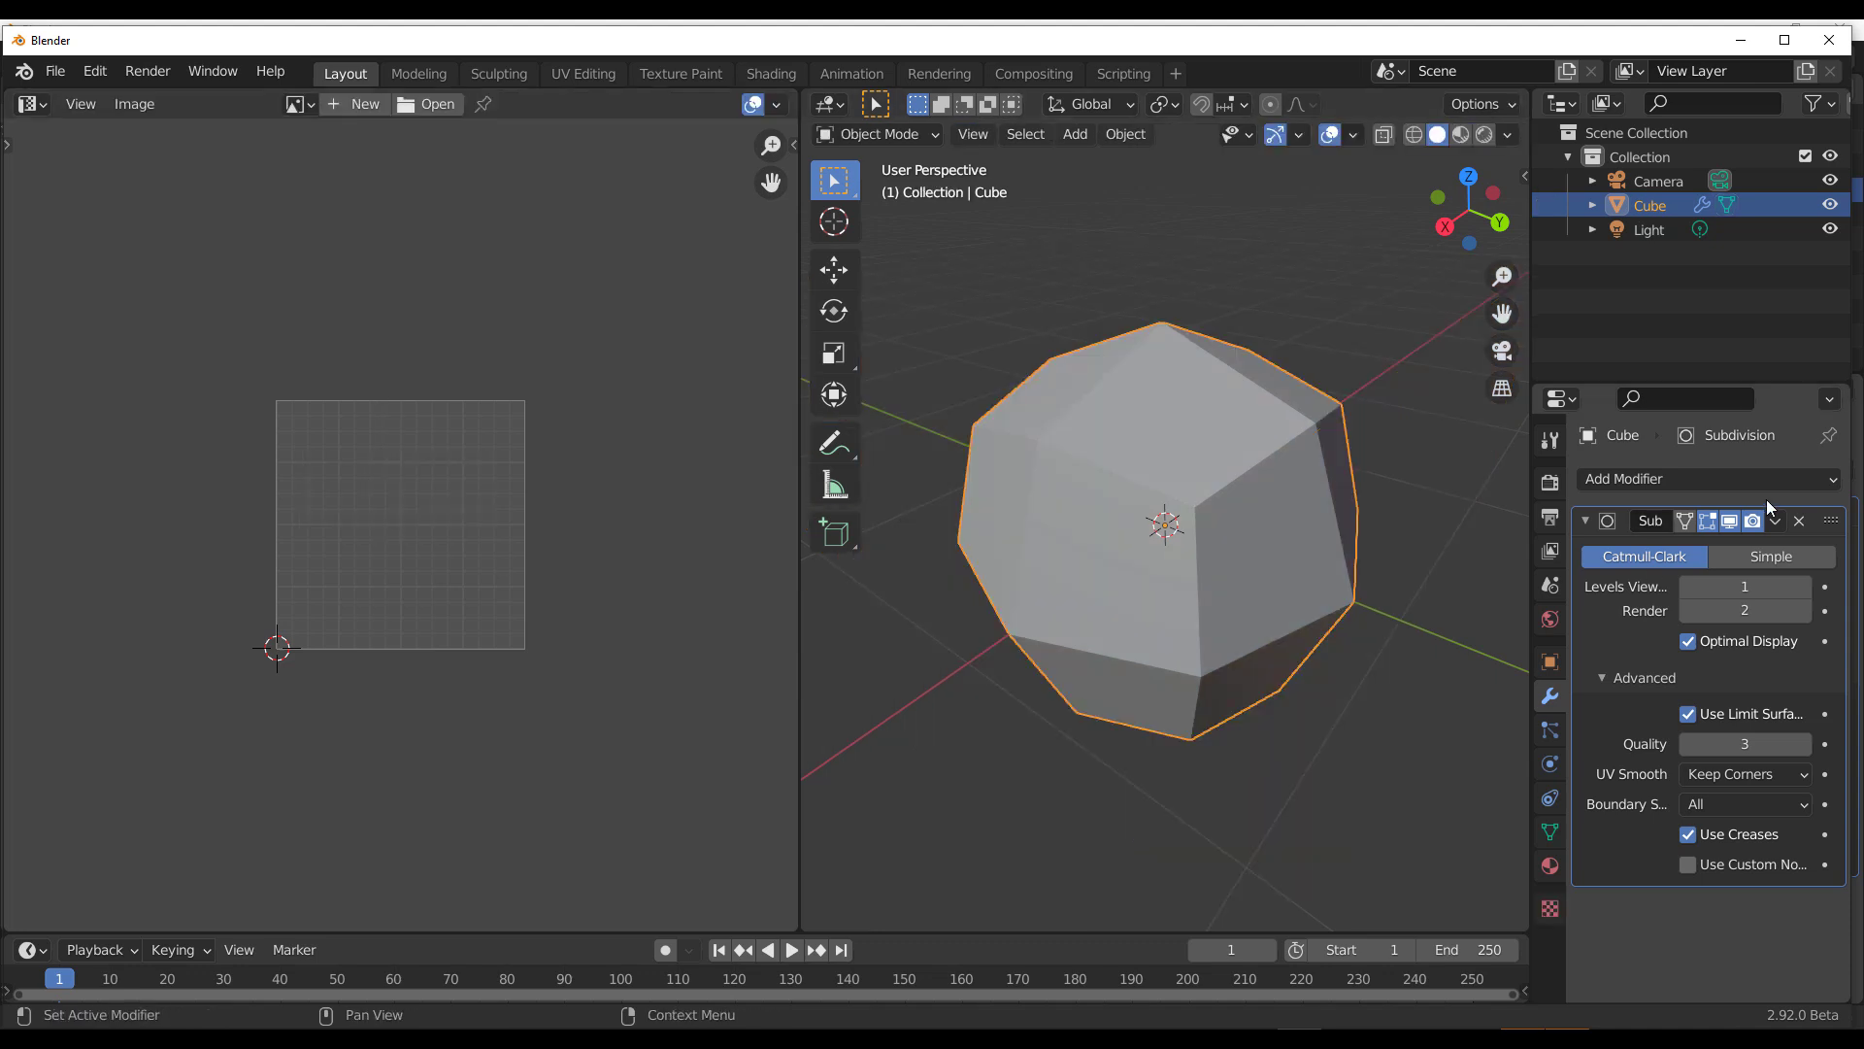
Step: Apply the cube's Subdivision modifier and frame its UV layout in Edit Mode
left_click(1776, 522)
left_click(1714, 551)
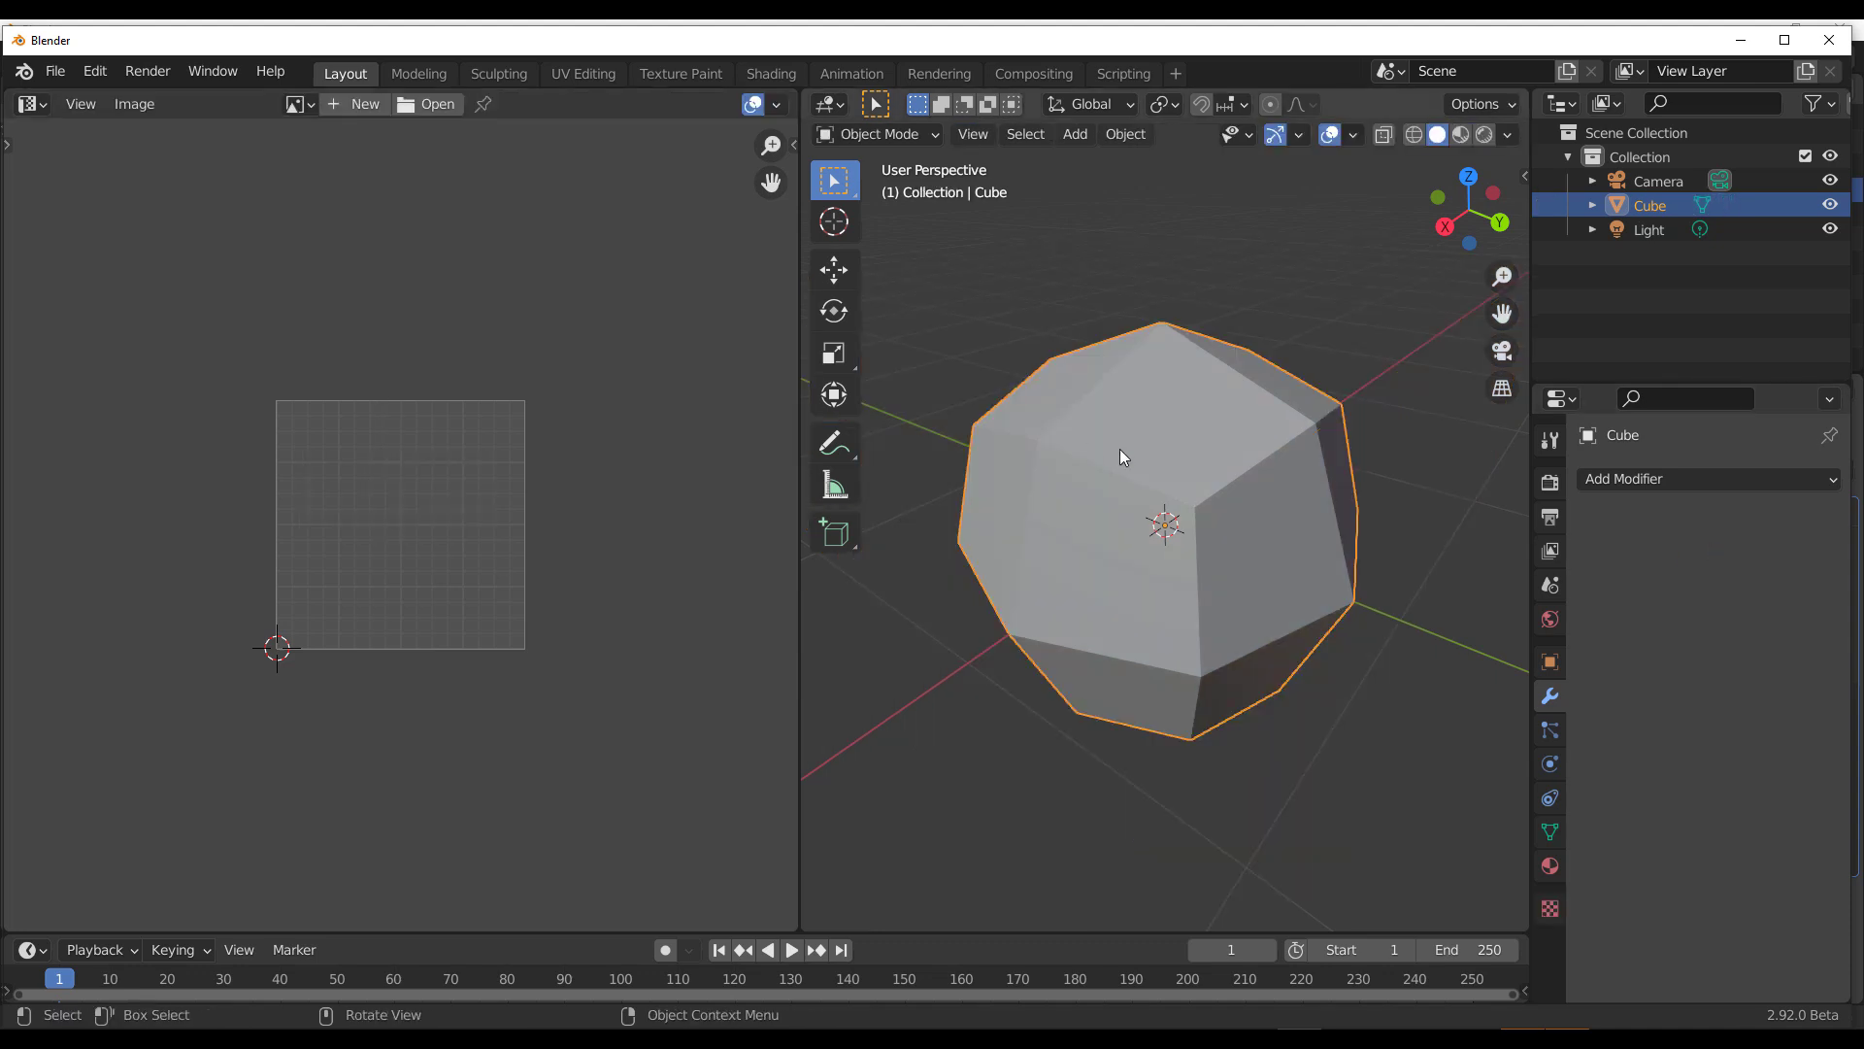
key("Tab")
key("KP_Decimal")
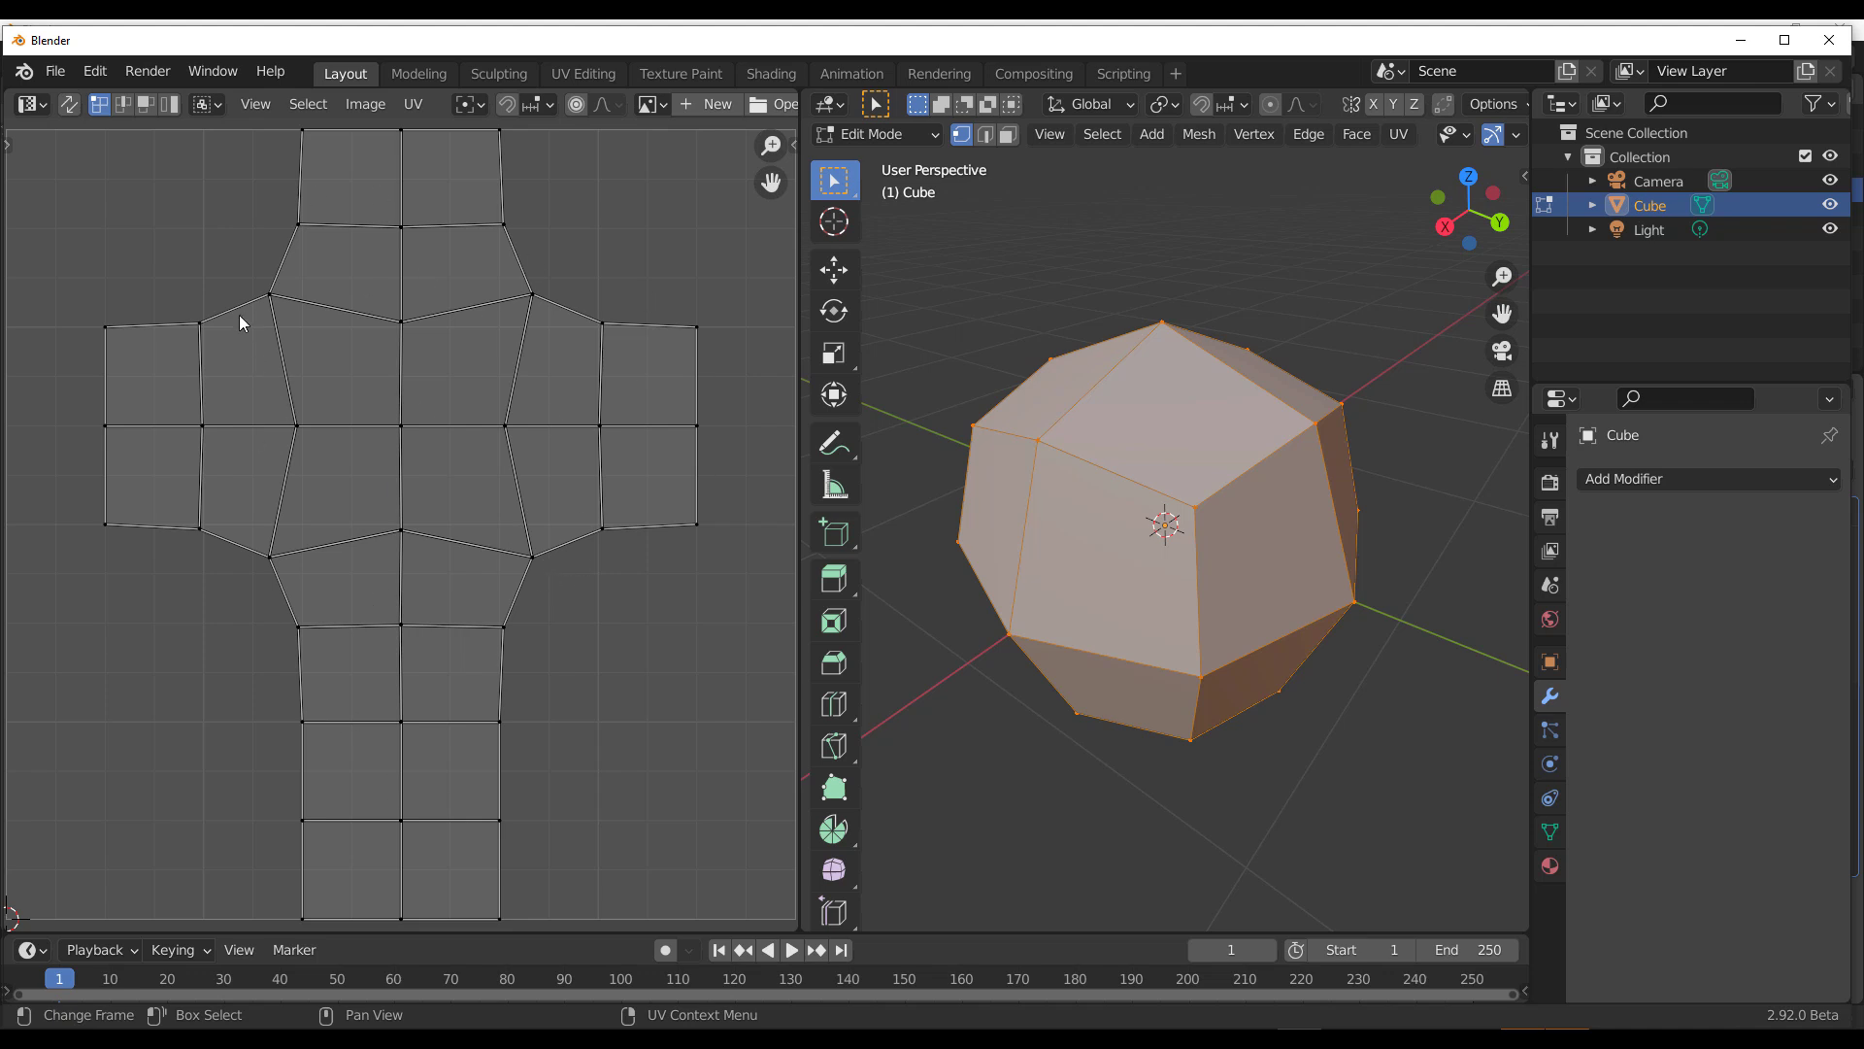
Step: Try to straighten the distorted UVs by scaling the four central corner vertices to about 0.75
left_click_drag(242, 280, 319, 316)
left_click_drag(575, 268, 468, 318, "shift")
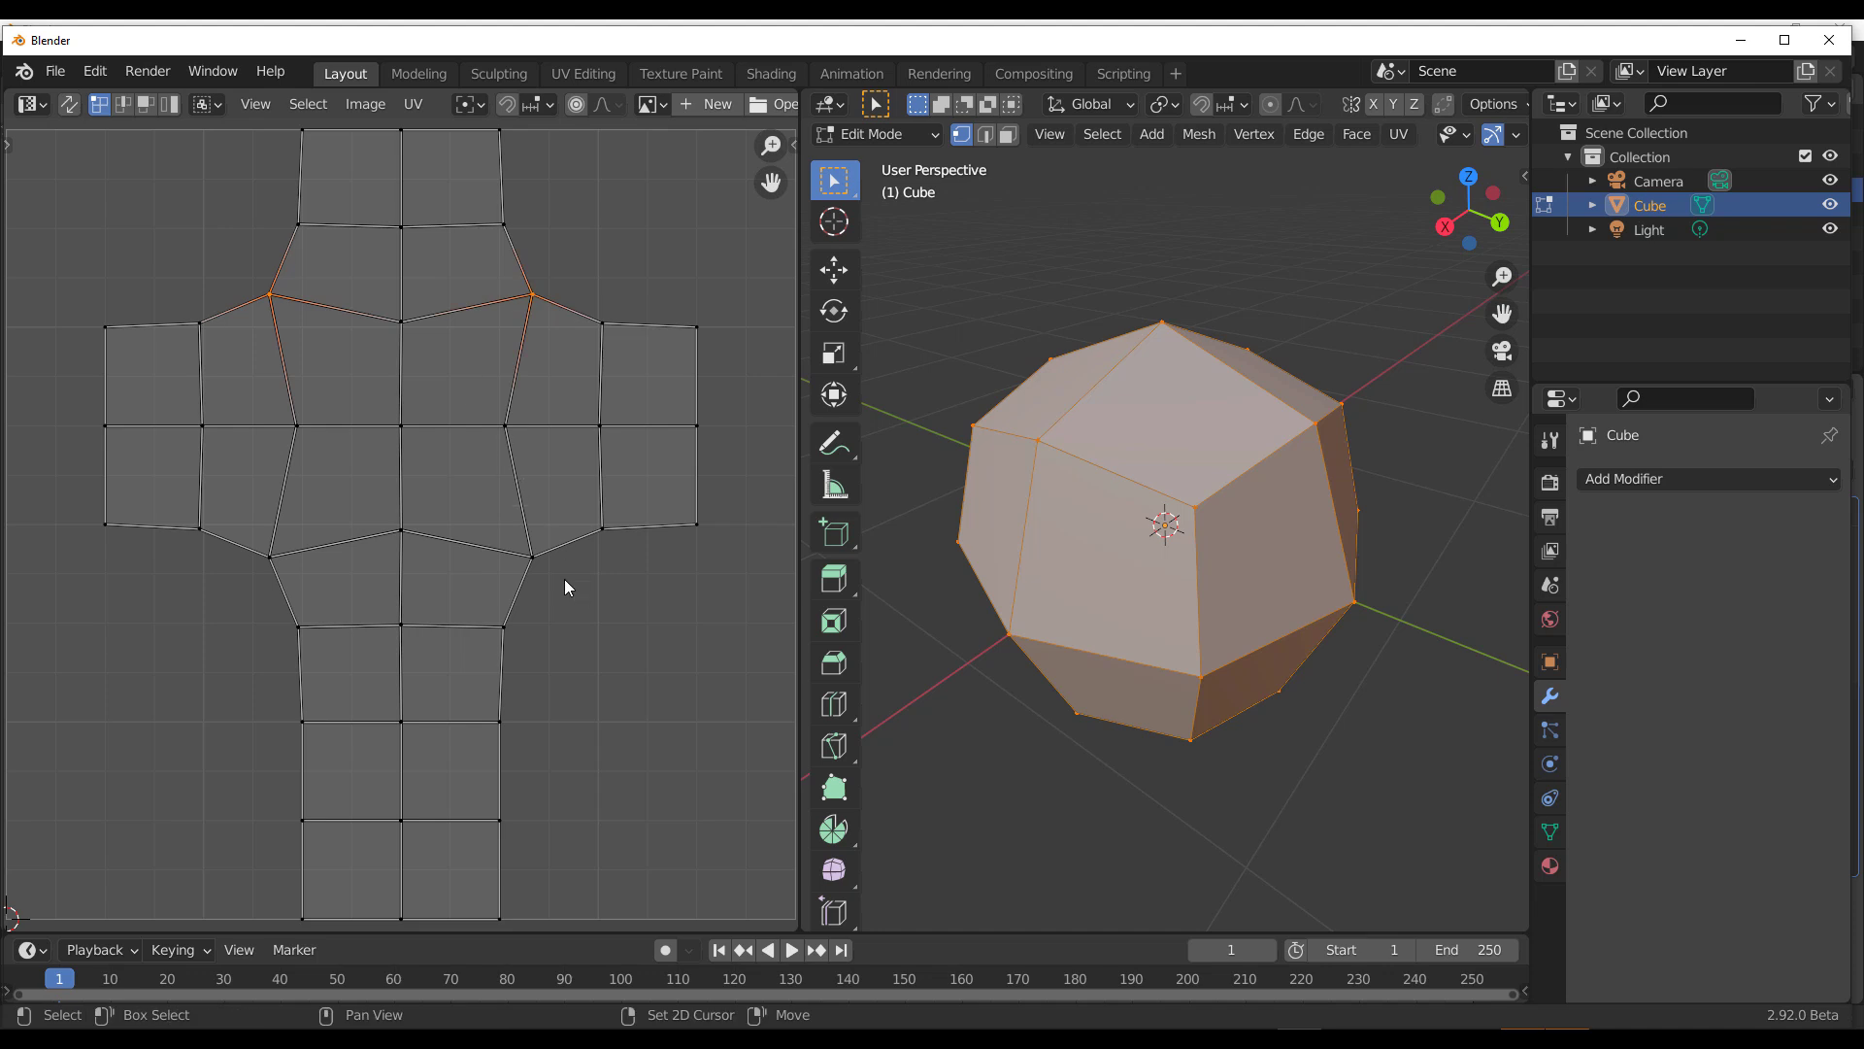
left_click_drag(235, 591, 317, 526, "shift")
left_click(532, 557, "shift")
key("s")
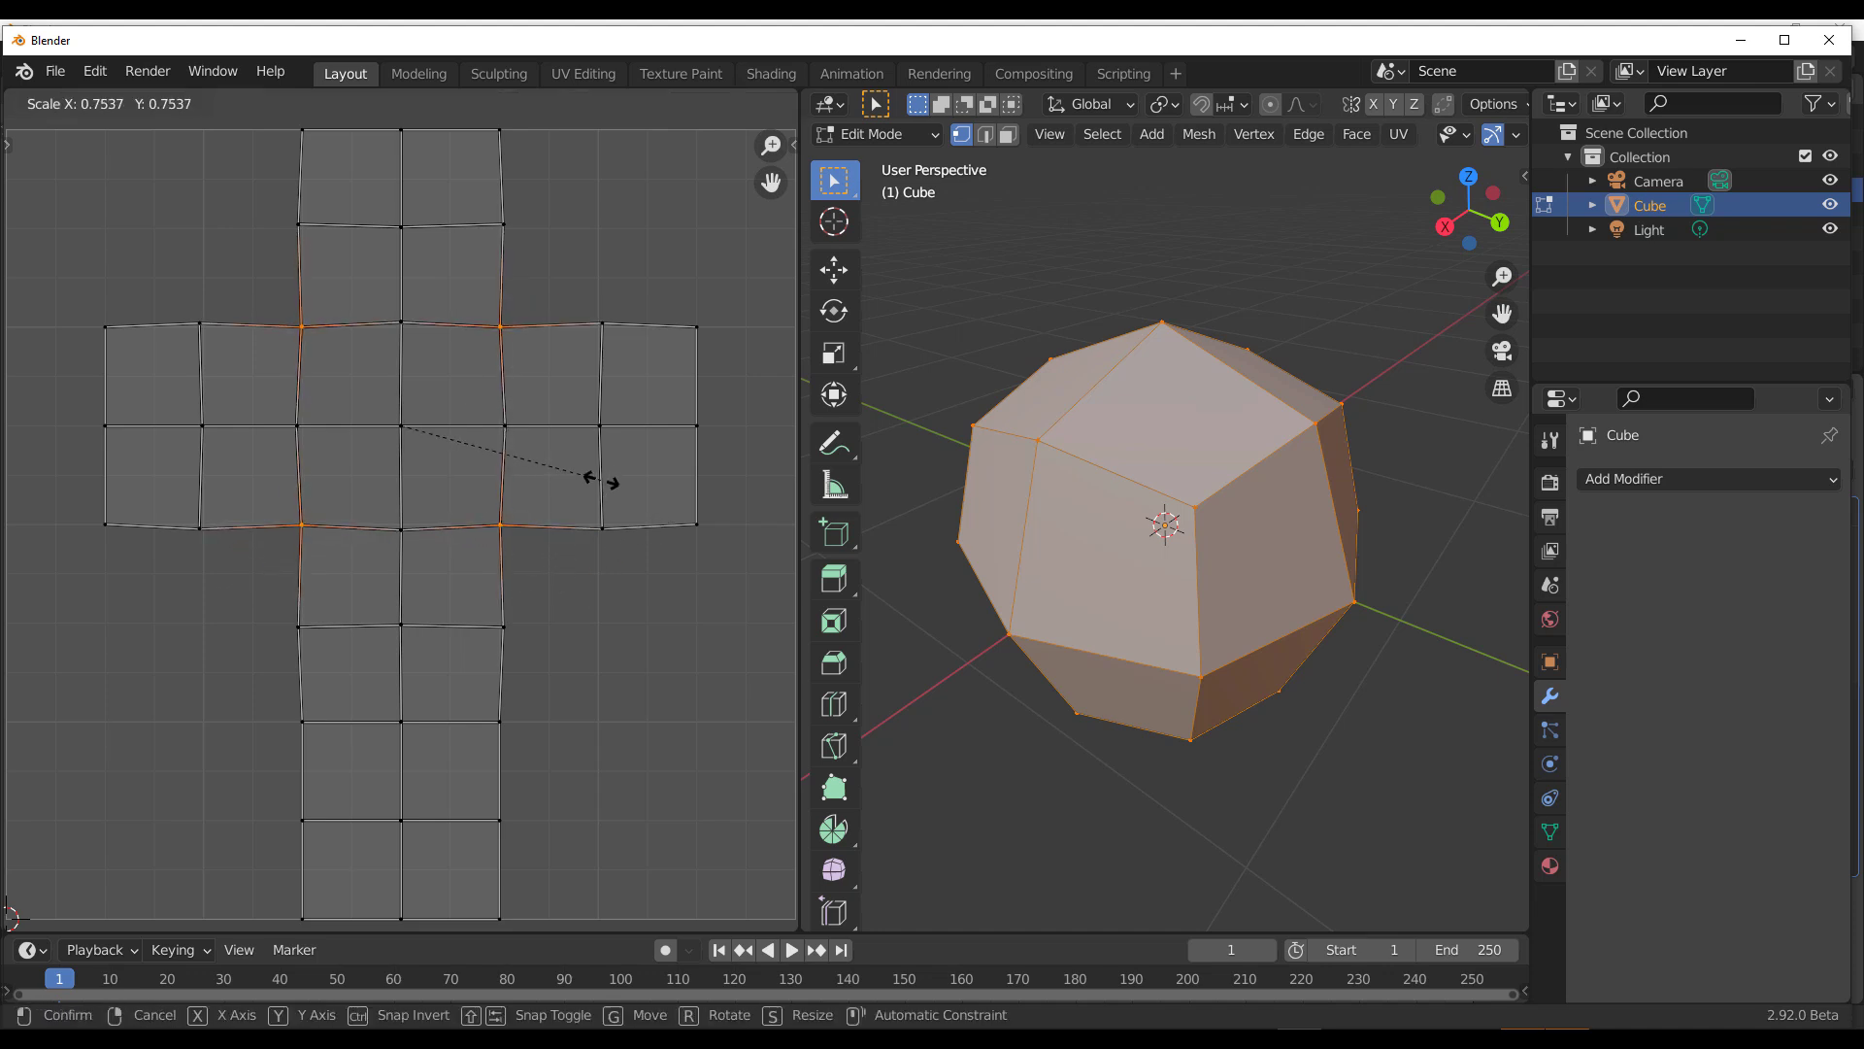
key("Escape")
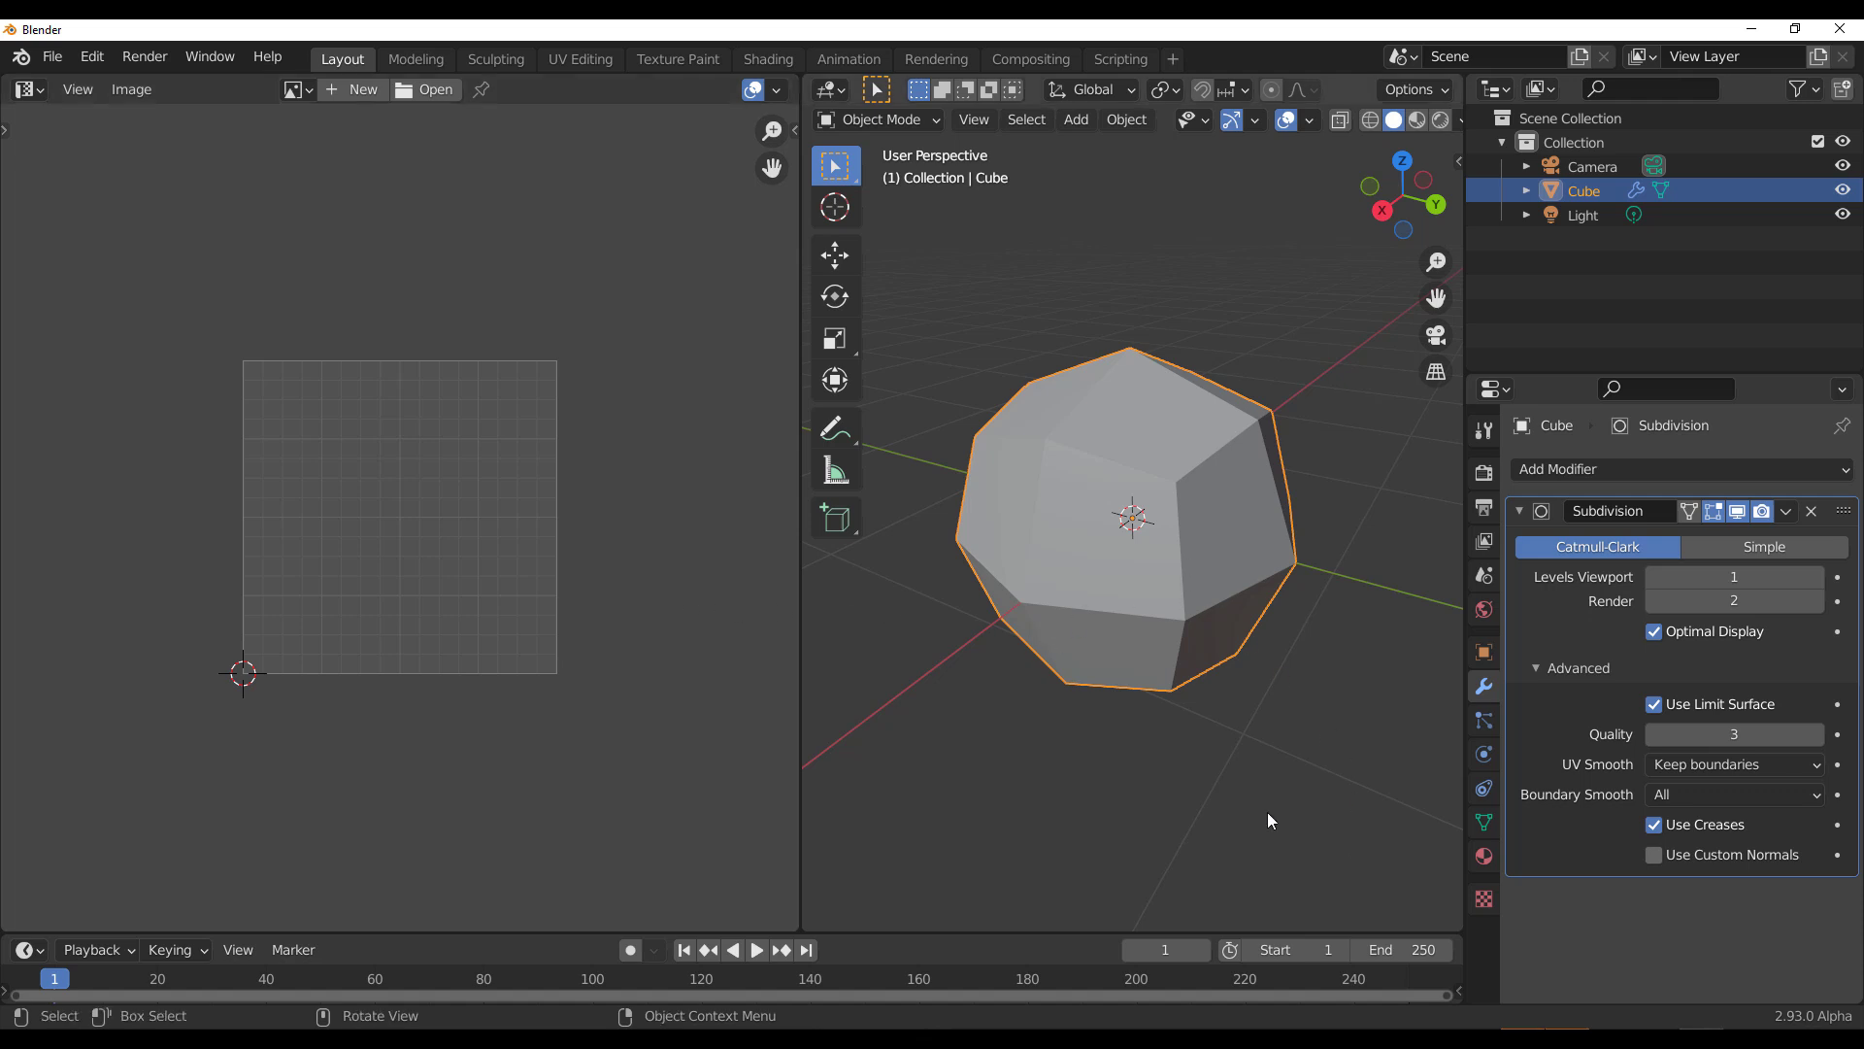
Step: In the Blender 2.93 Alpha window, apply the cube's Subdivision modifier and show its UV layout up close in Edit Mode
key("Tab")
key("Tab")
left_click(1788, 511)
left_click(1762, 554)
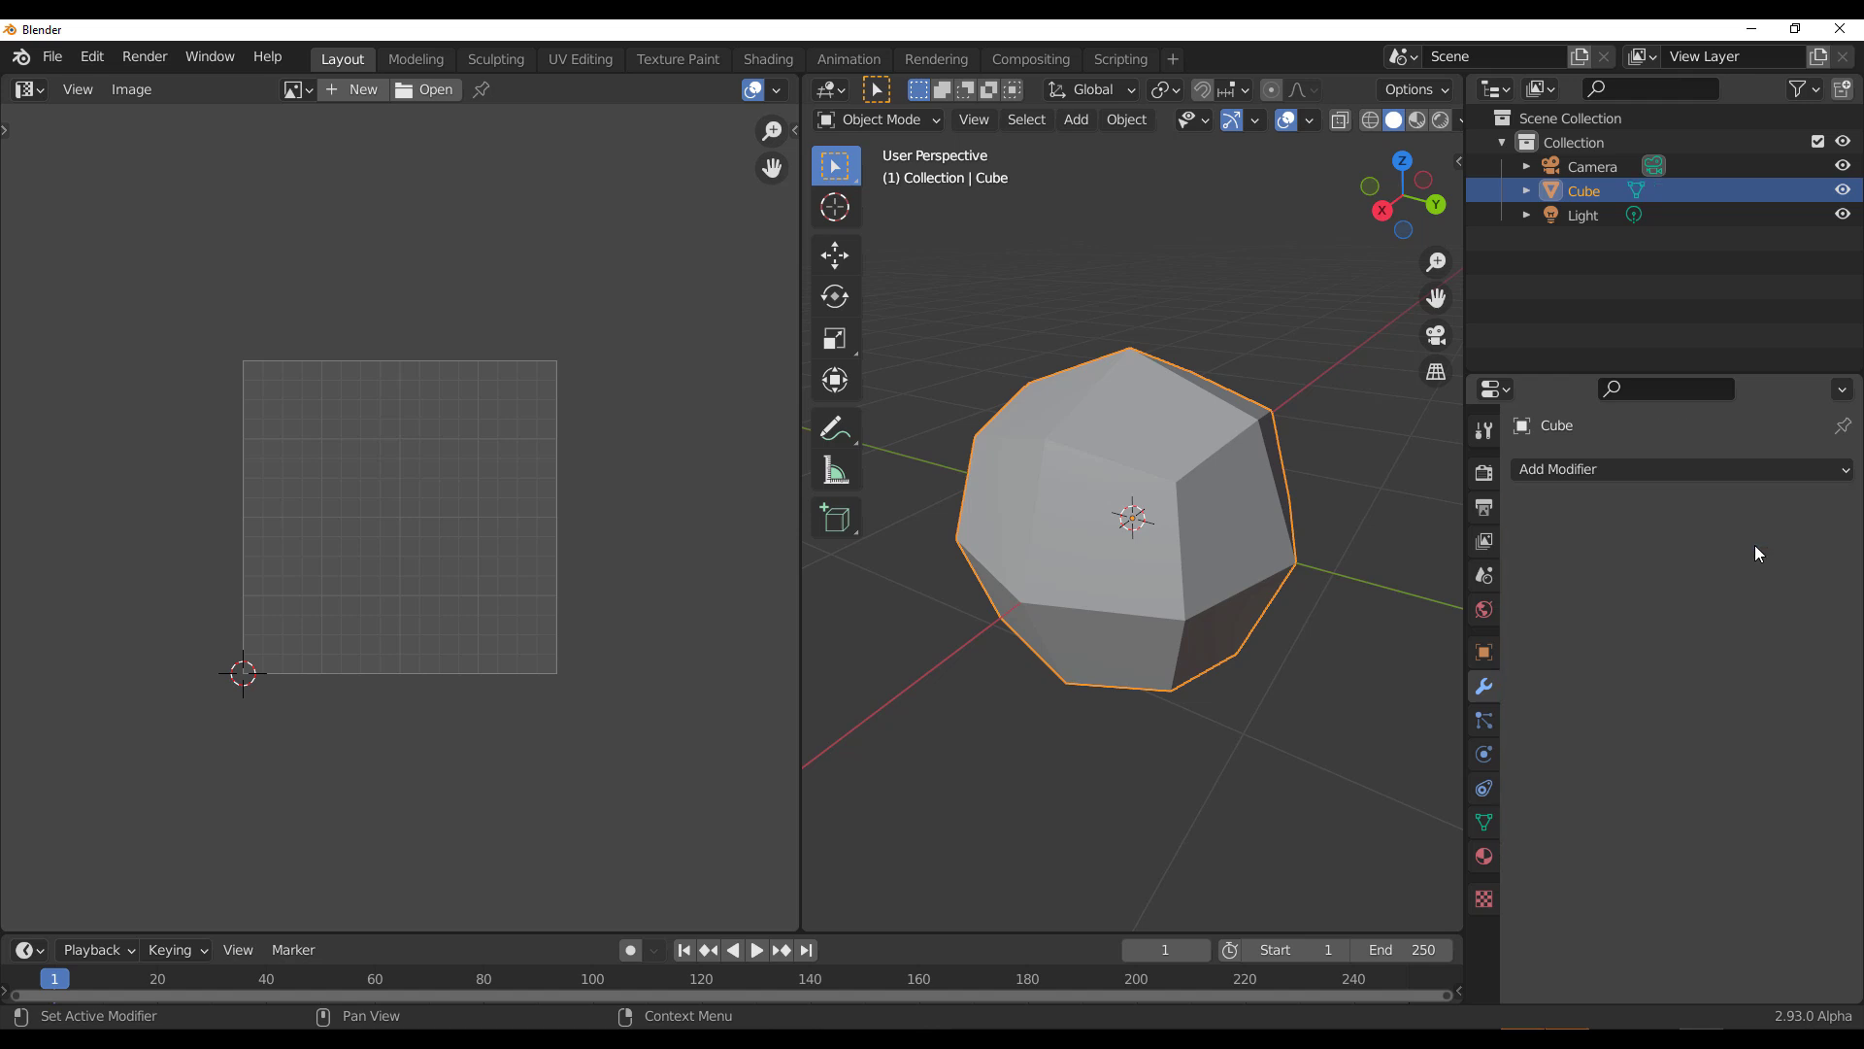
key("Tab")
scroll(361, 430, "up", 4)
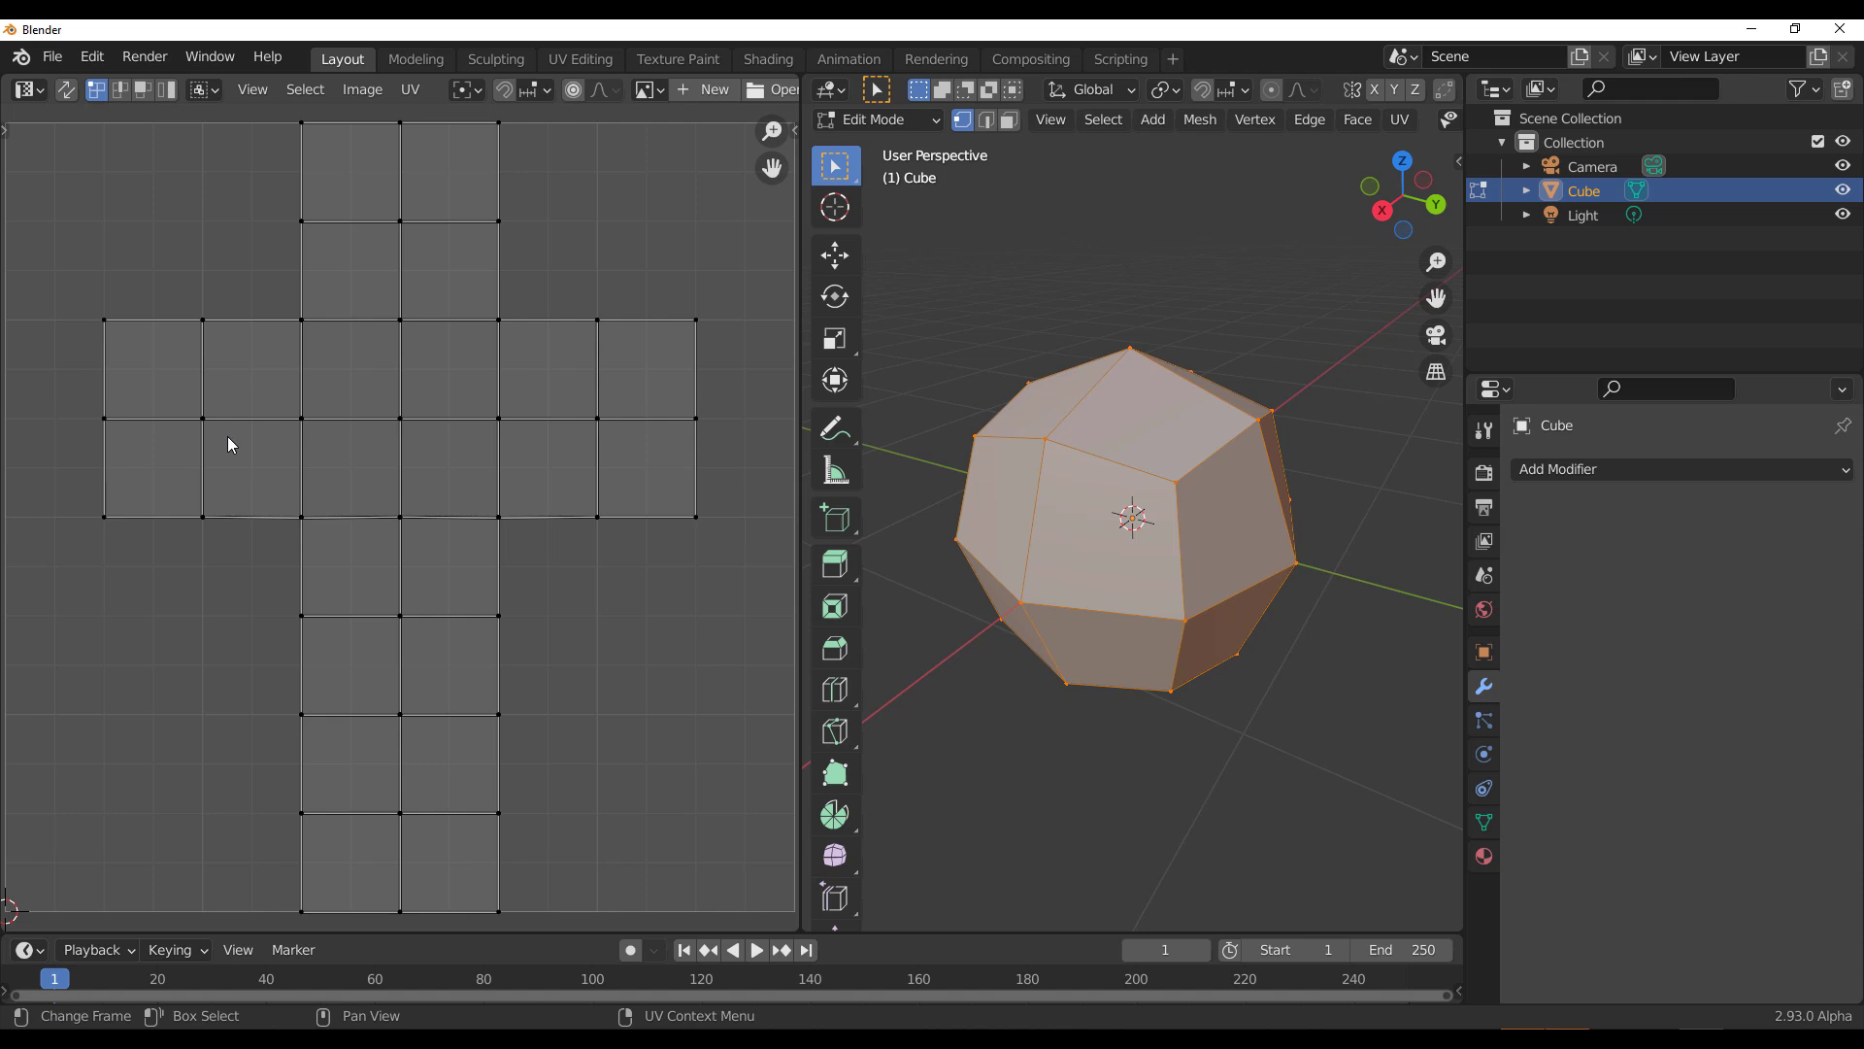
key("Tab")
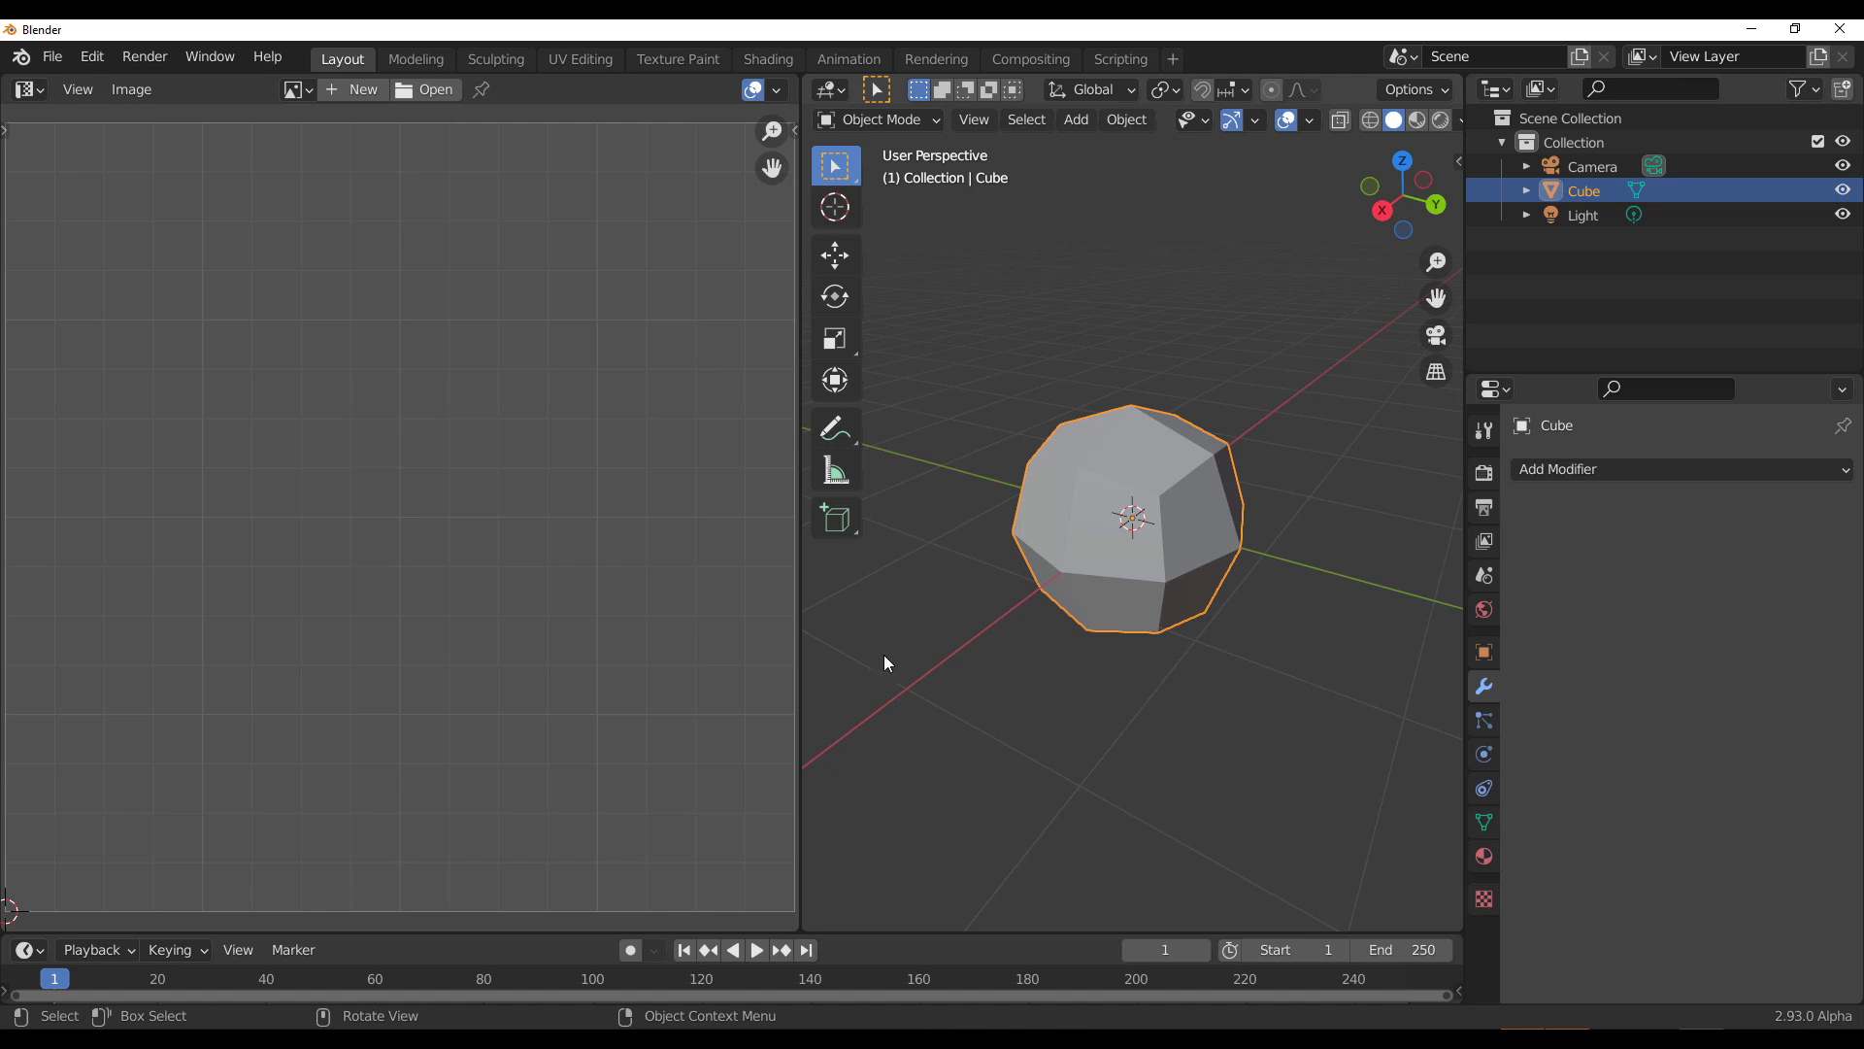
right_click(799, 660)
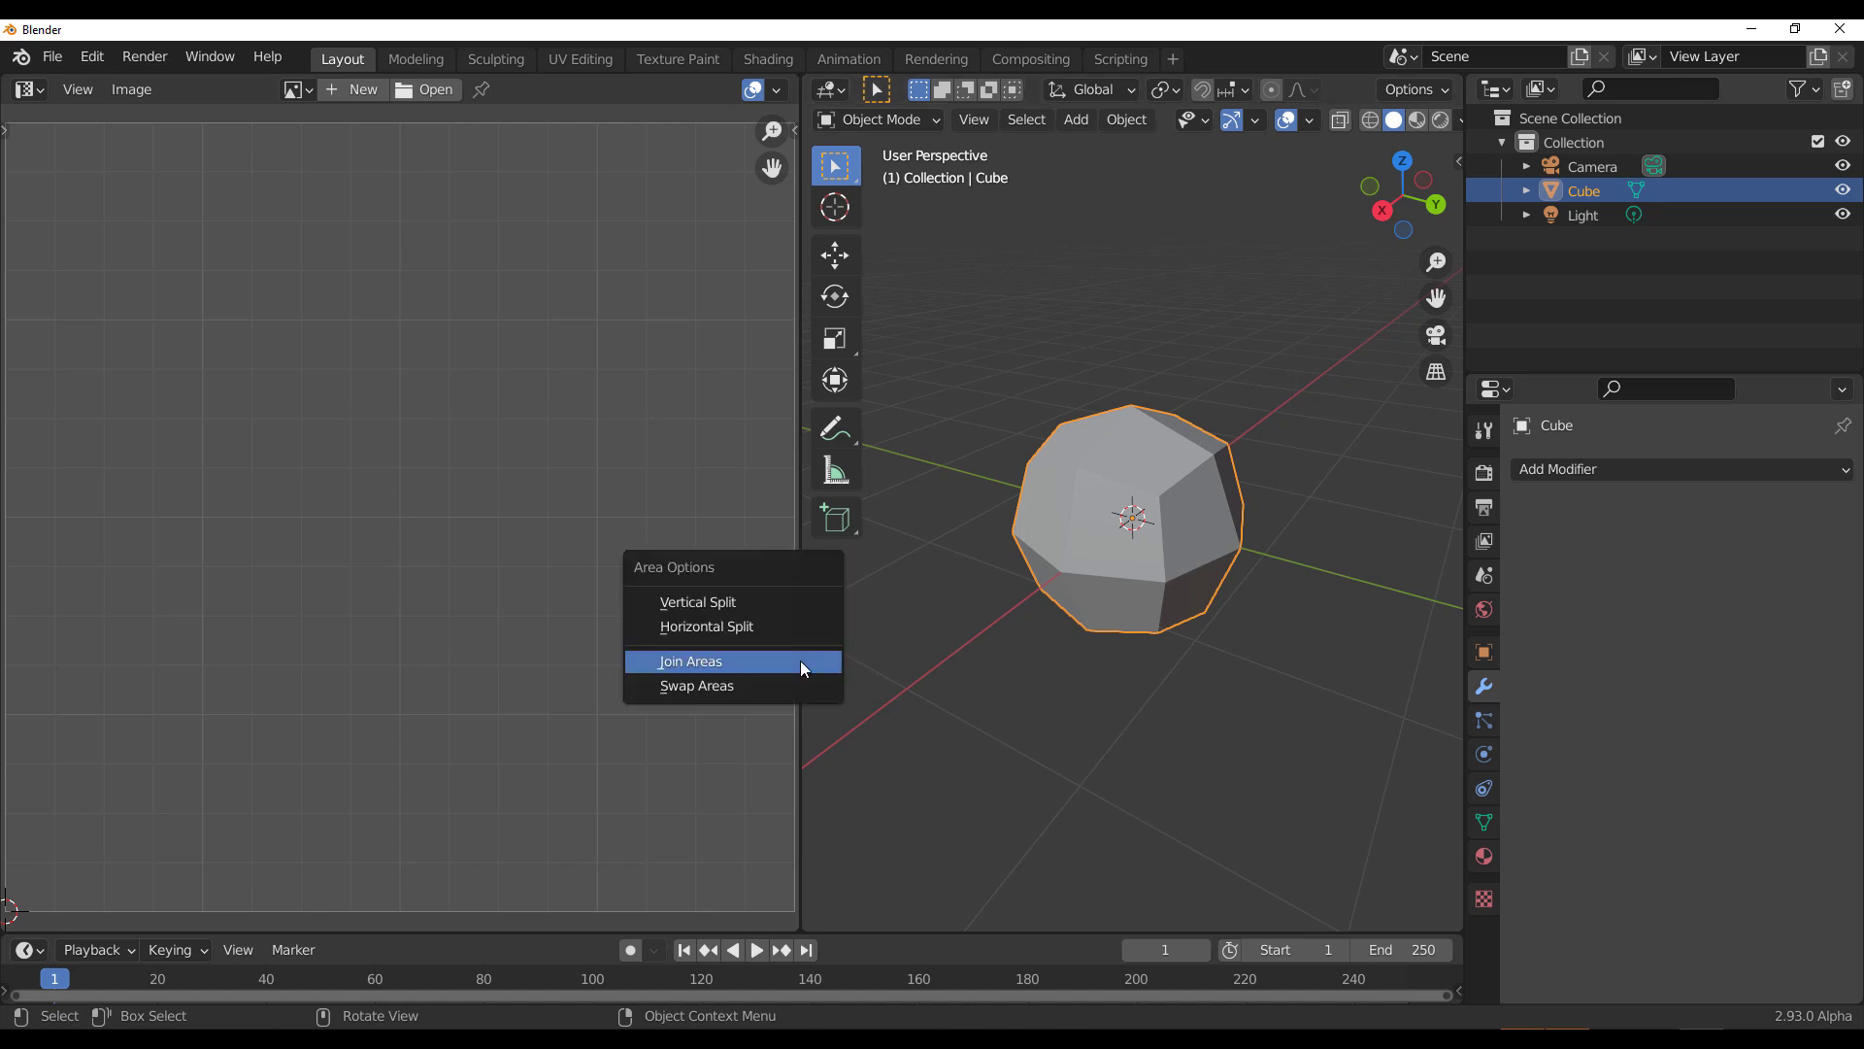
key("Tab")
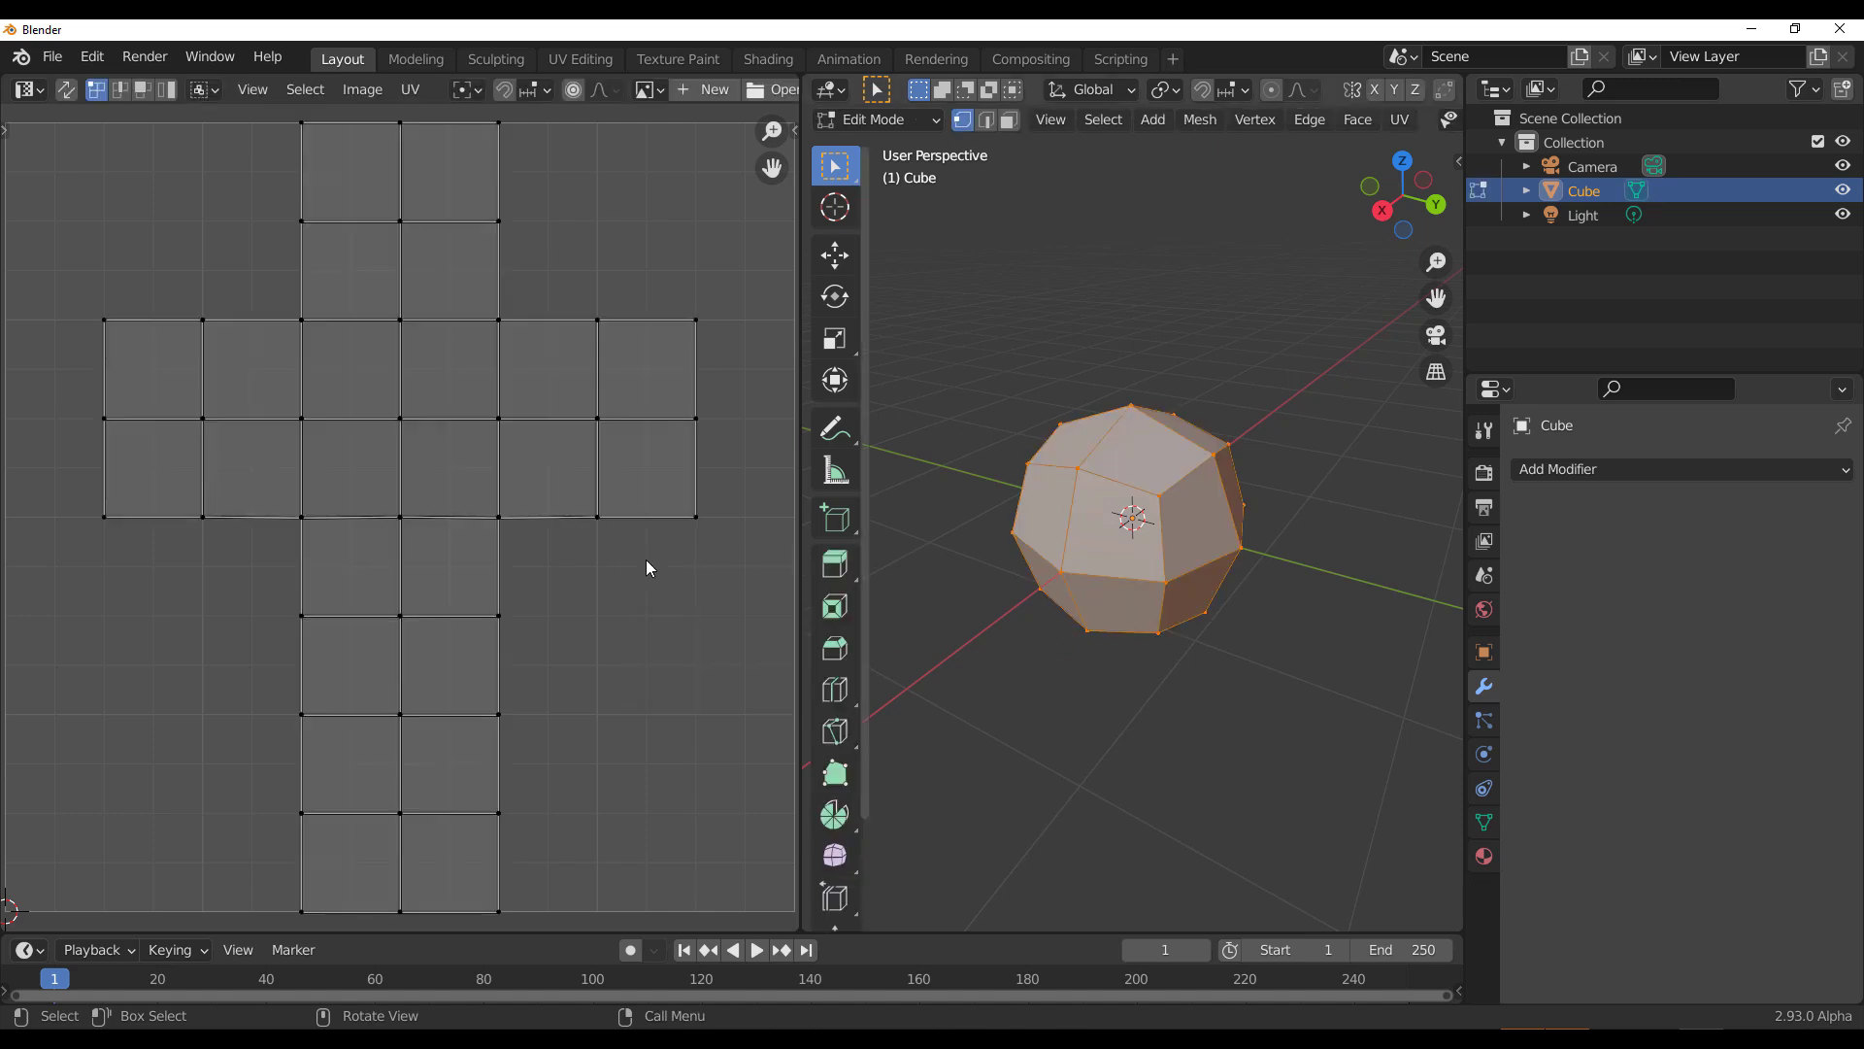
Step: Turn on face selection in the UV editor, try selecting the central vertical strip of UV faces, and clear the selection
left_click(143, 89)
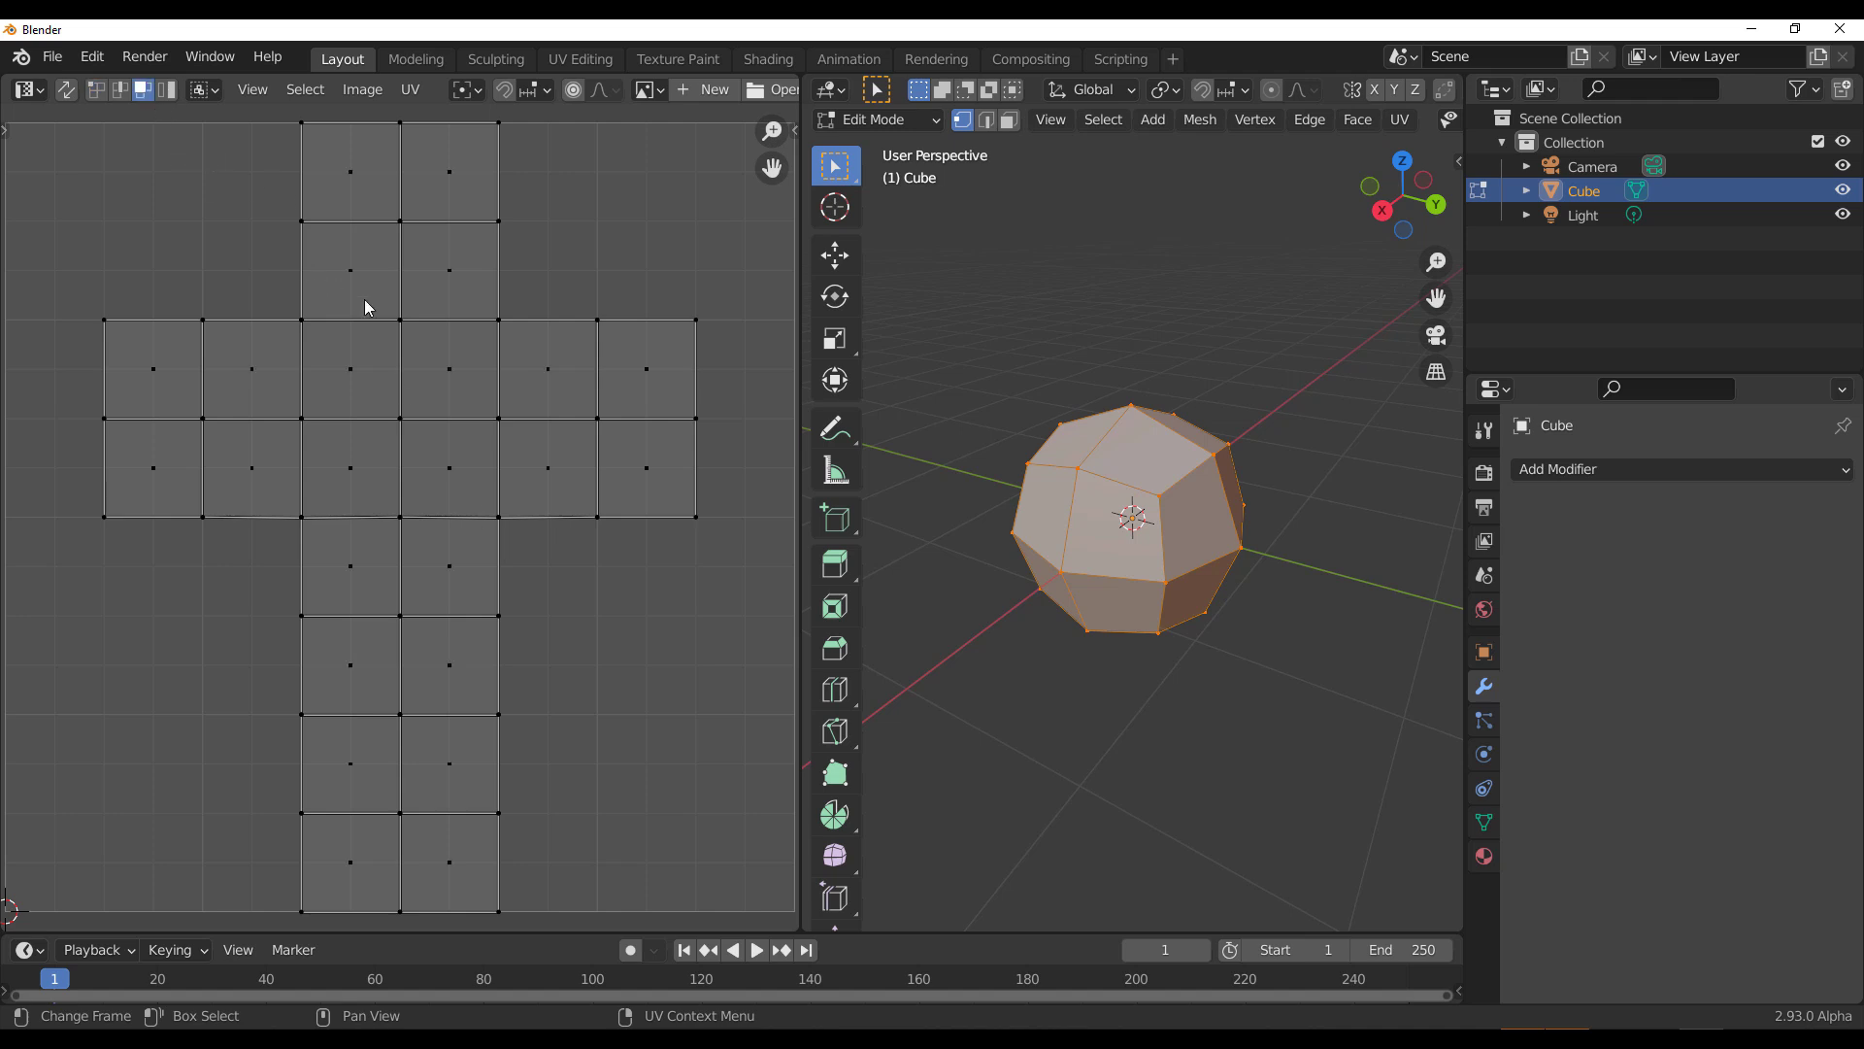
key("Home")
left_click_drag(352, 307, 445, 746)
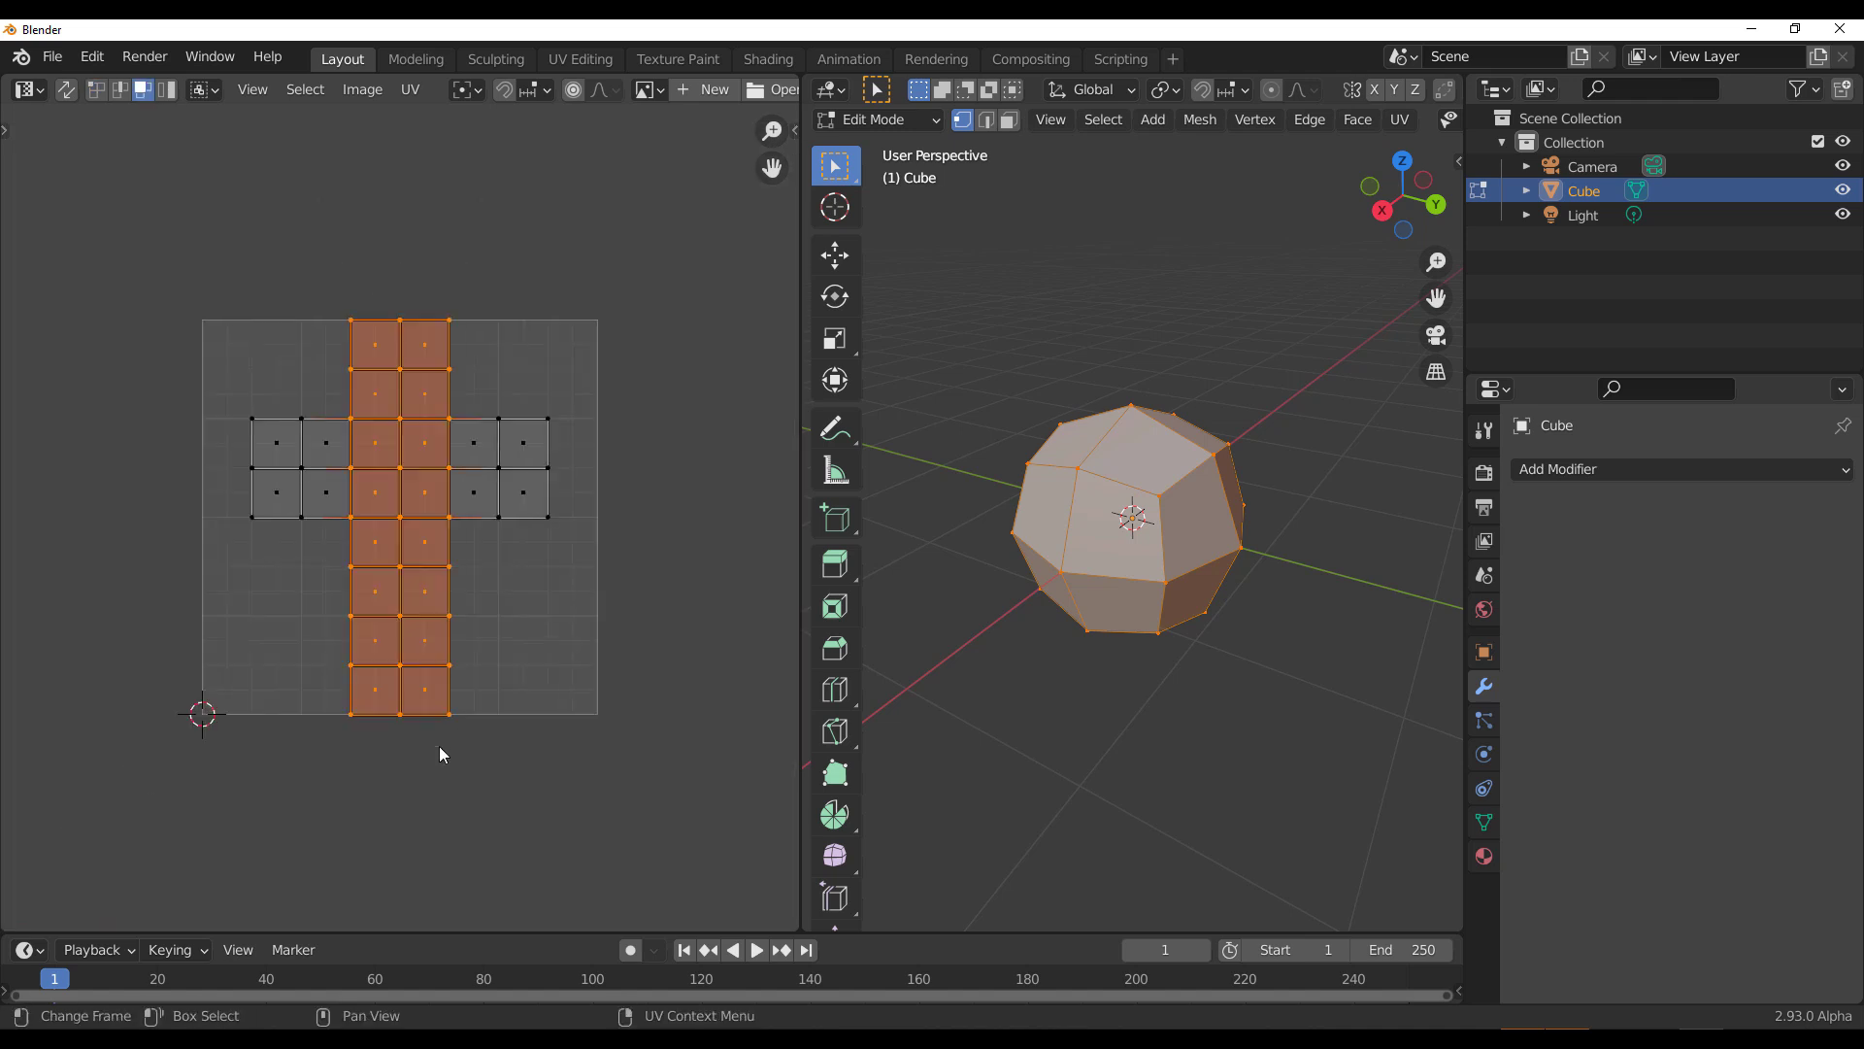
left_click(305, 89)
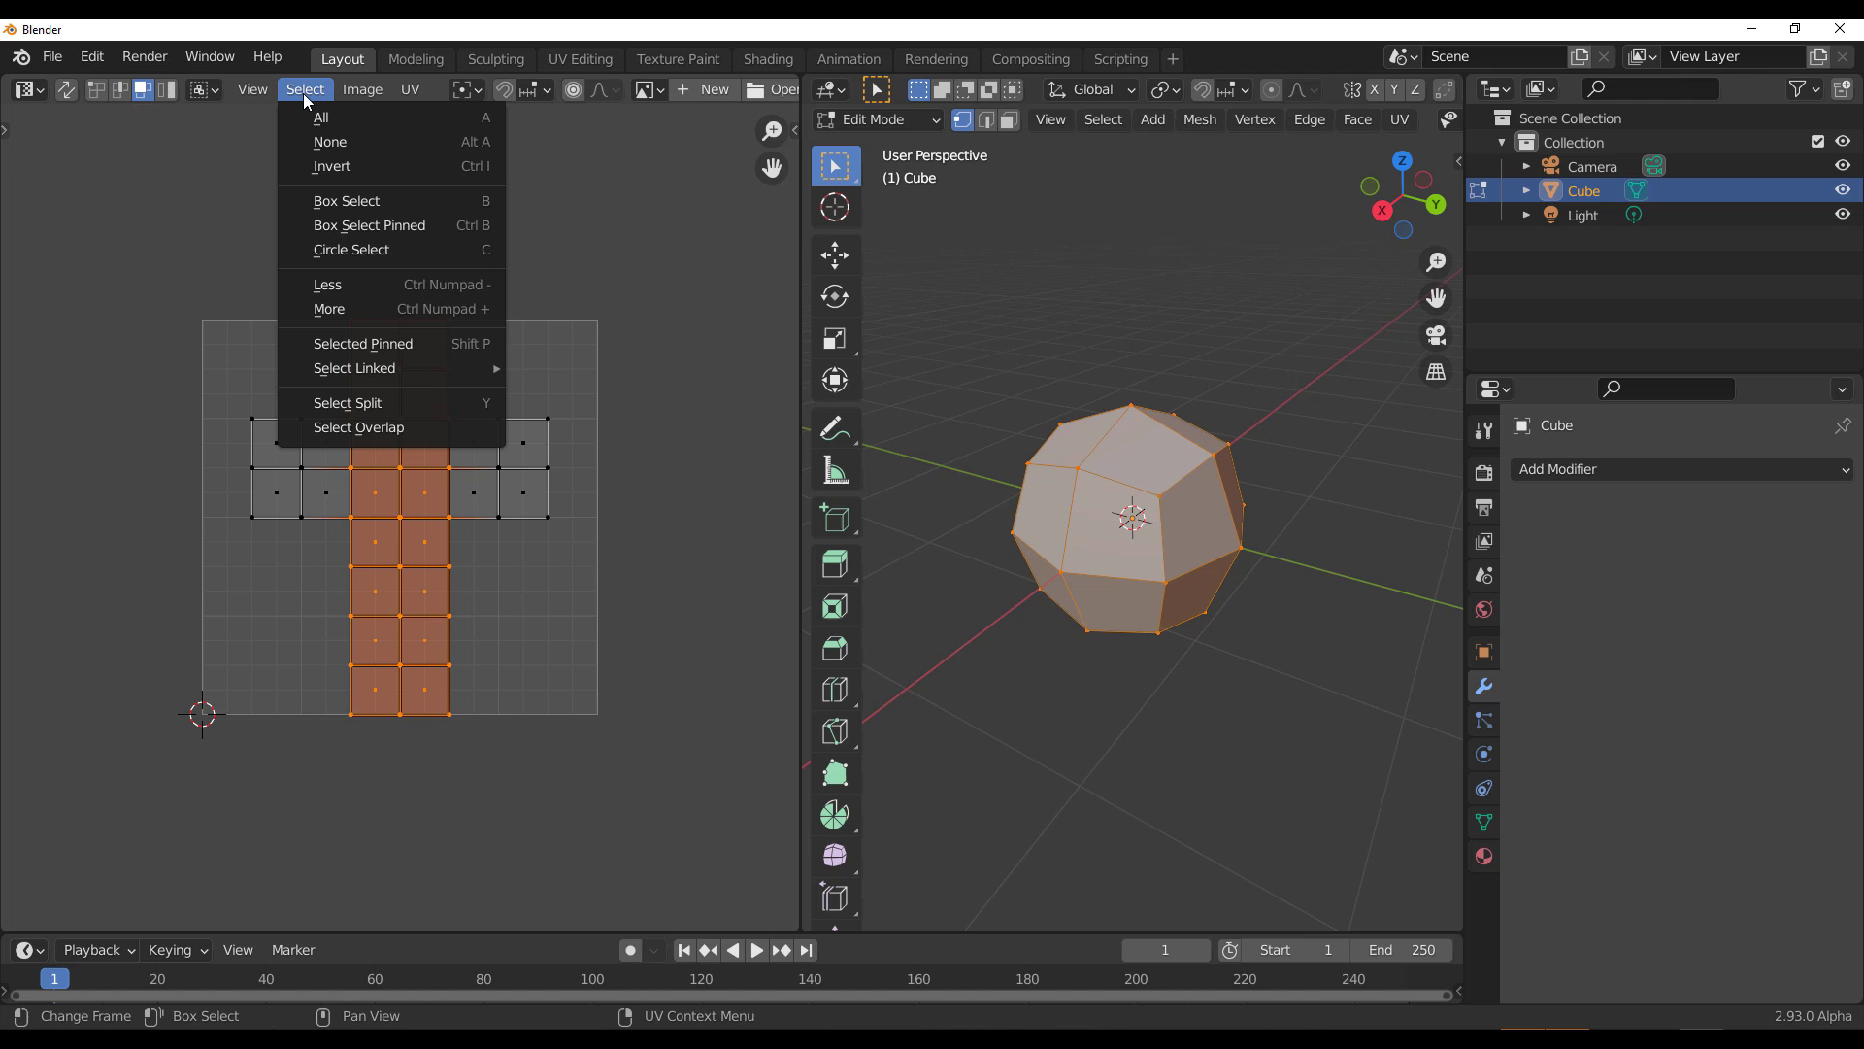
left_click(649, 235)
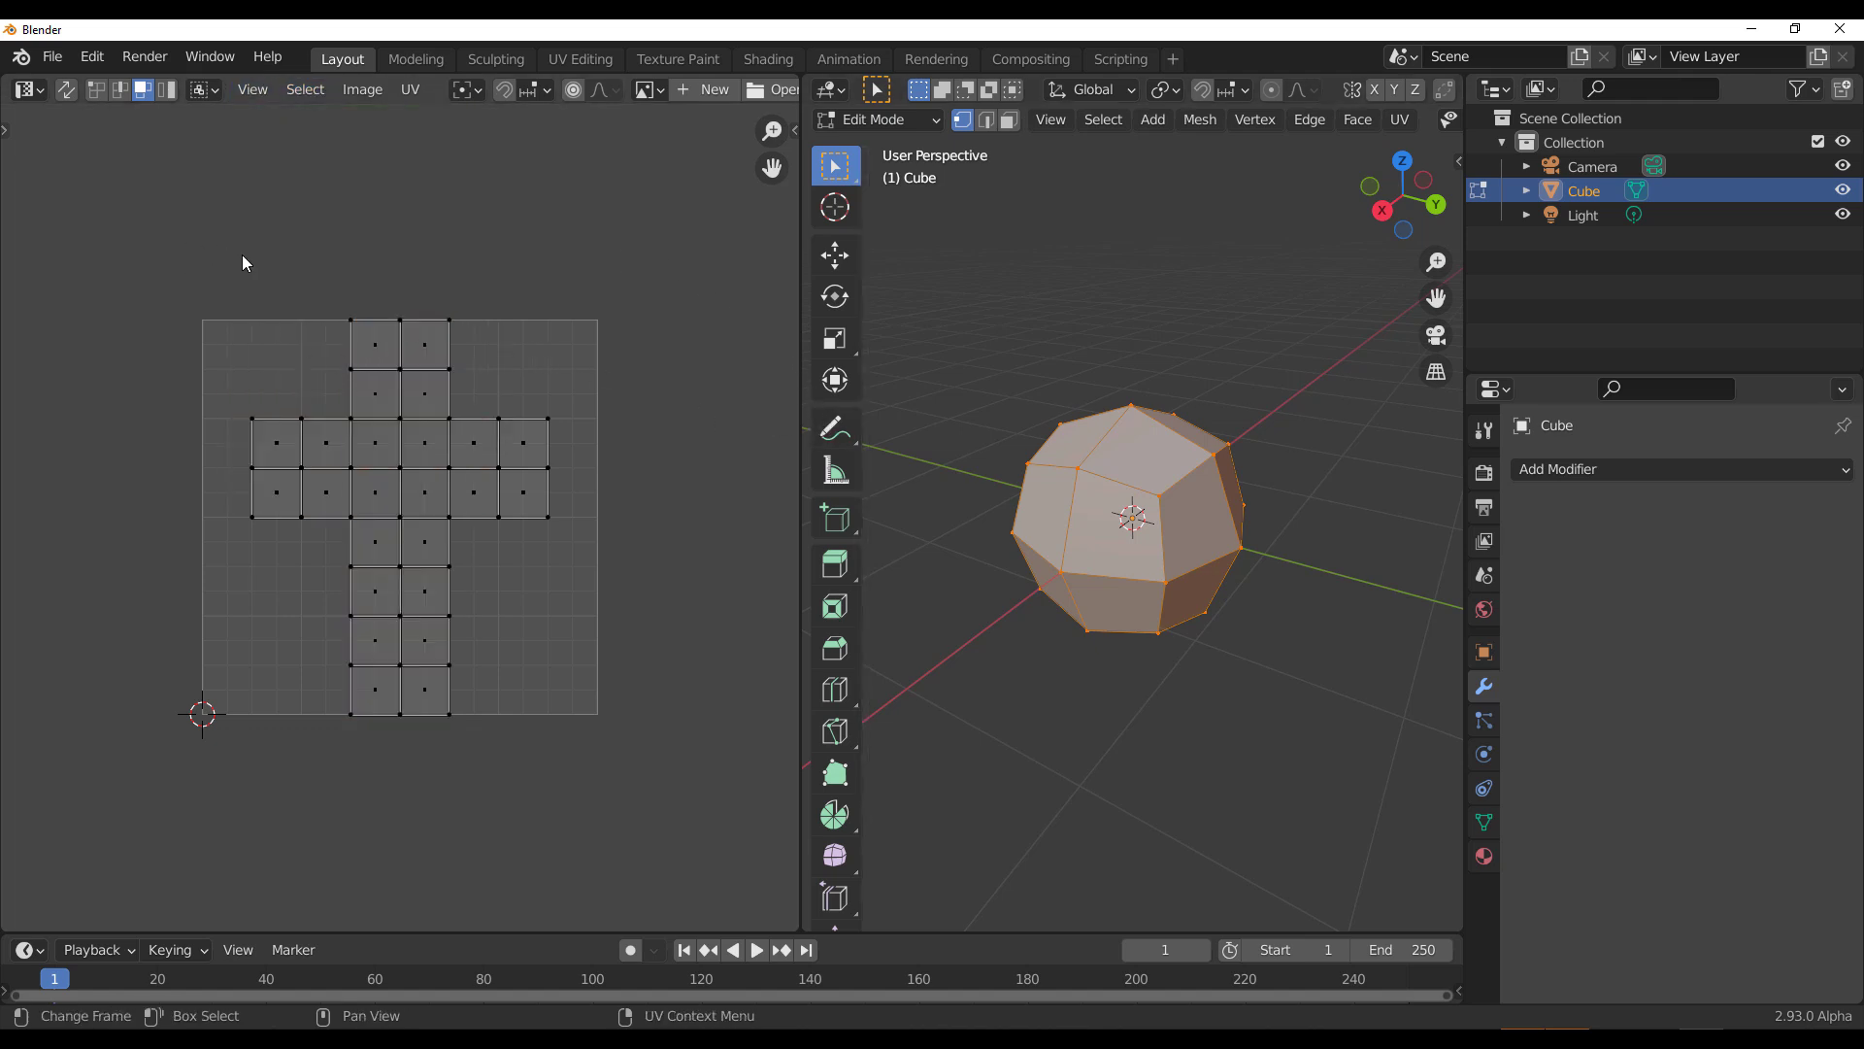
Step: Join the UV editor area into the 3D viewport and deselect the cube in Object Mode
right_click(801, 401)
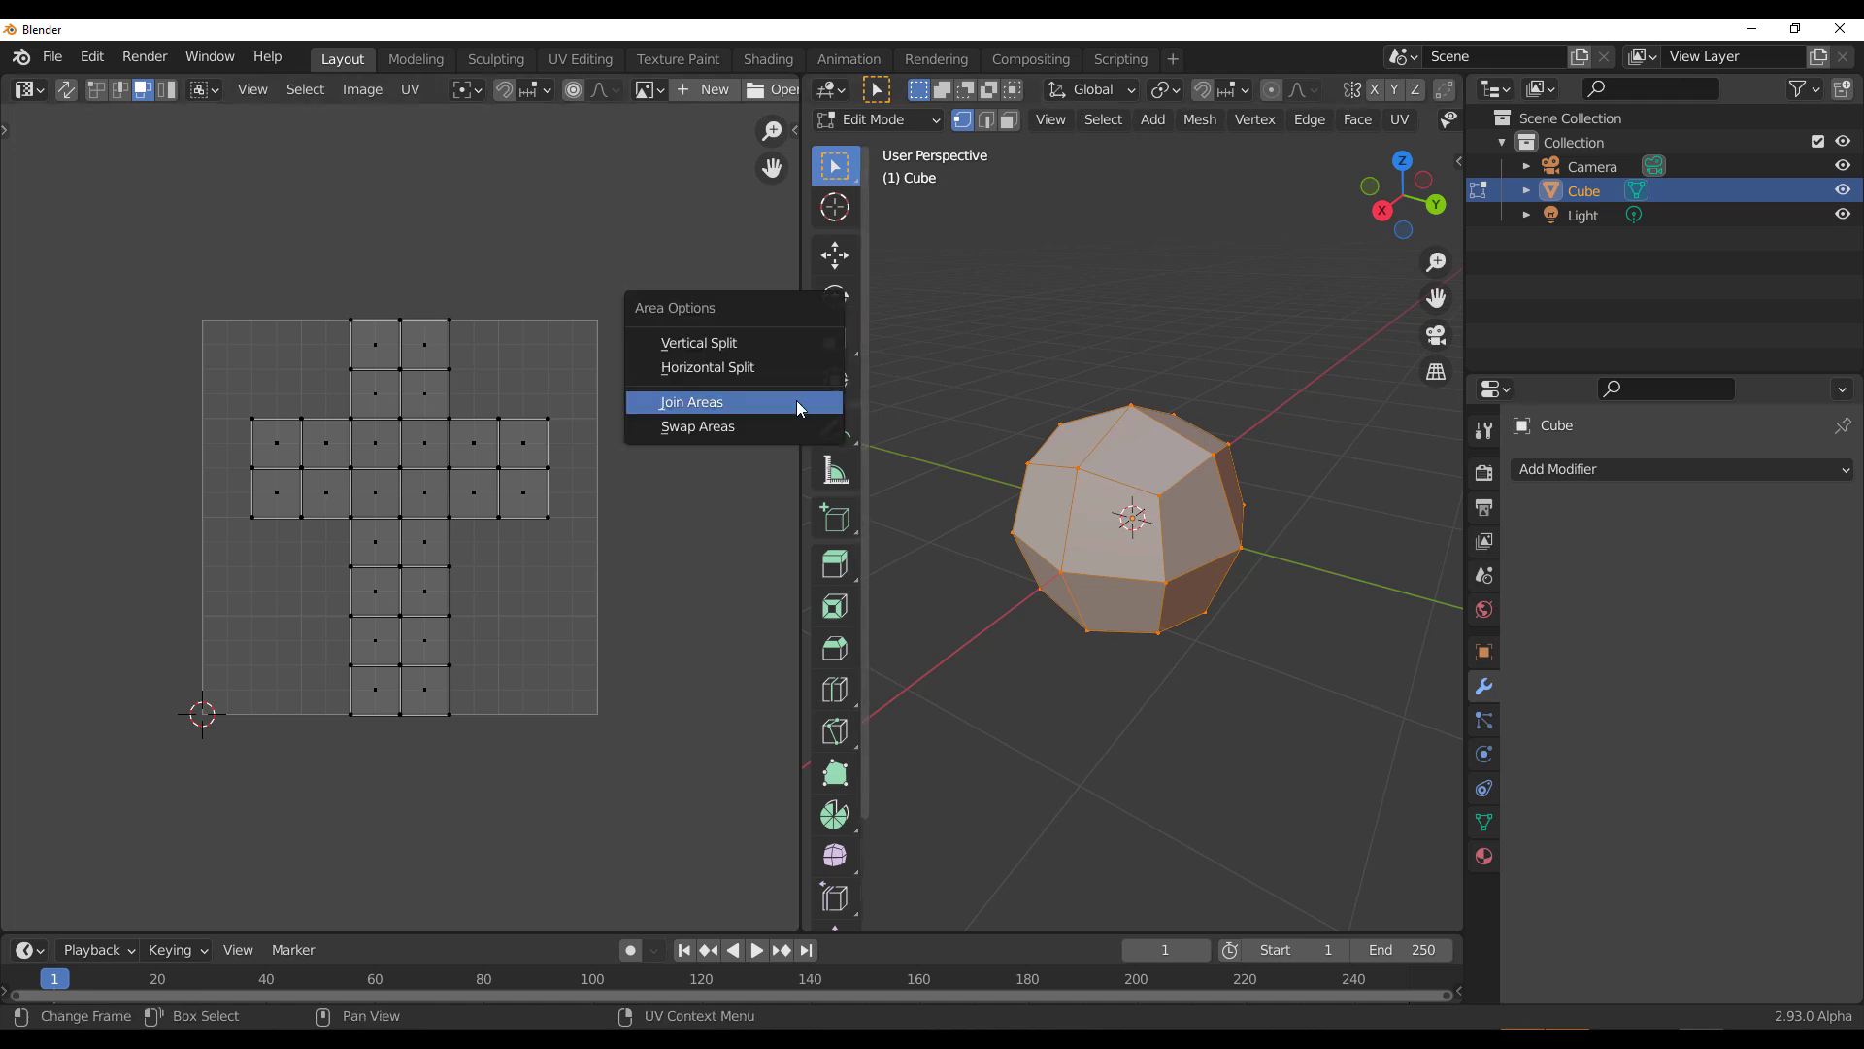
left_click(801, 401)
left_click(577, 410)
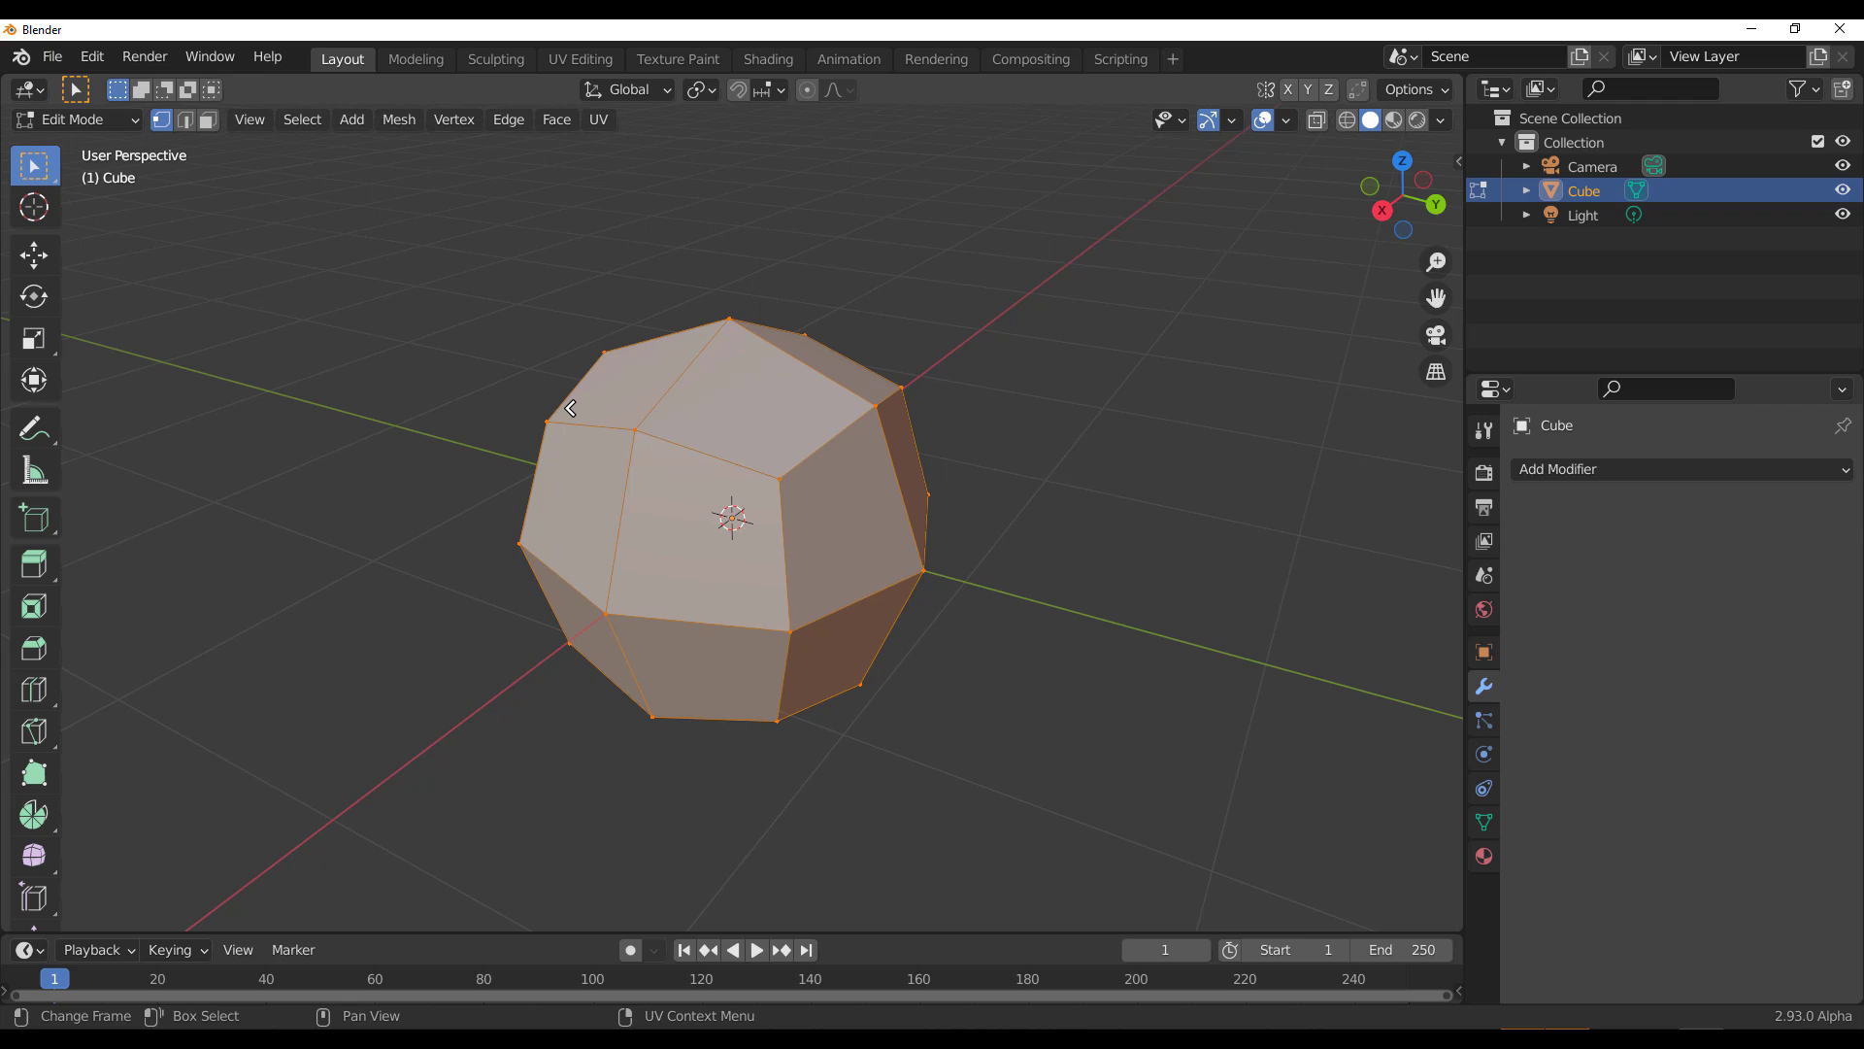
key("Tab")
left_click(391, 374)
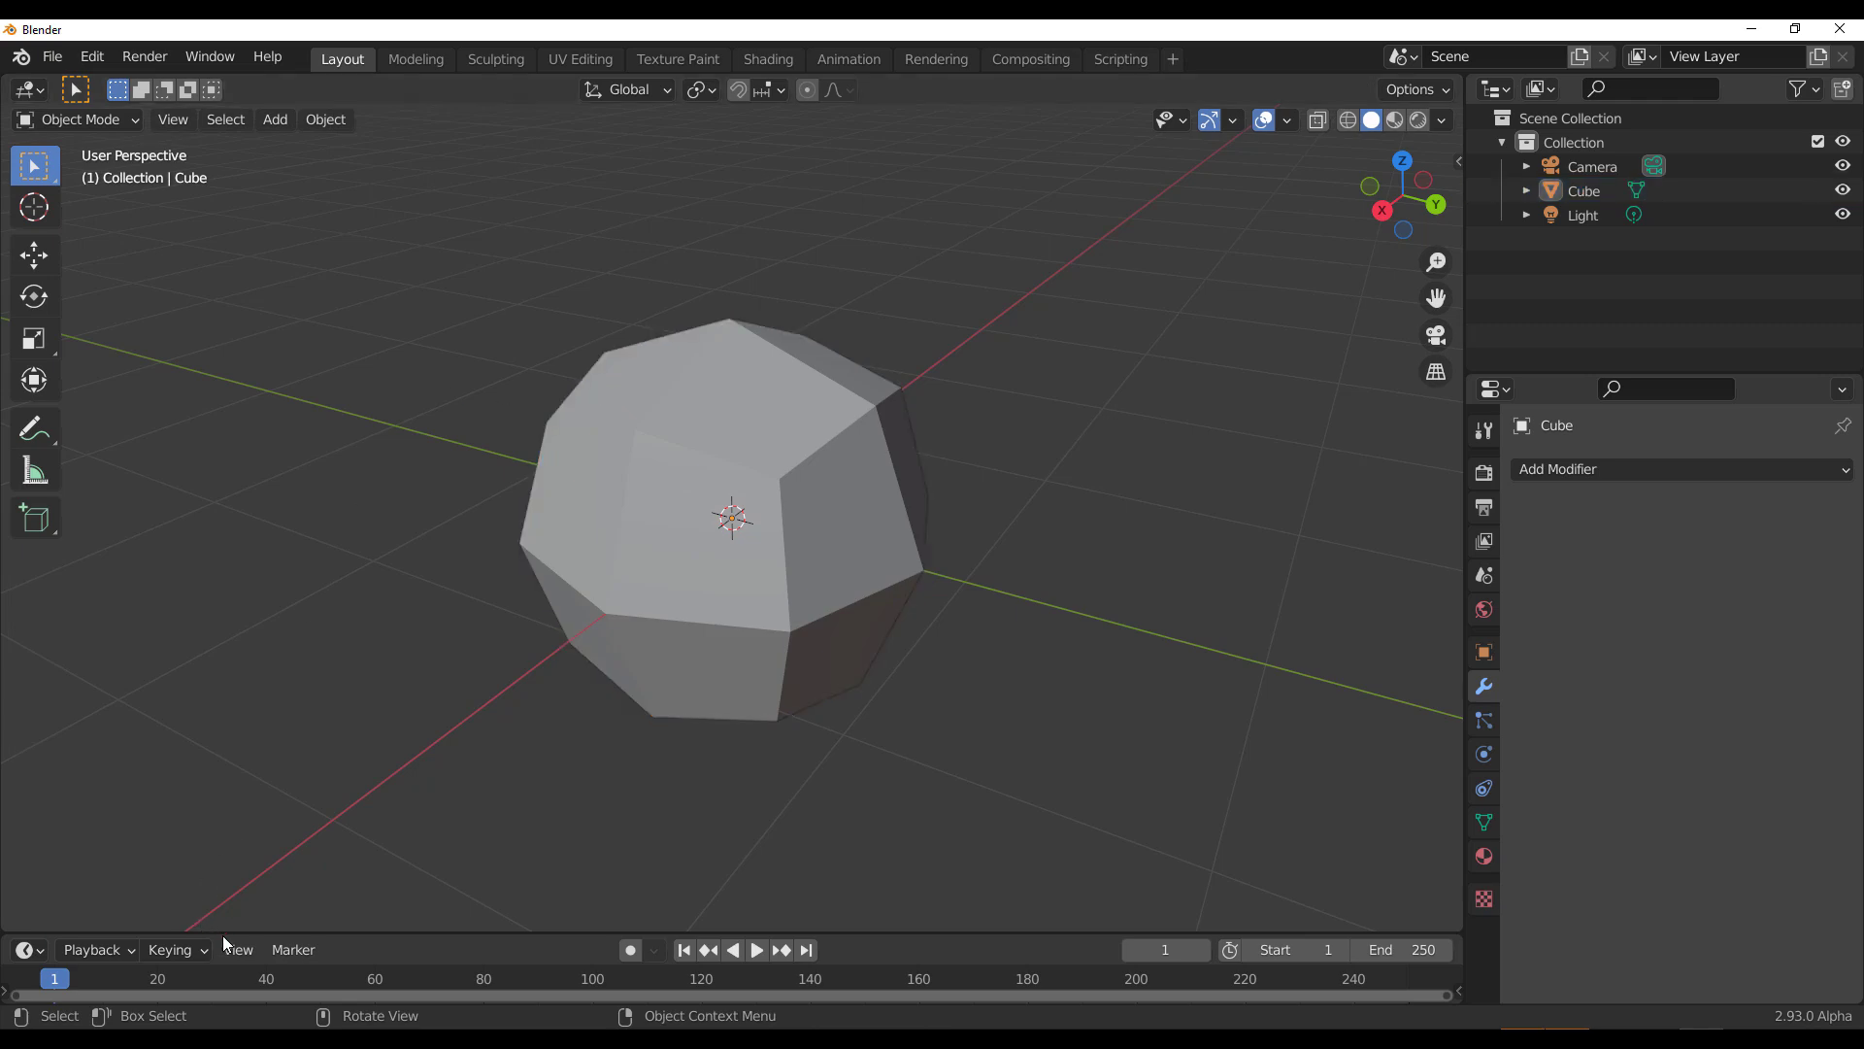
Step: Turn the enlarged timeline area into a Geometry Node Editor and create a new node tree on the cube
left_click_drag(226, 934, 217, 486)
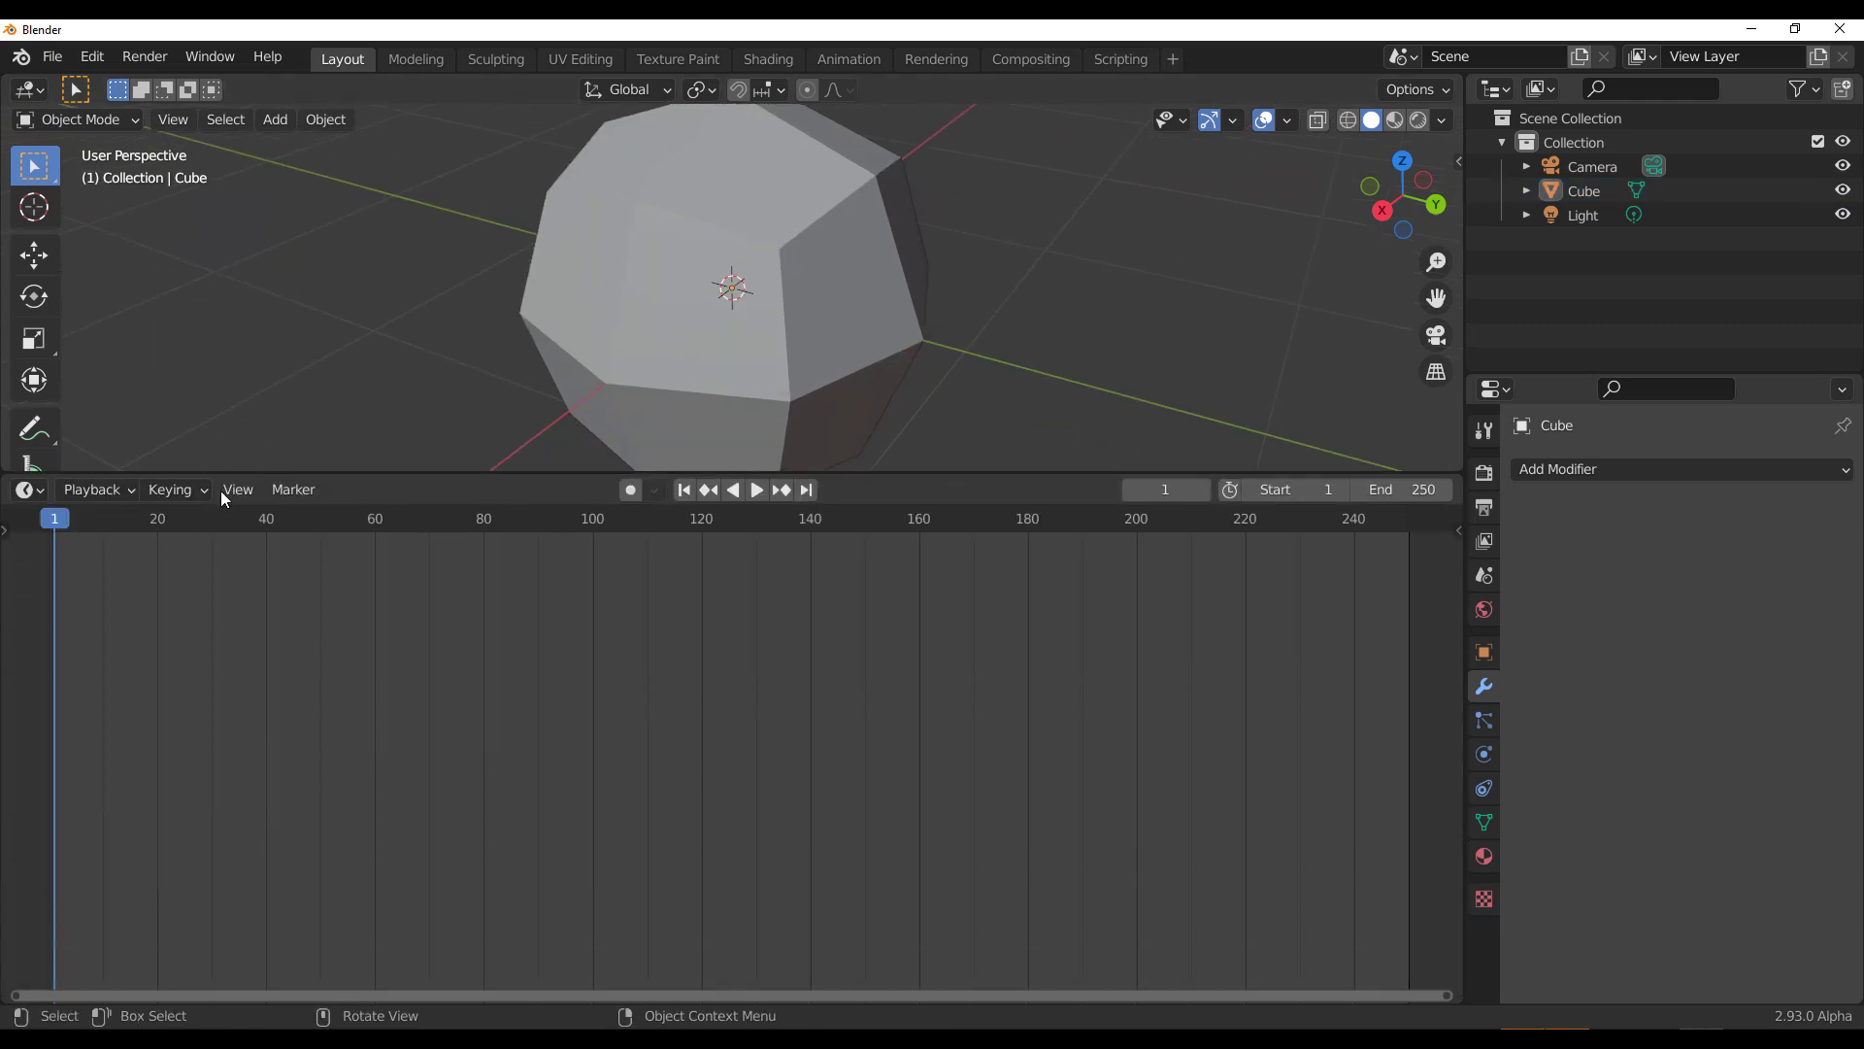
left_click(26, 488)
left_click(91, 691)
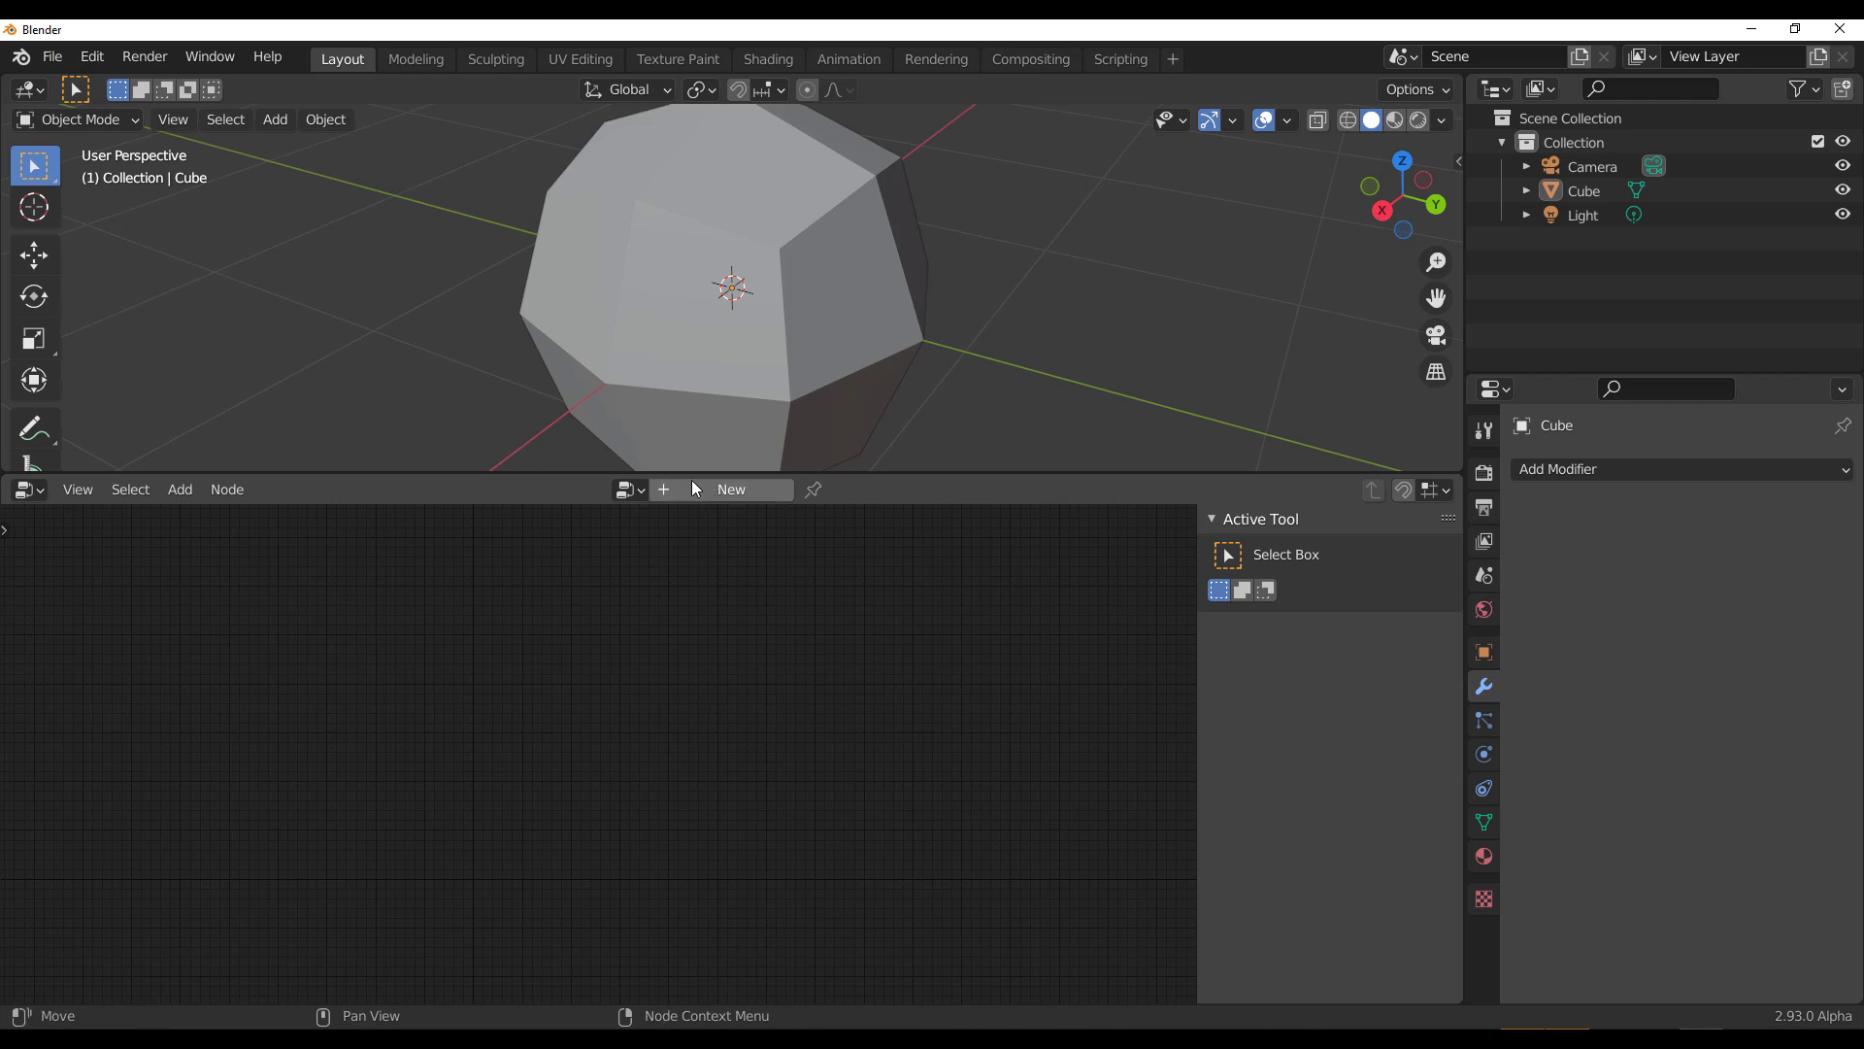
left_click(743, 387)
left_click(744, 490)
scroll(556, 730, "up", 4)
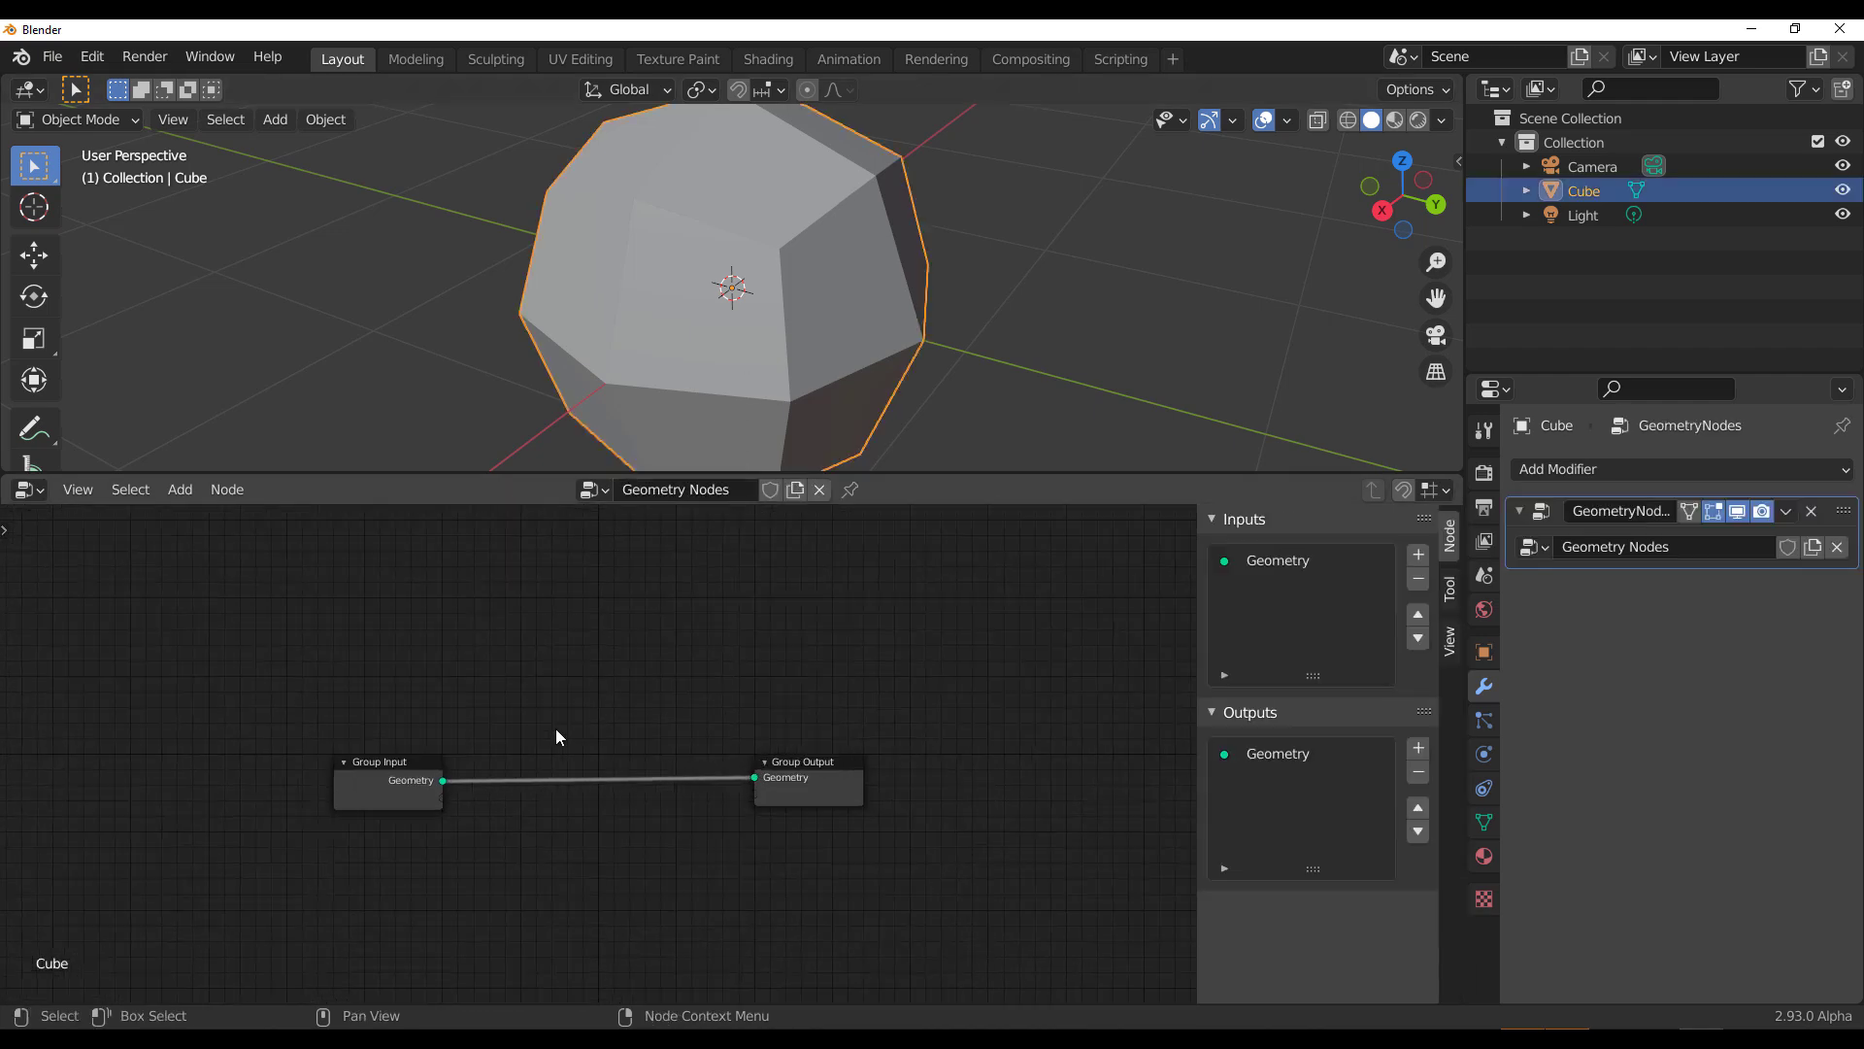
Step: Add an Attribute Sample Texture node above the link between Group Input and Group Output
key("shift+a")
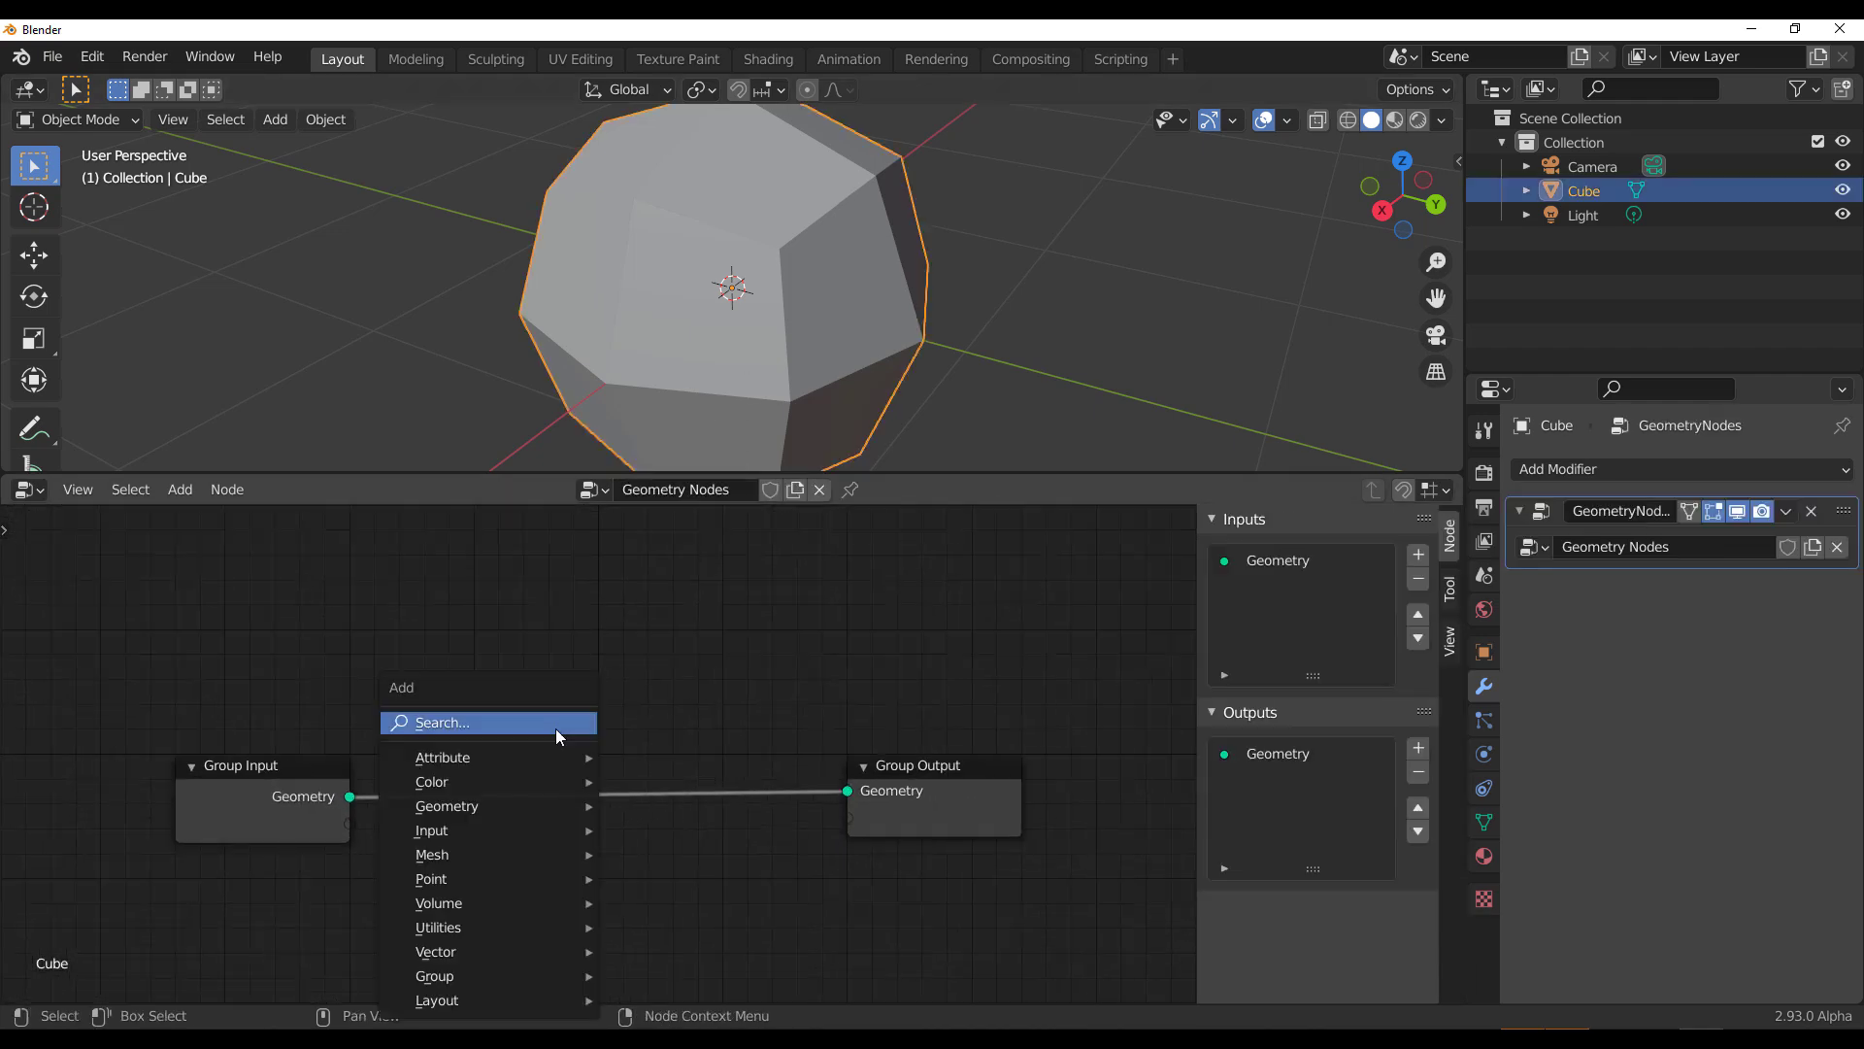
mouse_move(552, 748)
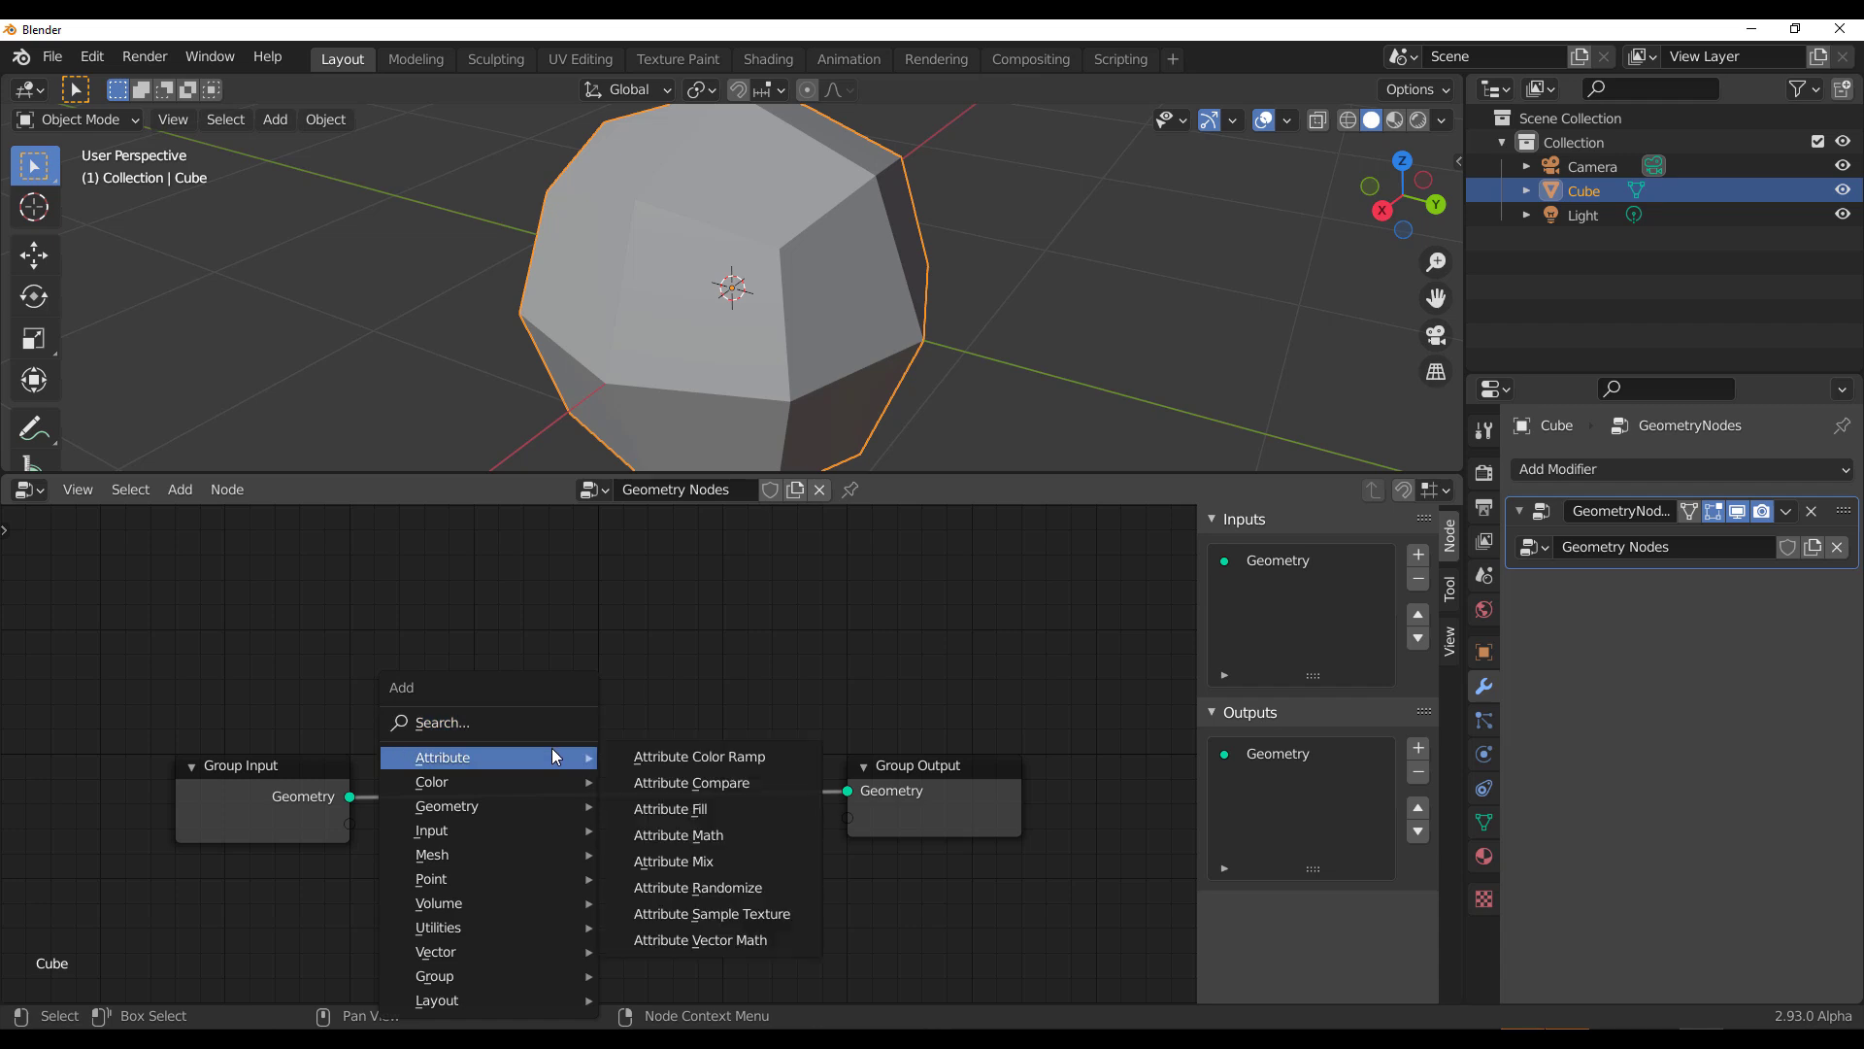
left_click(711, 914)
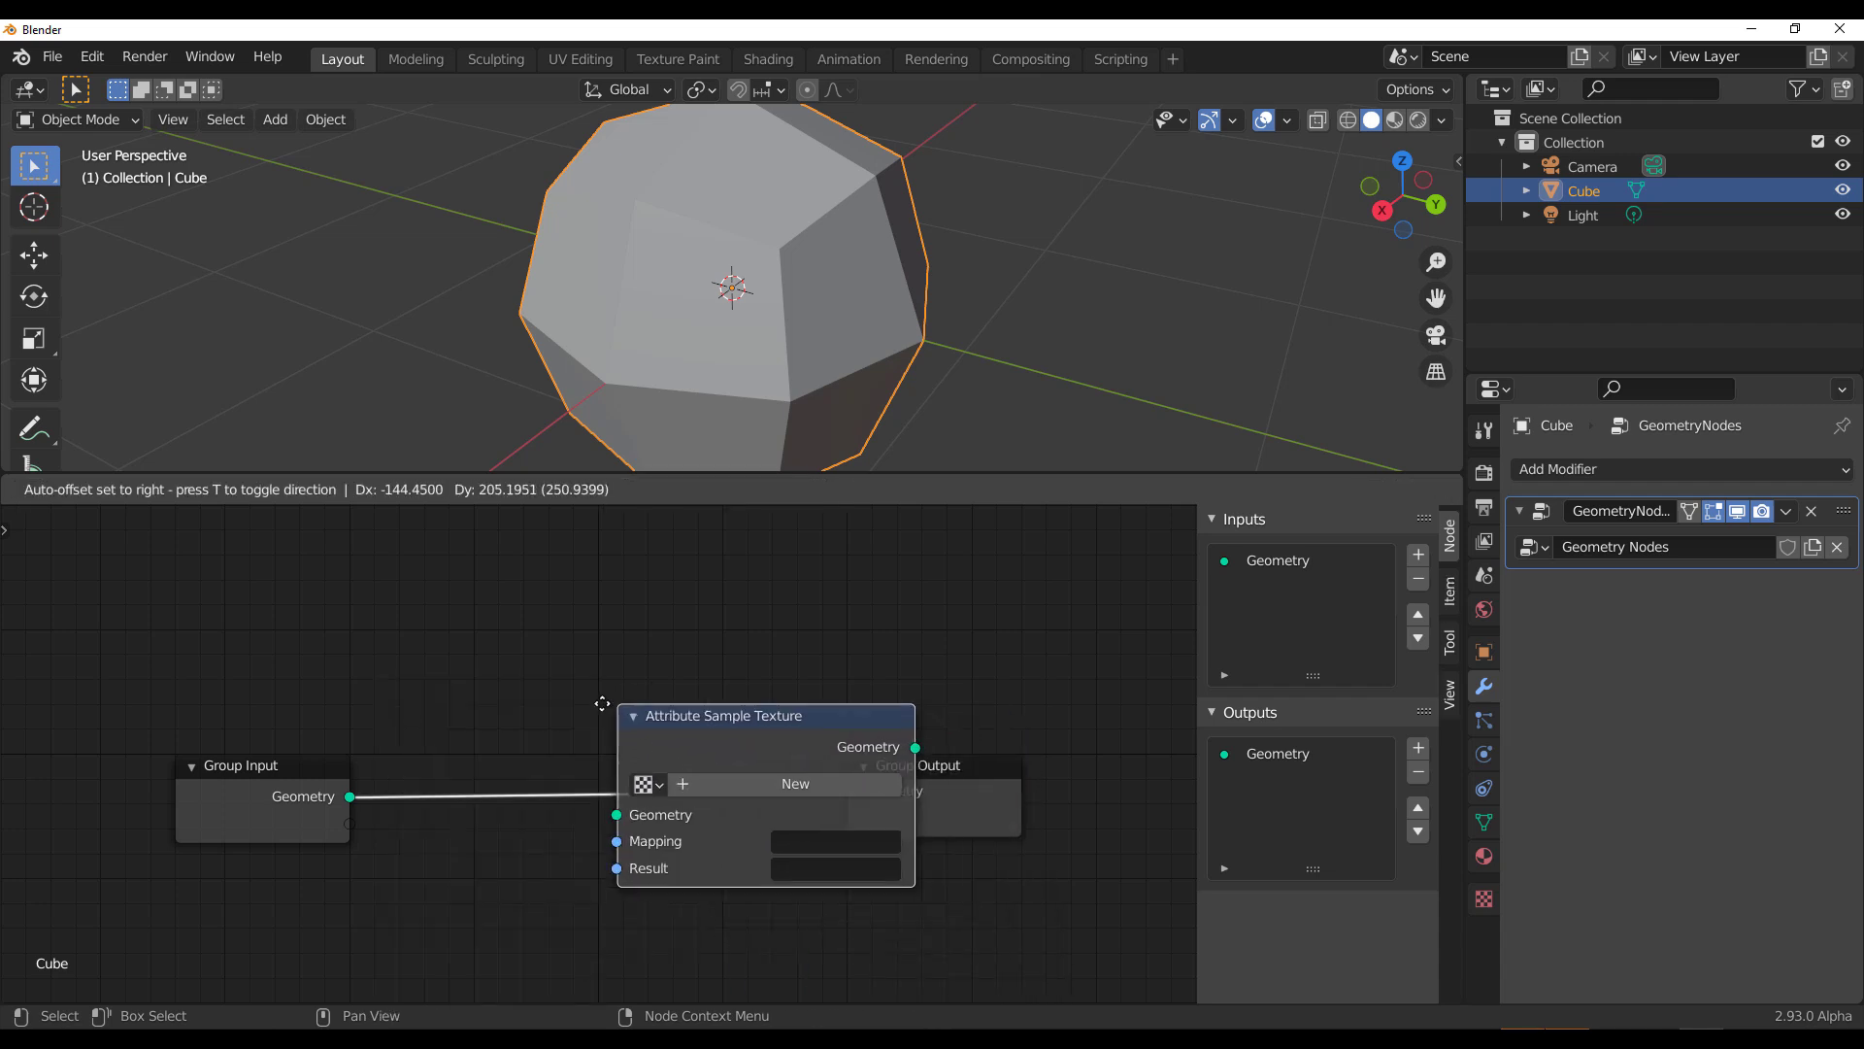
left_click(614, 604)
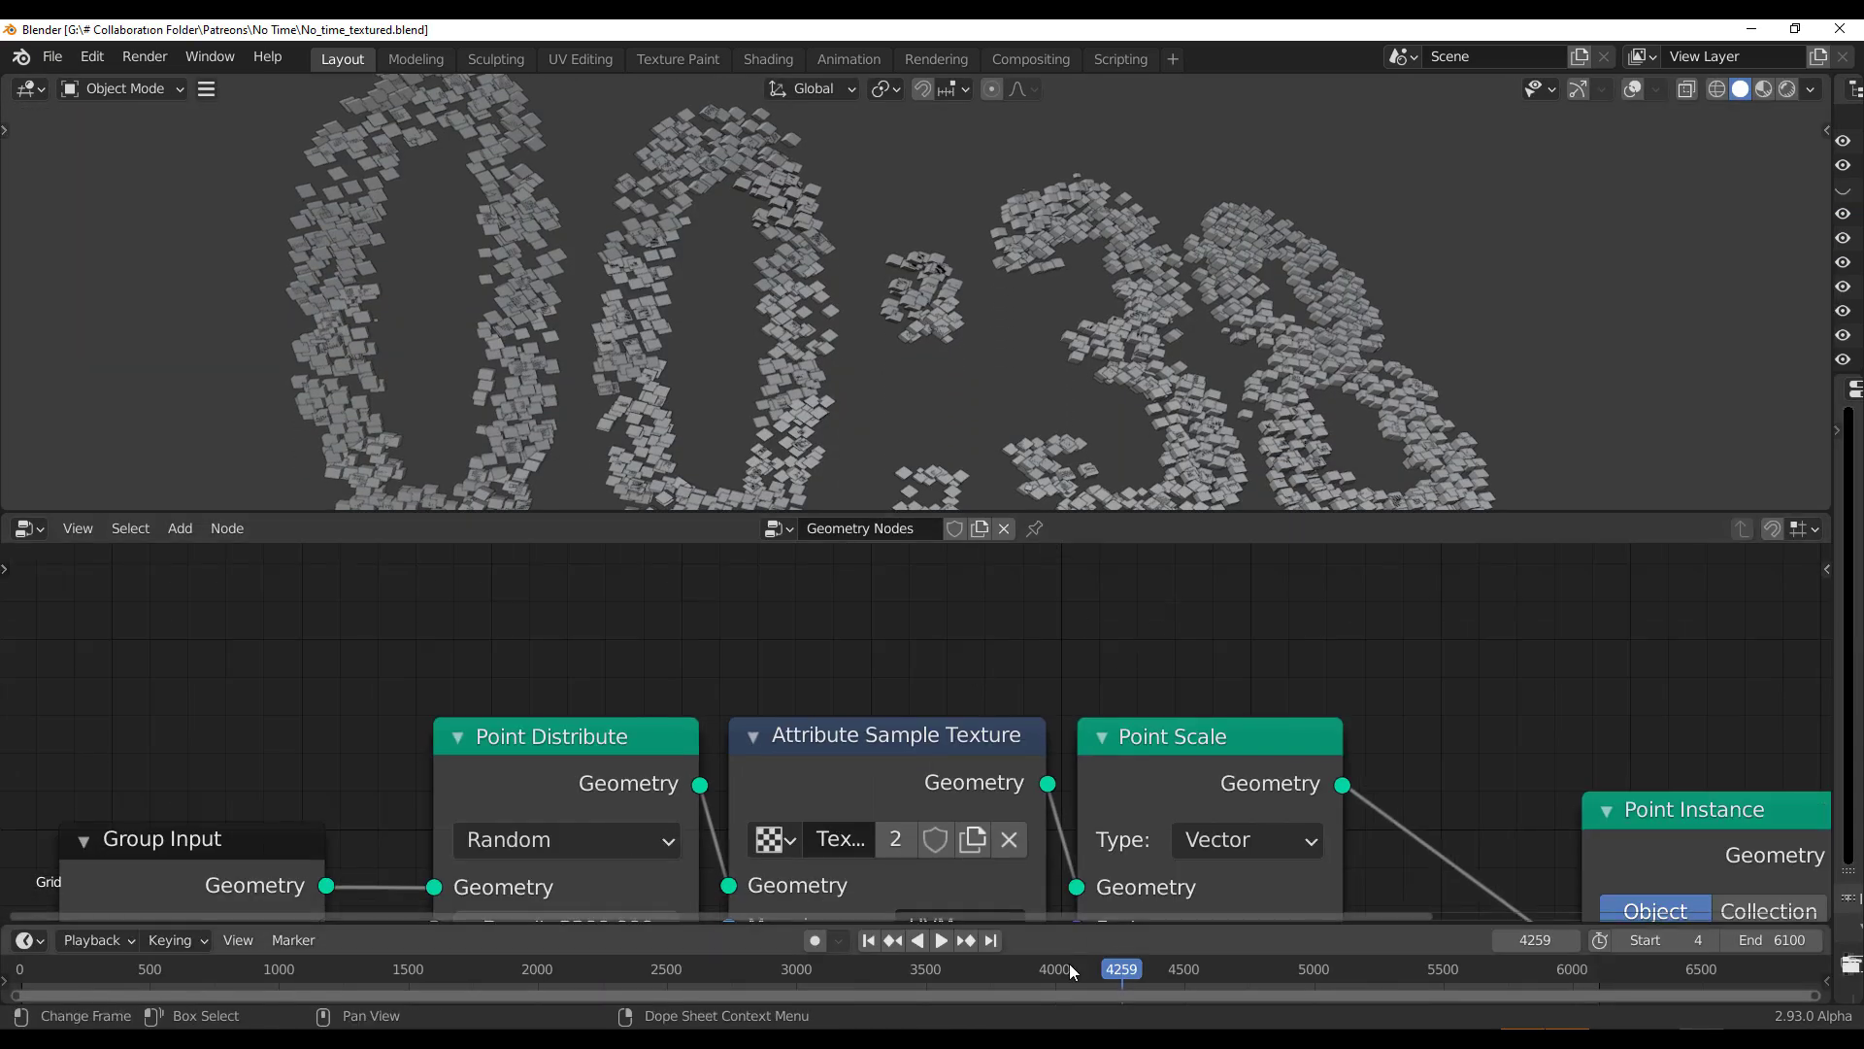
Step: In the No_time_textured.blend window, scrub the animation to frame 2626 and preview it with rendered shading in a taller viewport
left_click_drag(1069, 963, 699, 968)
left_click(1788, 88)
left_click_drag(1221, 522, 1221, 690)
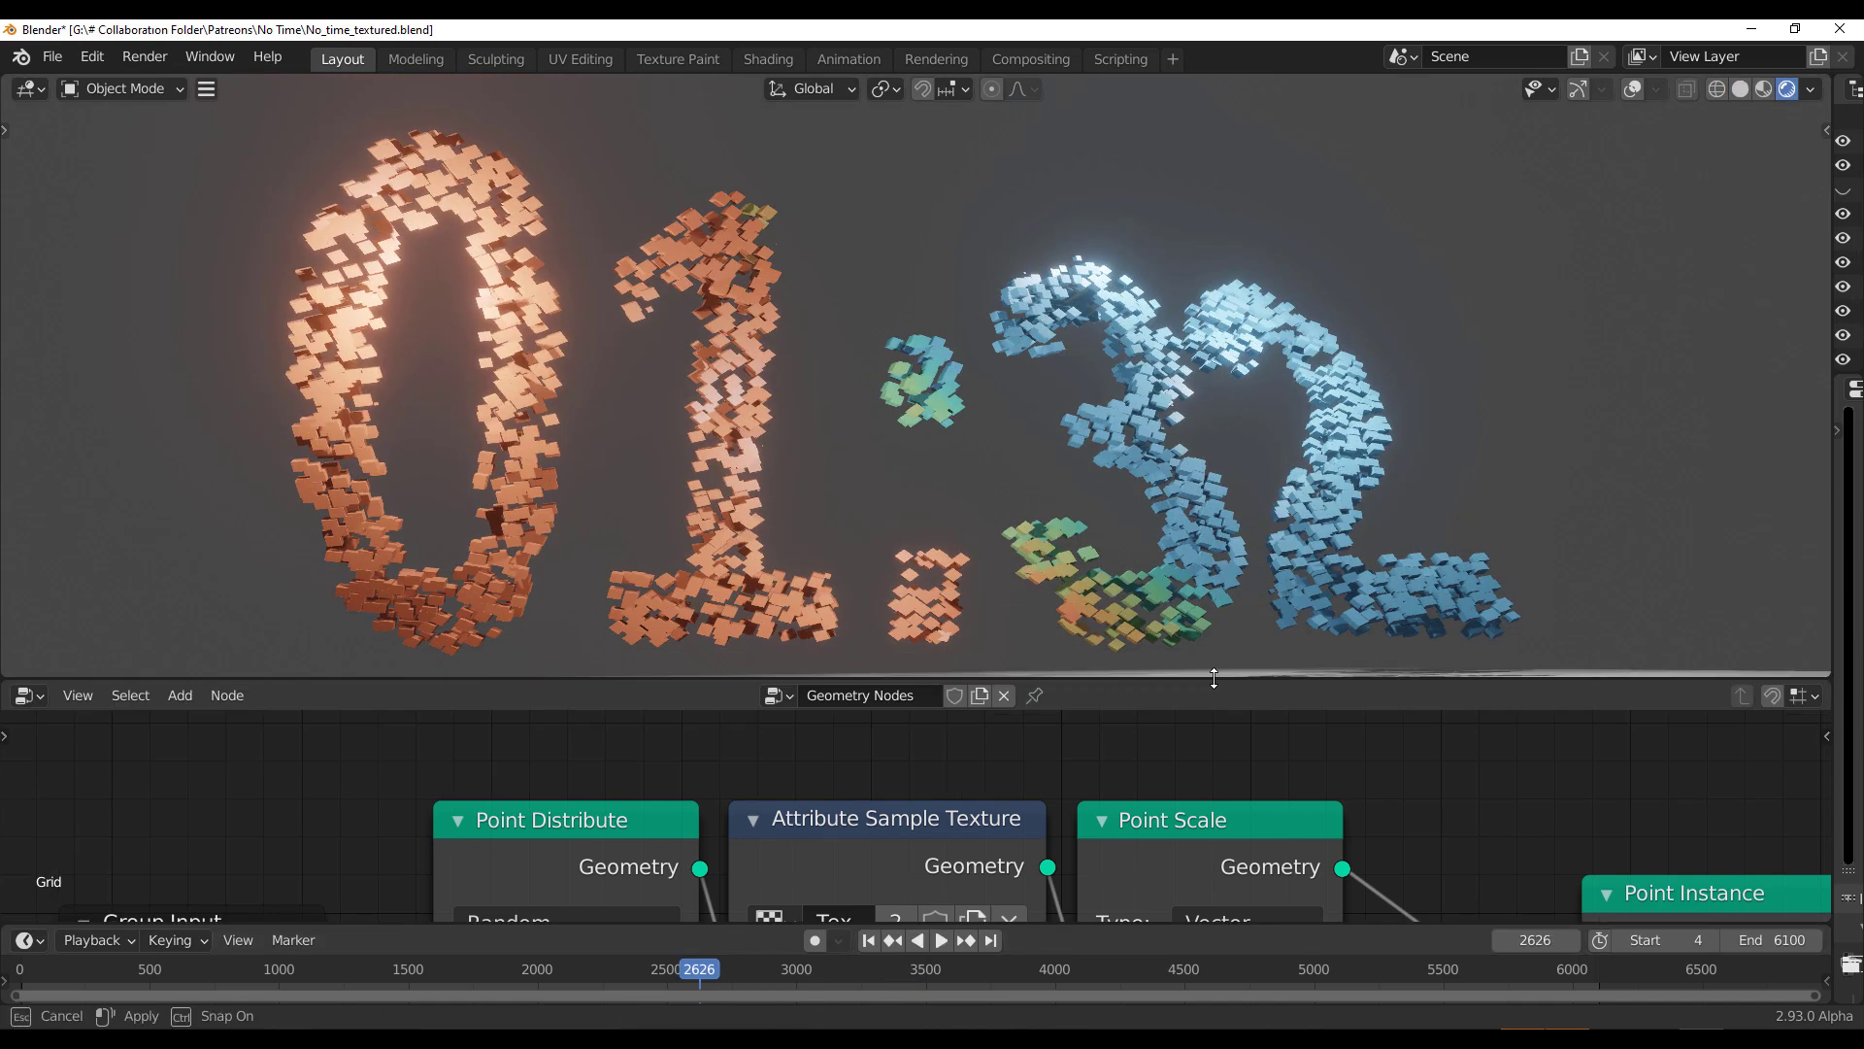
Step: Scrub the countdown animation forward to frame 4315
left_click_drag(597, 979, 933, 963)
middle_click_drag(816, 529, 1087, 622)
left_click_drag(942, 971, 1133, 971)
scroll(1359, 783, "down", 3)
Step: Reveal the sampled texture's properties in a wider properties area and set its type to Marble
left_click(847, 870)
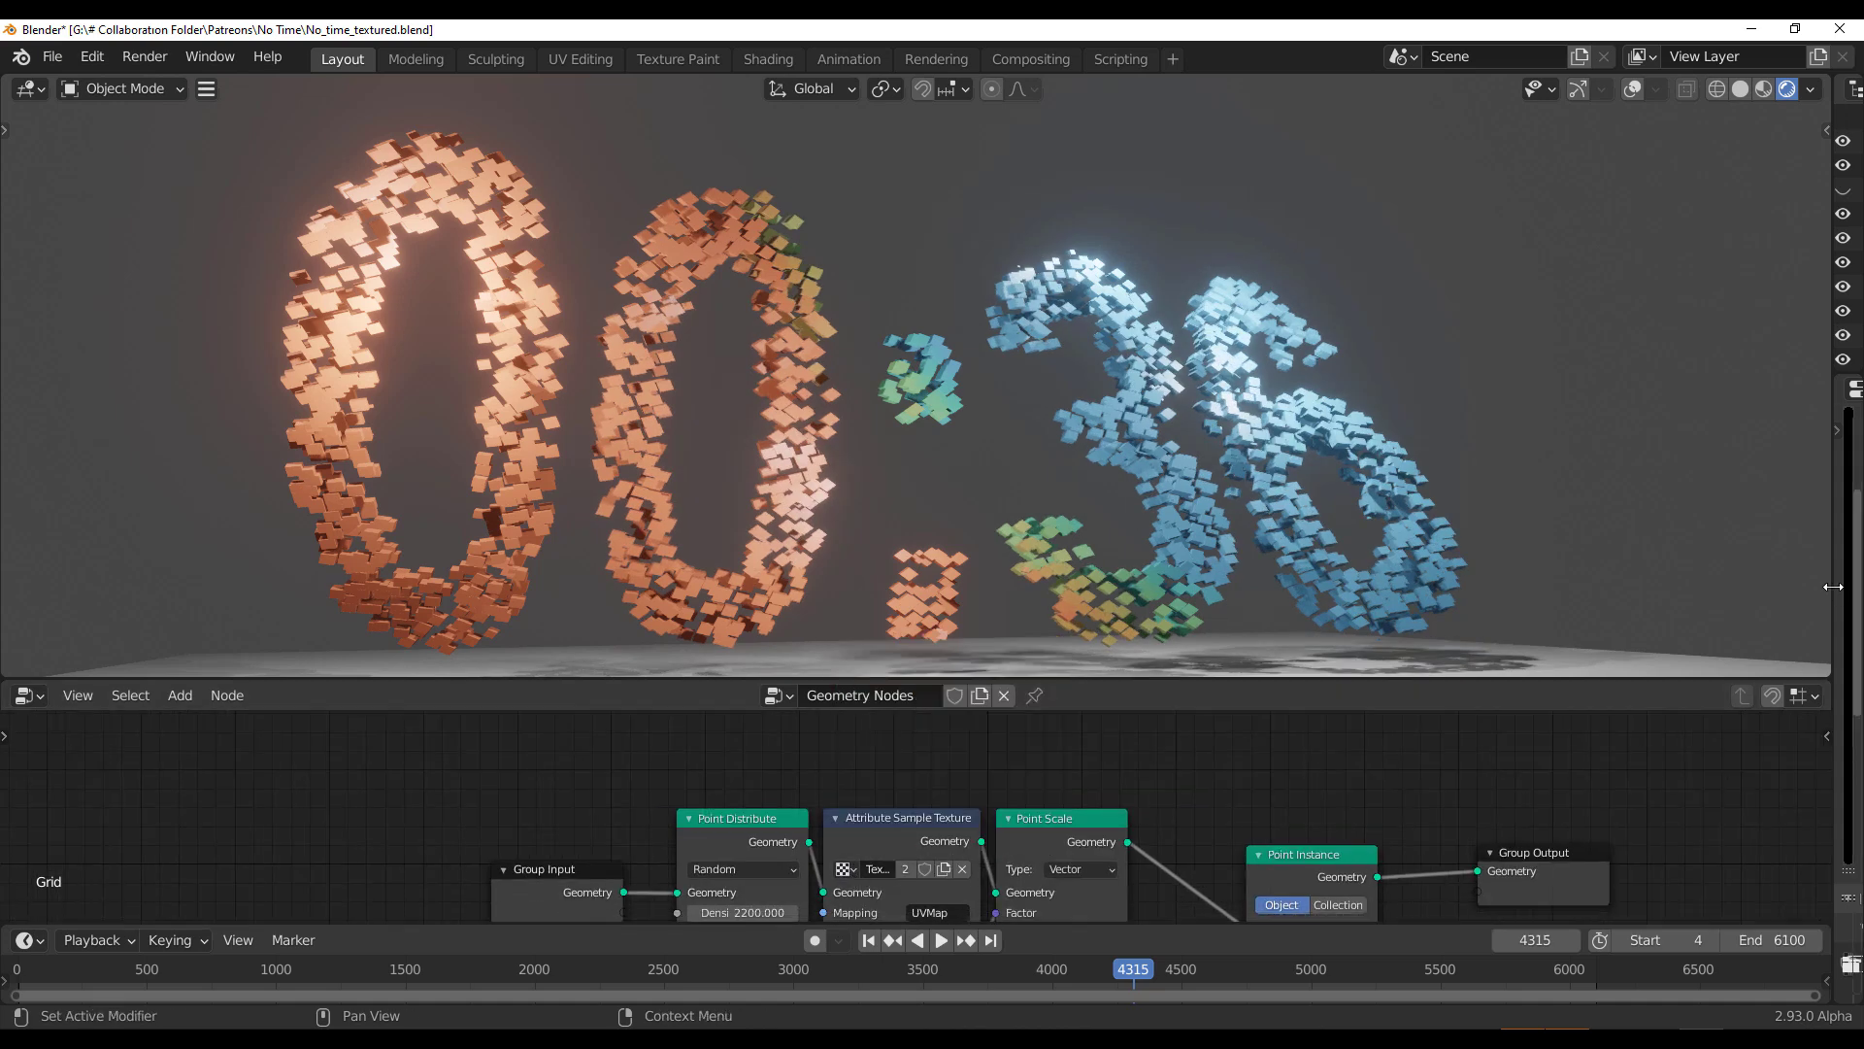
left_click_drag(1834, 785, 1313, 784)
left_click(1435, 582)
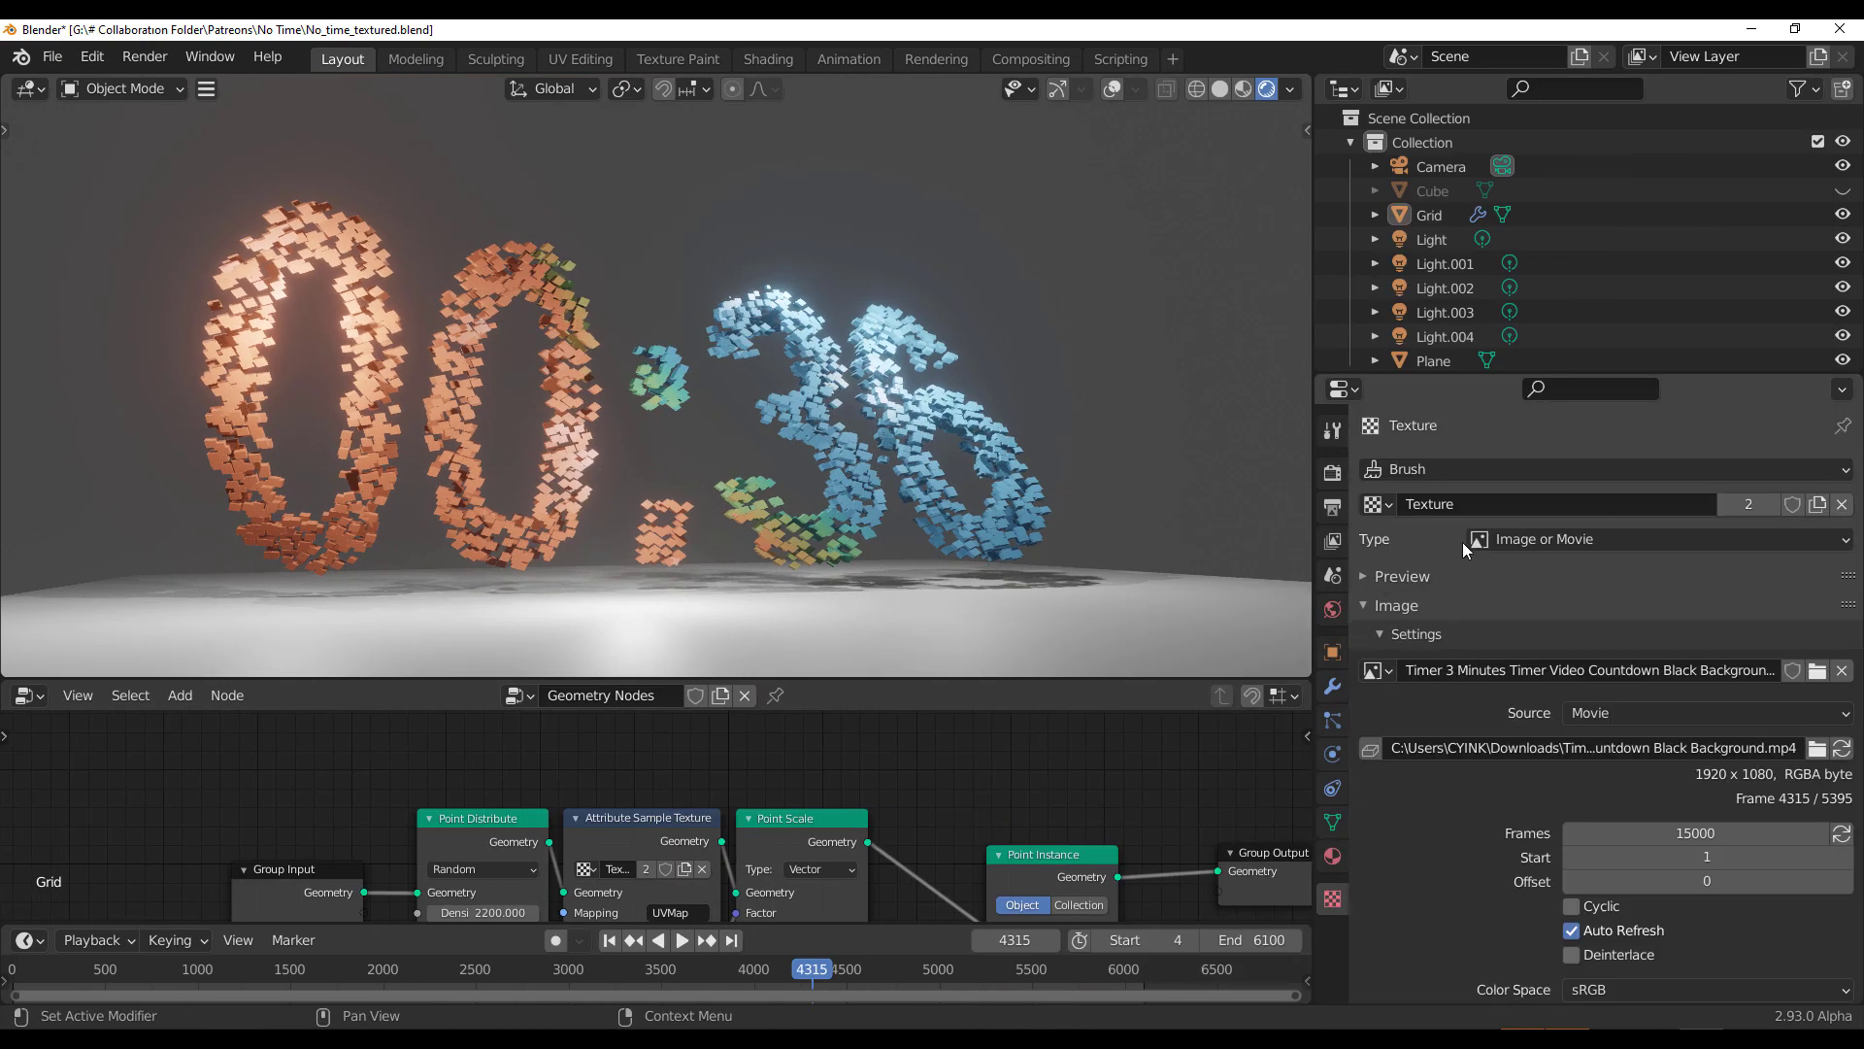
left_click(1721, 542)
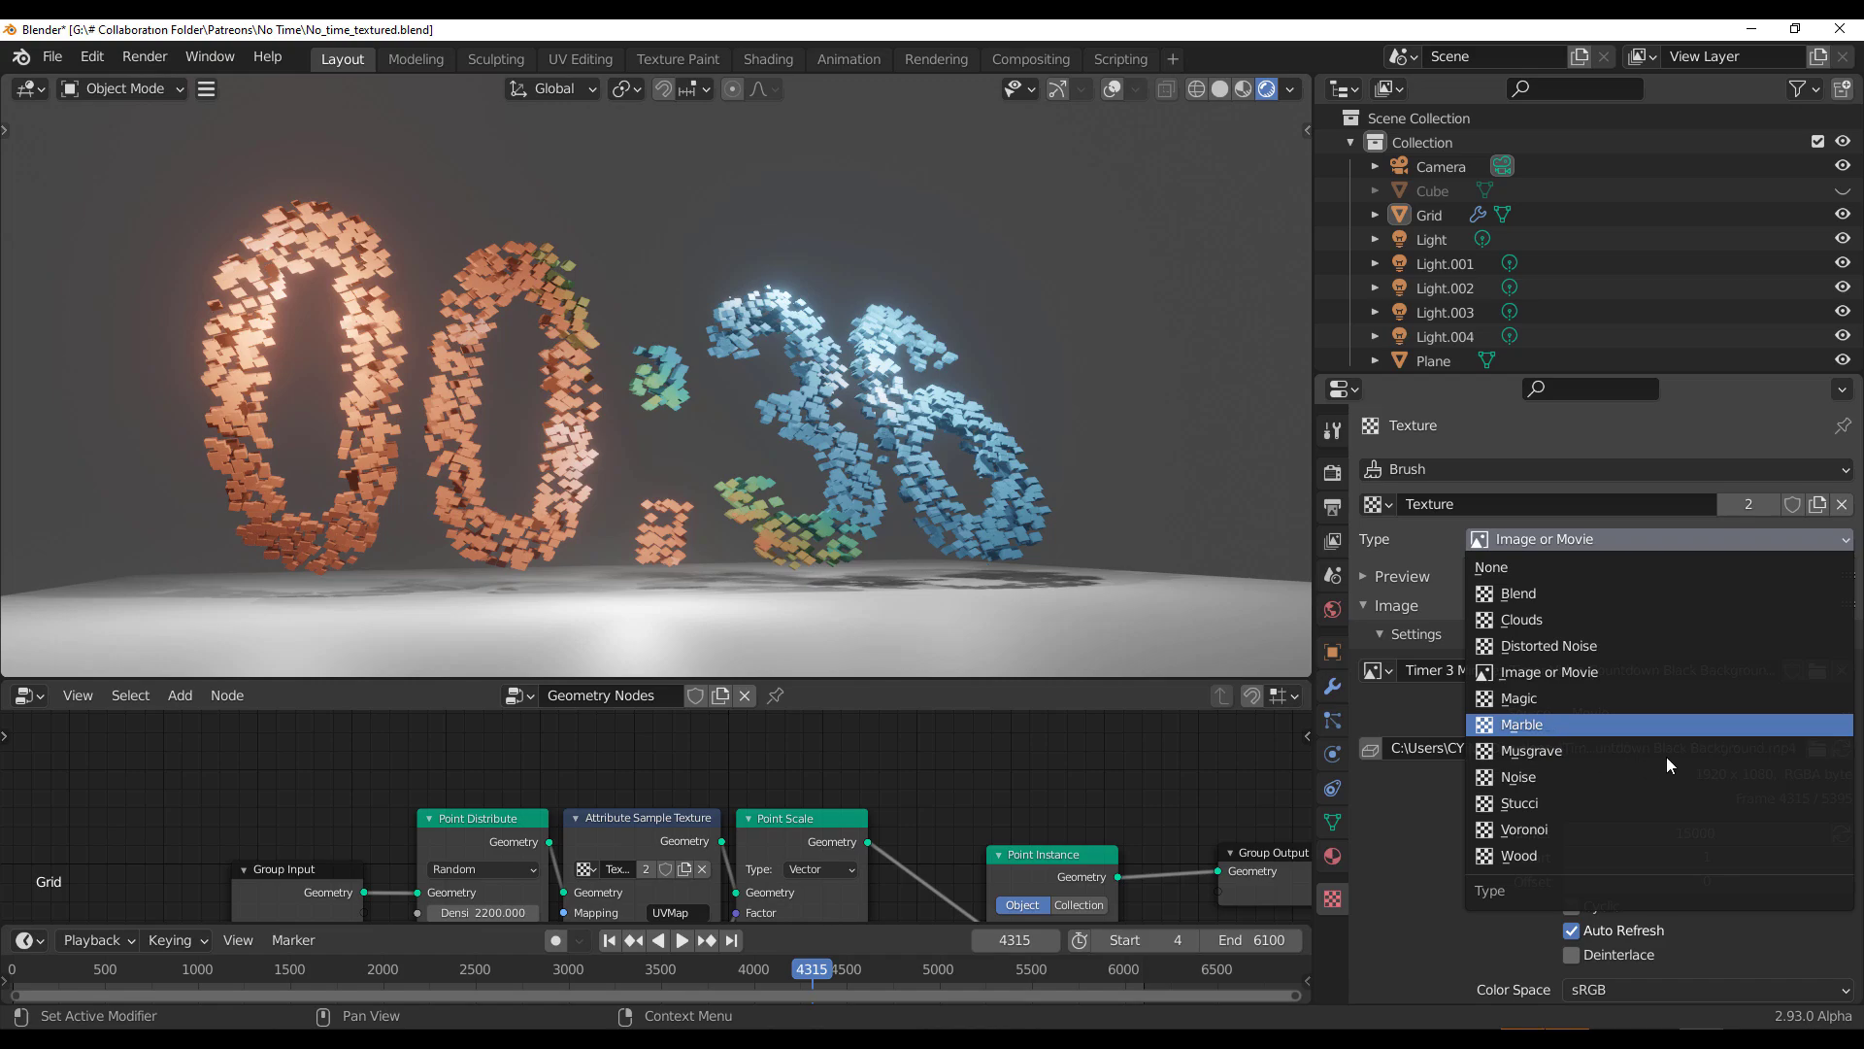
left_click(1521, 724)
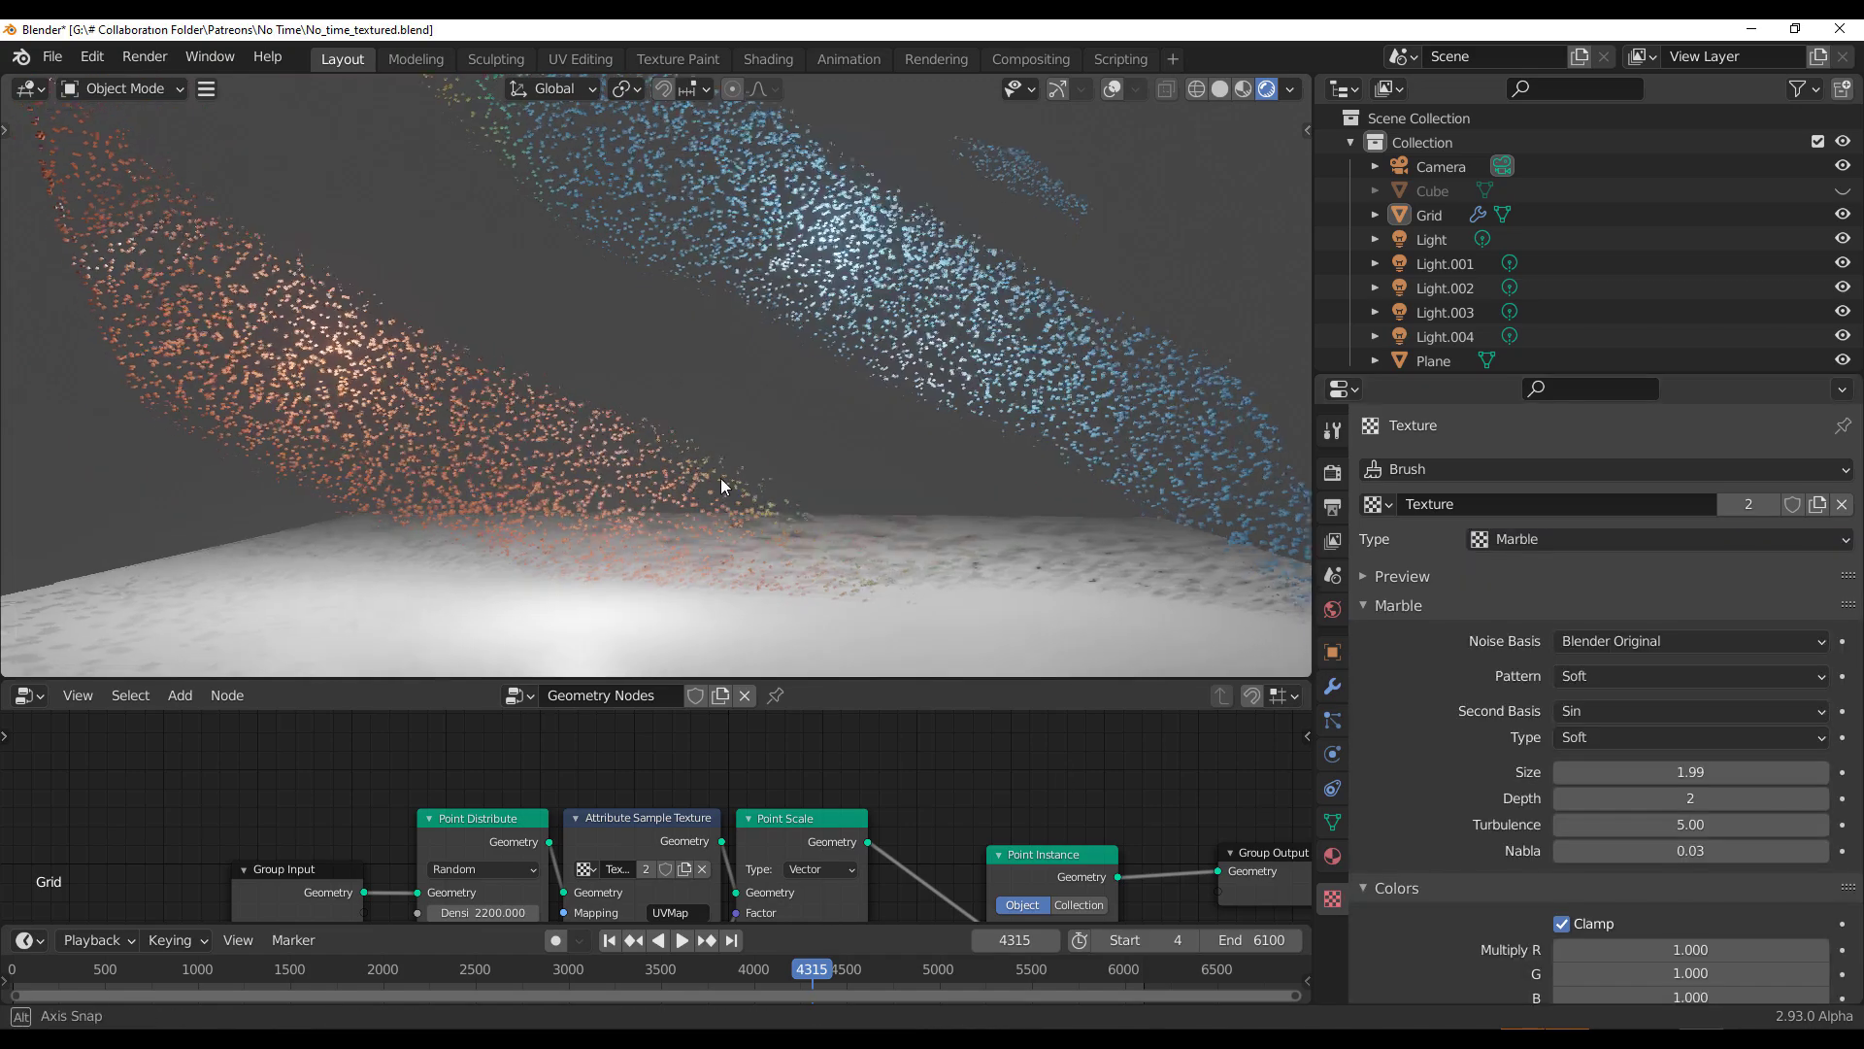
Step: Set the Value node that drives the Point Scale factor to 0.008
scroll(897, 806, "down", 1)
middle_click_drag(897, 806, 951, 725)
scroll(545, 853, "up", 2)
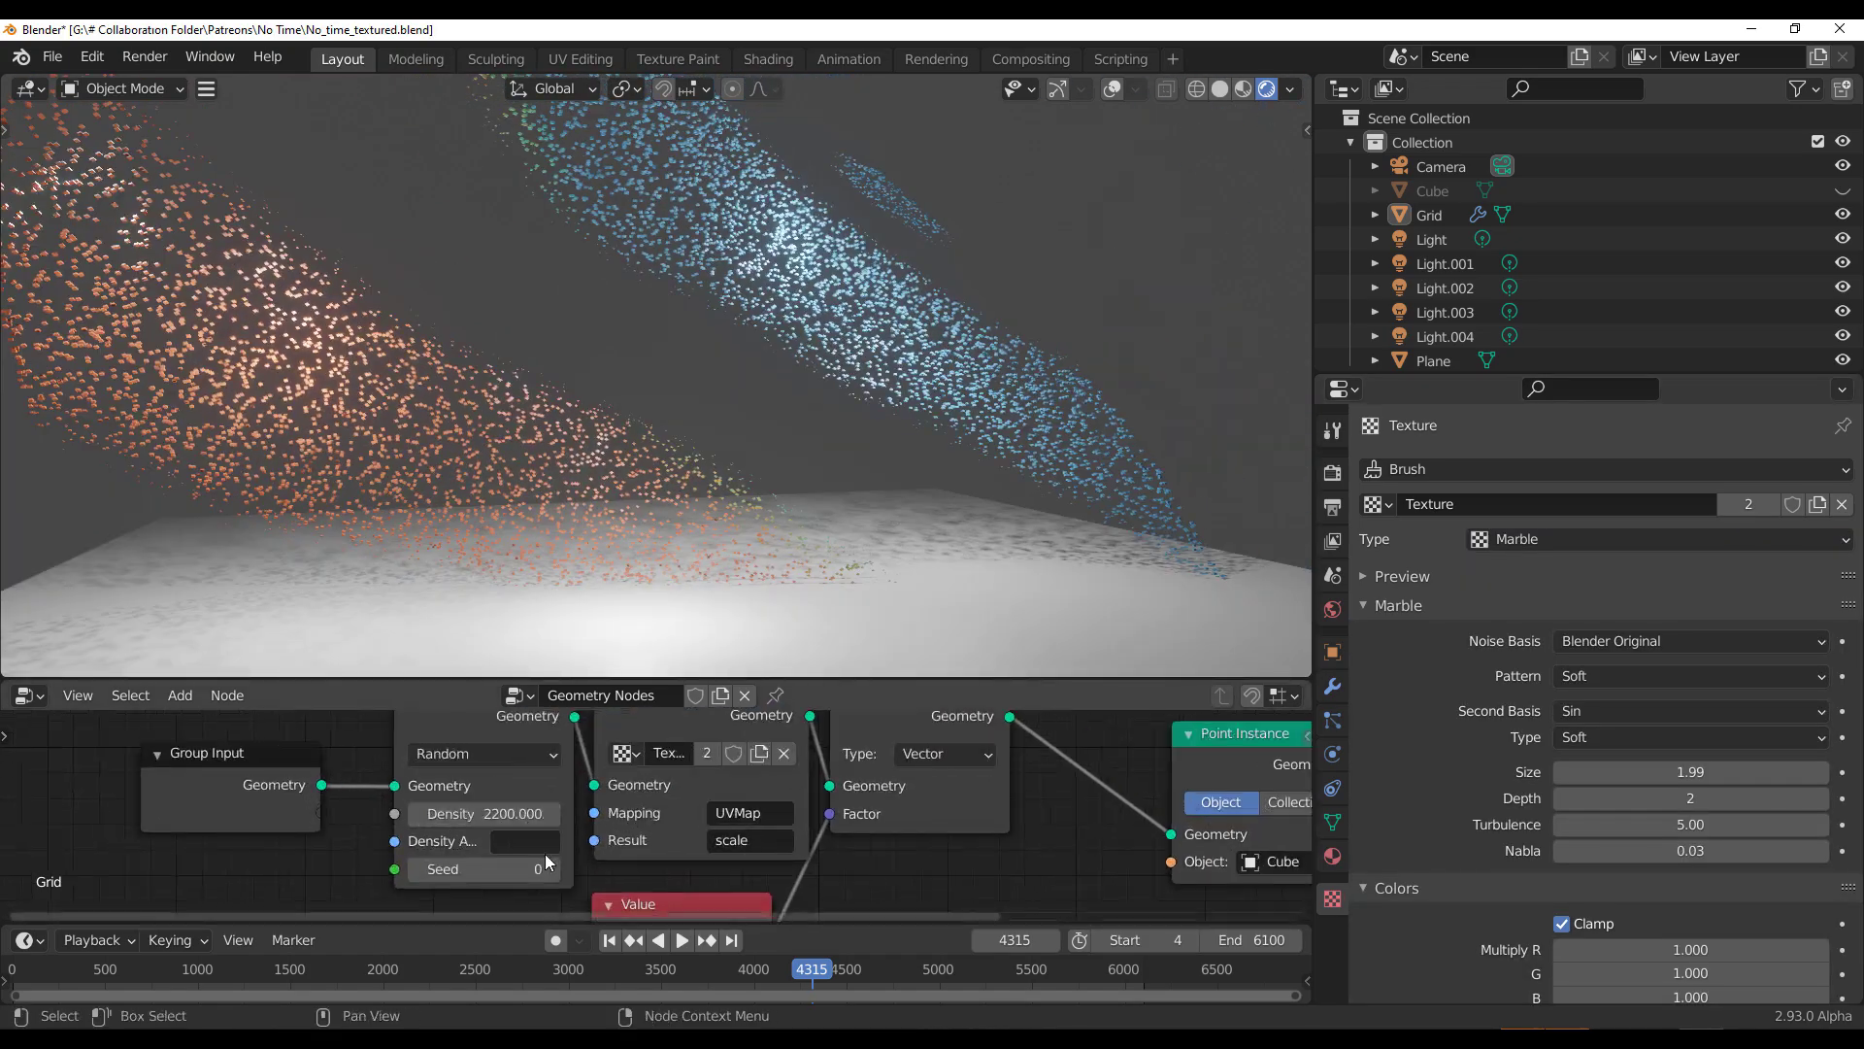
middle_click_drag(545, 854, 572, 708)
double_click(755, 819)
type("0.0025")
key("BackSpace")
key("BackSpace")
key("BackSpace")
type("08")
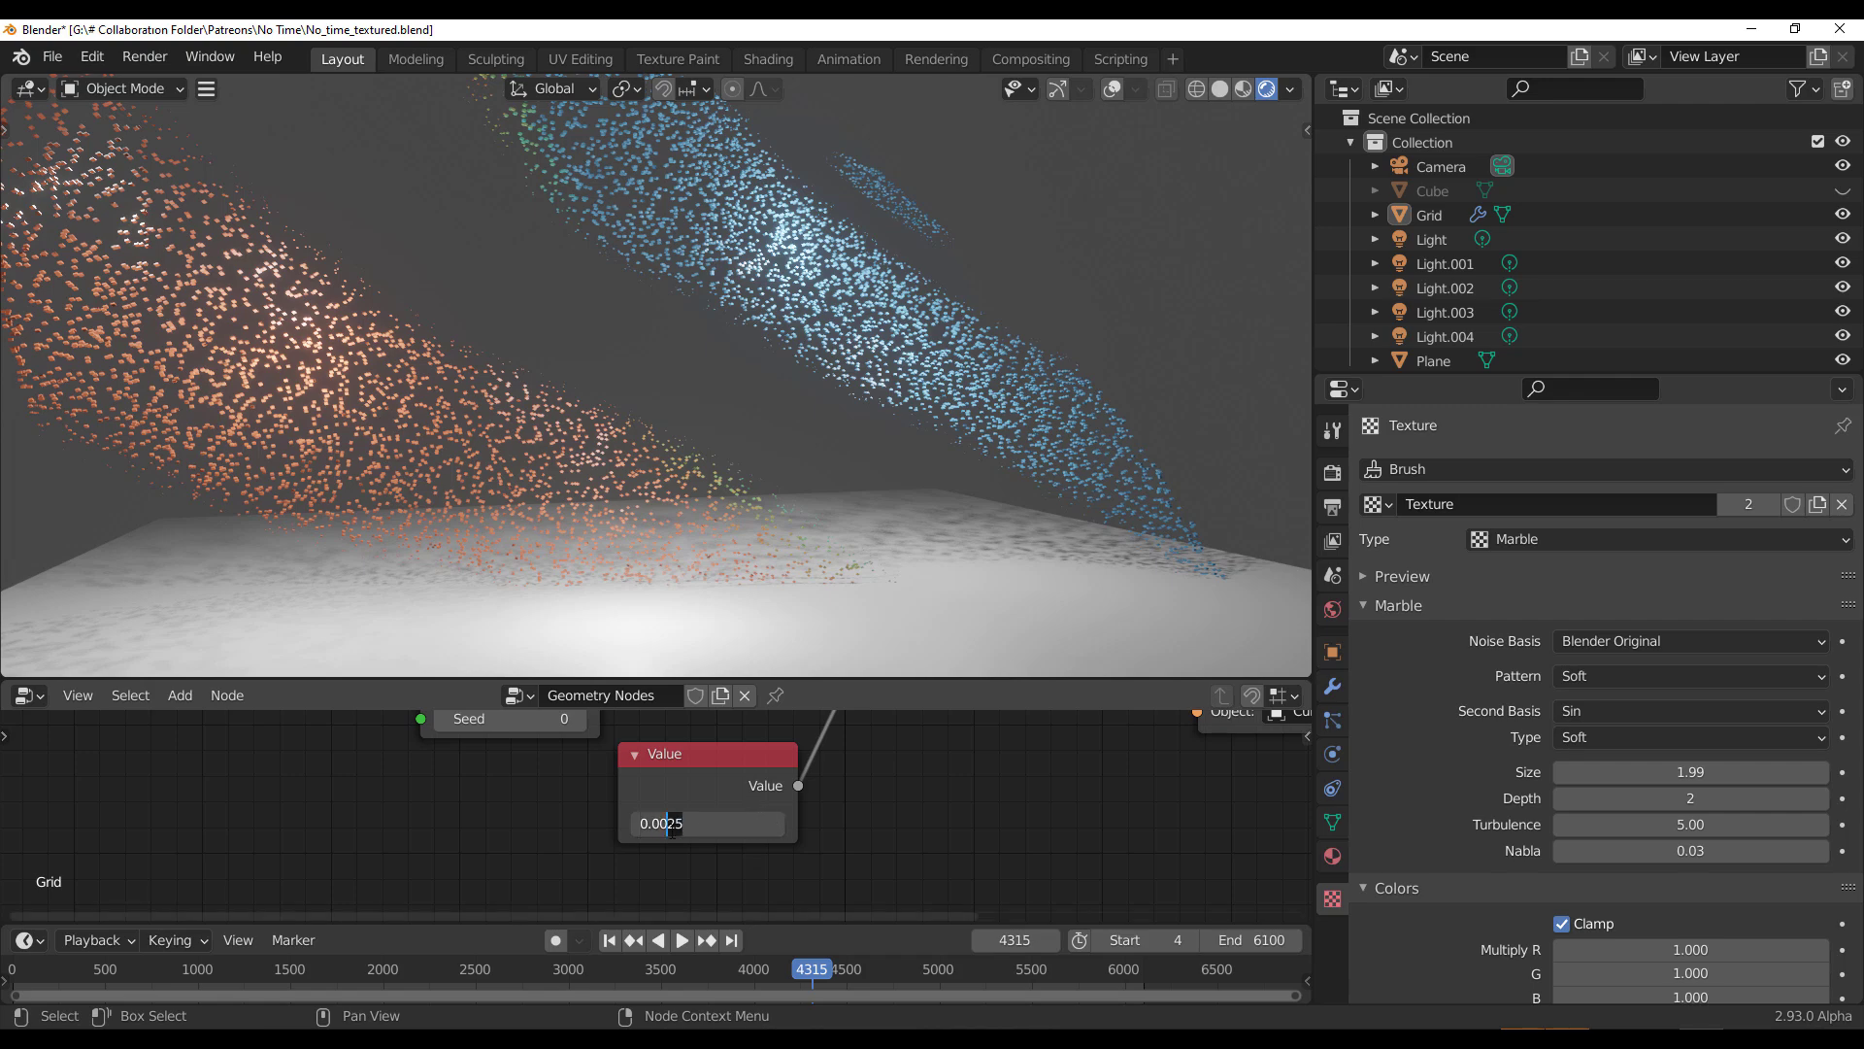
key("Return")
Step: Delete the floor plane beneath the instanced pattern
middle_click_drag(622, 583, 811, 573)
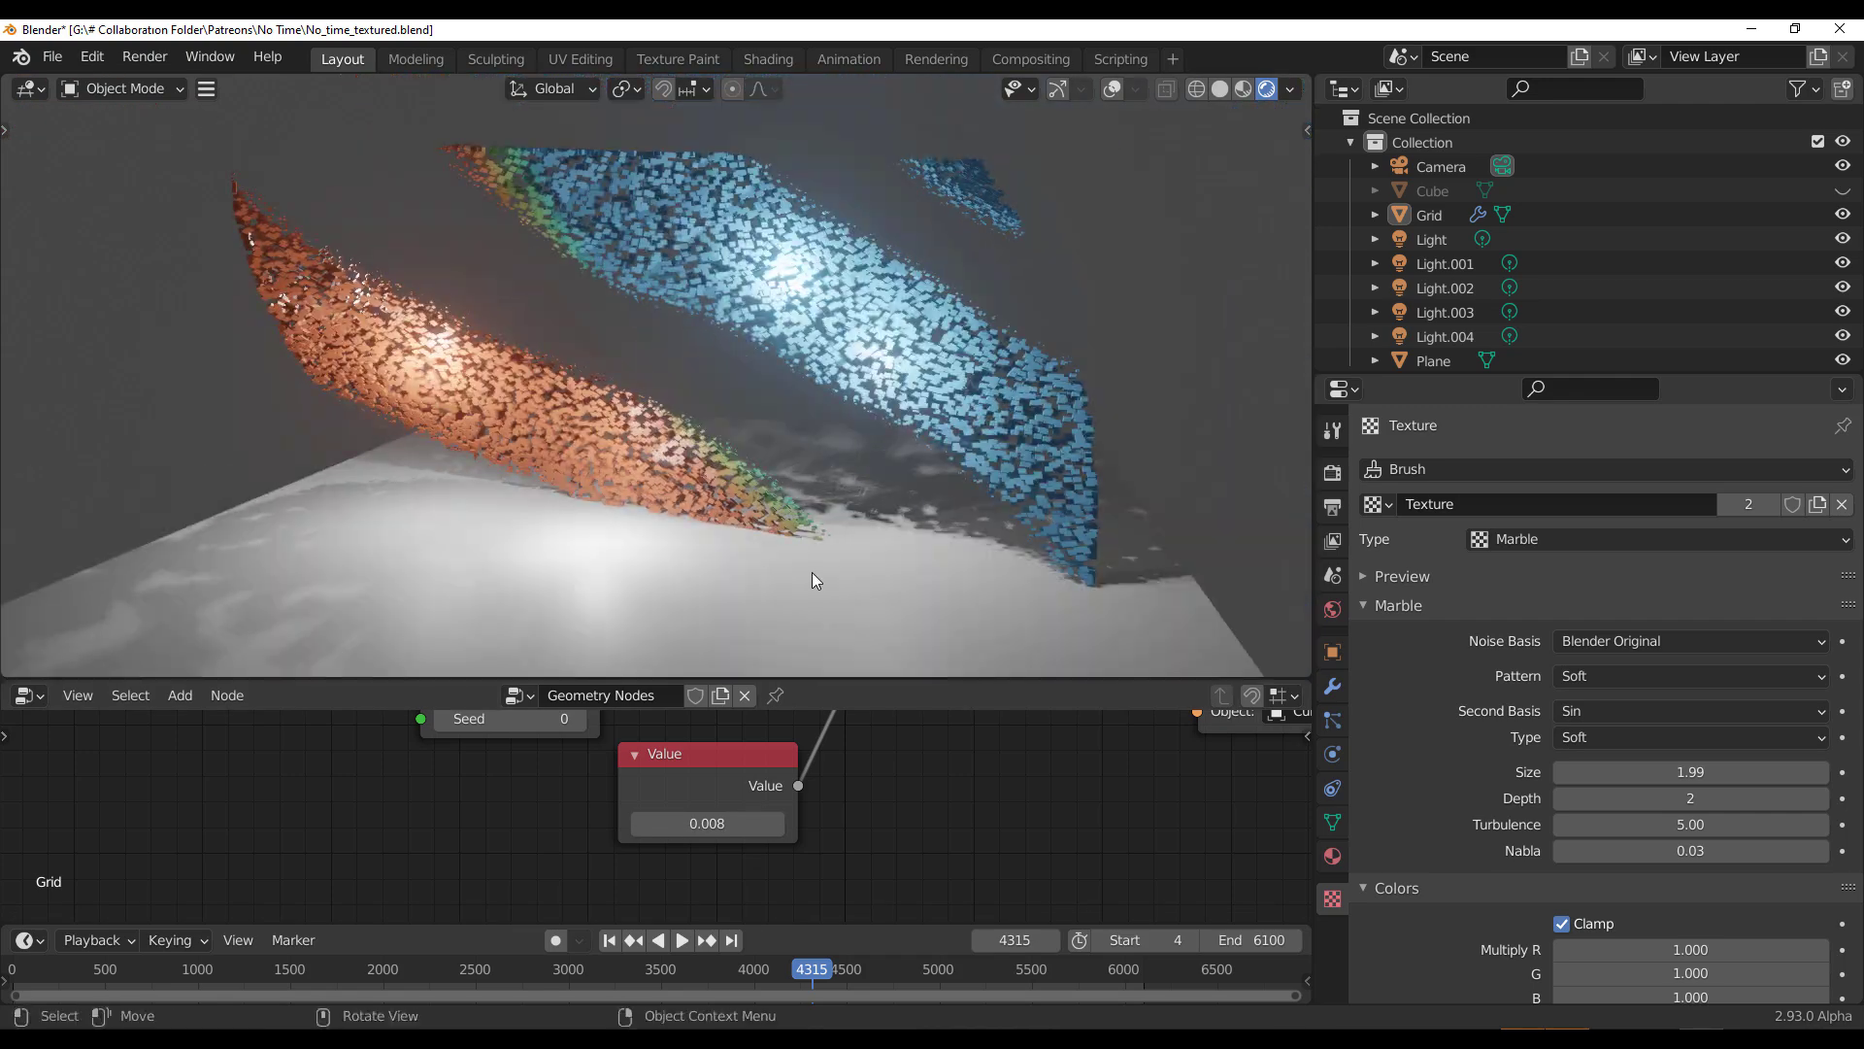
left_click(812, 573)
key("Delete")
key("ctrl+z")
key("Delete")
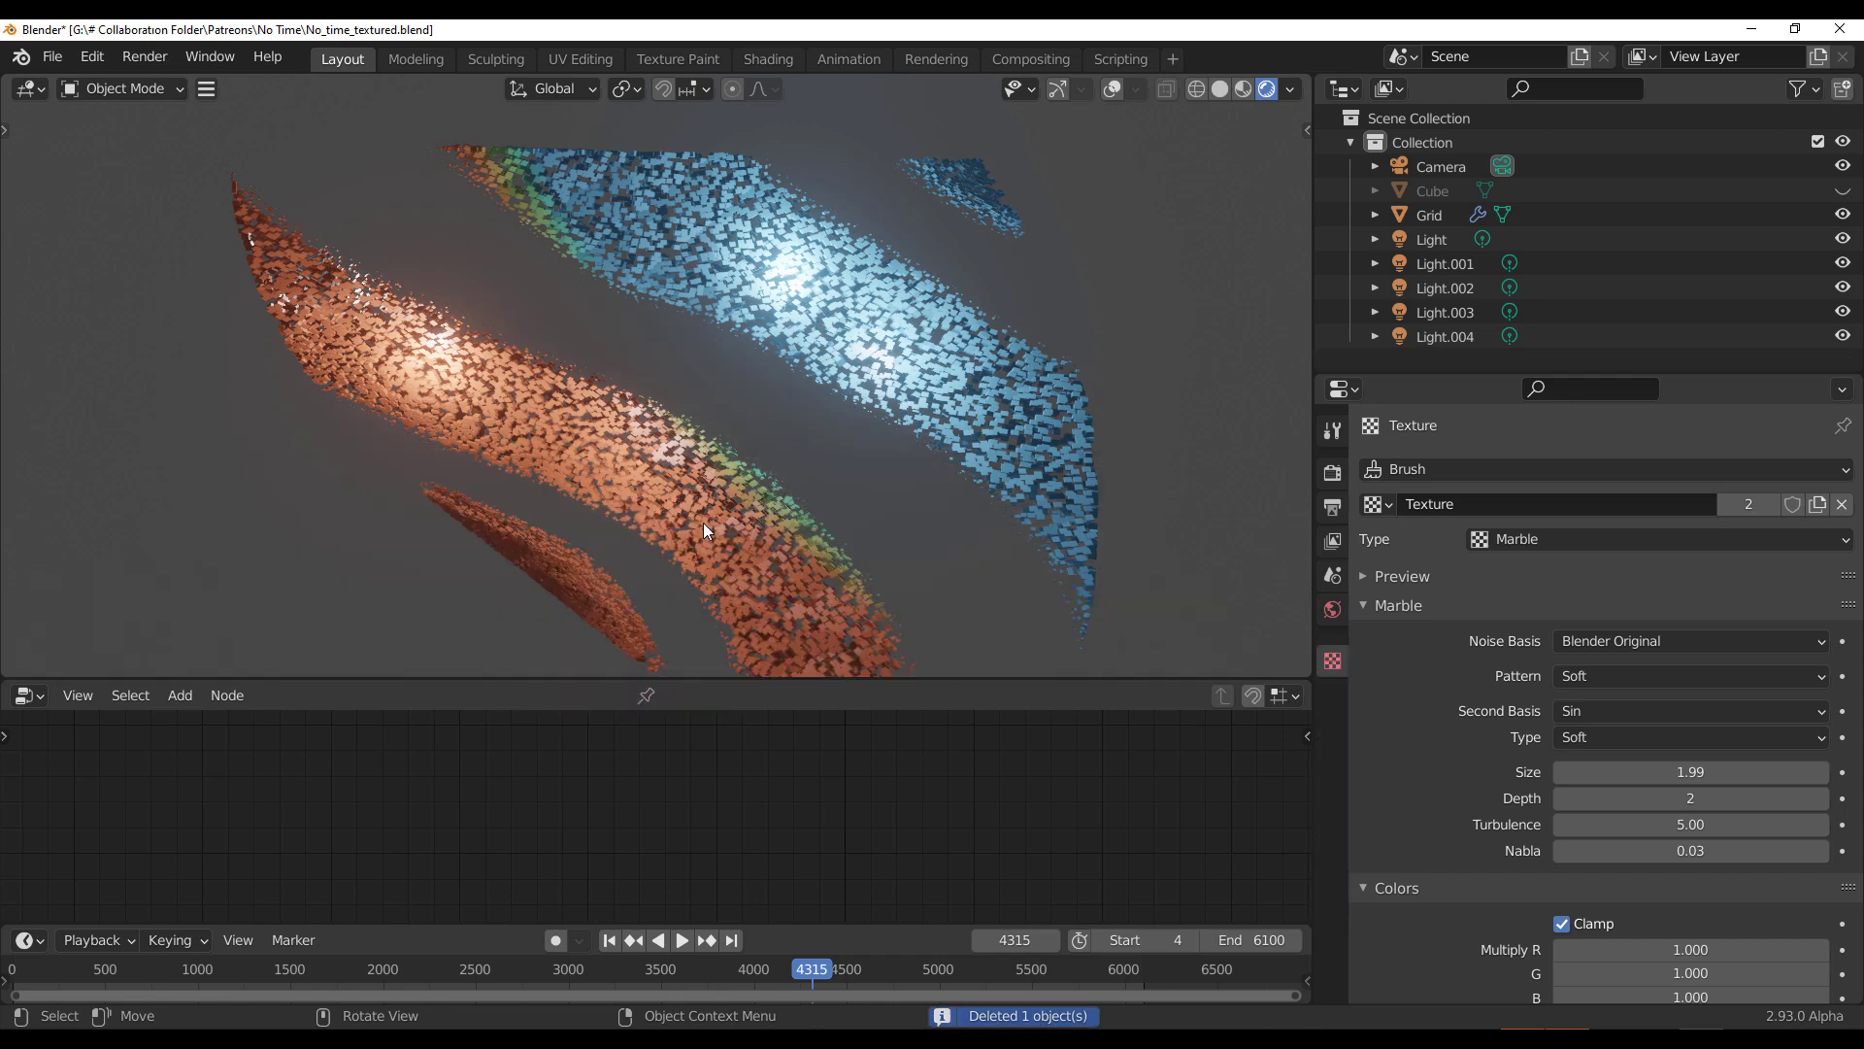
Step: Tune the Marble texture with size 0.67, depth 0 and turbulence 55.80, and view the pattern through the camera
middle_click_drag(703, 523, 746, 579)
left_click_drag(1691, 772, 1753, 747)
scroll(918, 423, "up", 5)
scroll(1845, 867, "down", 2)
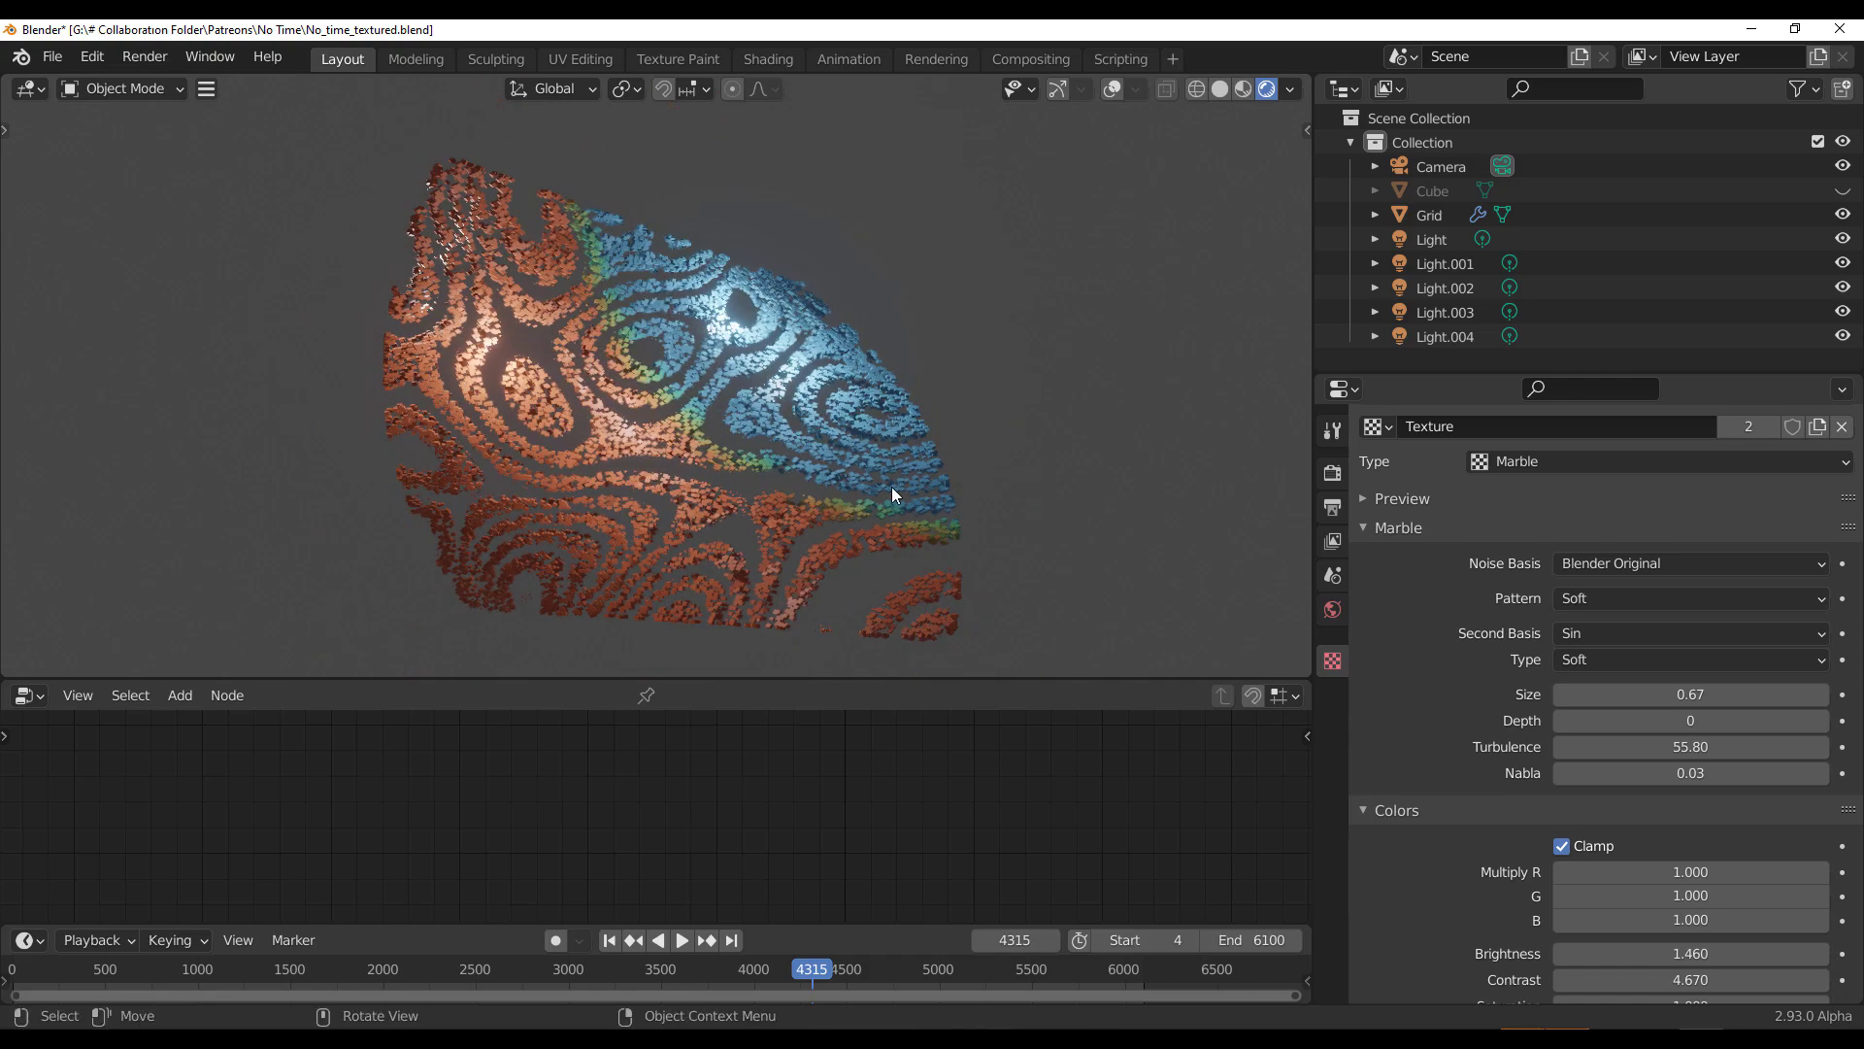
key("KP_0")
scroll(1690, 680, "down", 2)
left_click_drag(1690, 617, 1754, 617)
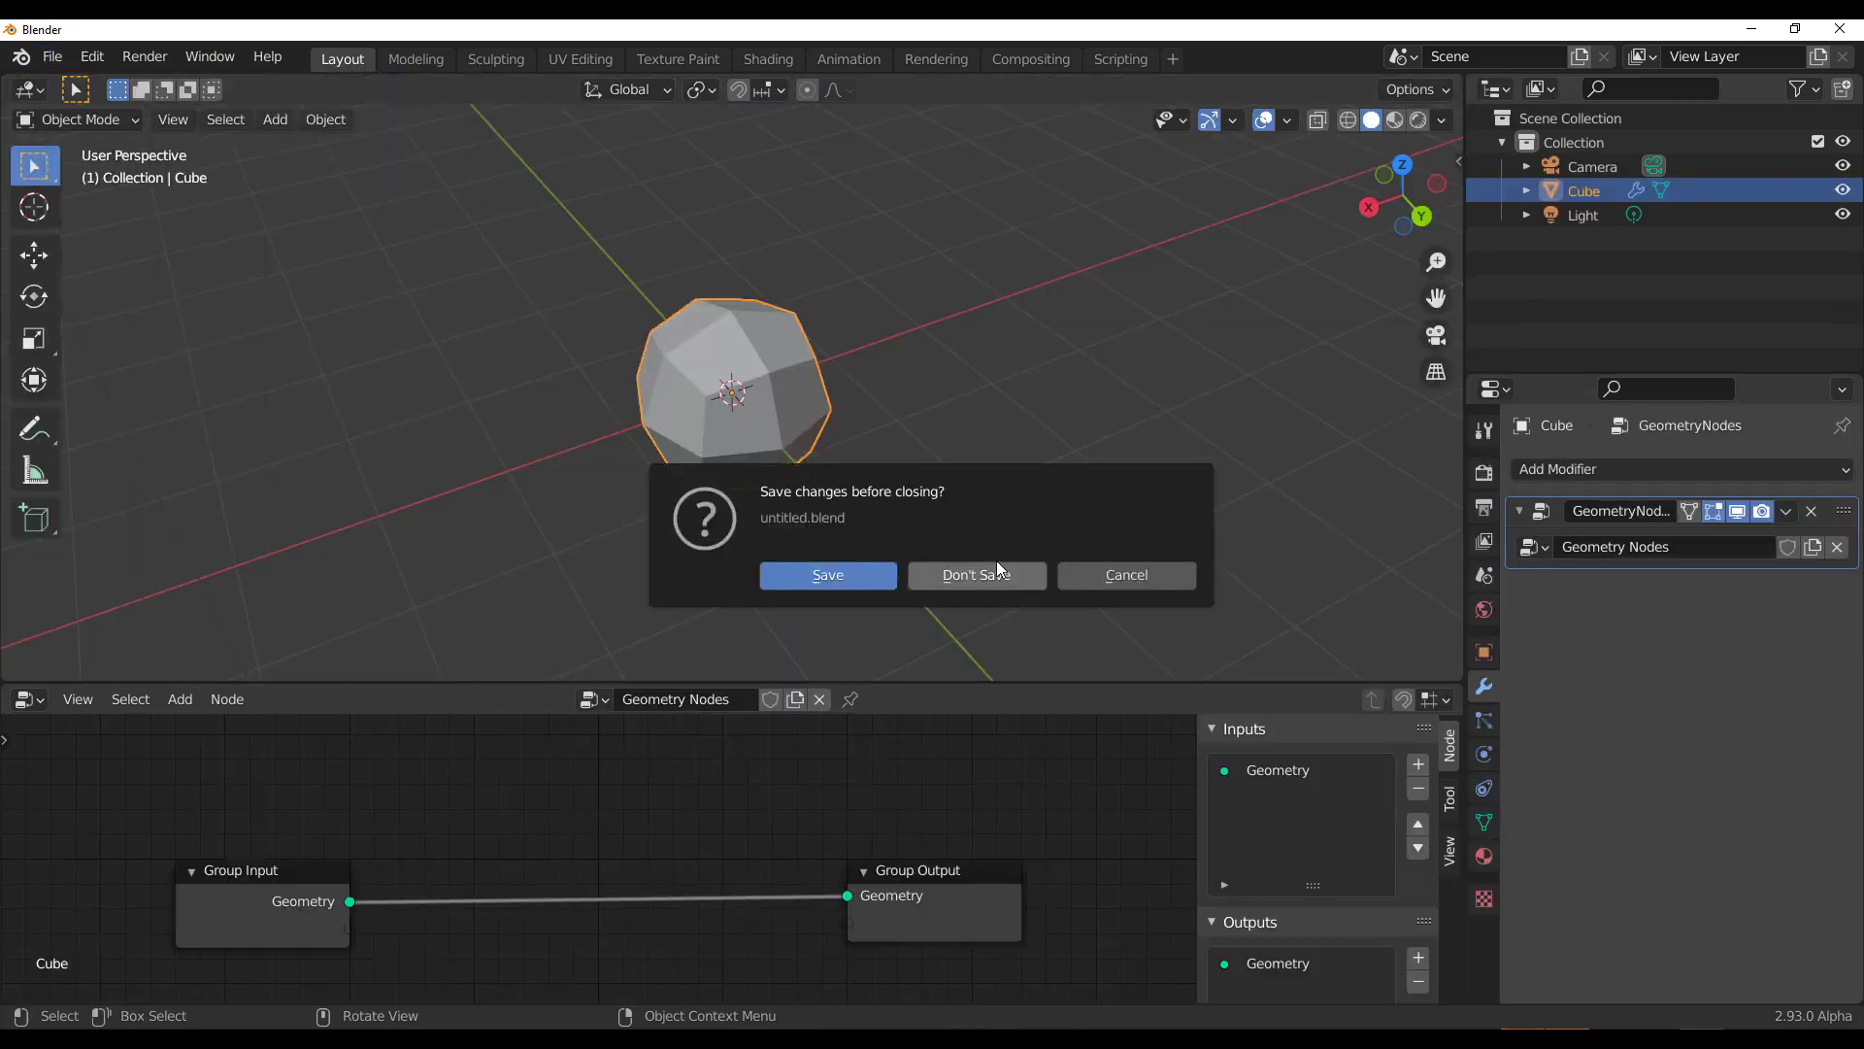
Step: Discard the unsaved changes, start a new 2D Animation file and draw one wavy pencil stroke winding down the canvas
left_click(996, 563)
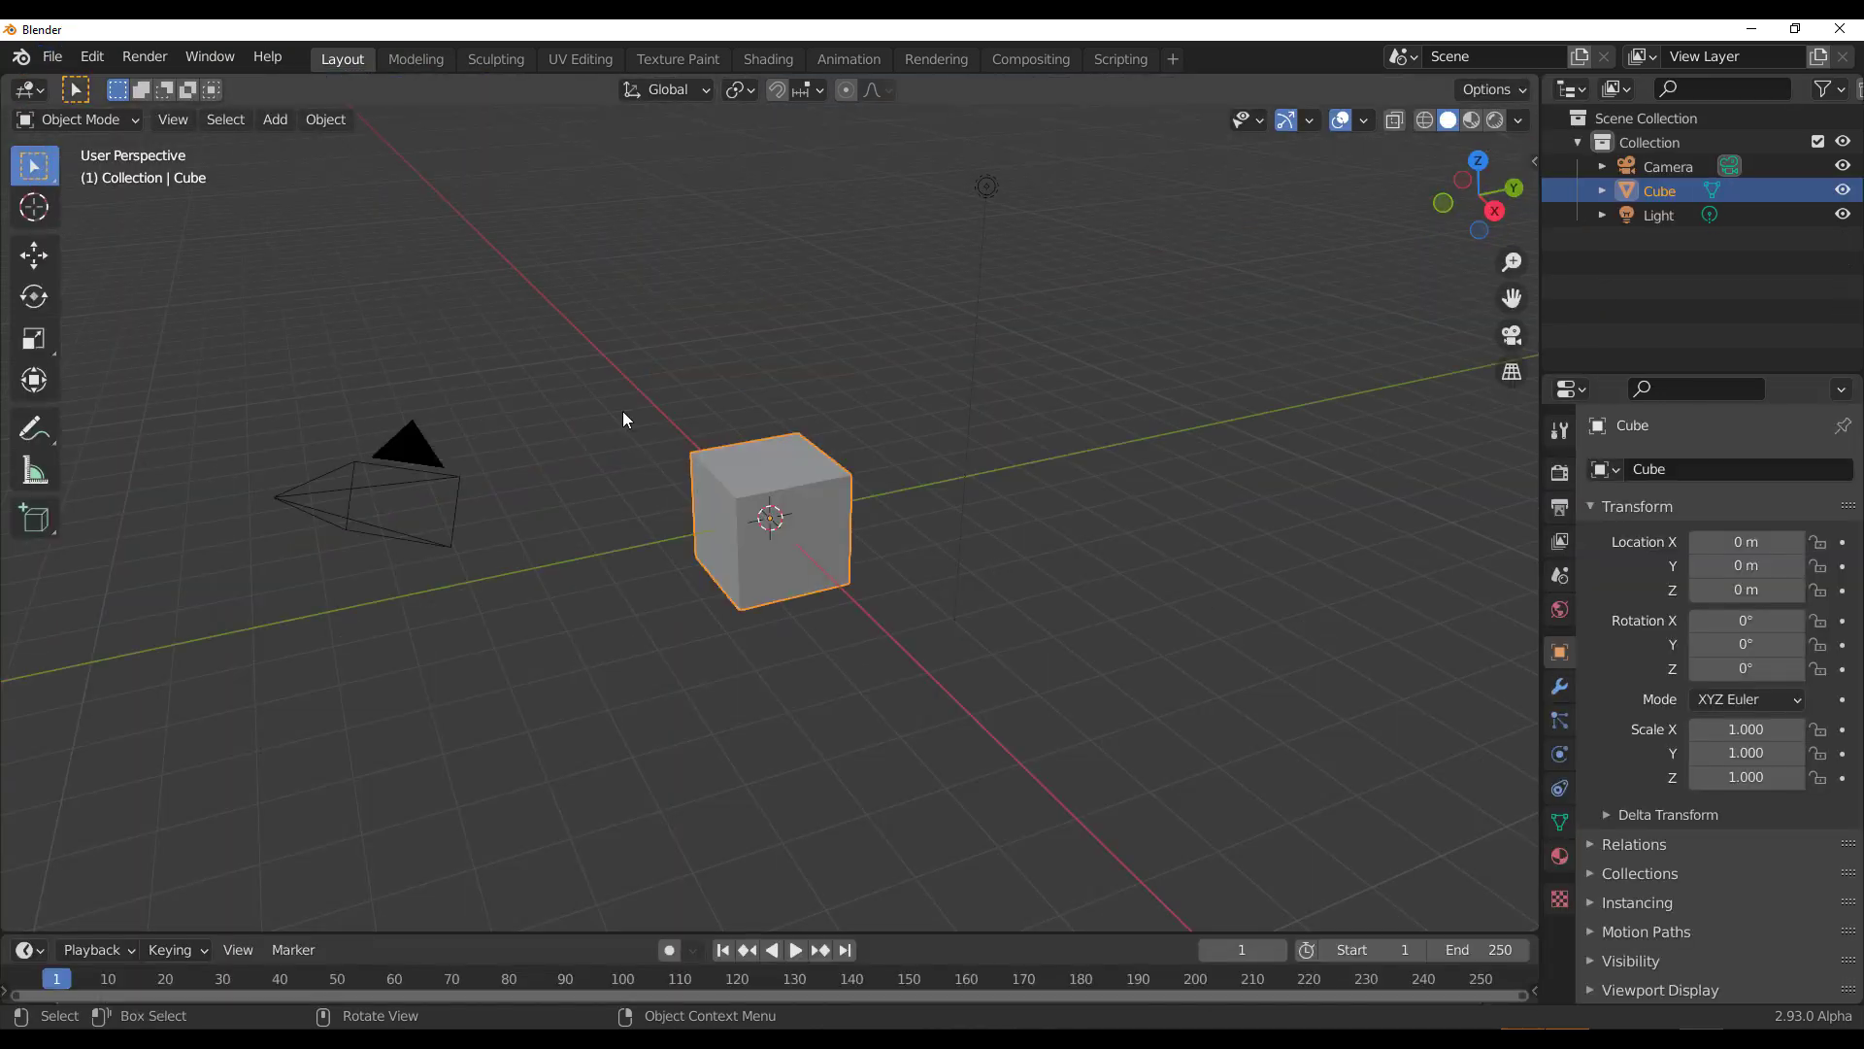
left_click(52, 57)
mouse_move(142, 89)
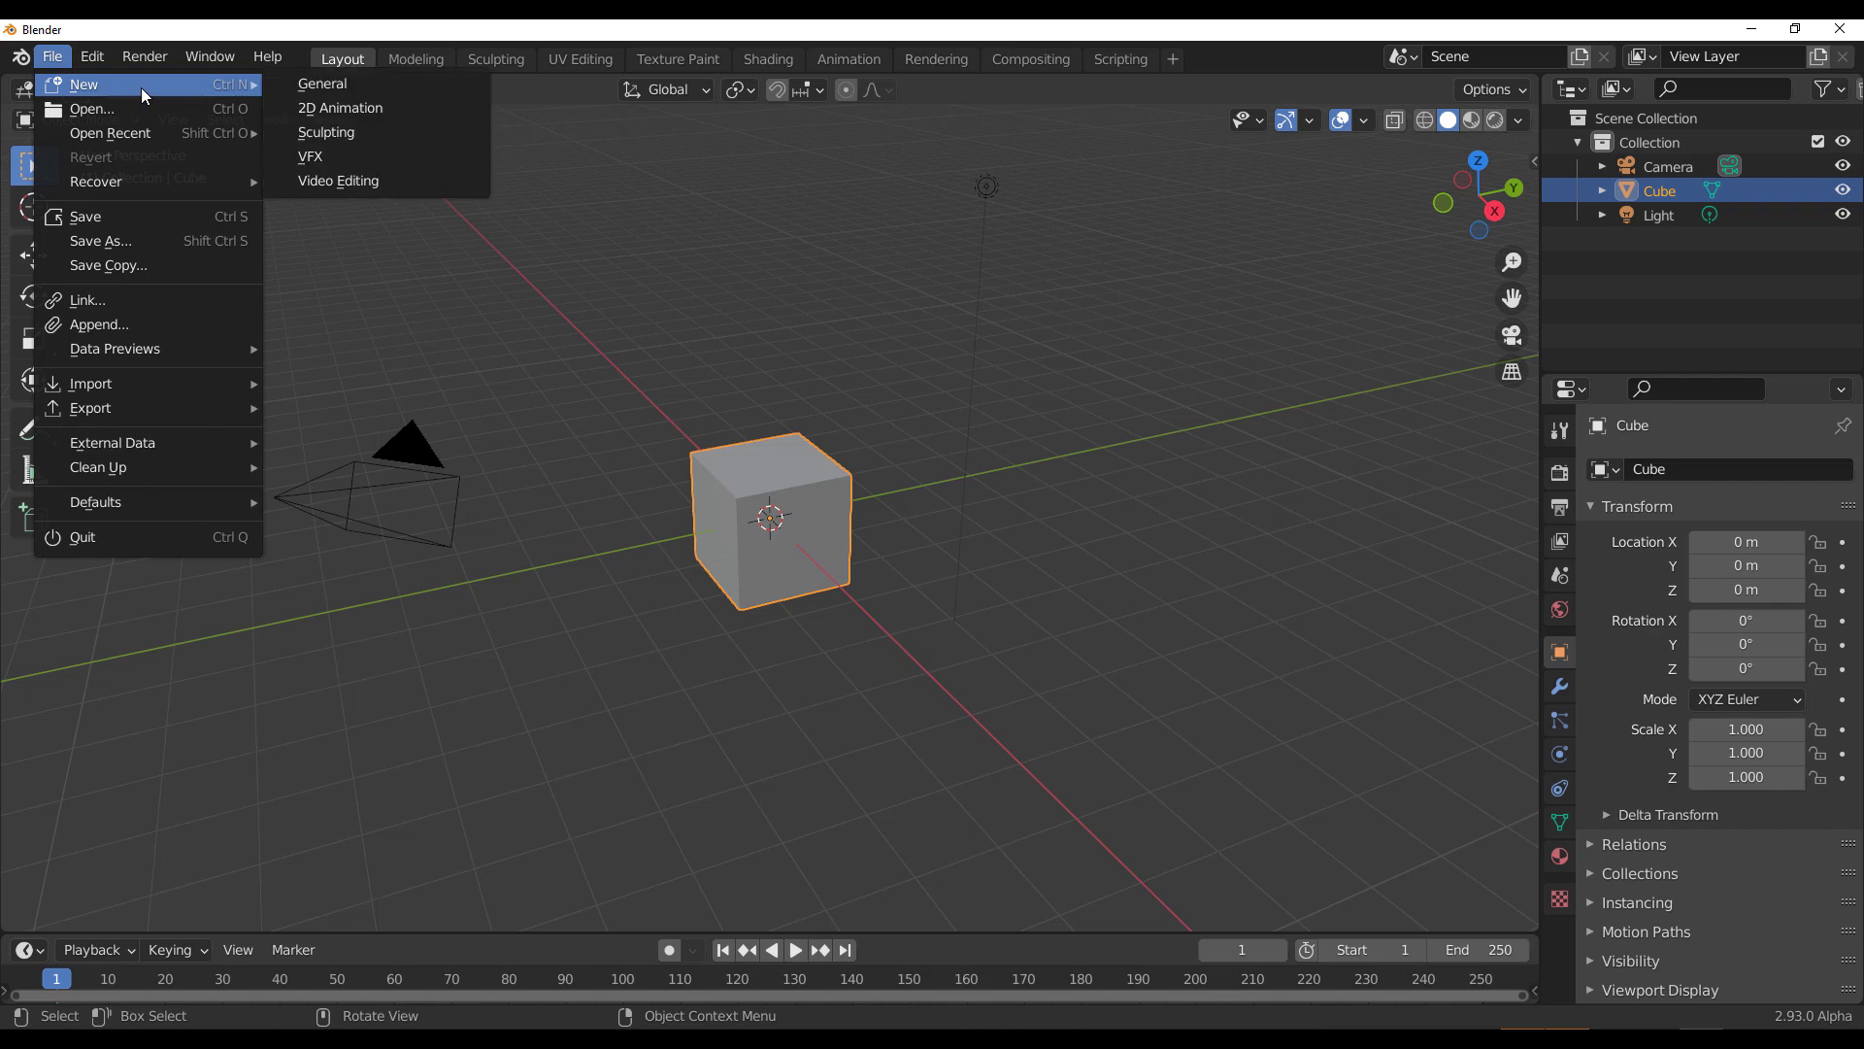
left_click(340, 108)
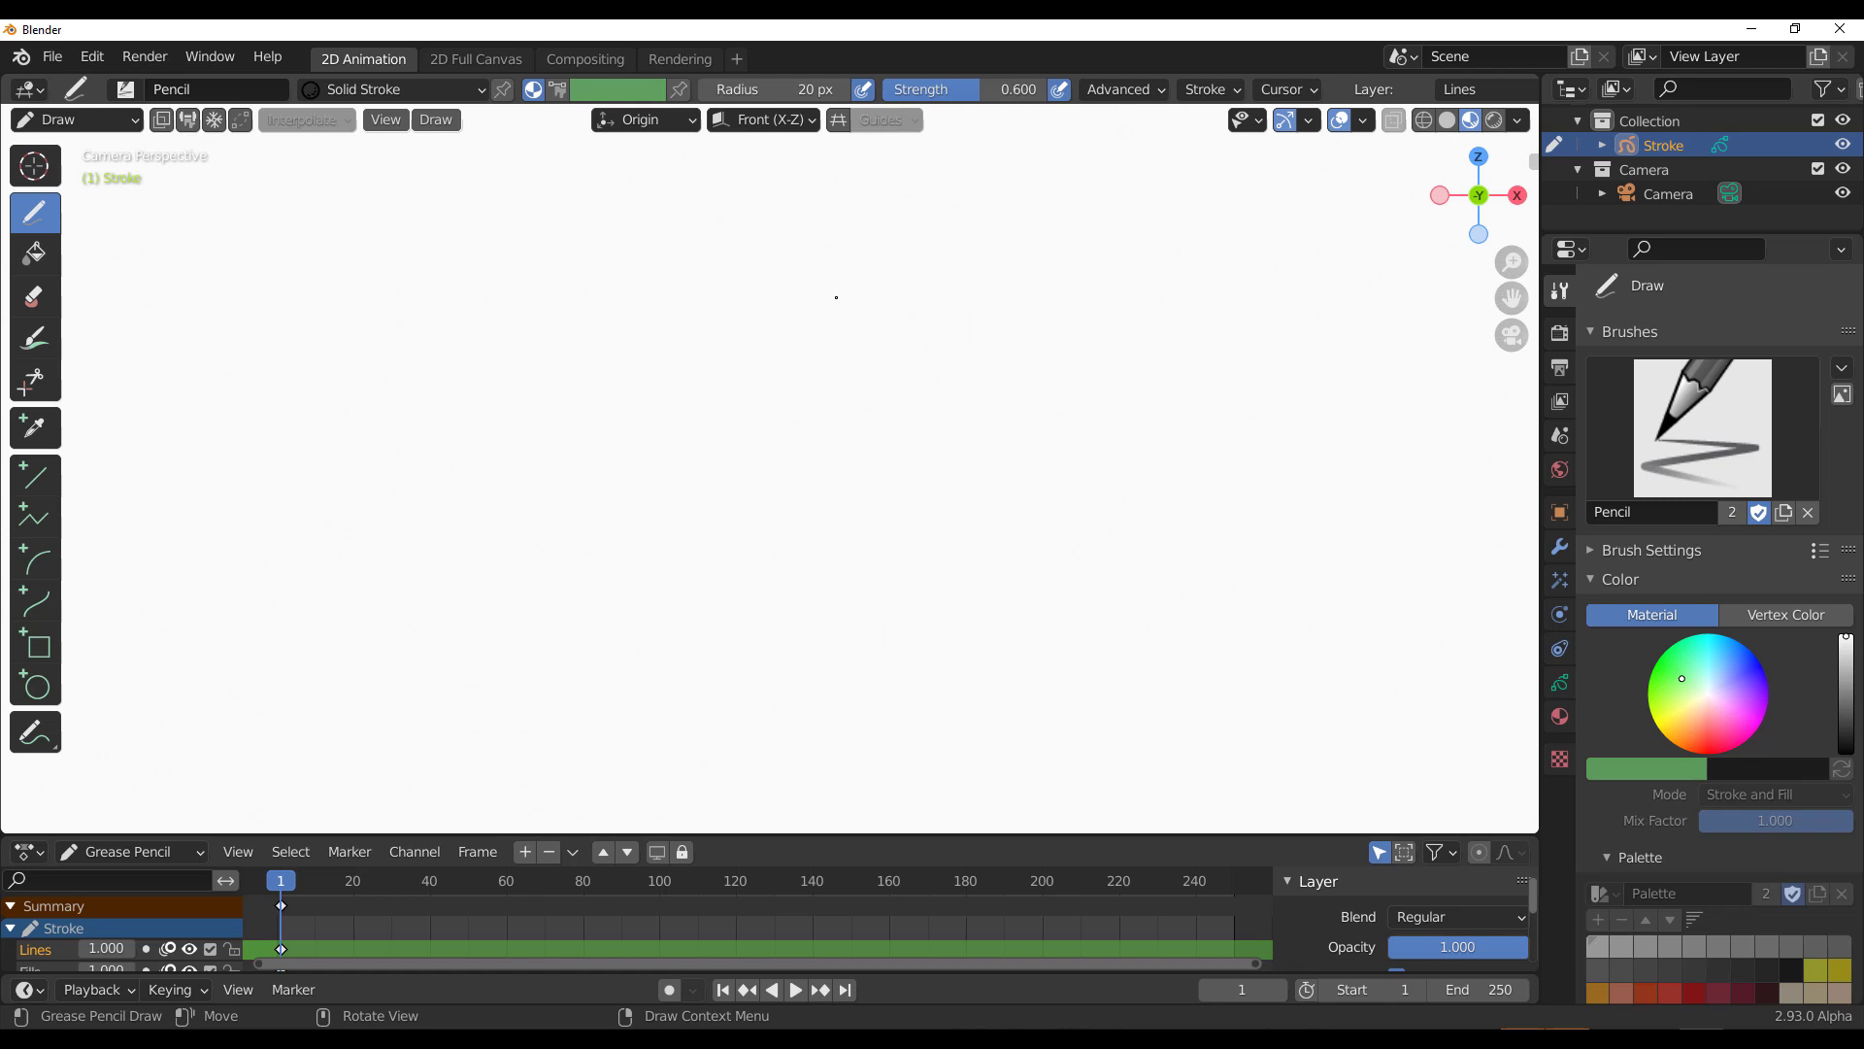
mouse_move(1026, 224)
left_mouse_down()
mouse_move(675, 240)
mouse_move(996, 336)
mouse_move(723, 402)
mouse_move(609, 473)
mouse_move(913, 519)
mouse_move(450, 620)
mouse_move(333, 692)
left_mouse_up()
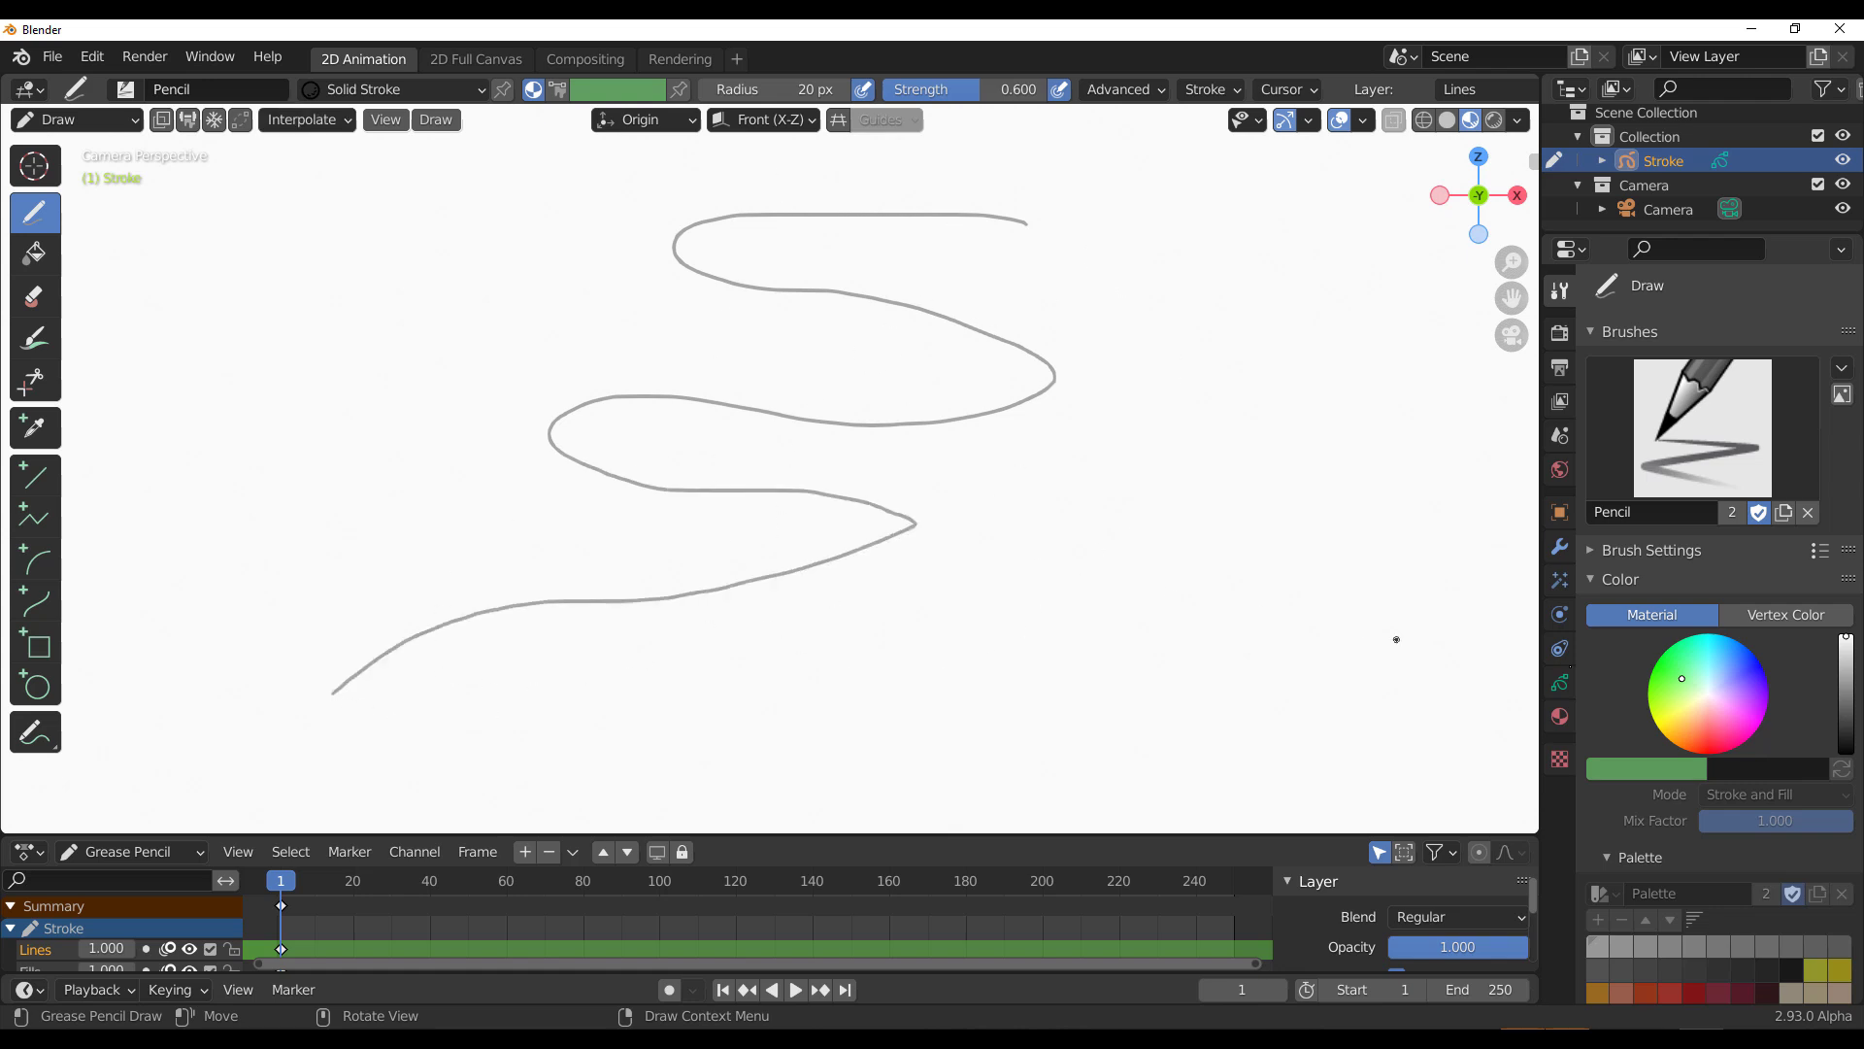
Step: Add a Noise modifier to the Stroke object and set its Noise Scale to 0.536
left_click(1559, 548)
left_click(1647, 328)
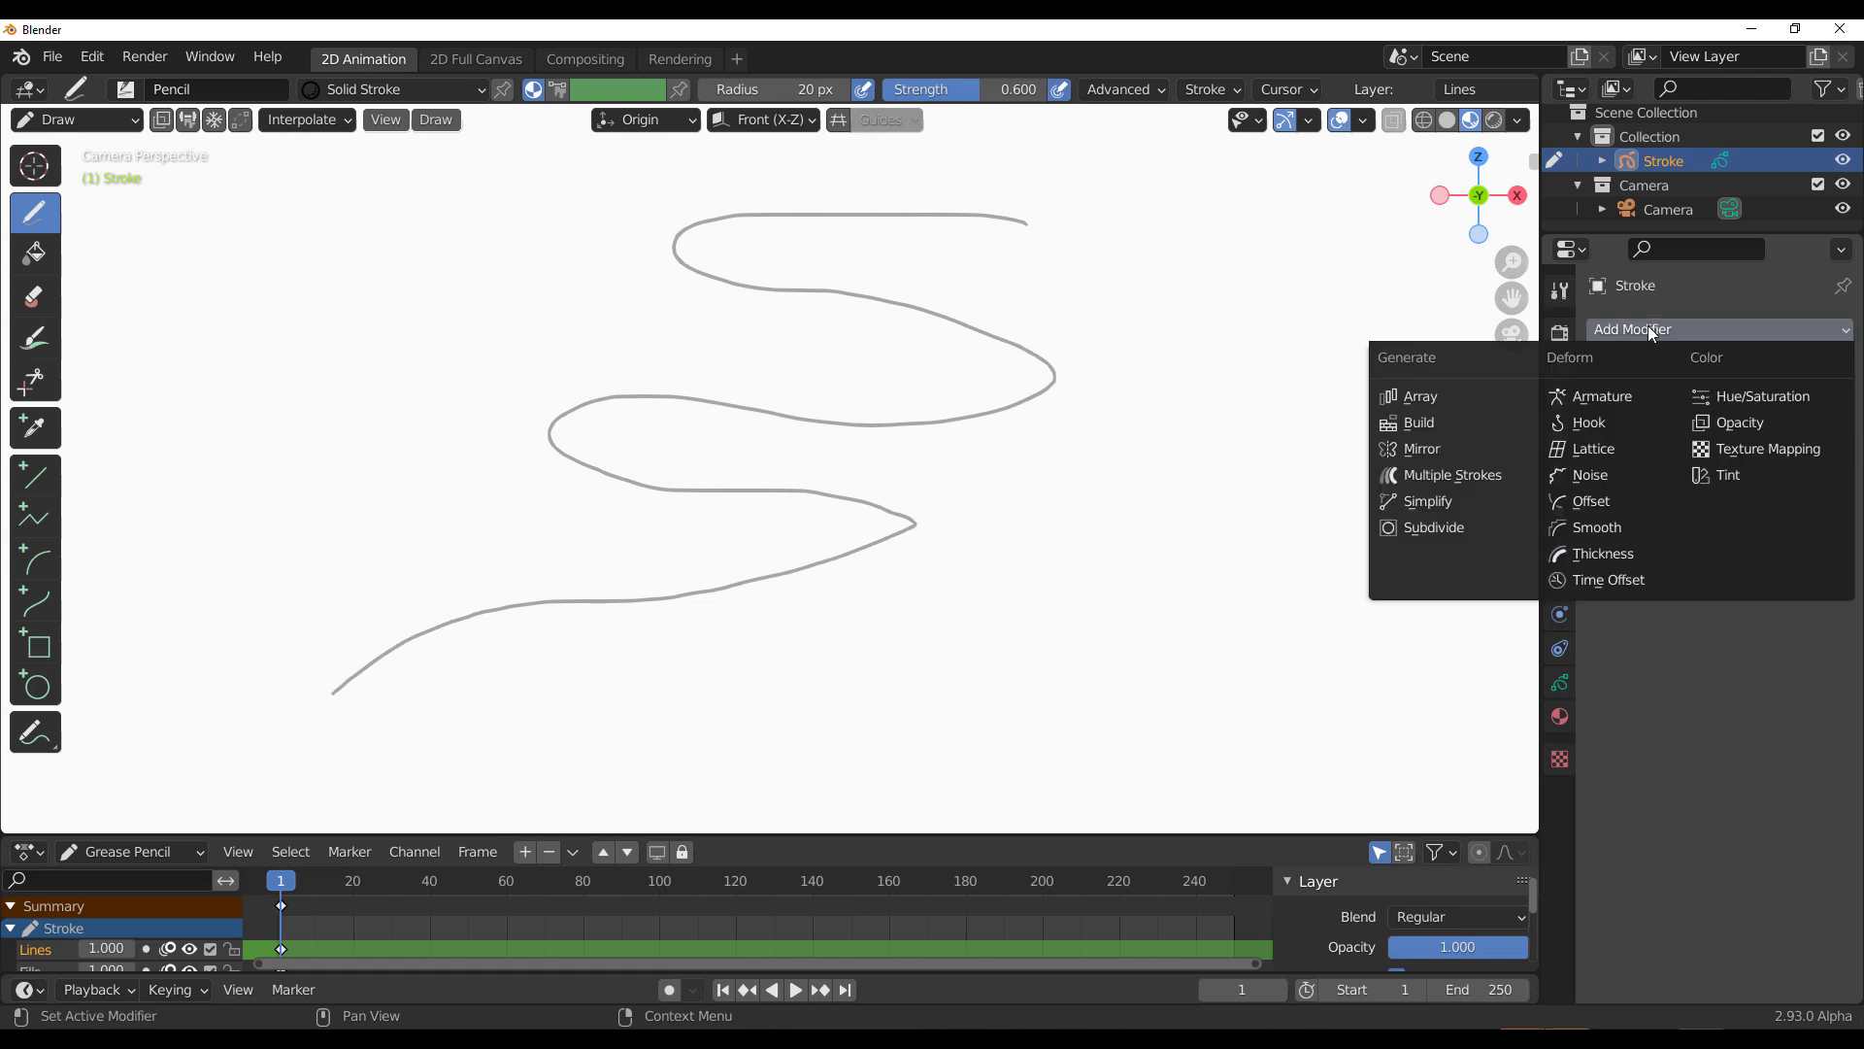
left_click(1620, 474)
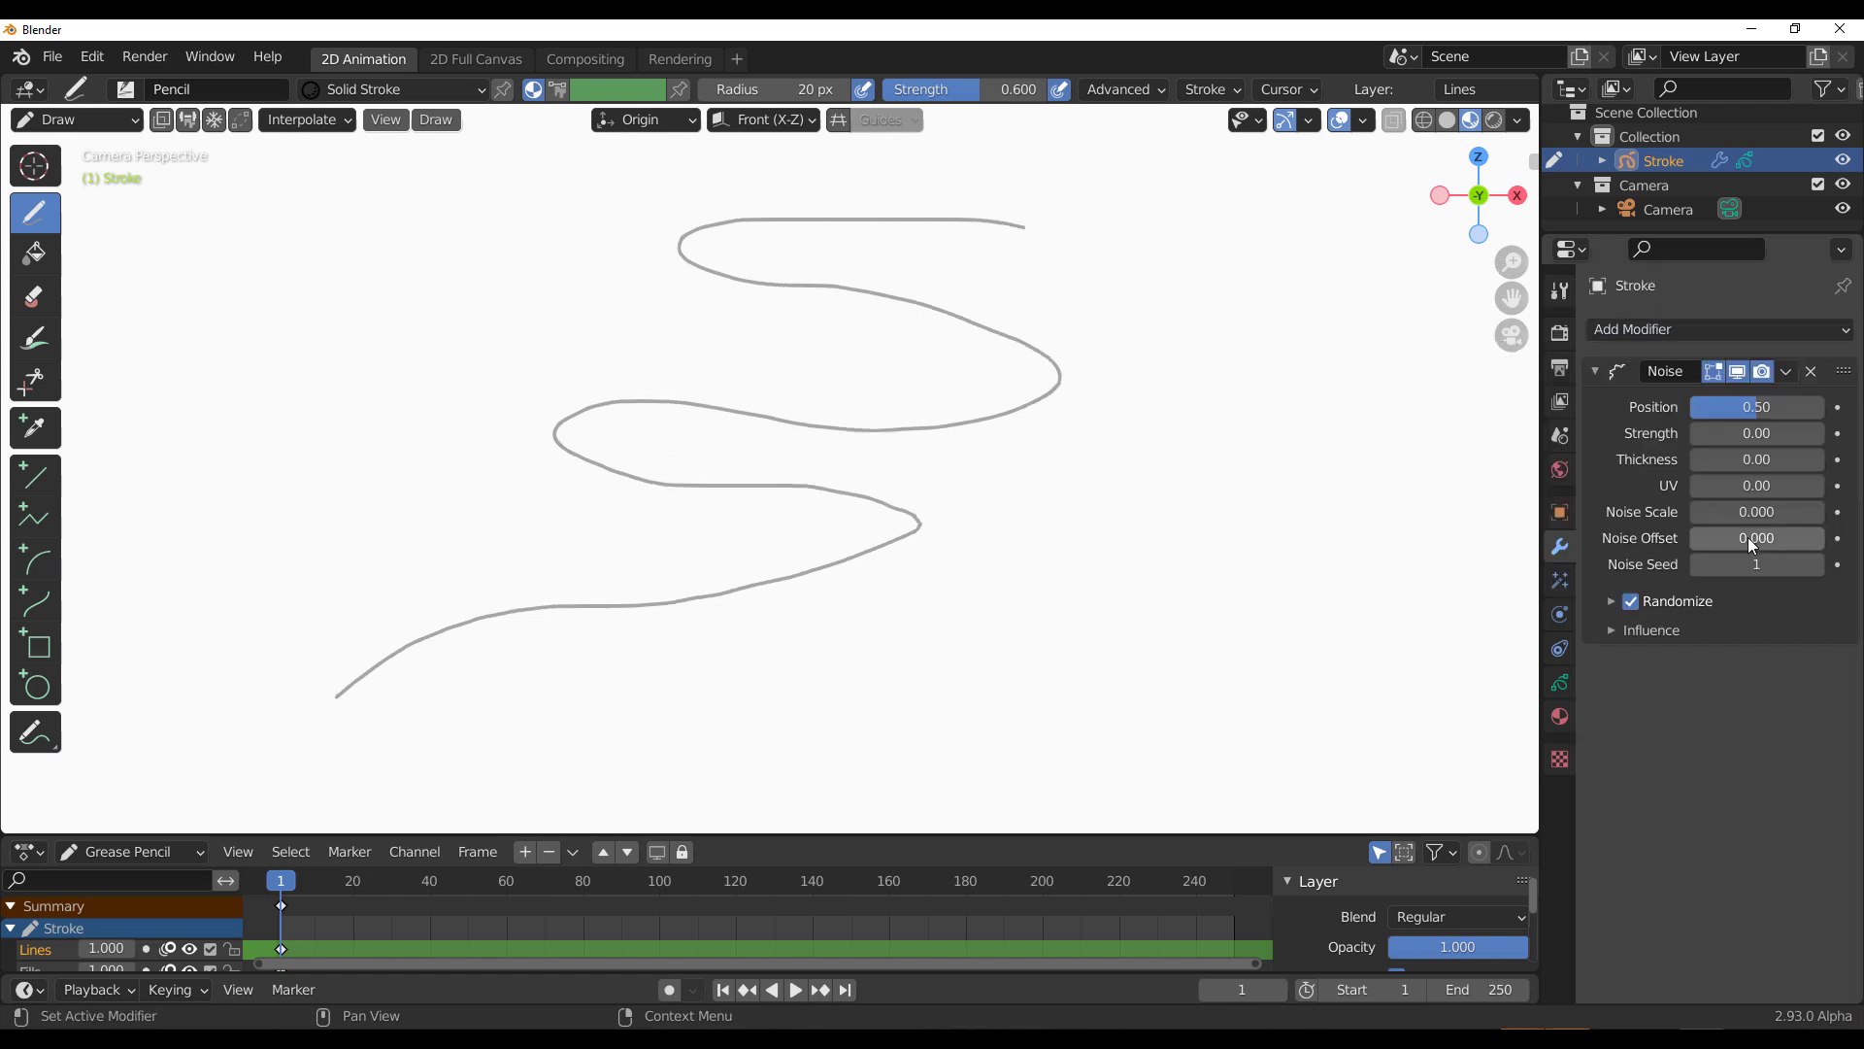
mouse_move(1732, 515)
left_mouse_down()
mouse_move(1806, 538)
mouse_move(1719, 538)
mouse_move(1806, 538)
mouse_move(1738, 538)
left_mouse_up()
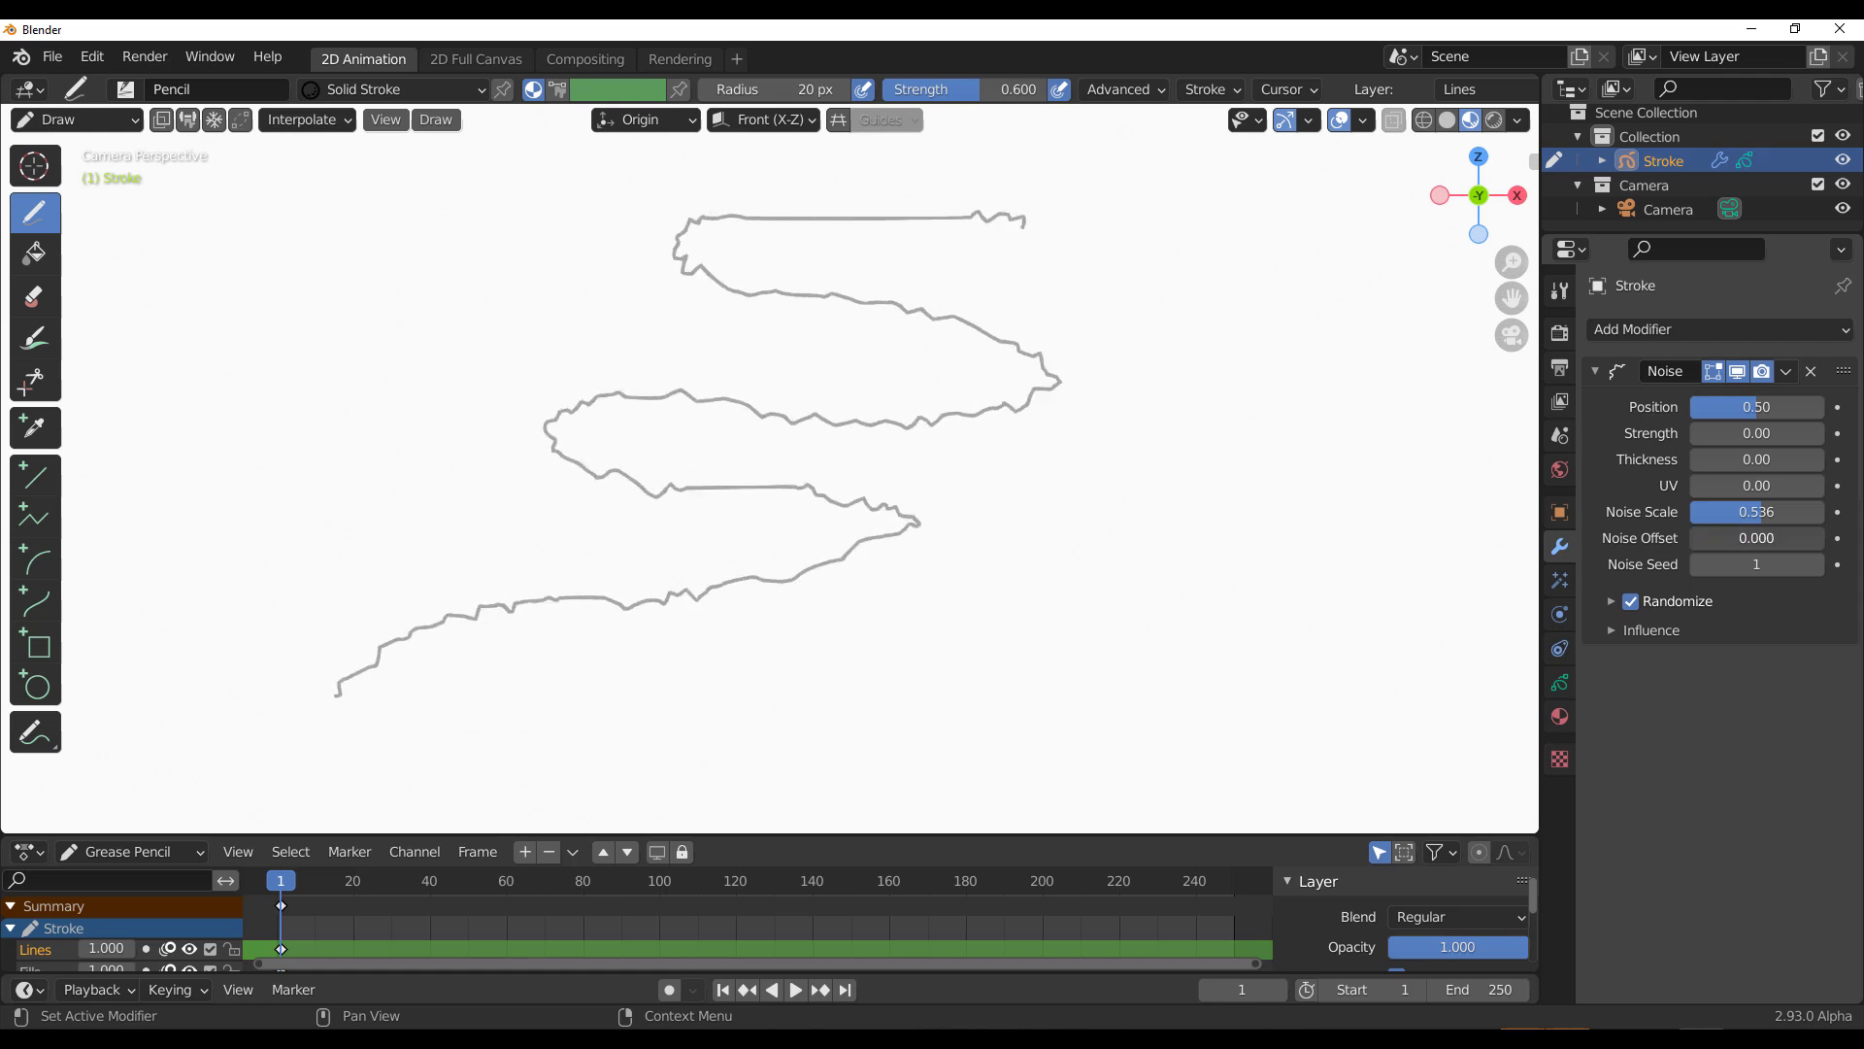
Step: Show the Grease Pencil Tools and use Box Deform to pull both upper cage corners inward and down
key("n")
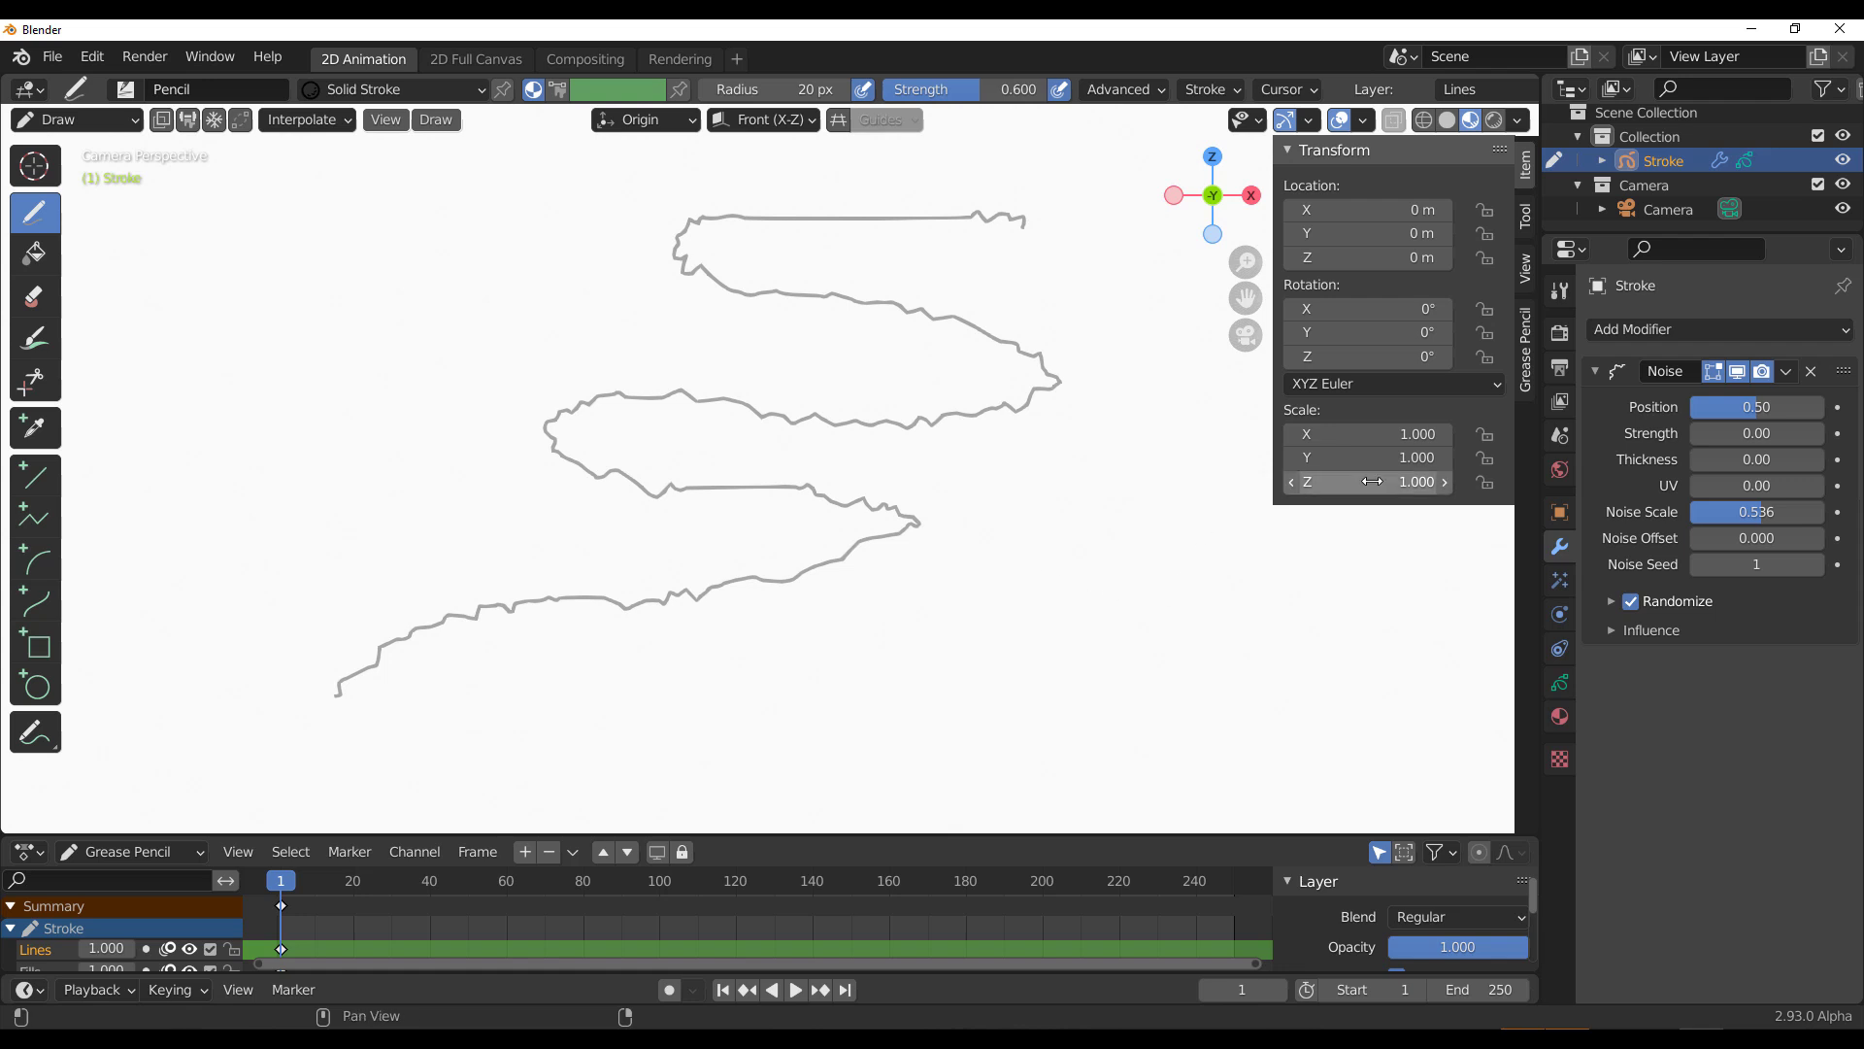
left_click(1527, 349)
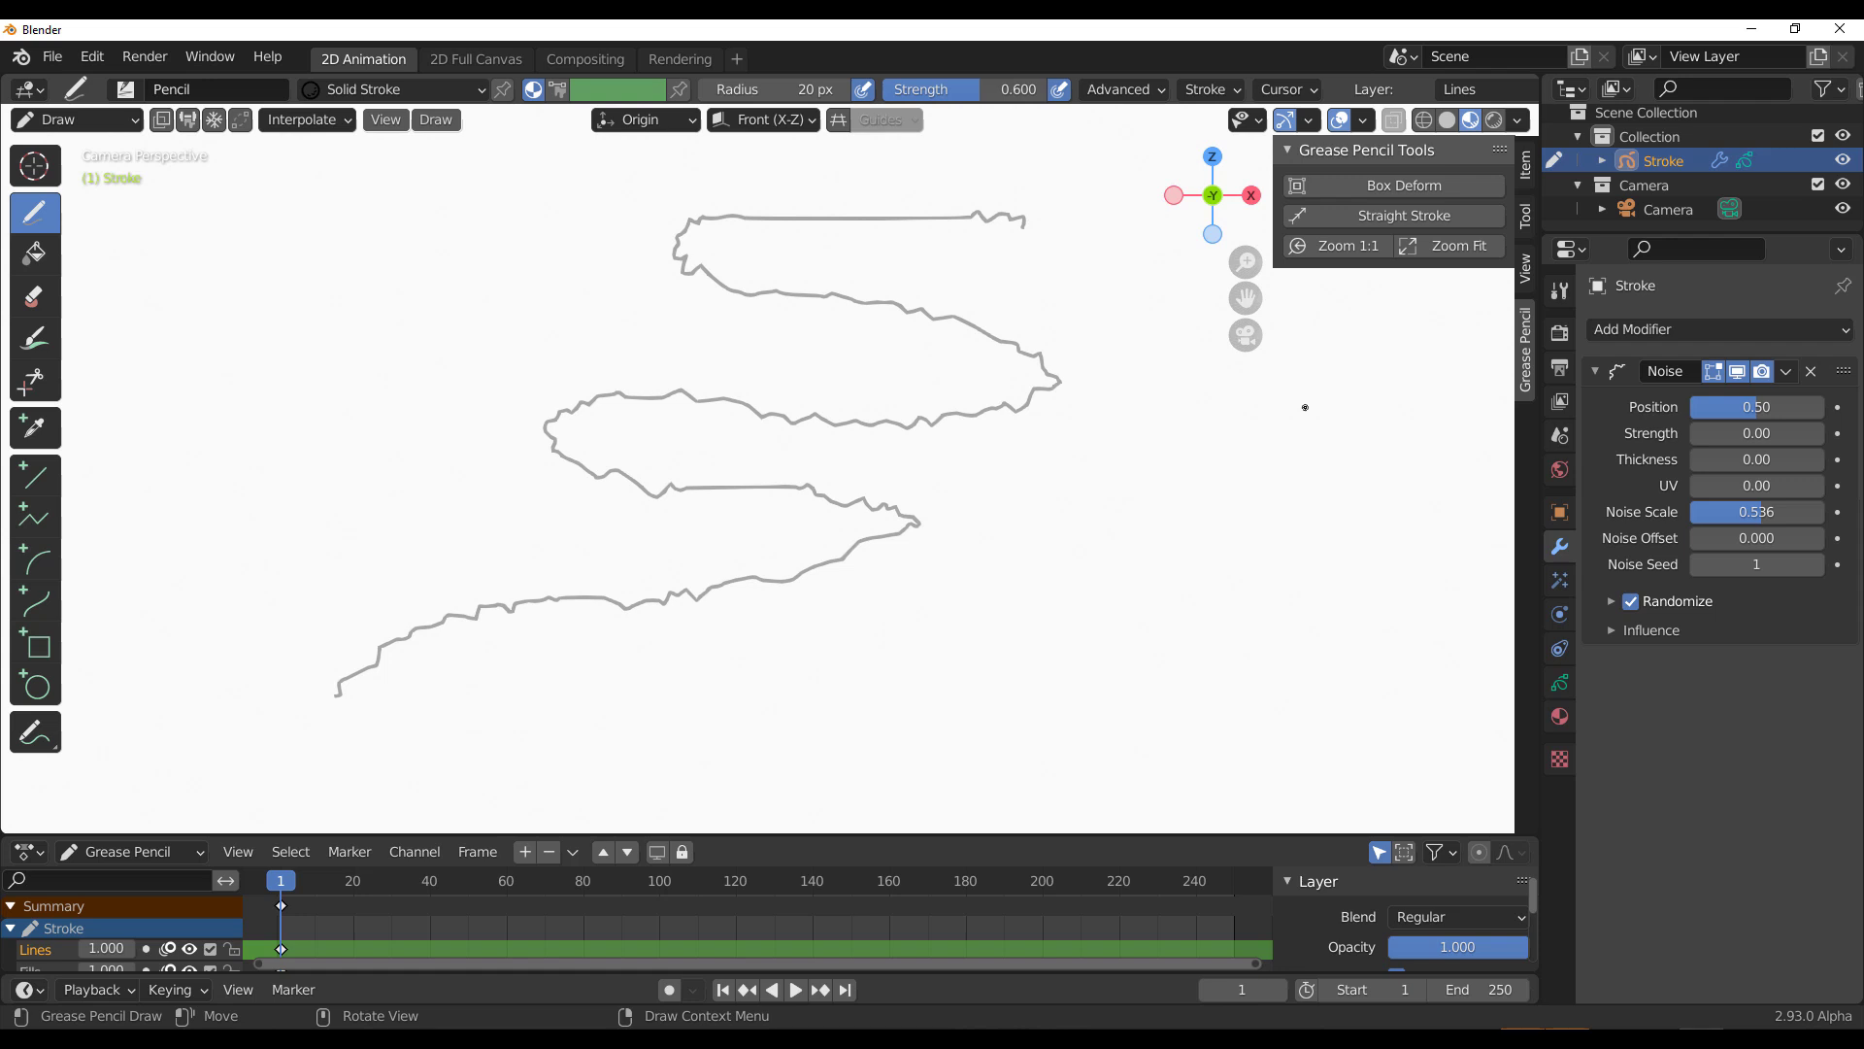
left_click(1378, 185)
mouse_move(1052, 213)
left_mouse_down()
mouse_move(603, 470)
mouse_move(1301, 146)
mouse_move(470, 595)
mouse_move(1294, 124)
mouse_move(446, 388)
mouse_move(1056, 274)
left_mouse_up()
mouse_move(329, 213)
left_mouse_down()
mouse_move(650, 380)
mouse_move(435, 295)
left_mouse_up()
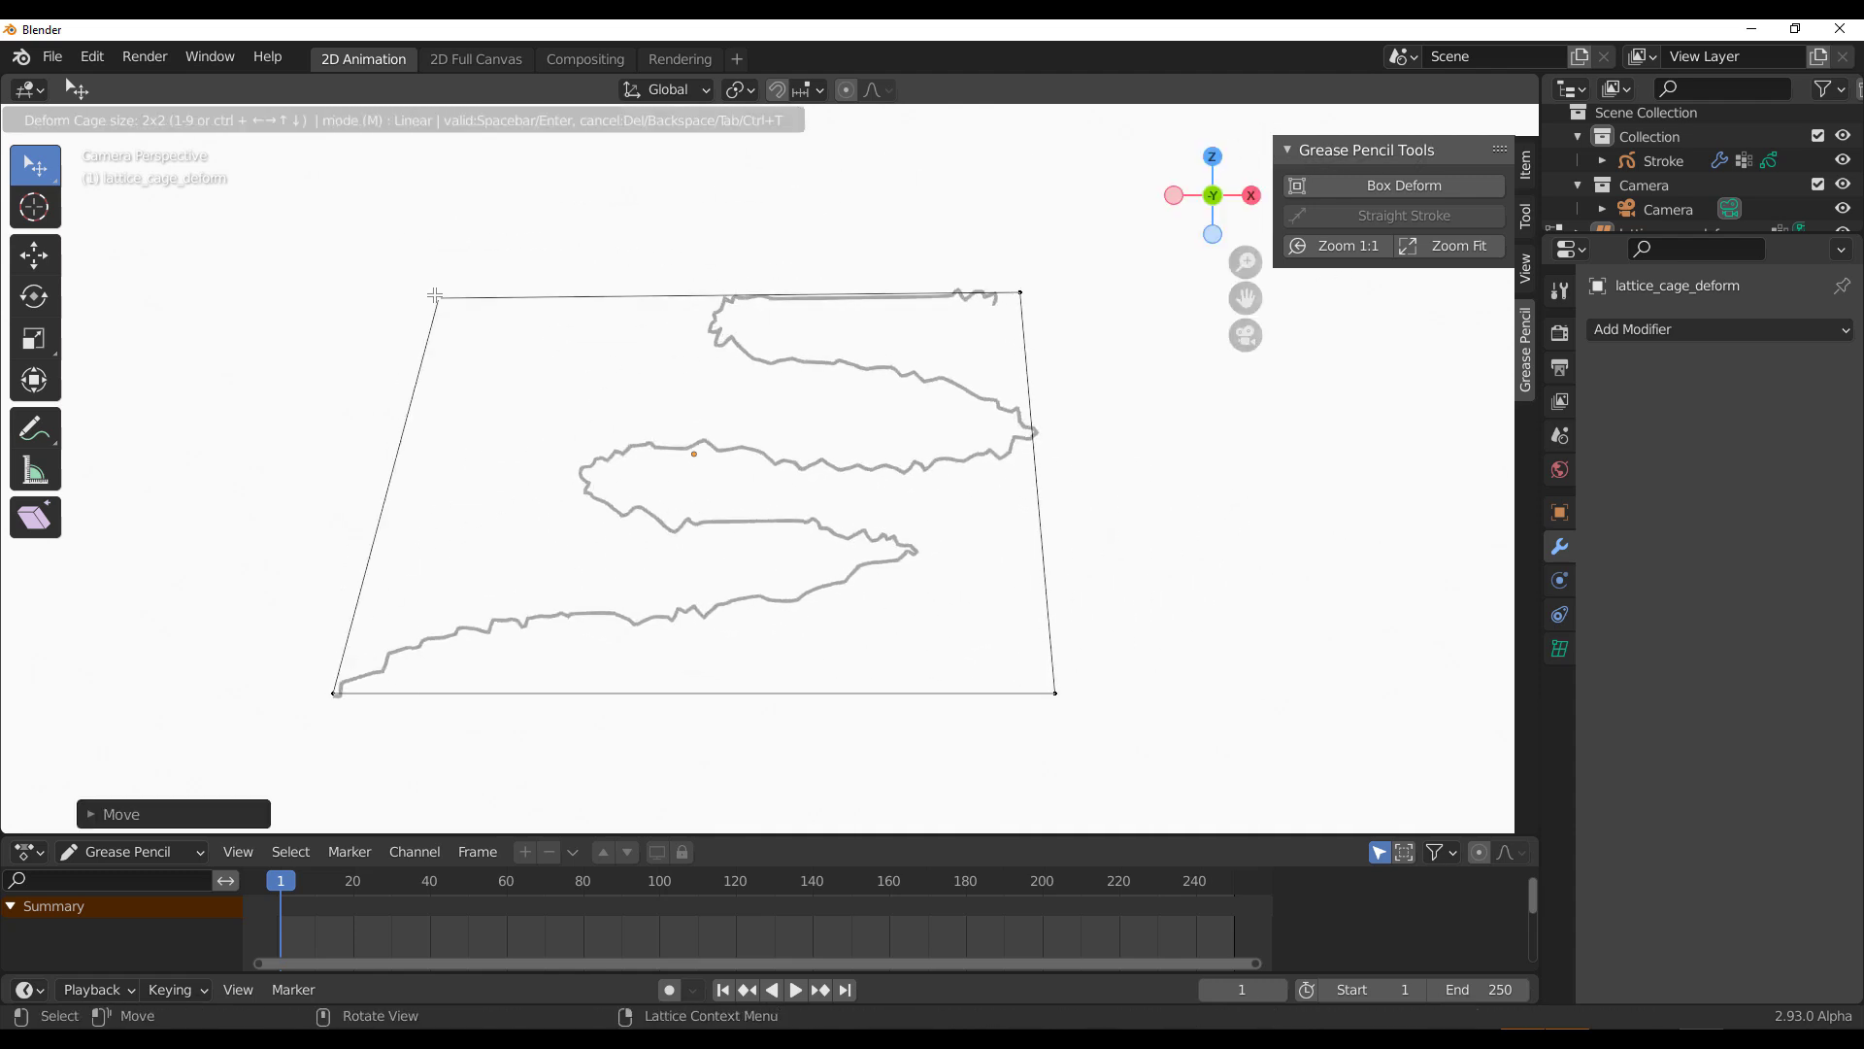
key("Return")
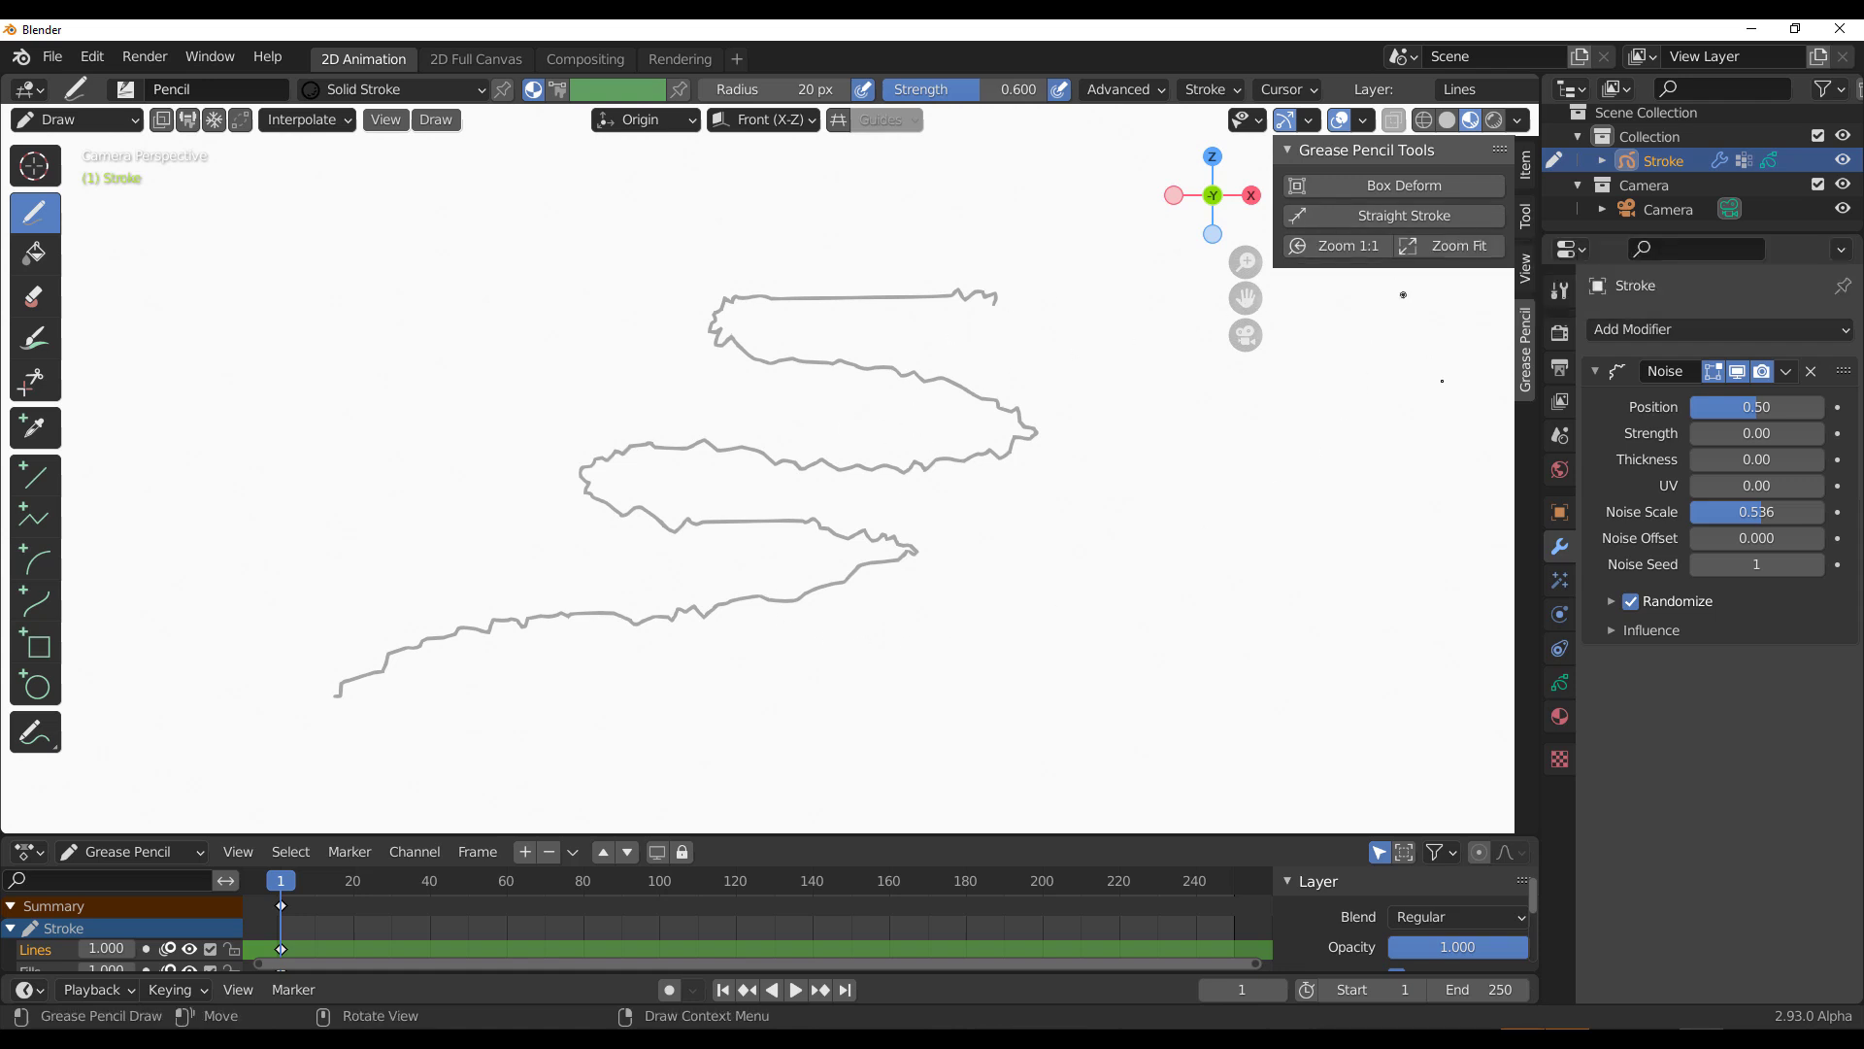
Step: Straighten the wavy line with Straight Stroke, and check it with the Noise modifier's viewport display temporarily off
left_click(1404, 220)
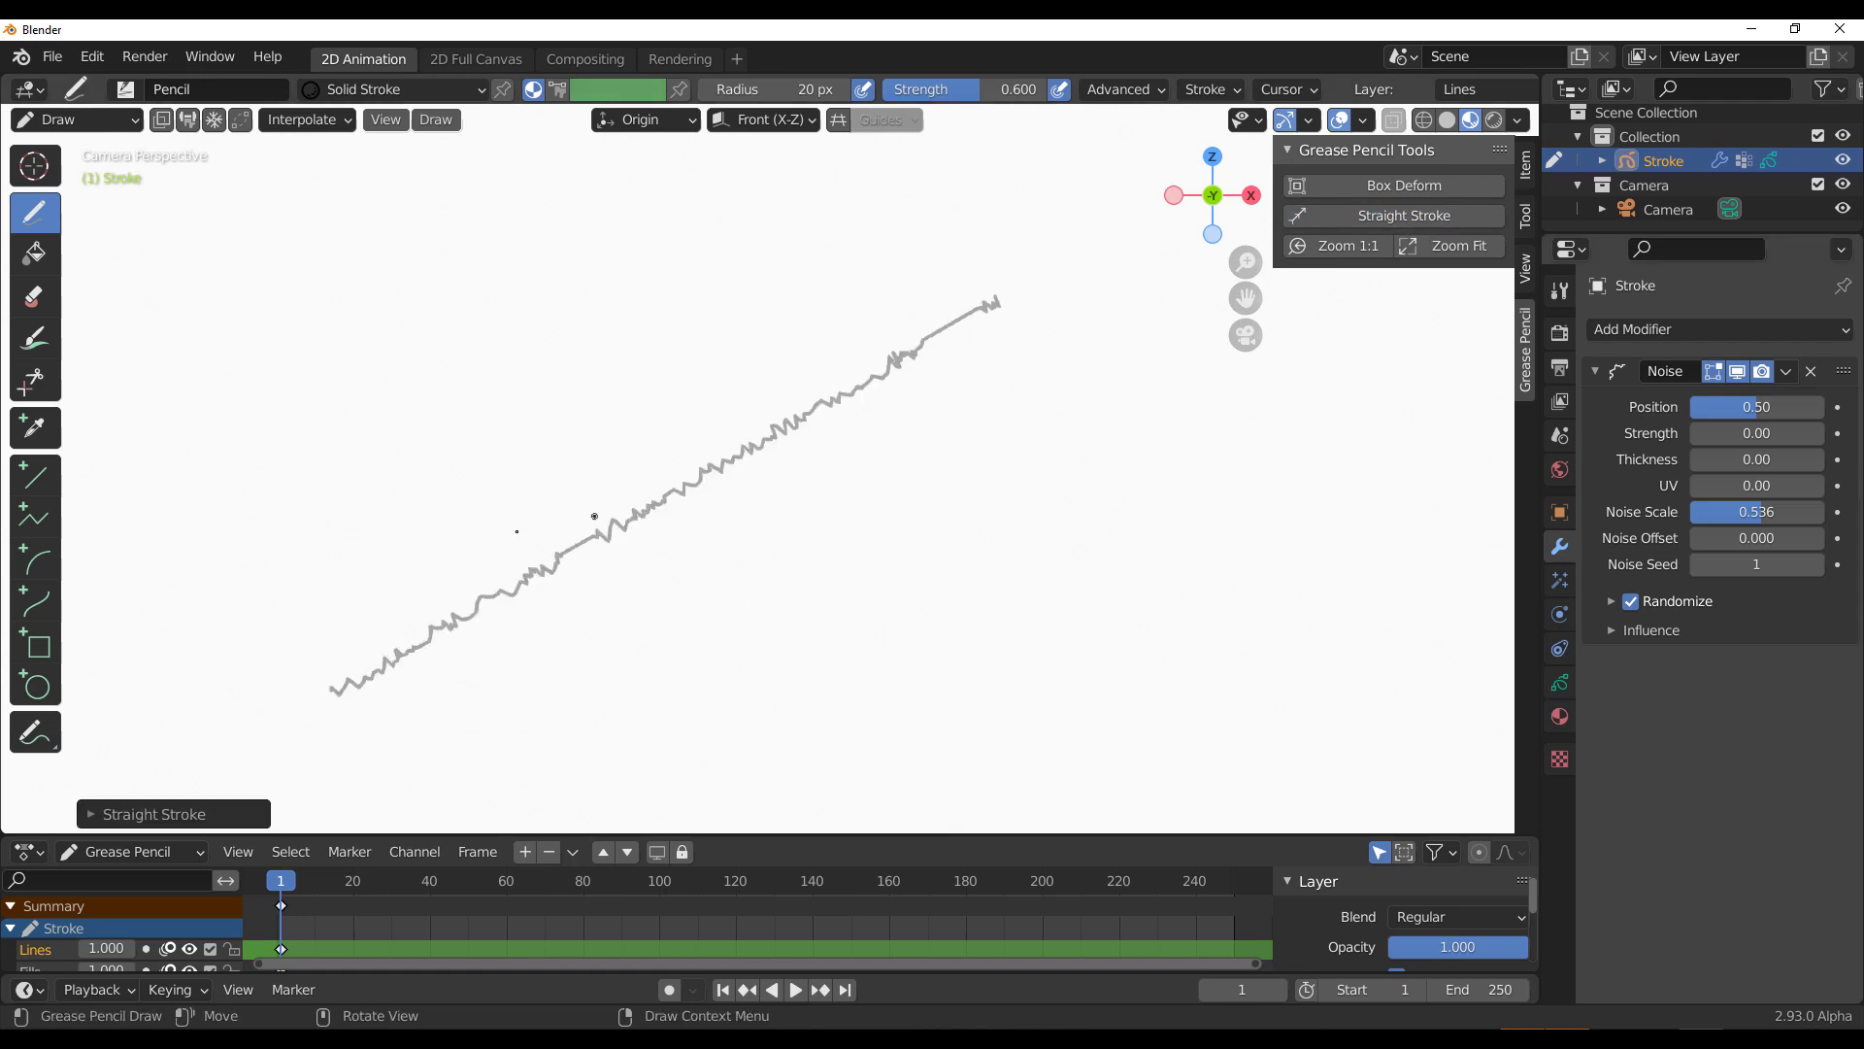
left_click(1738, 371)
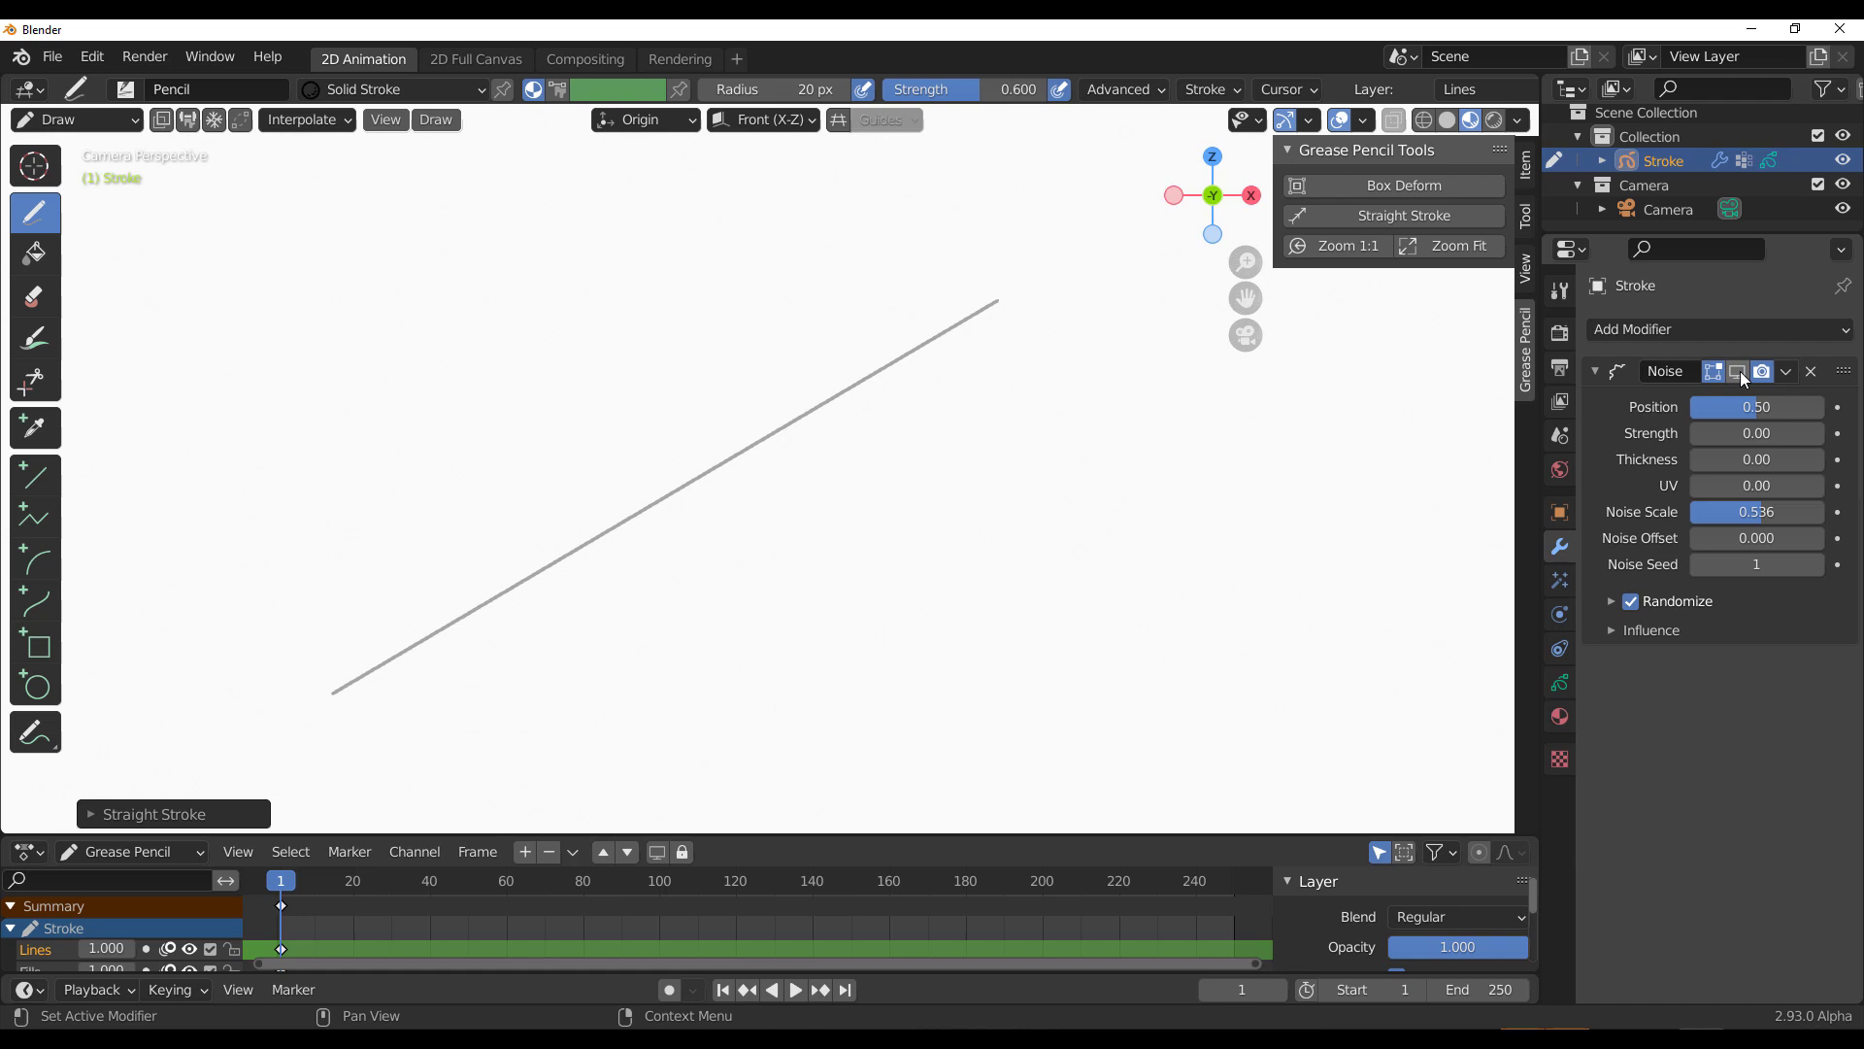
left_click(1739, 371)
Step: Try a Noise Offset of 26.429 on the straightened stroke, and remove the Noise modifier
mouse_move(1745, 538)
left_mouse_down()
mouse_move(1796, 538)
mouse_move(1748, 538)
mouse_move(1778, 537)
left_mouse_up()
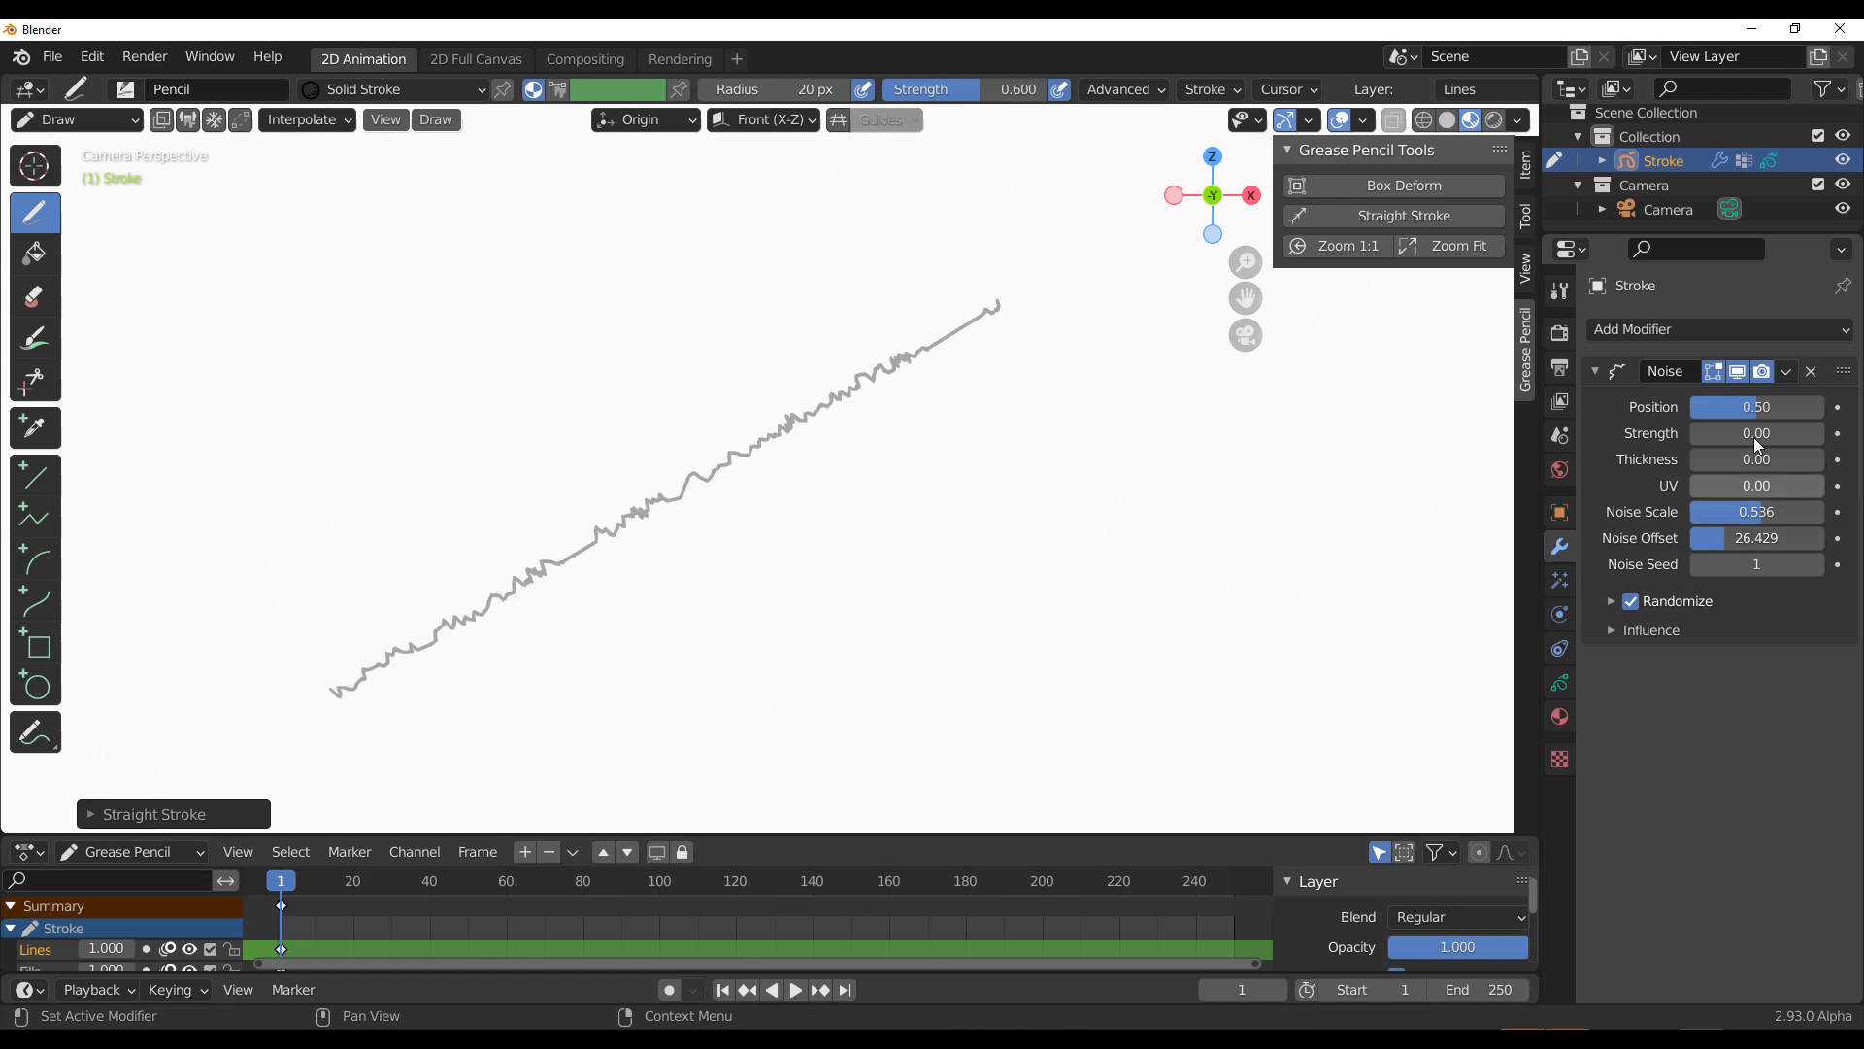
left_click(1810, 373)
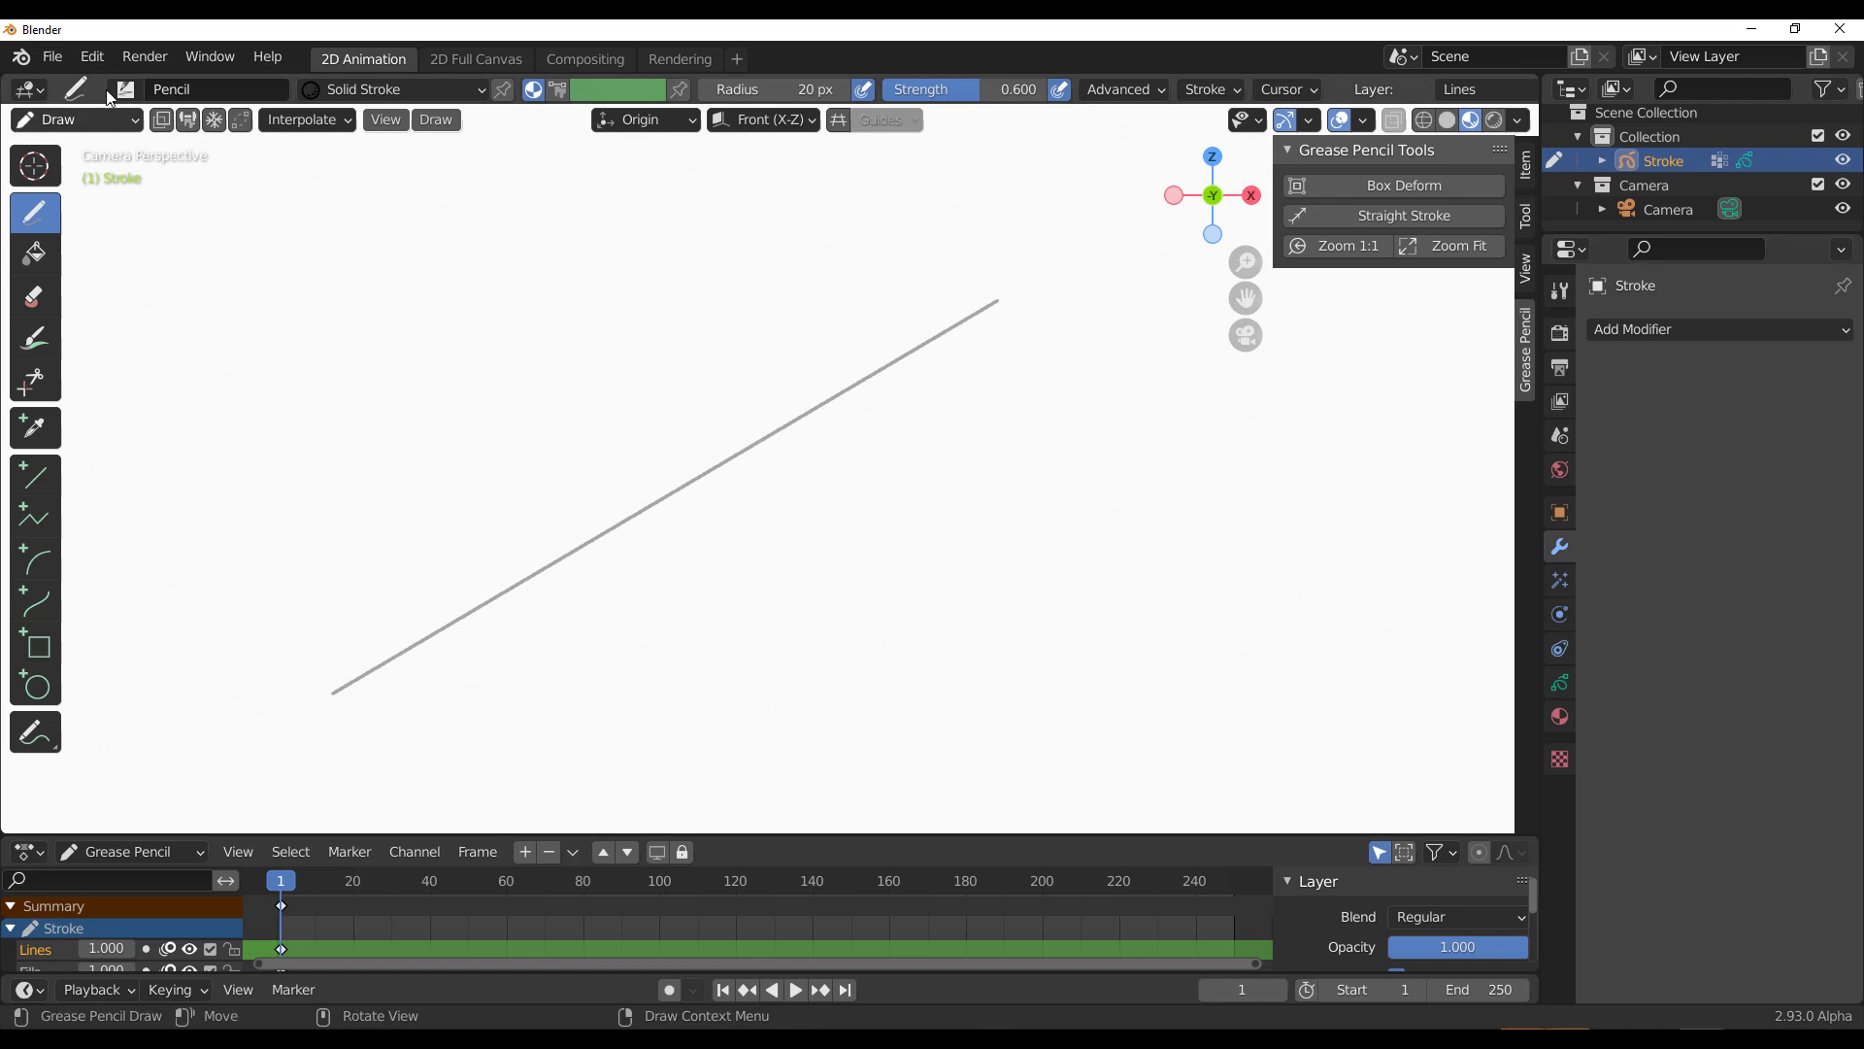
Step: Search the add-on preferences for "grea" and review the Grease Pencil Tools settings in an enlarged Preferences window
left_click(93, 57)
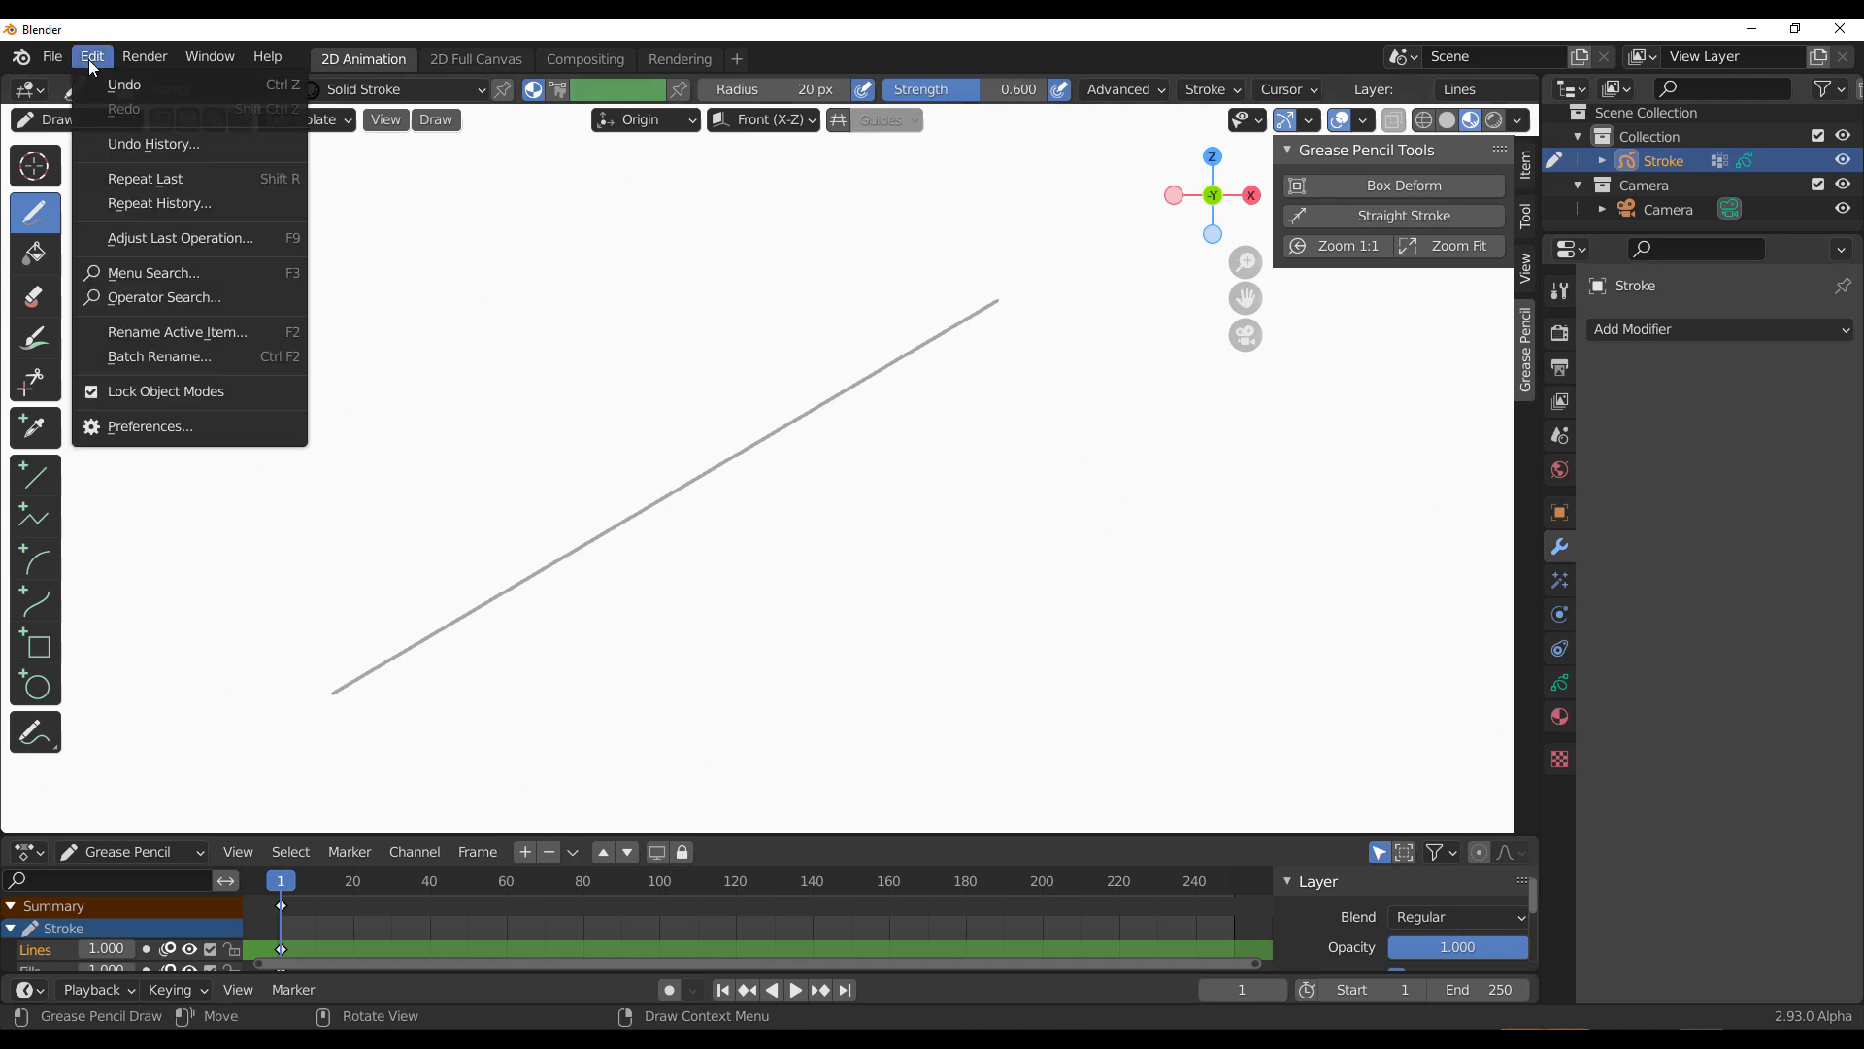
left_click(146, 427)
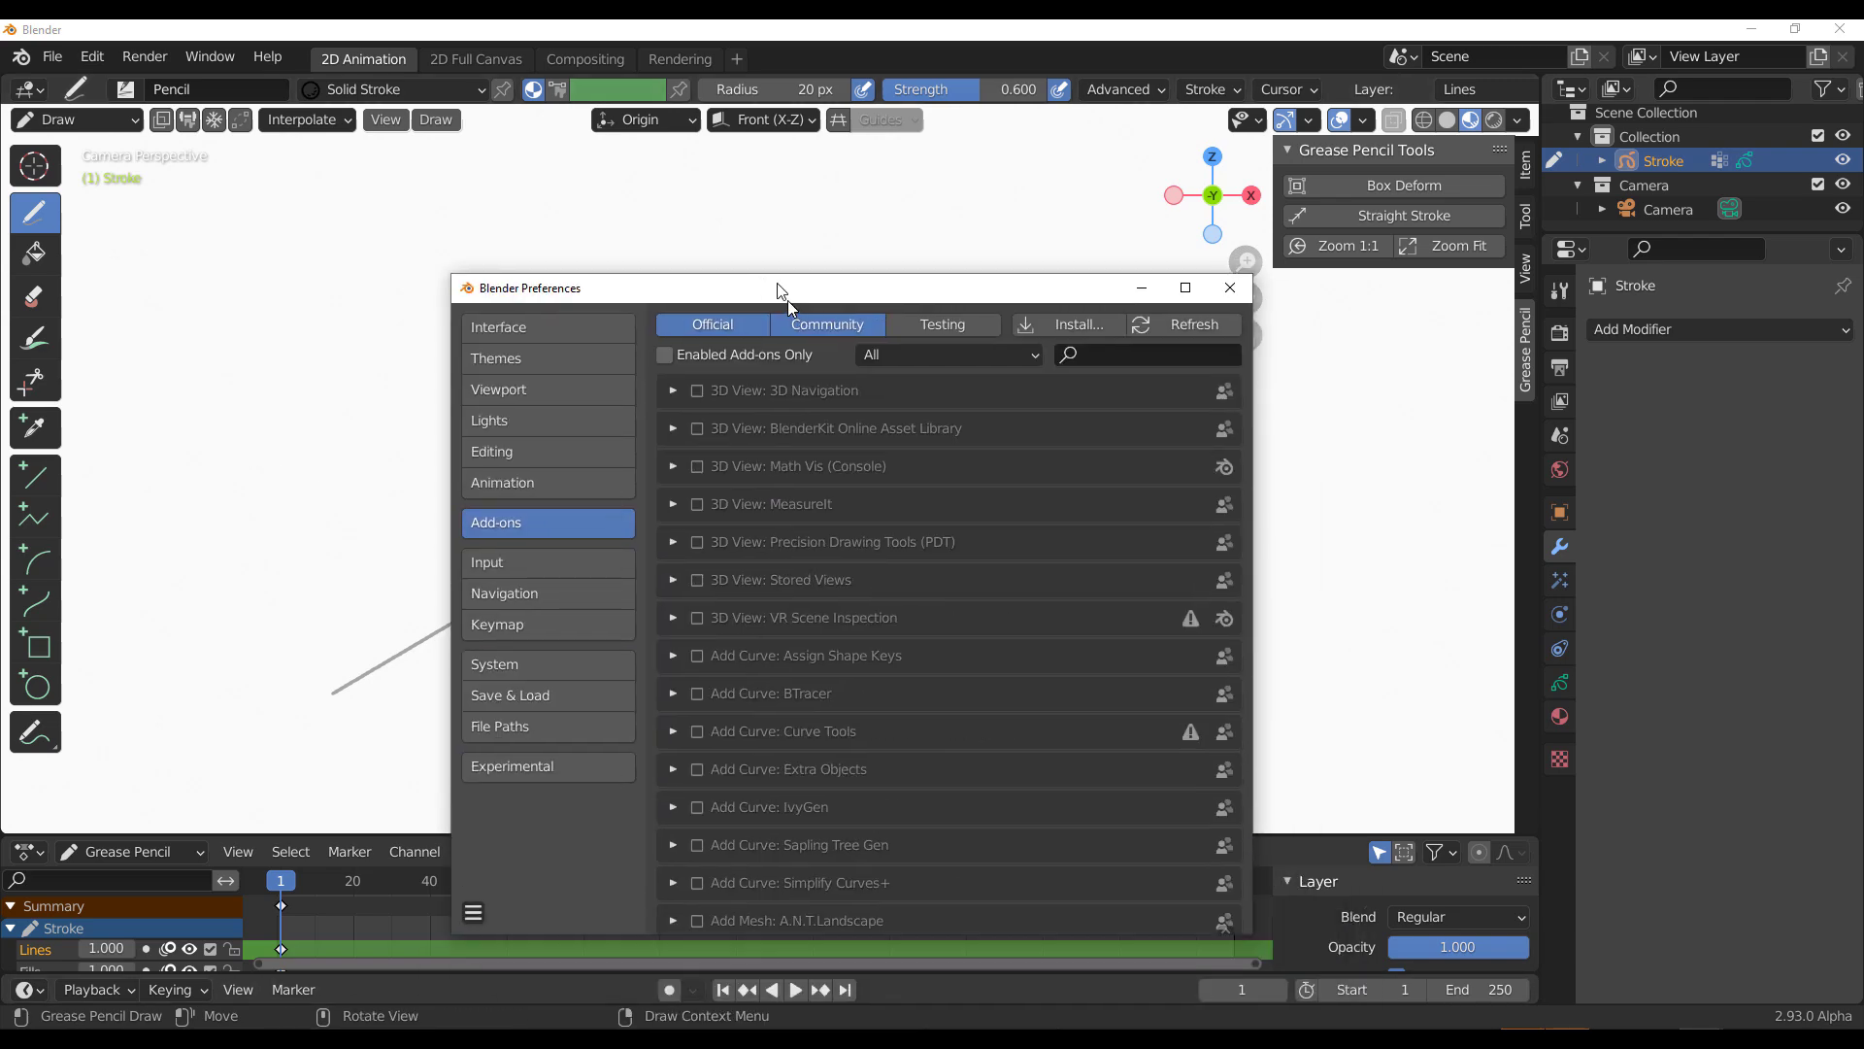
left_click(1091, 323)
type("grea")
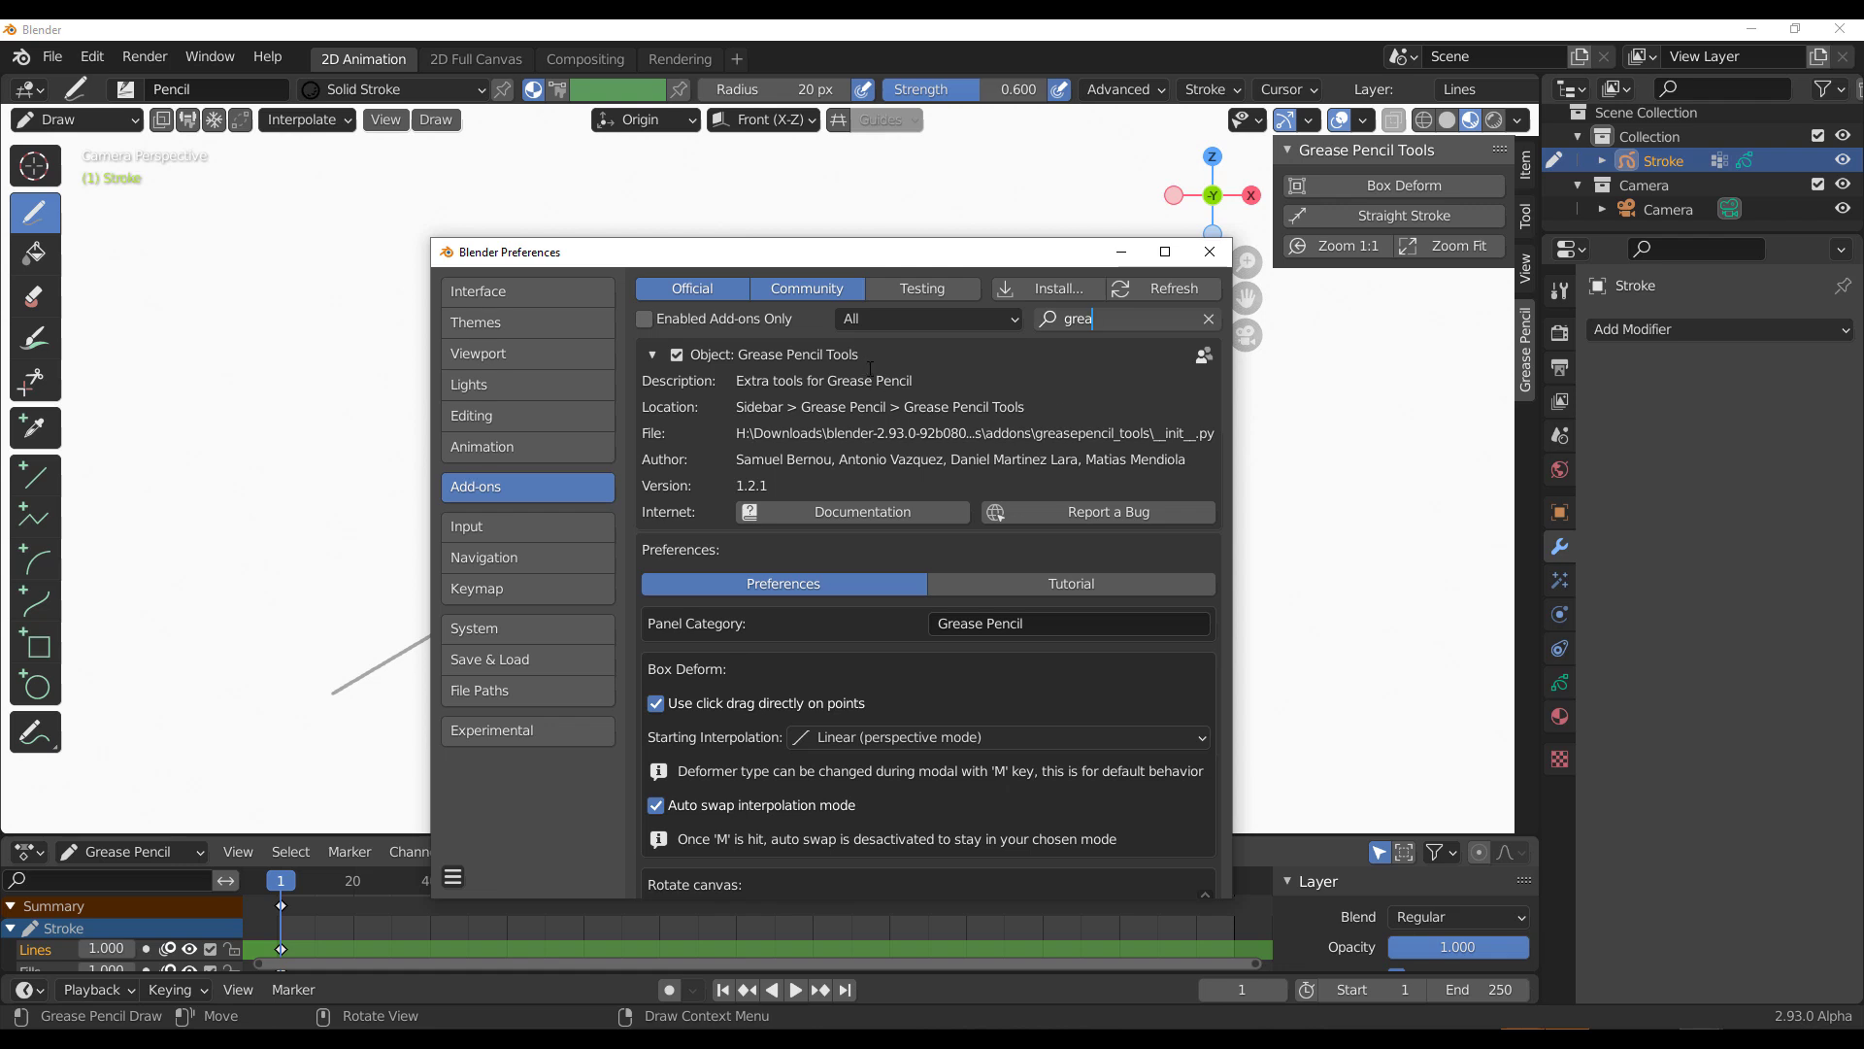
left_click_drag(956, 252, 903, 90)
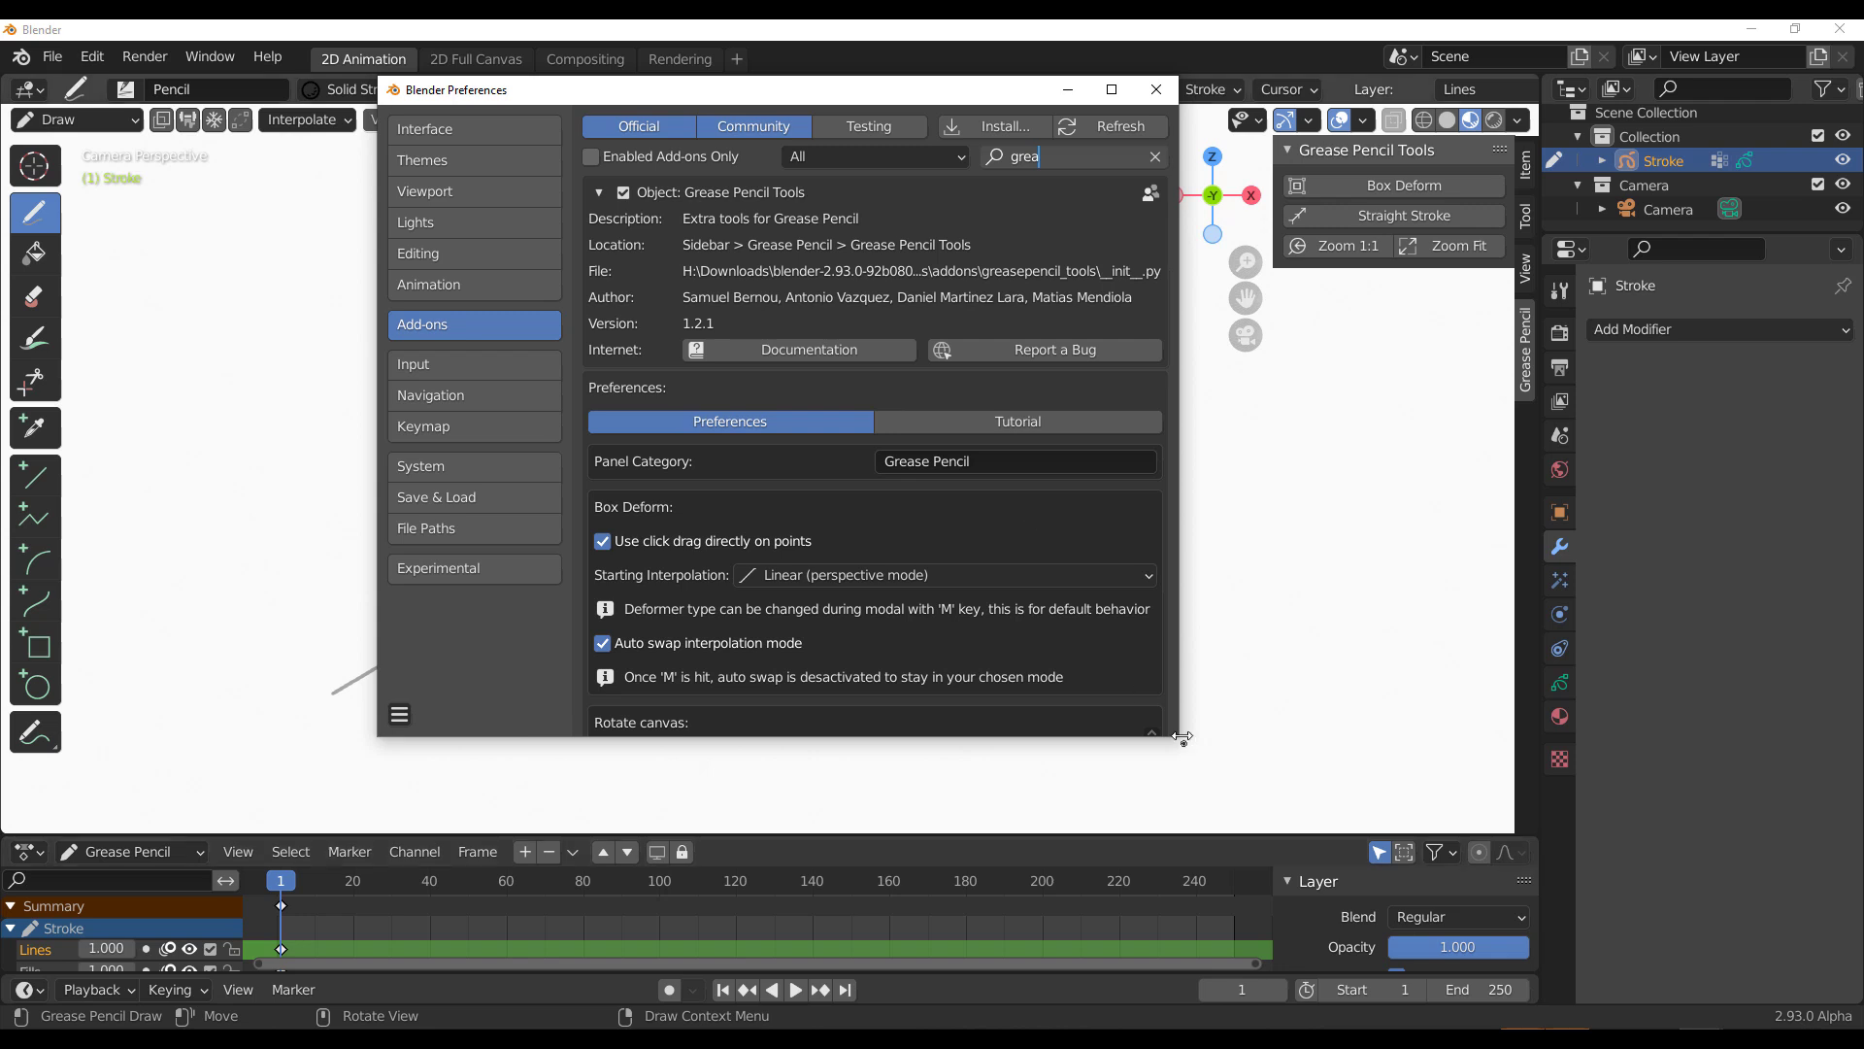
left_click_drag(1180, 736, 1314, 950)
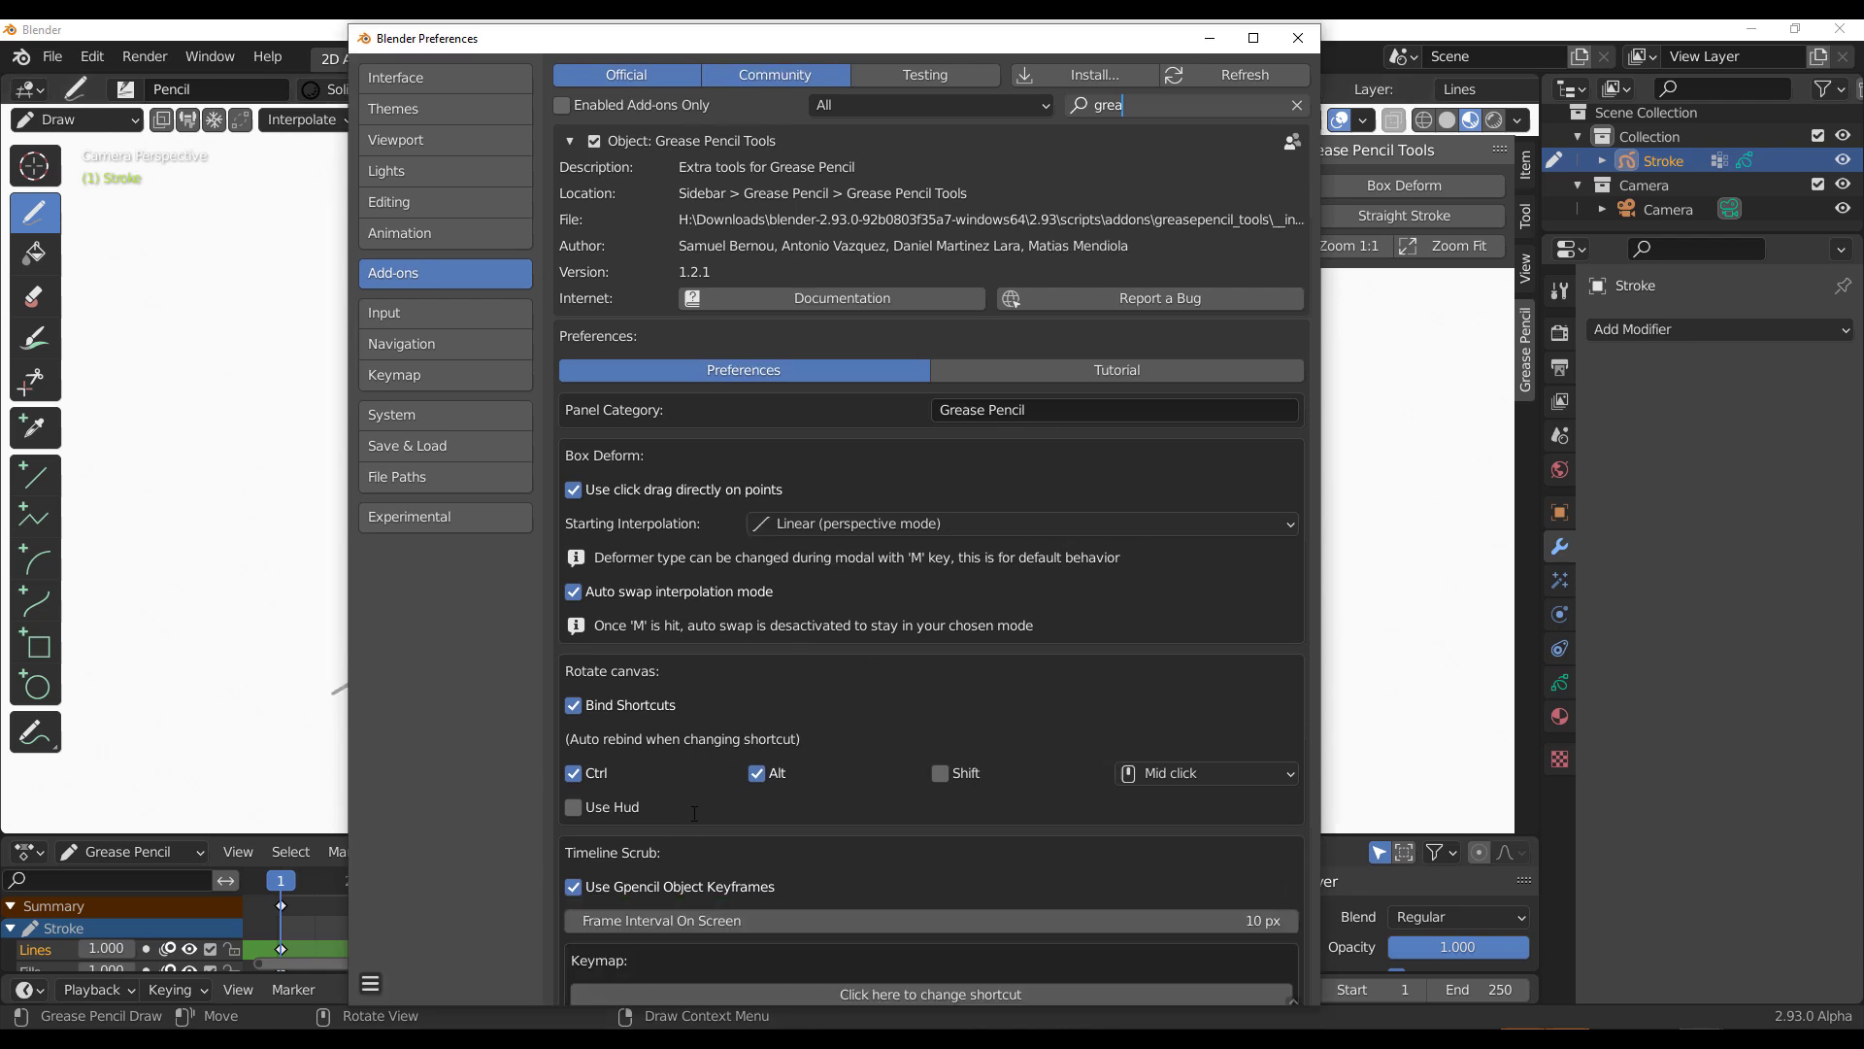
left_click(1296, 41)
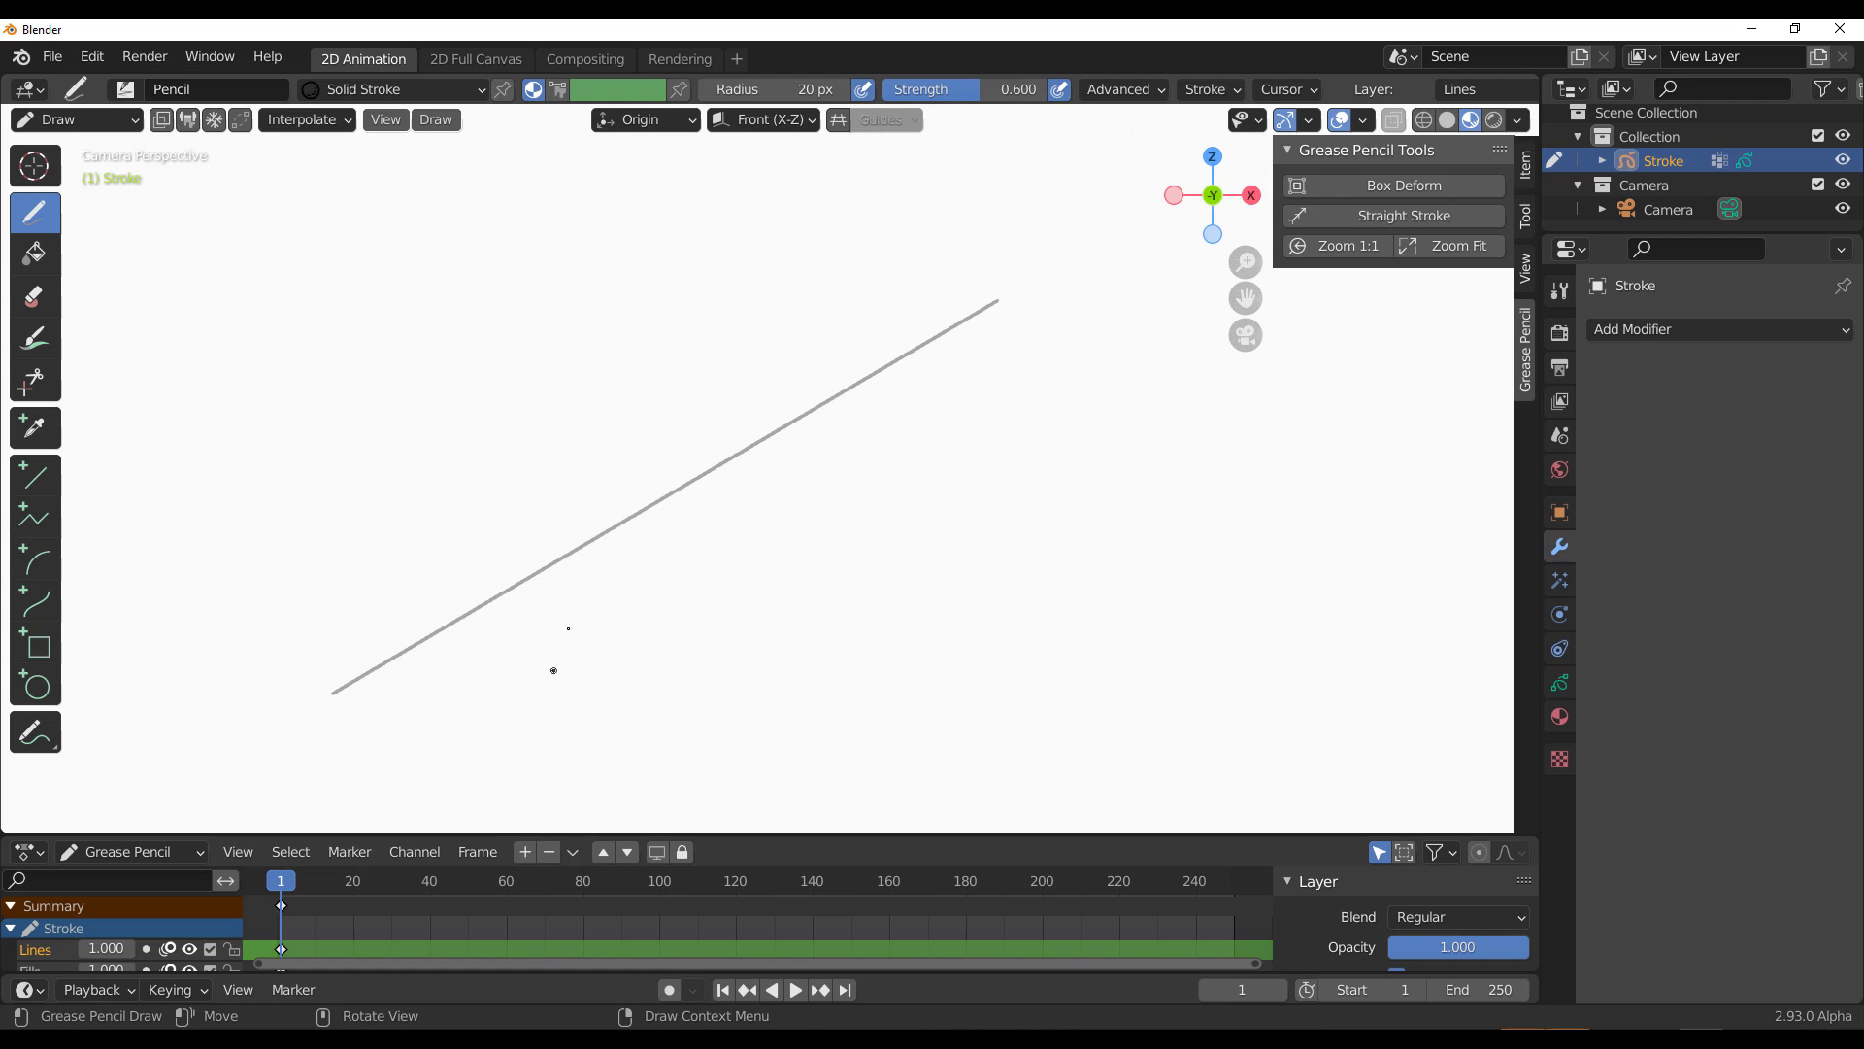
Step: Draw a different curved pencil stroke on each of frames 5, 10 and 15
key("space")
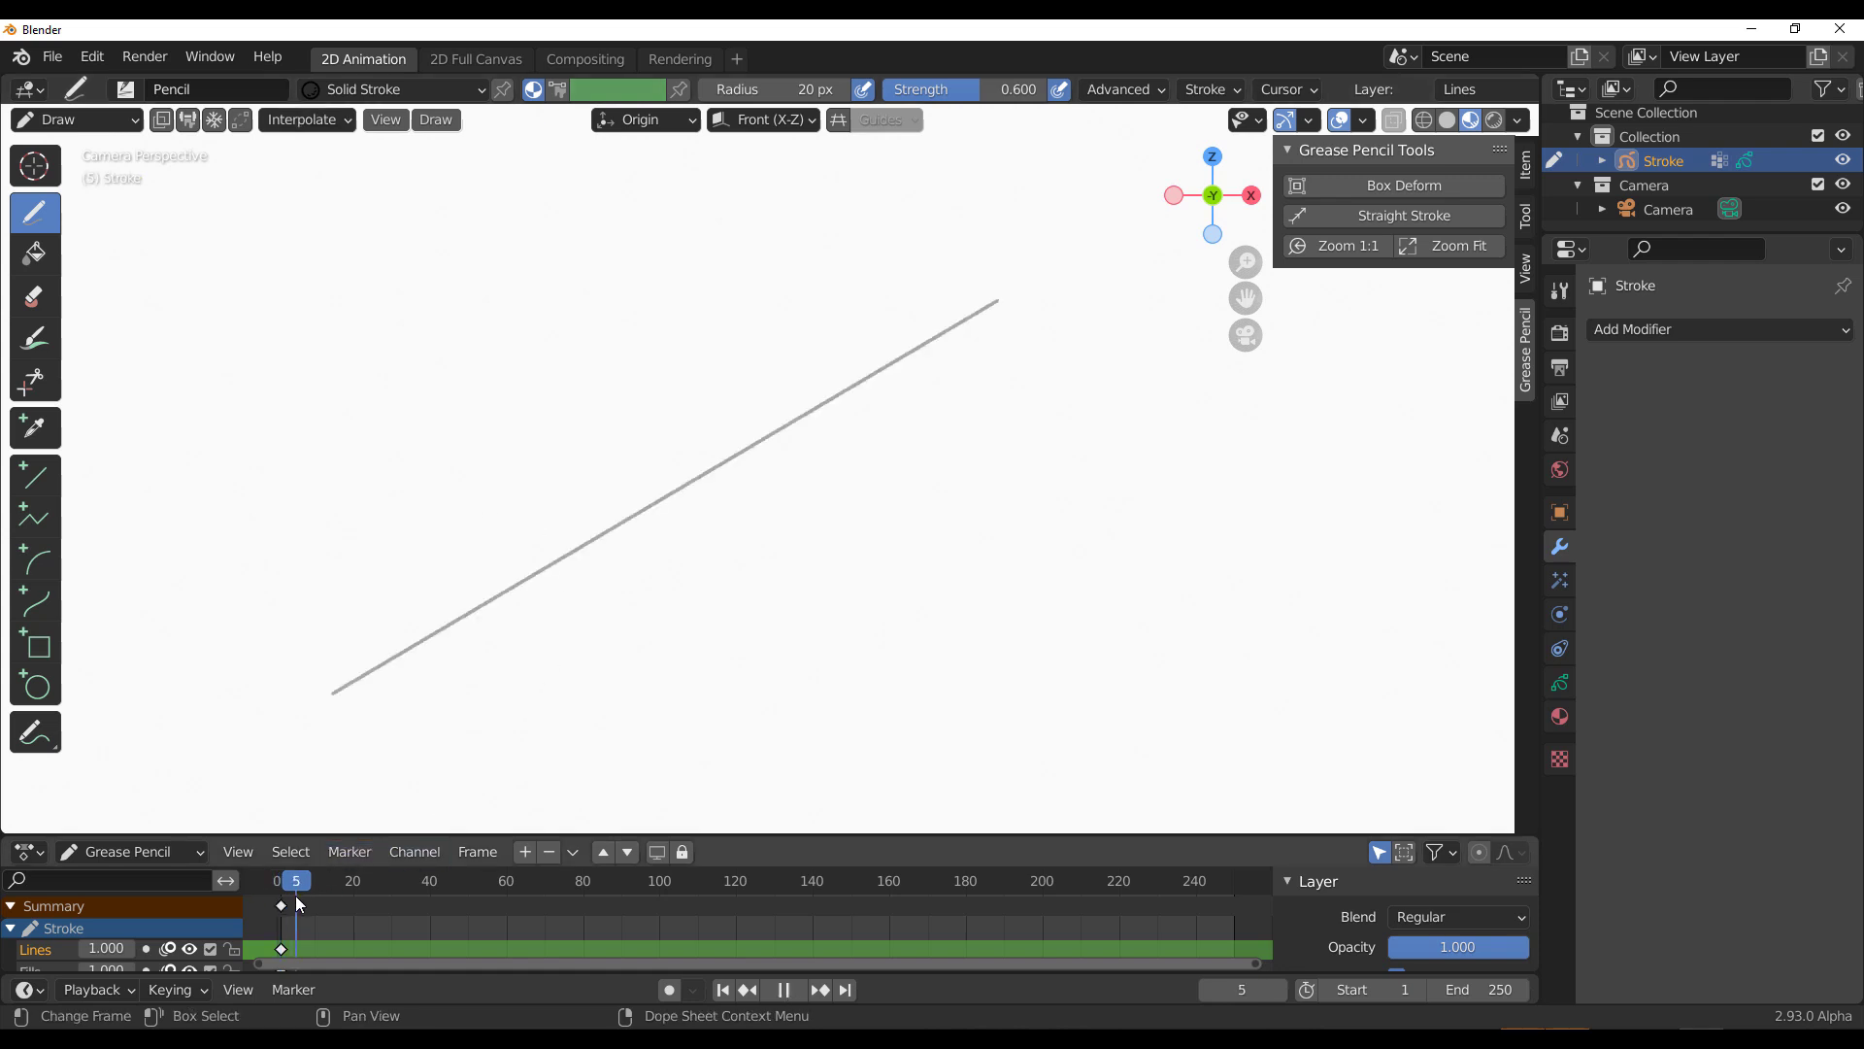
key("space")
mouse_move(561, 668)
left_mouse_down()
mouse_move(828, 470)
mouse_move(1105, 602)
left_mouse_up()
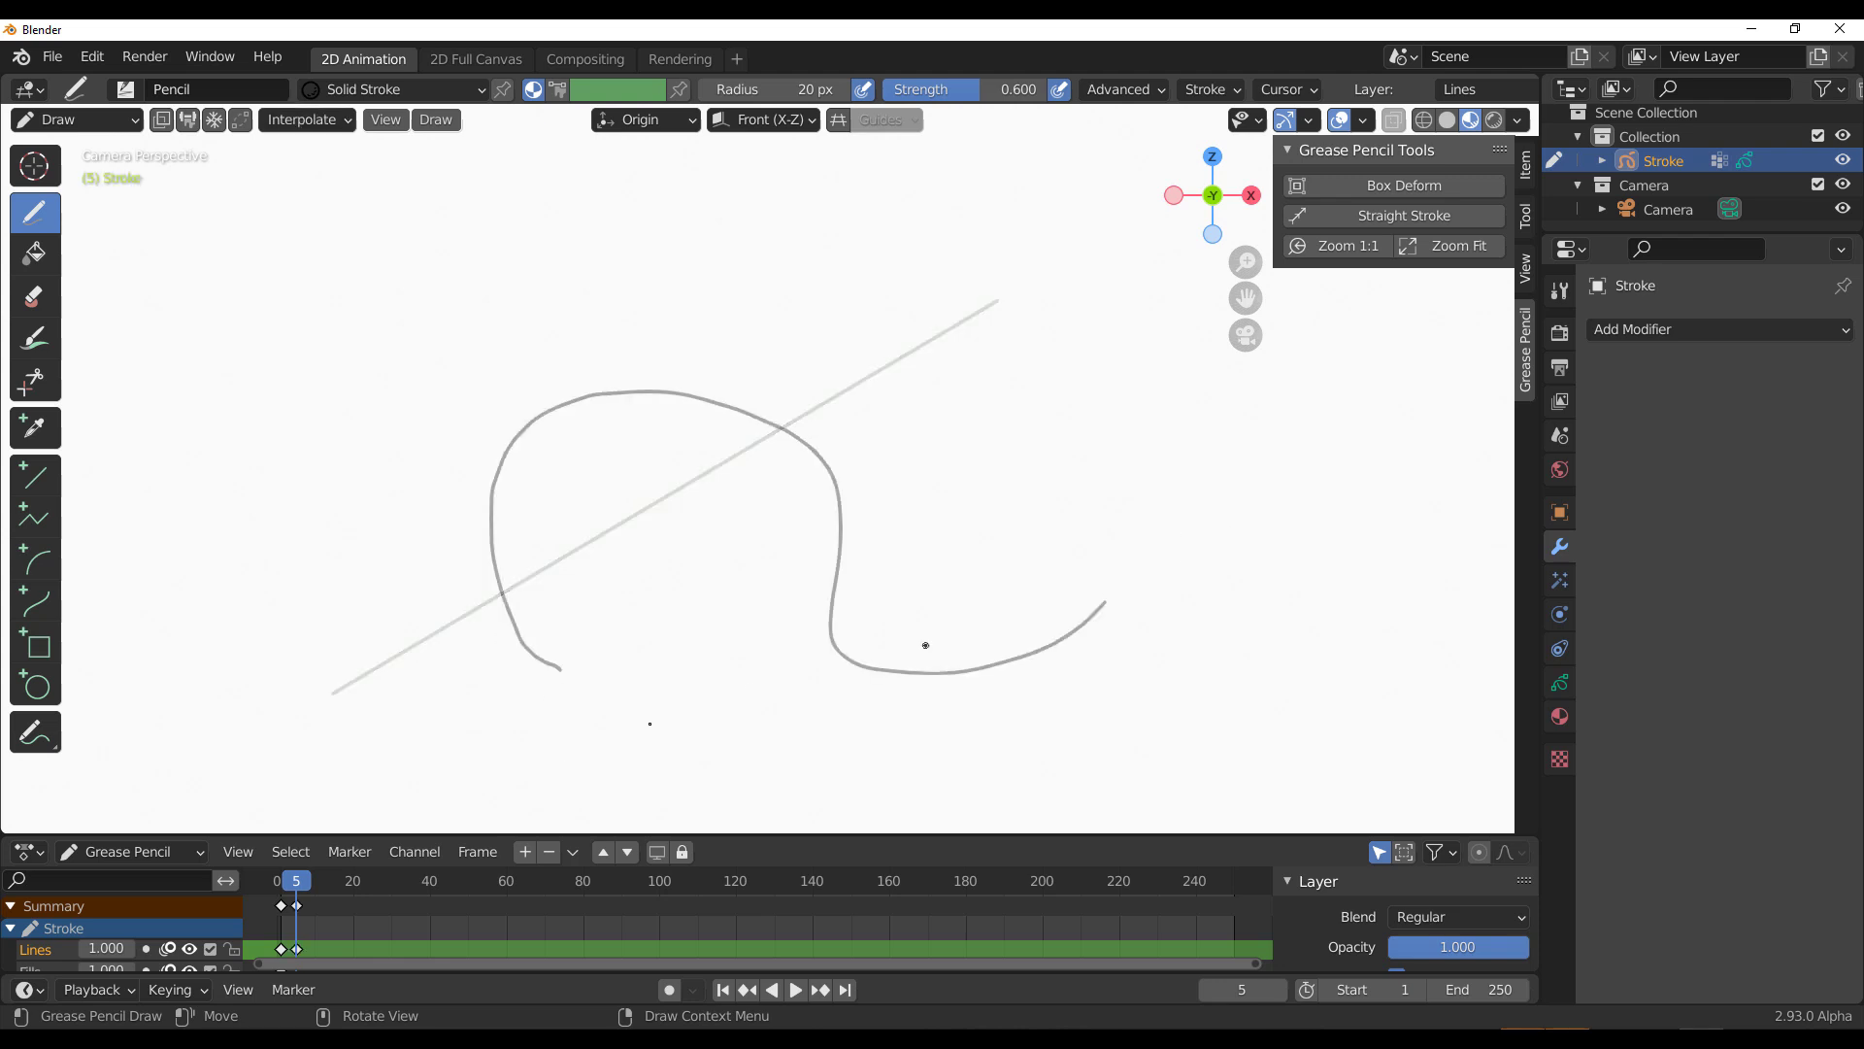
left_click(315, 883)
left_click_drag(693, 691, 1028, 471)
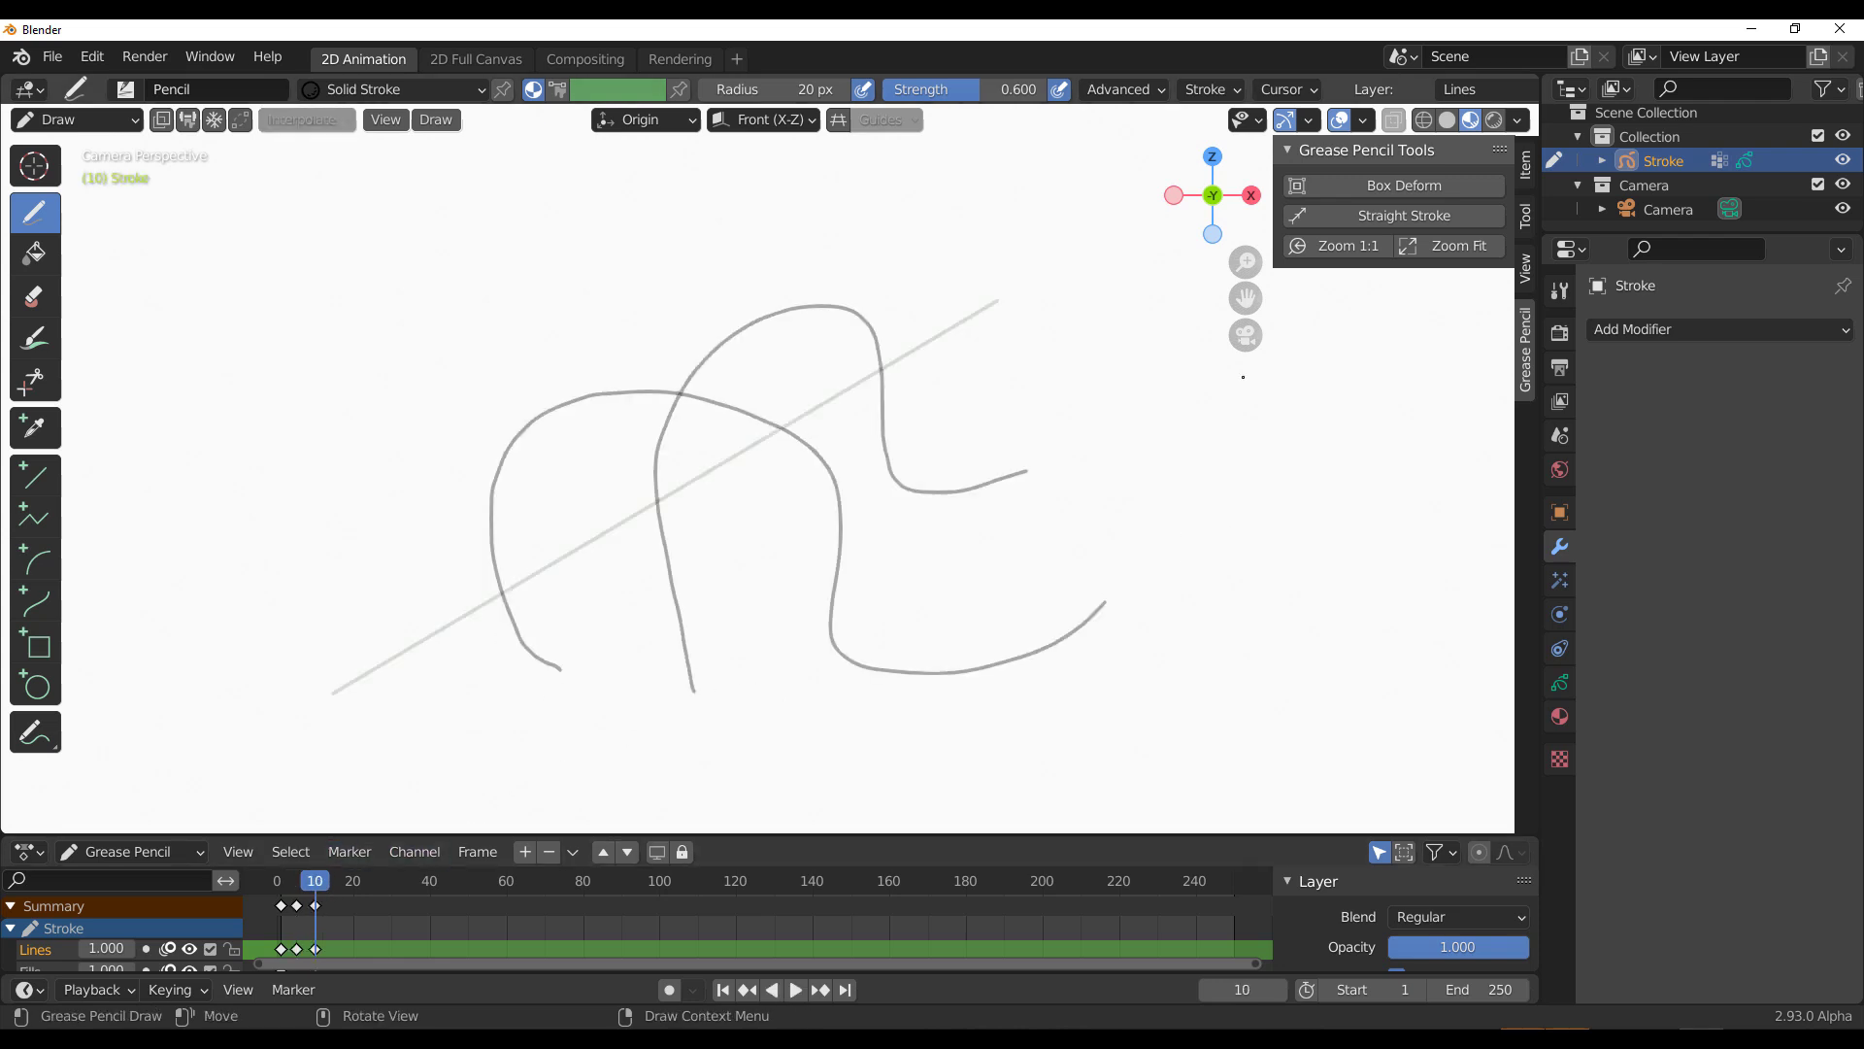
left_click_drag(1243, 377, 1243, 377)
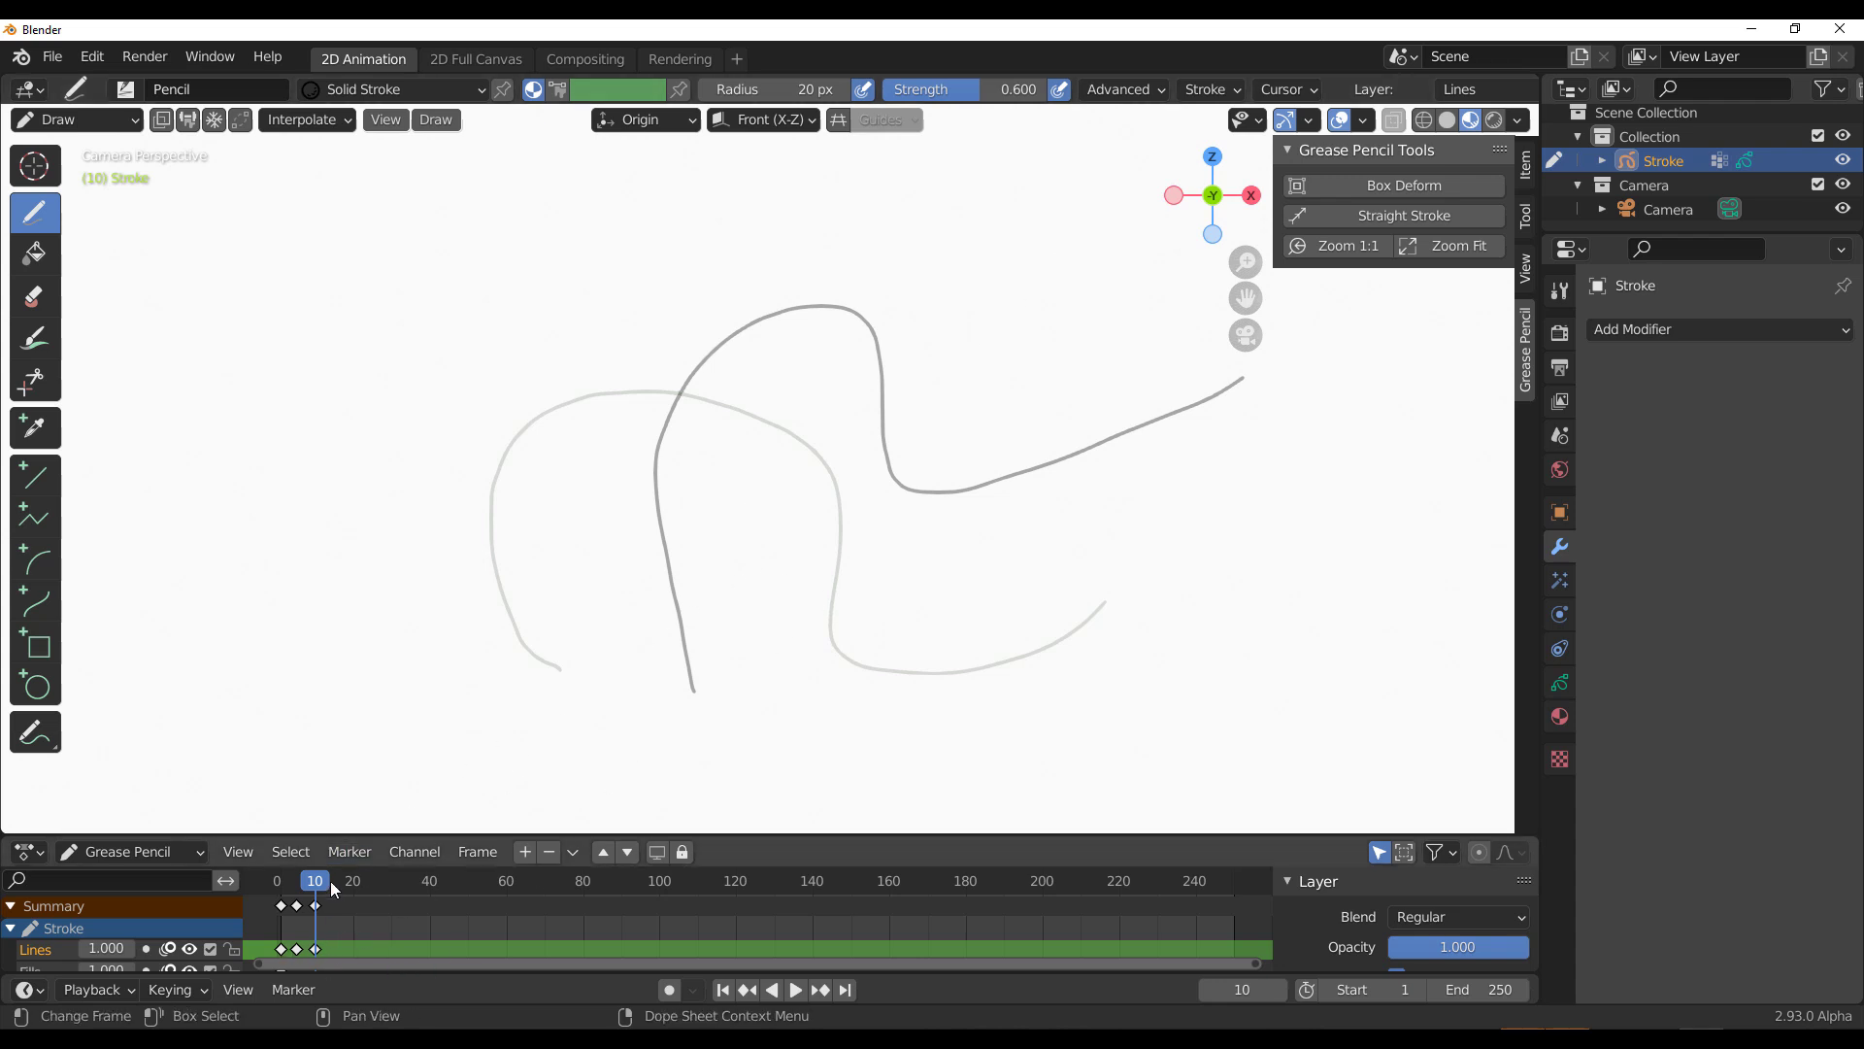
left_click_drag(315, 881, 334, 881)
mouse_move(782, 499)
left_mouse_down()
mouse_move(679, 575)
mouse_move(522, 620)
left_mouse_up()
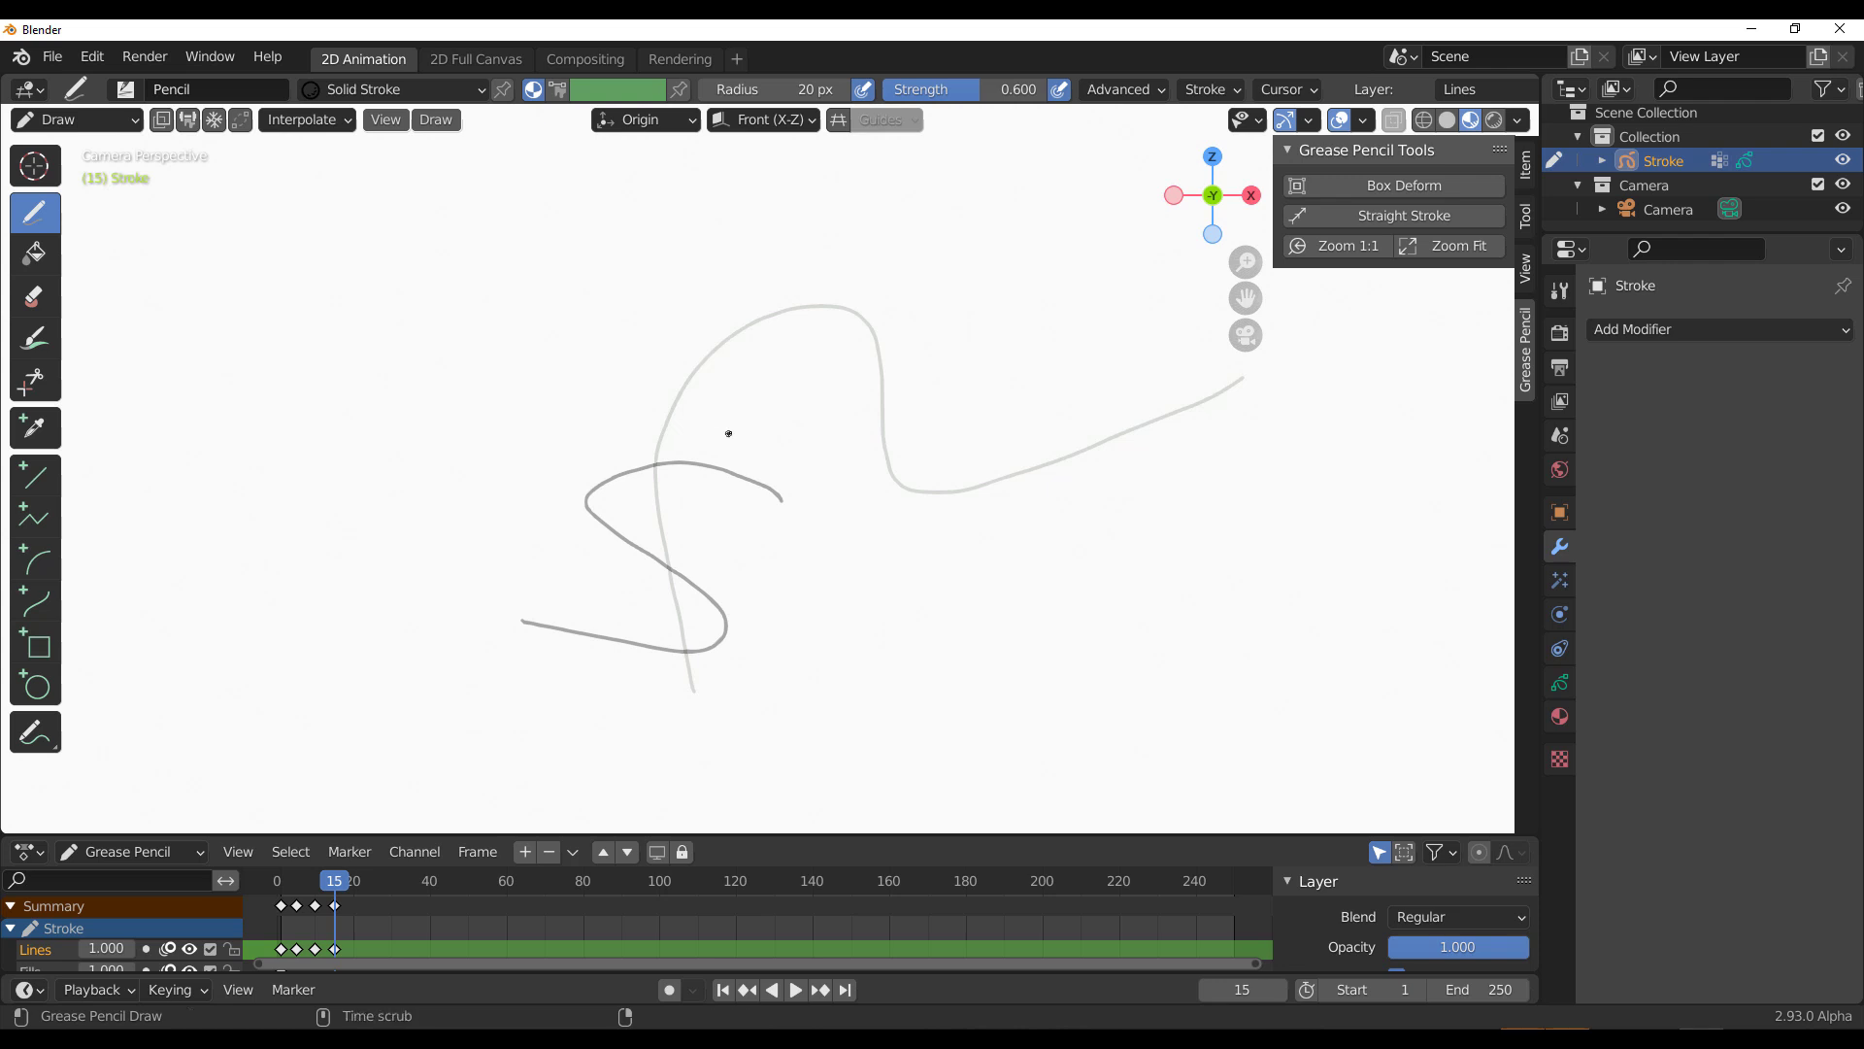
Step: Use viewport time scrubbing to add an arched stroke on frame 1 and a rounded loop on frame 5
middle_click_drag(732, 421, 588, 440, "alt")
mouse_move(490, 602)
left_mouse_down()
mouse_move(503, 447)
mouse_move(656, 304)
mouse_move(731, 320)
mouse_move(869, 400)
left_mouse_up()
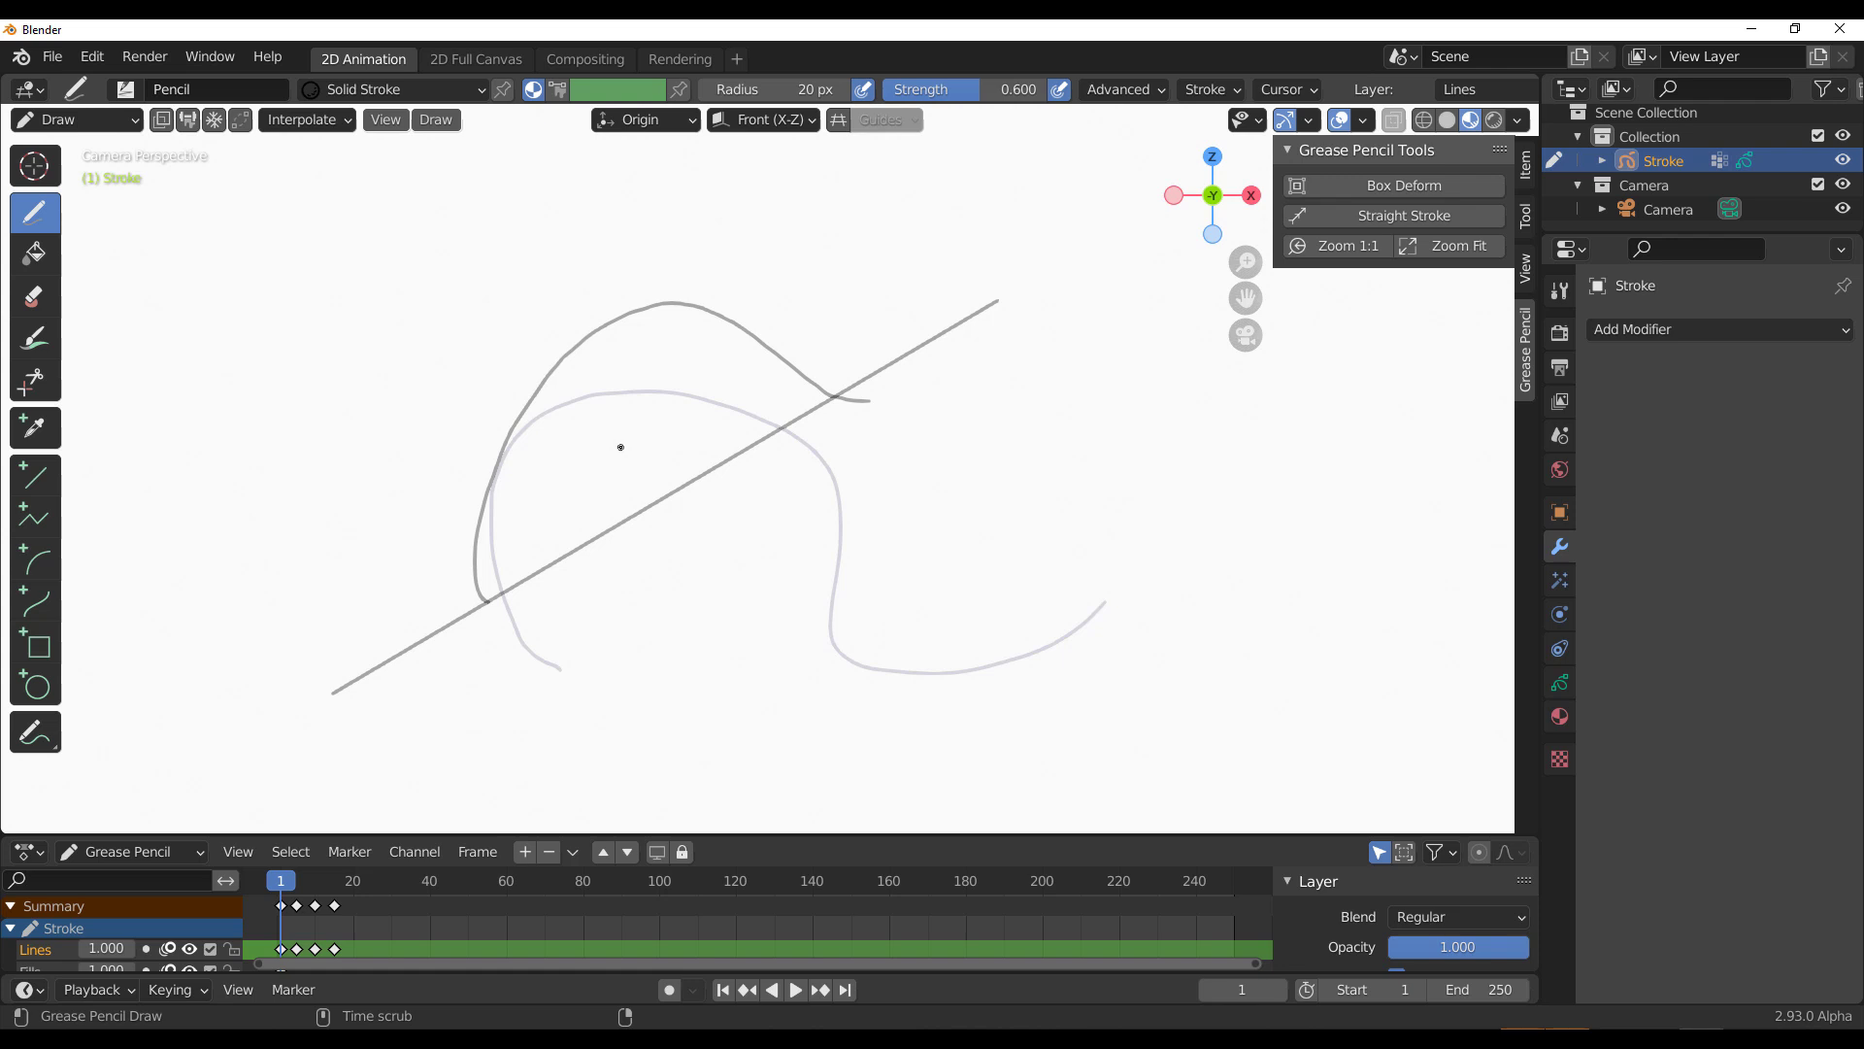
middle_click_drag(620, 446, 666, 461, "alt")
mouse_move(594, 464)
left_mouse_down()
mouse_move(712, 243)
mouse_move(775, 474)
mouse_move(616, 489)
mouse_move(595, 453)
left_mouse_up()
Step: Scrub through the drawn frames directly in the viewport, ending on frame 6
mouse_move(604, 508)
middle_mouse_down("alt")
mouse_move(653, 510)
mouse_move(447, 510)
mouse_move(682, 514)
mouse_move(390, 493)
mouse_move(723, 505)
middle_mouse_up("alt")
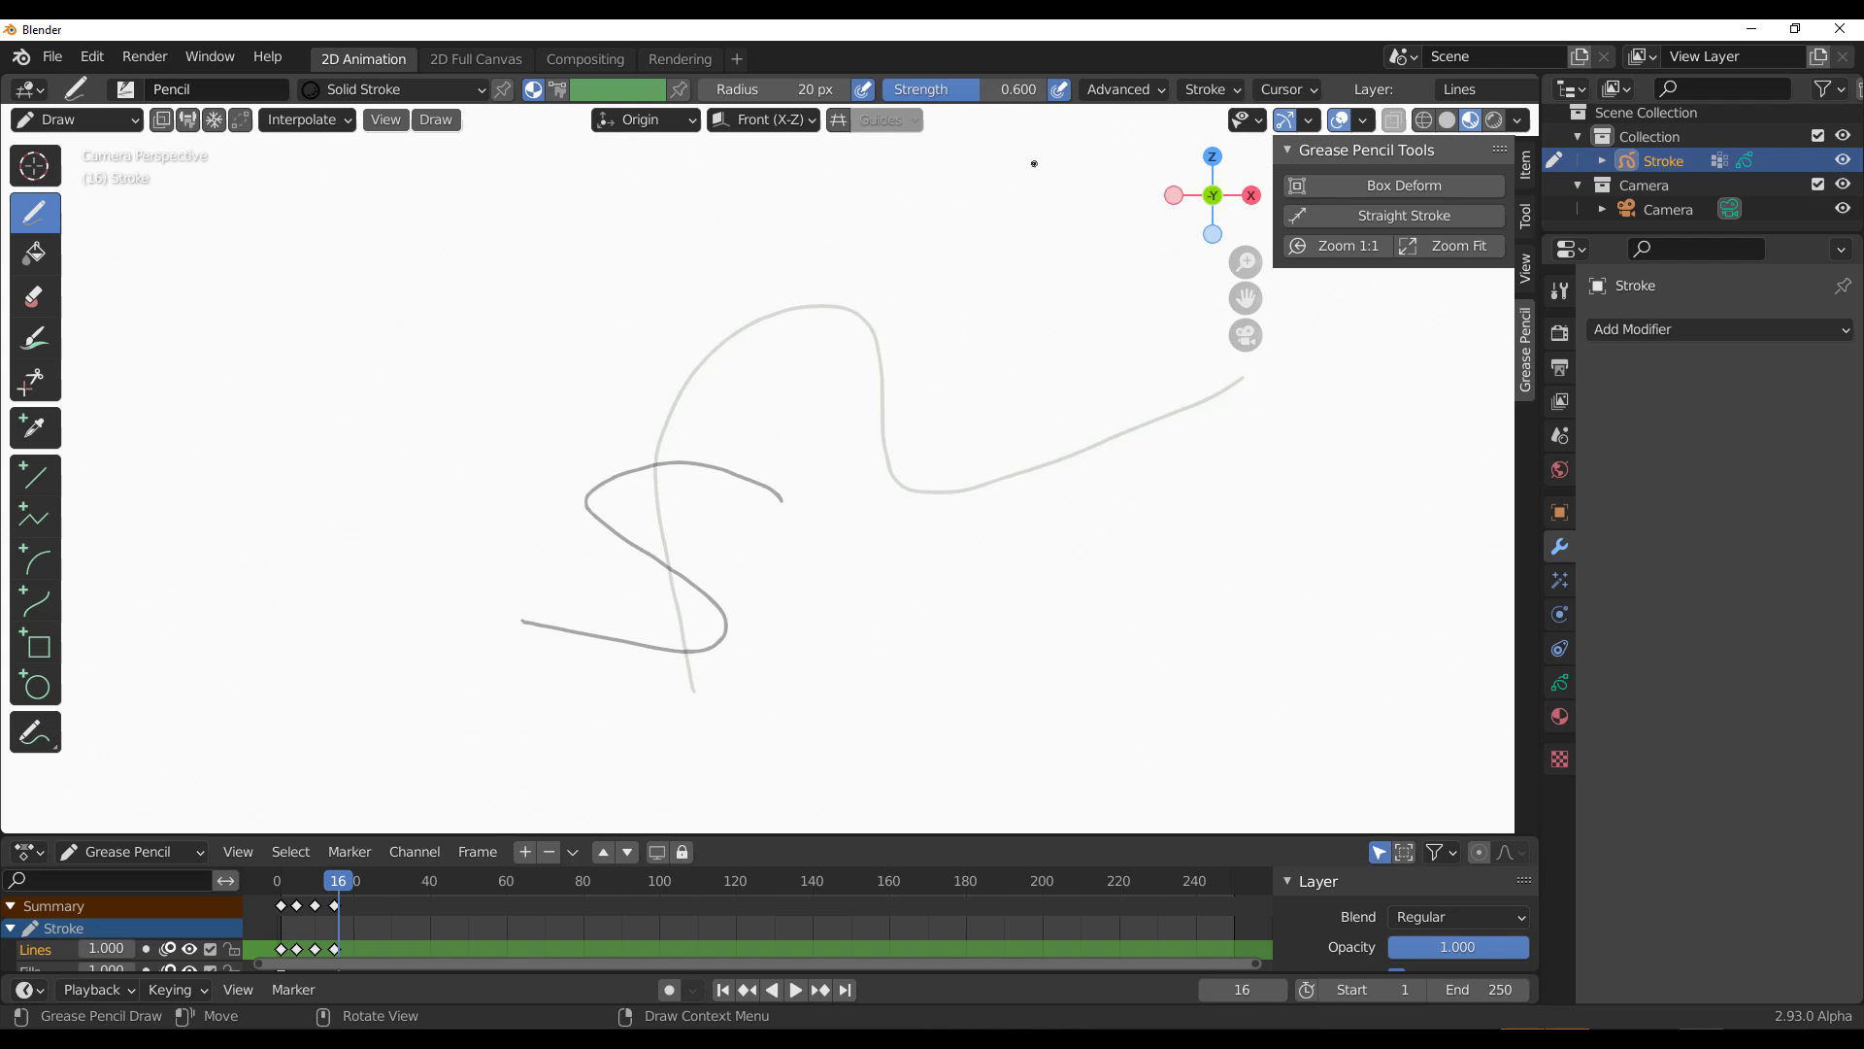
mouse_move(1034, 163)
middle_mouse_down("alt")
mouse_move(1058, 160)
mouse_move(943, 185)
middle_mouse_up("alt")
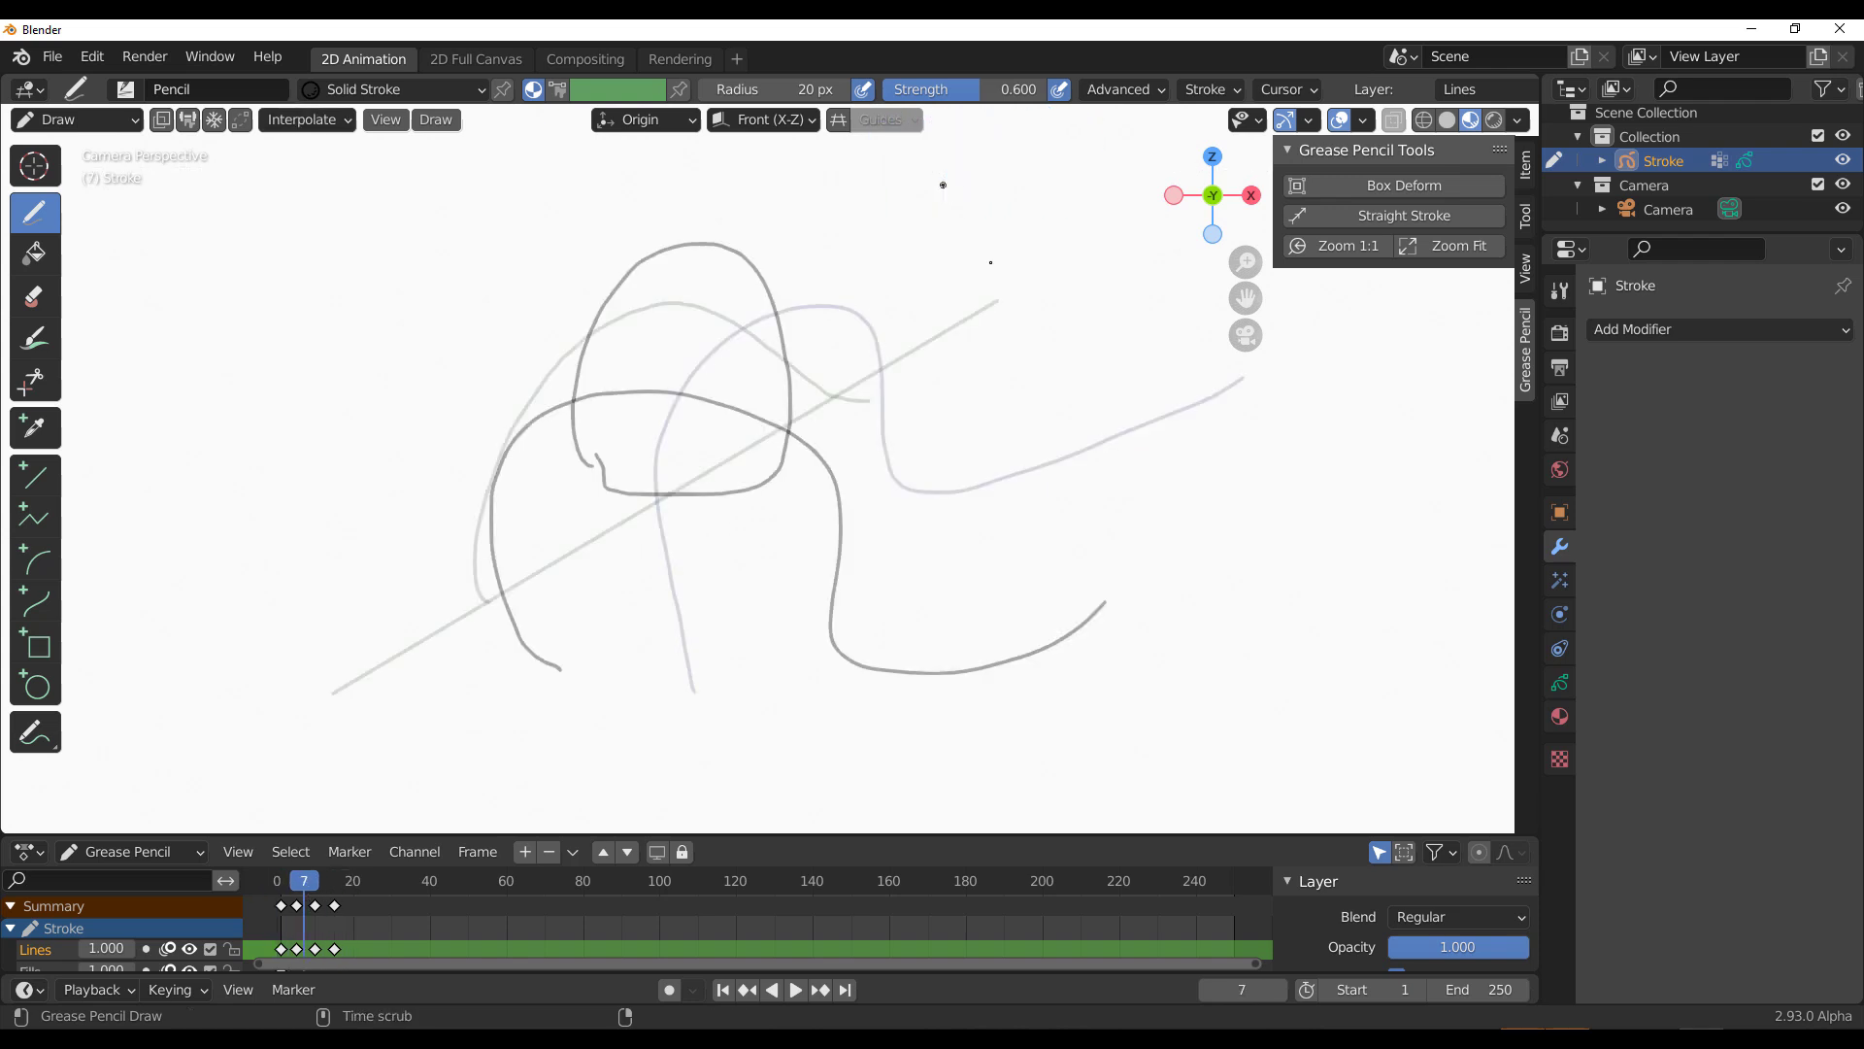
key("Left")
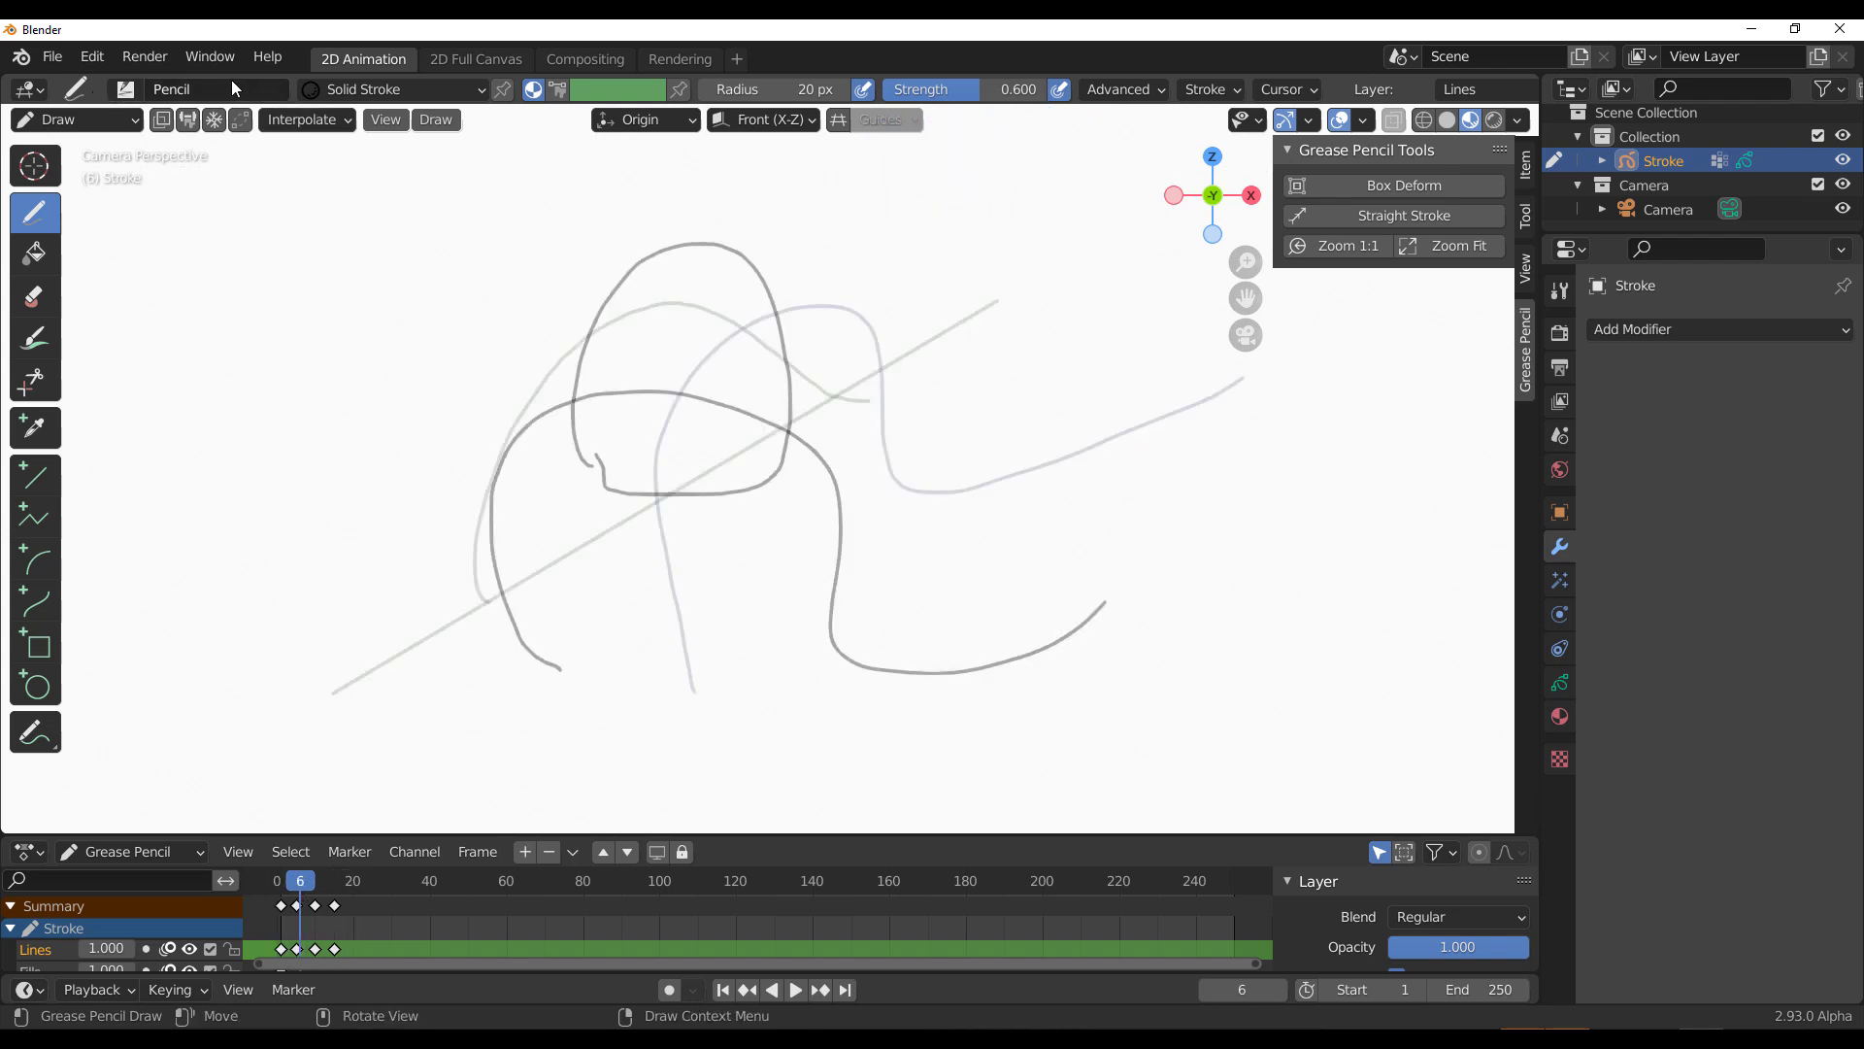
Step: View the strokes from the side, outside the camera view, and scrub the animation to frame 14
left_click(30, 89)
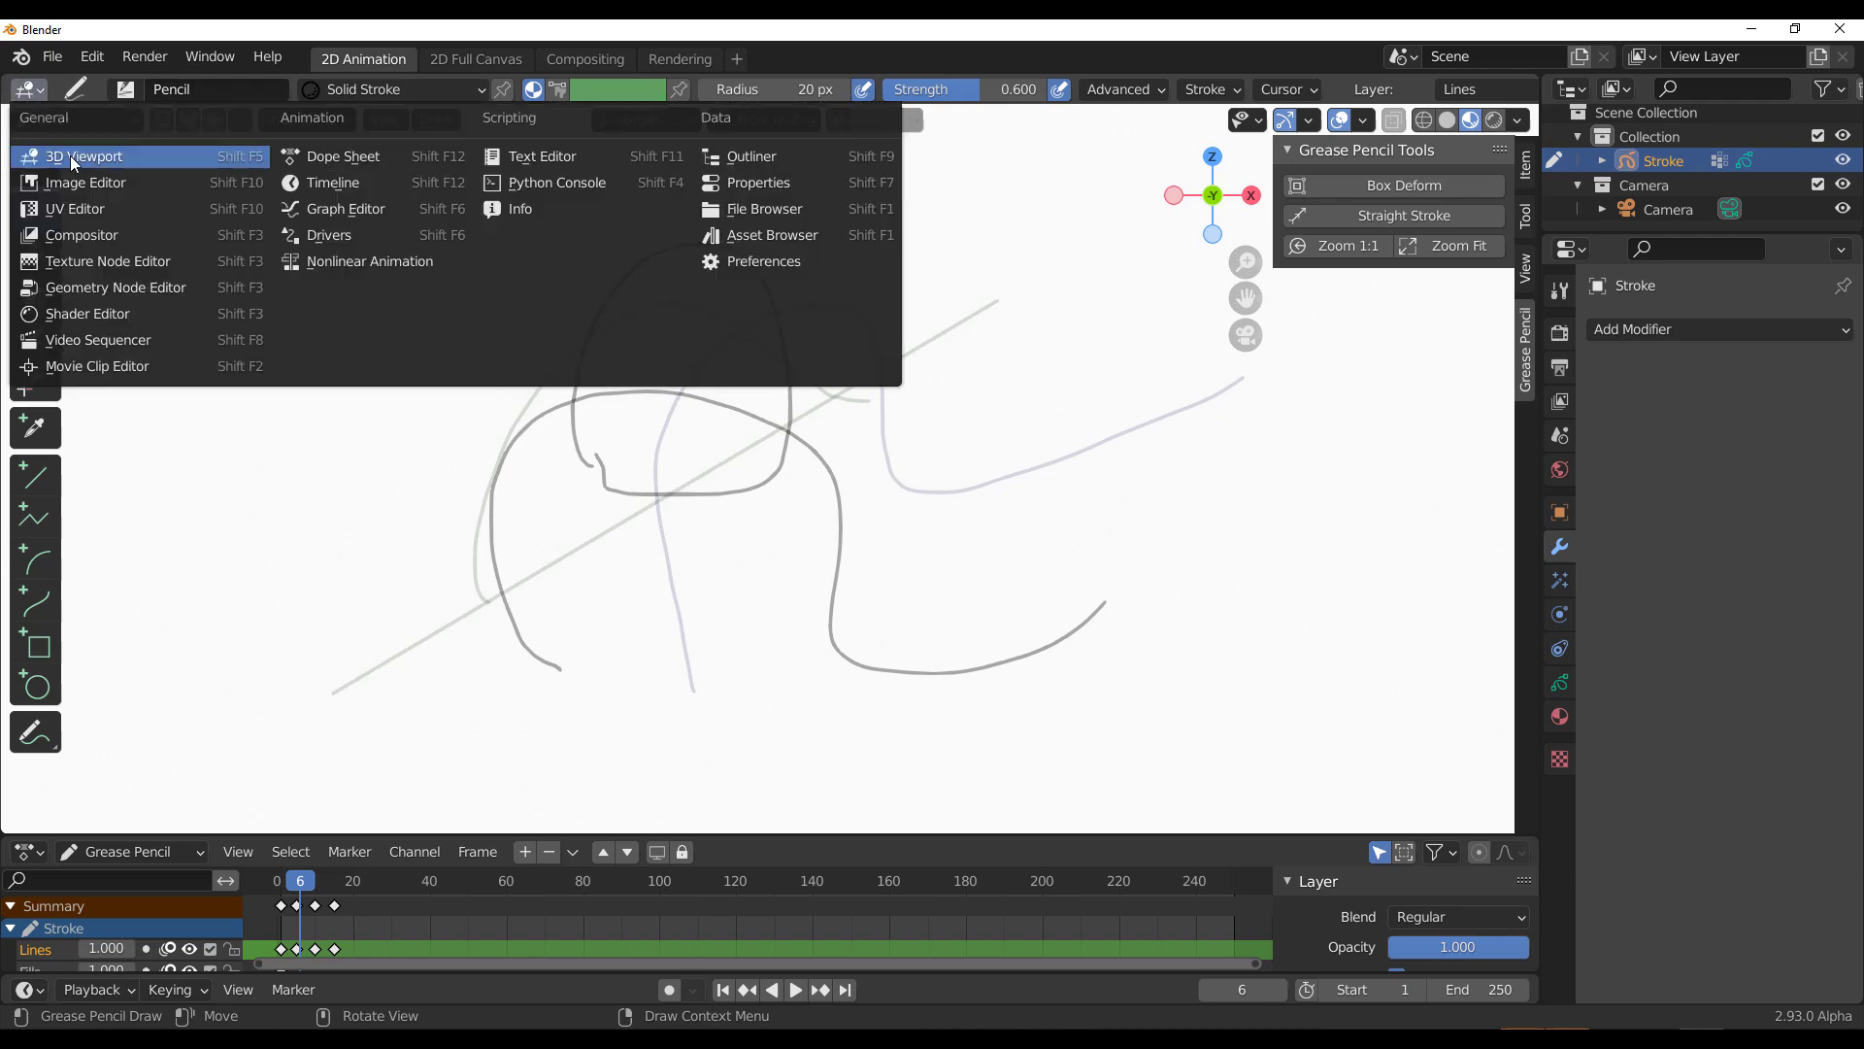
left_click(75, 162)
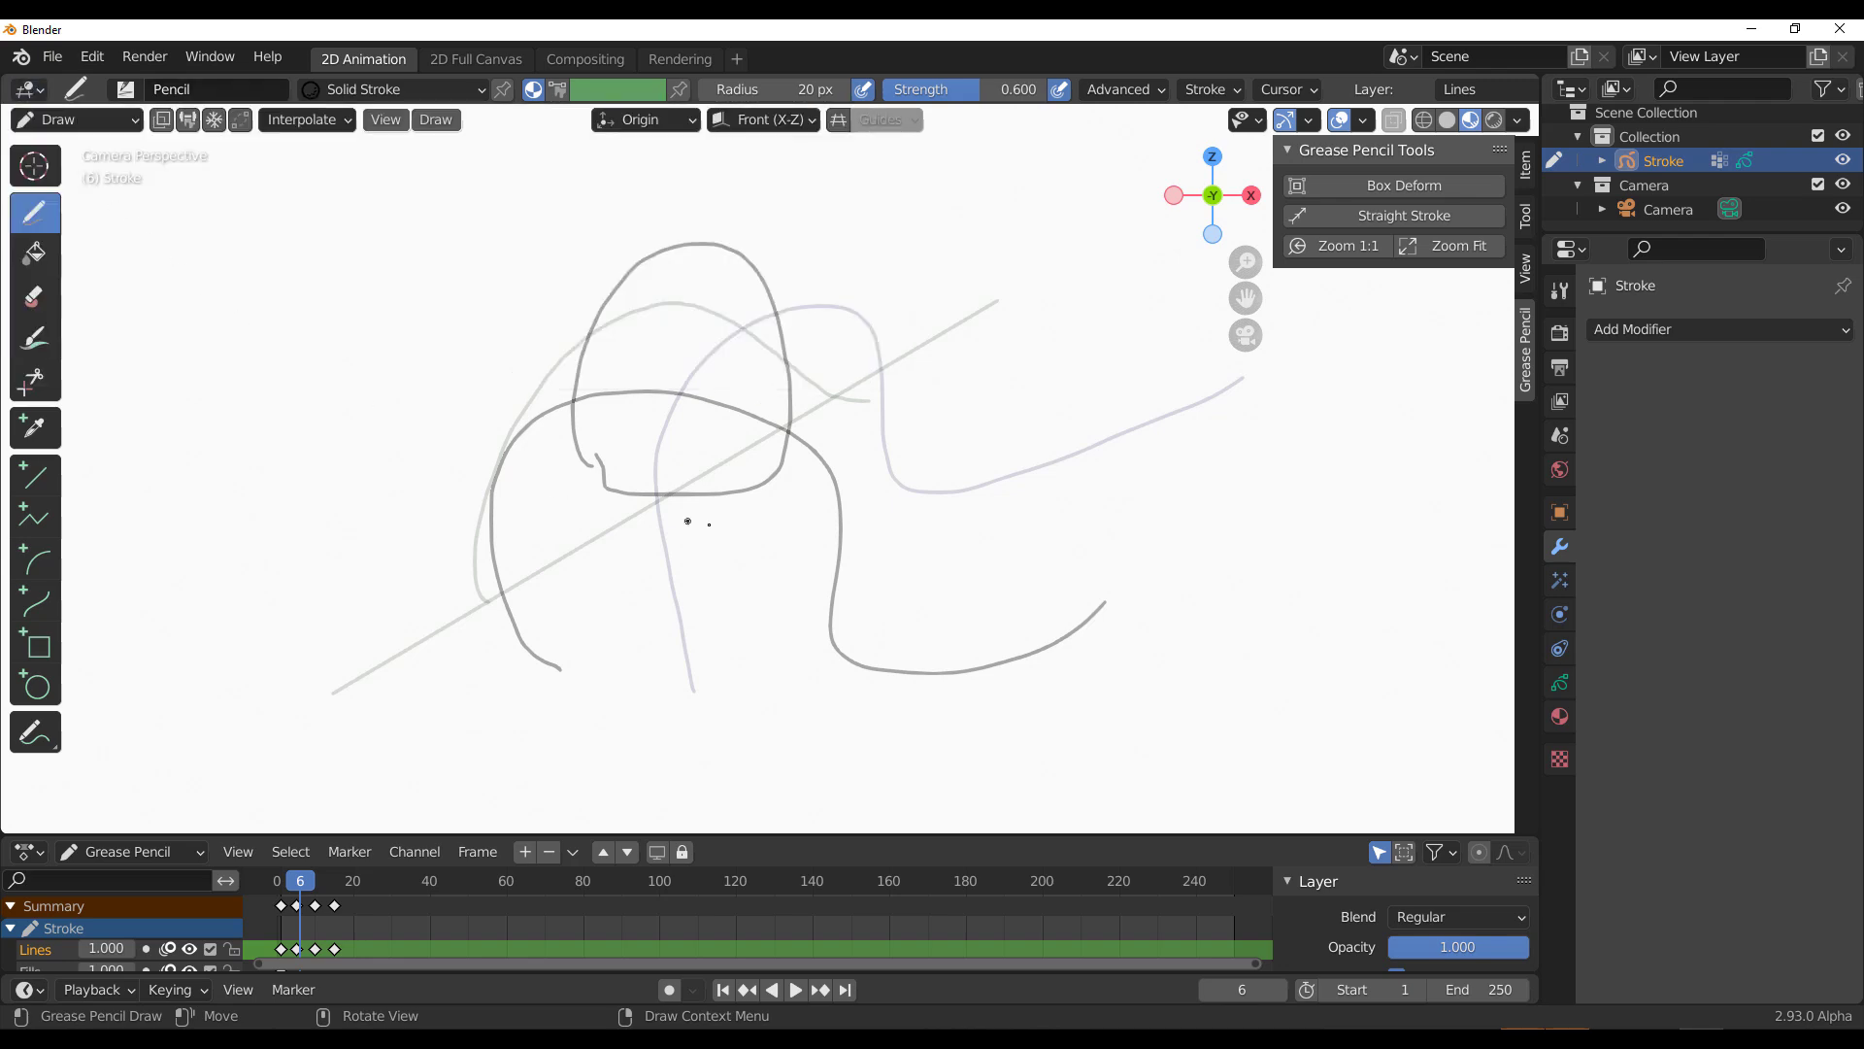
mouse_move(687, 521)
middle_mouse_down()
mouse_move(687, 433)
mouse_move(749, 540)
mouse_move(741, 446)
mouse_move(524, 505)
mouse_move(666, 479)
mouse_move(586, 524)
mouse_move(606, 472)
middle_mouse_up()
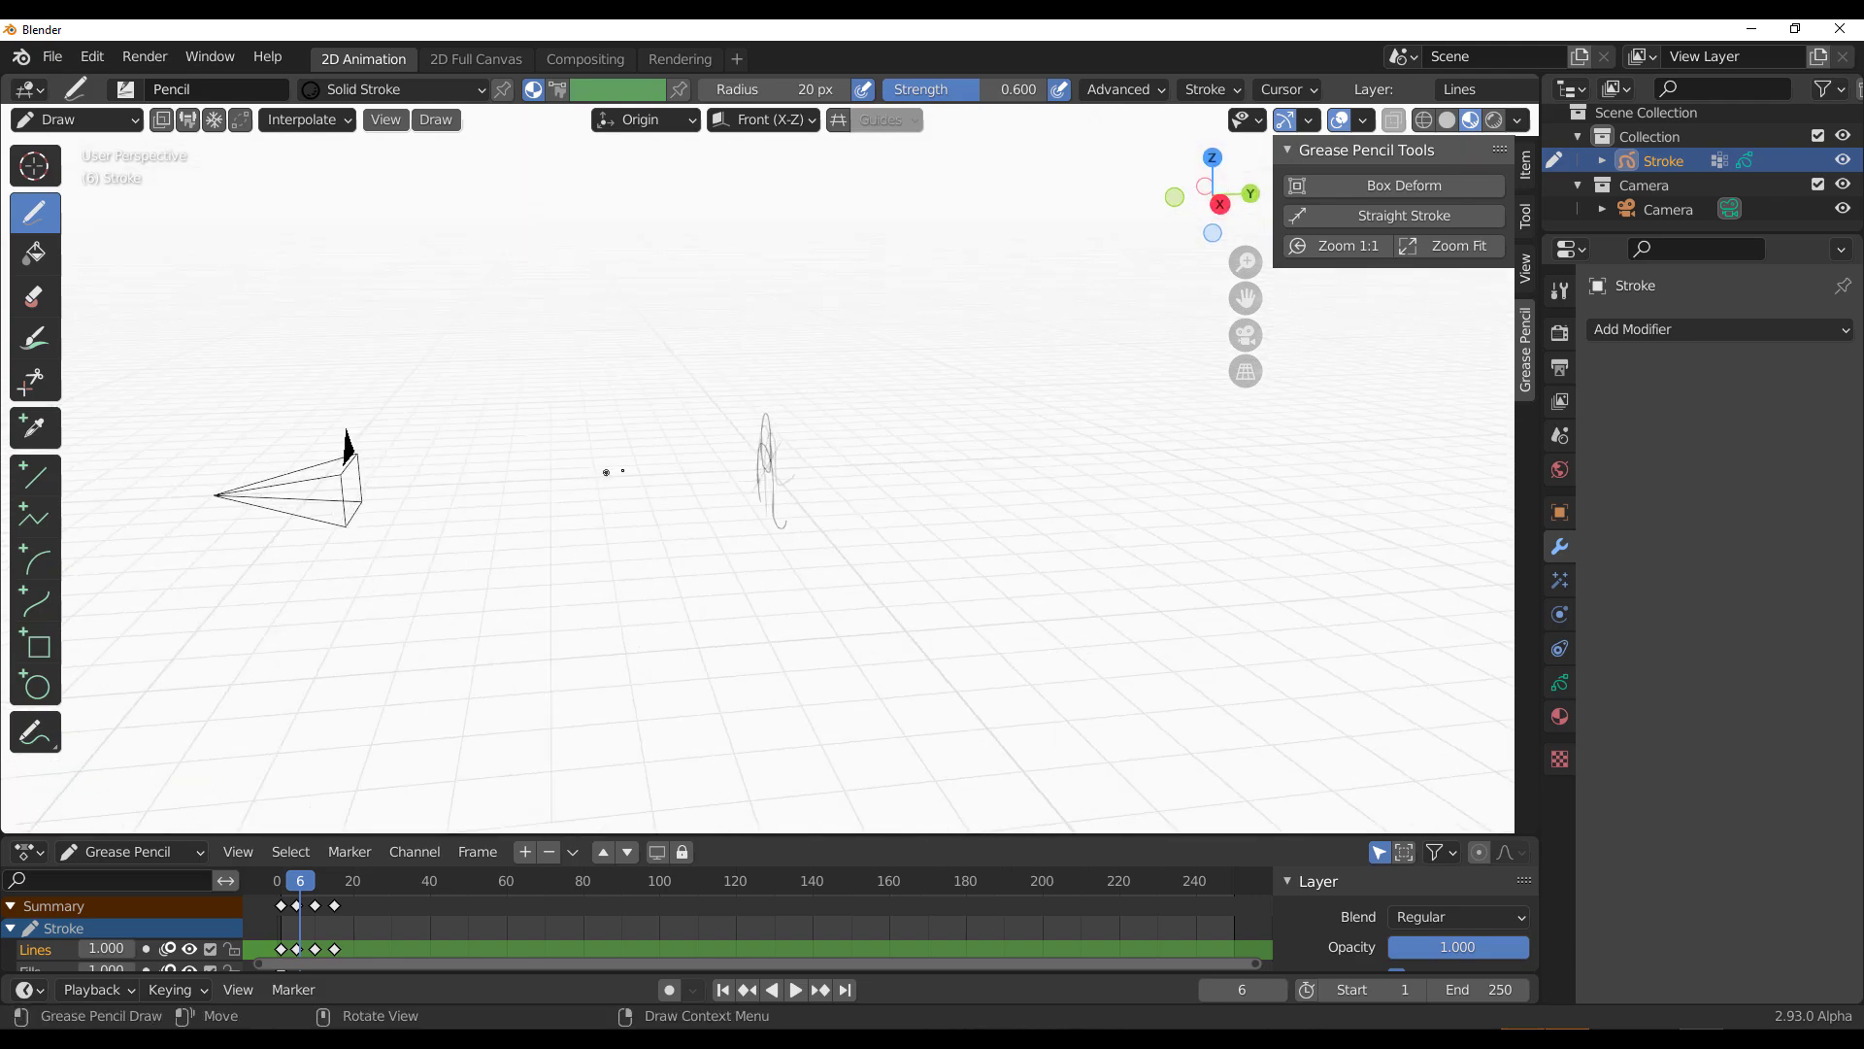
middle_click_drag(616, 408, 695, 421, "alt")
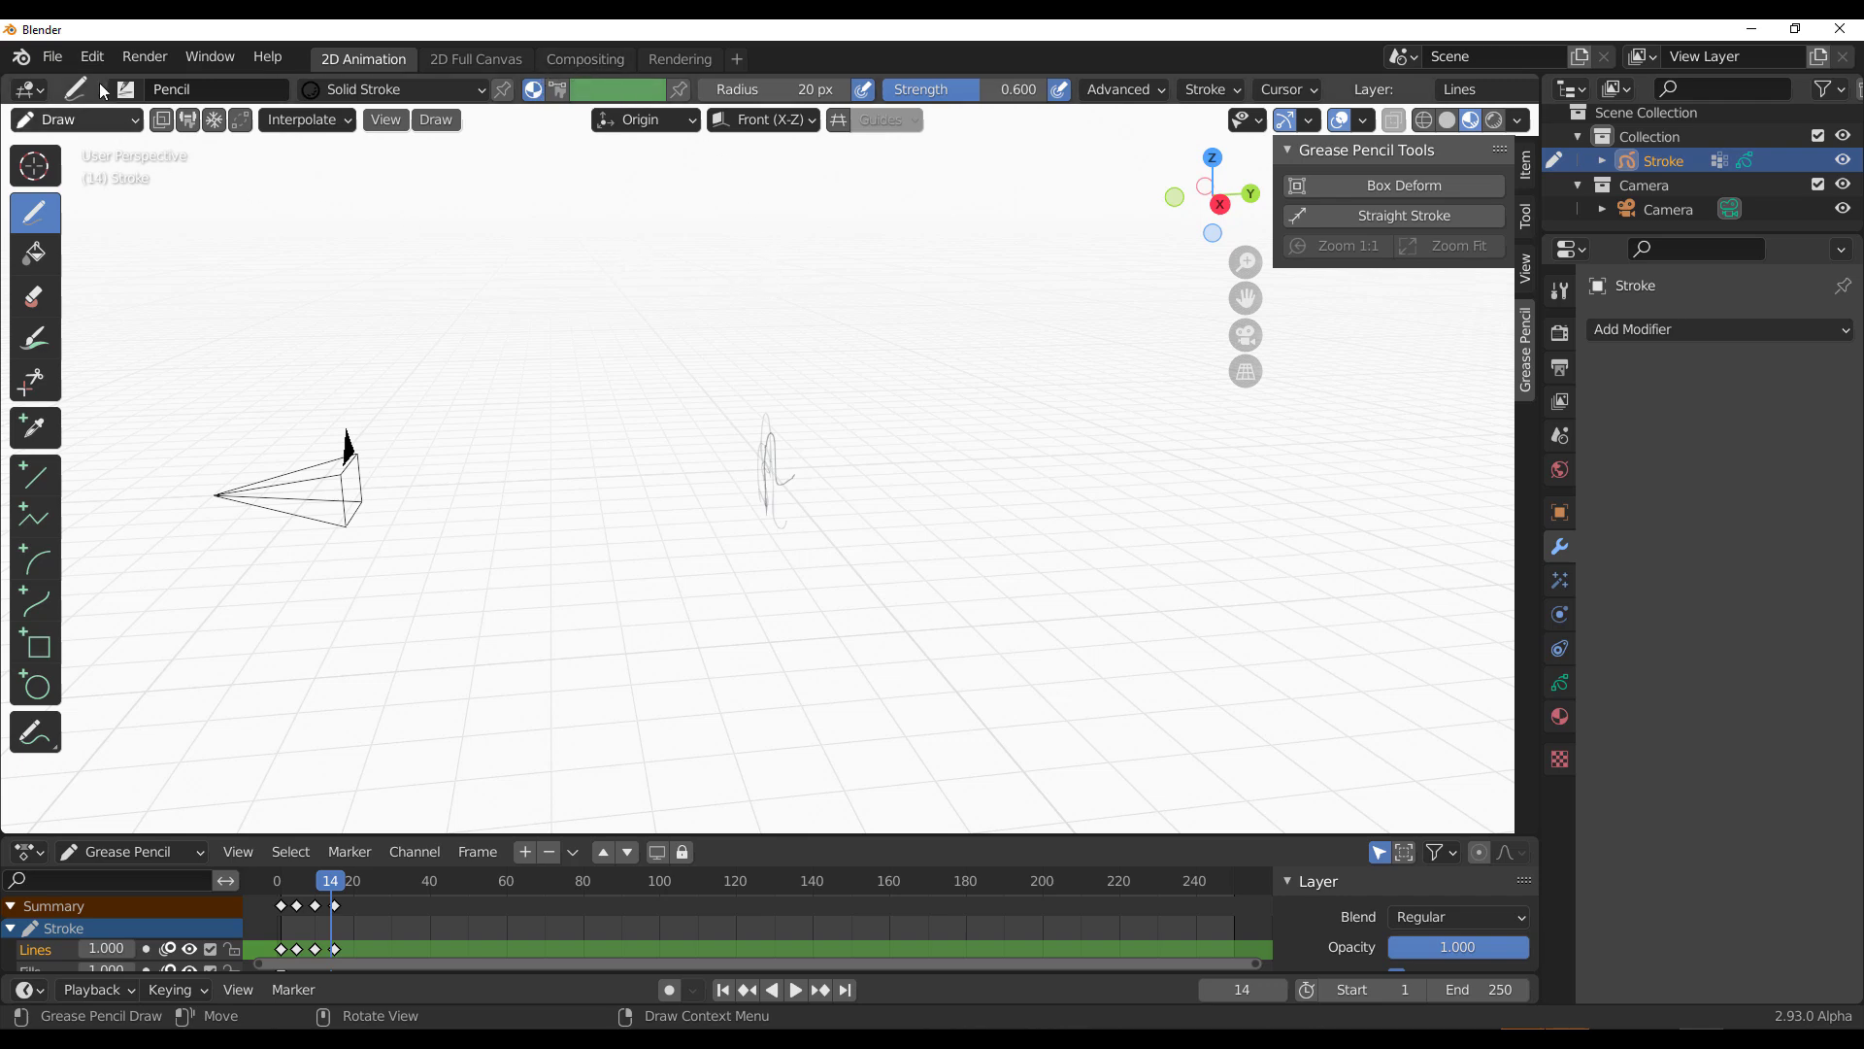
Step: Add a Video Editing workspace and scrub its preview area to frame 10
left_click(738, 62)
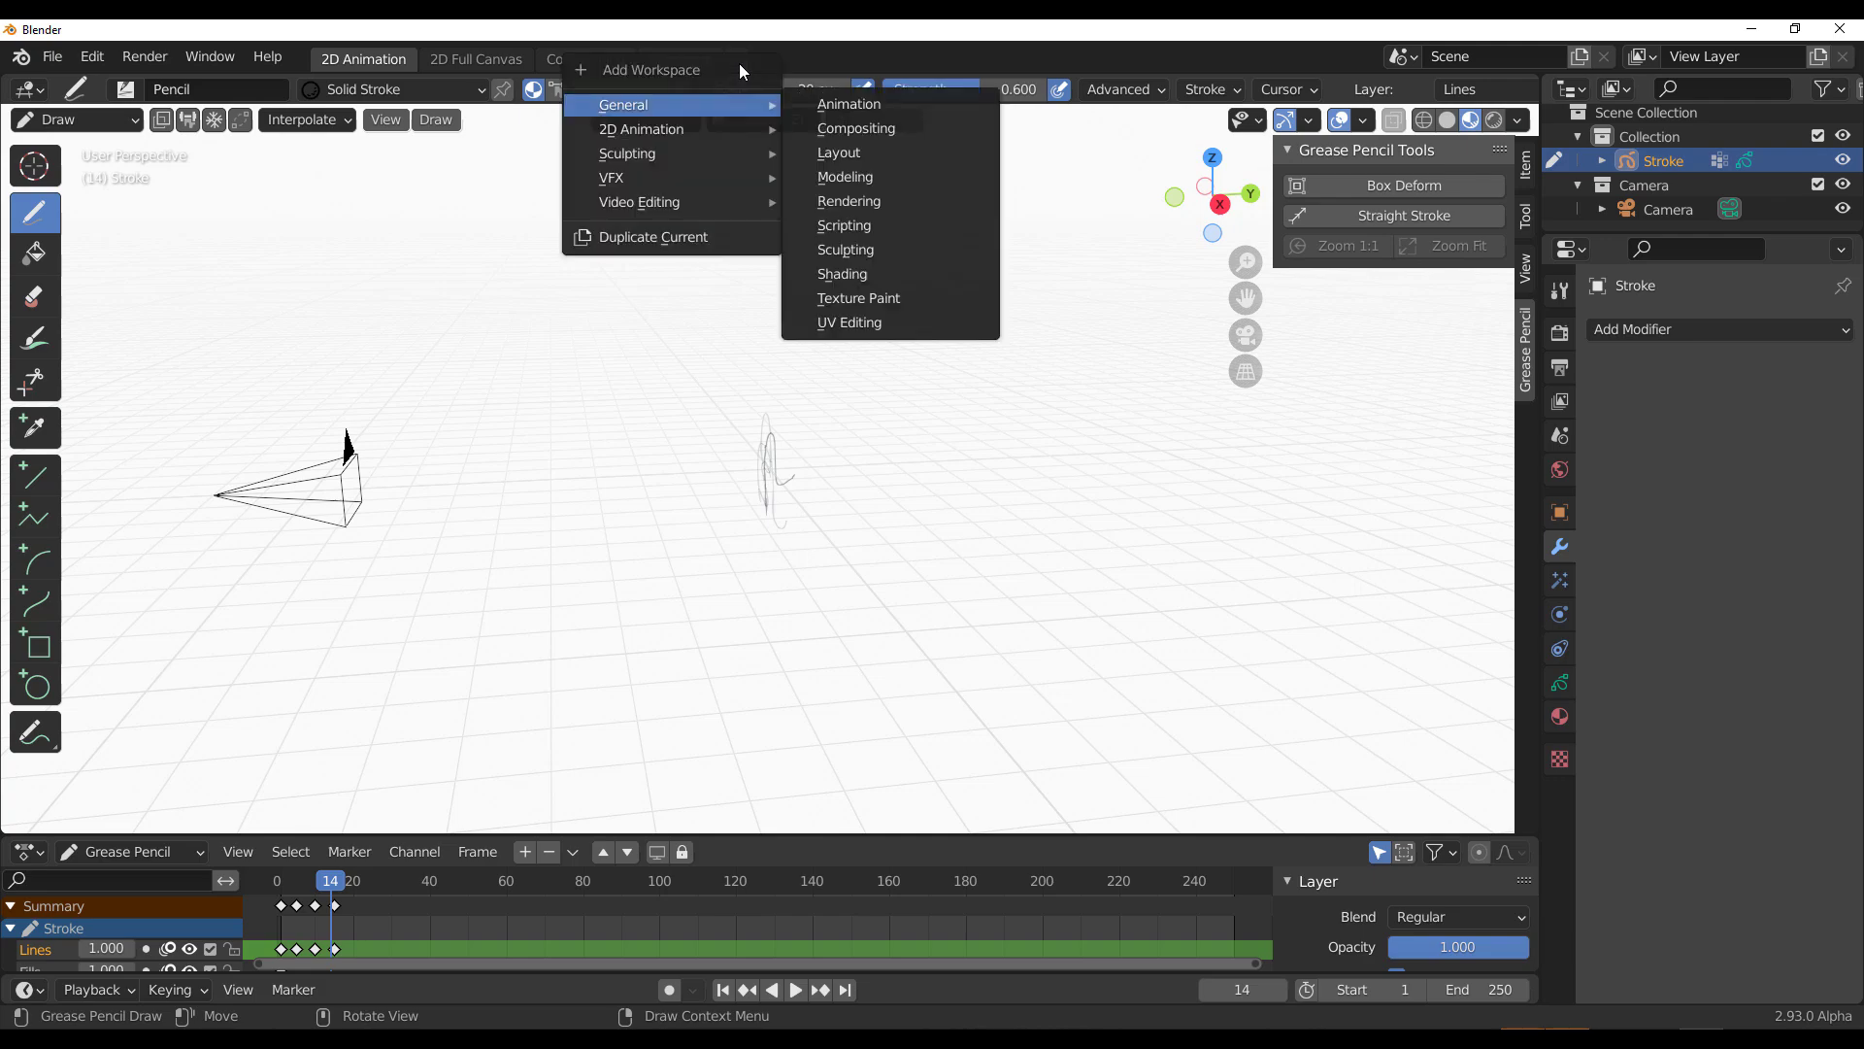
mouse_move(704, 202)
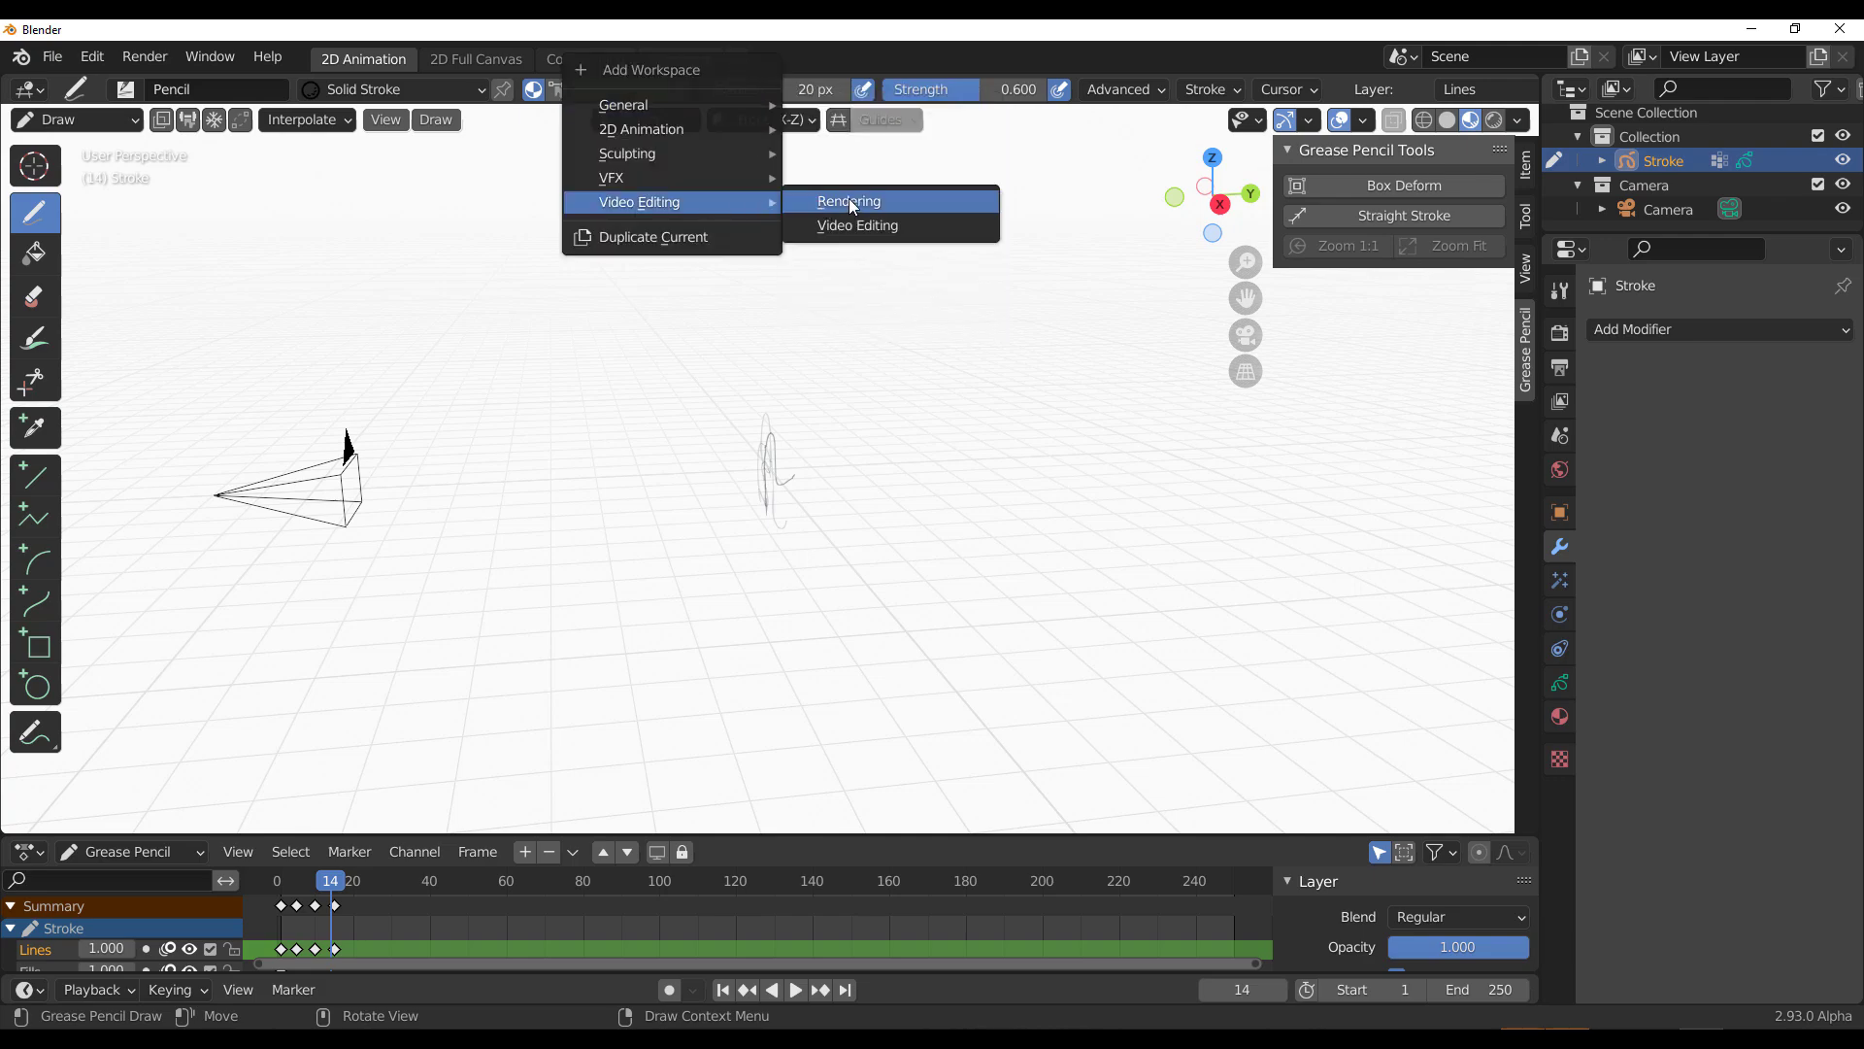
left_click(893, 226)
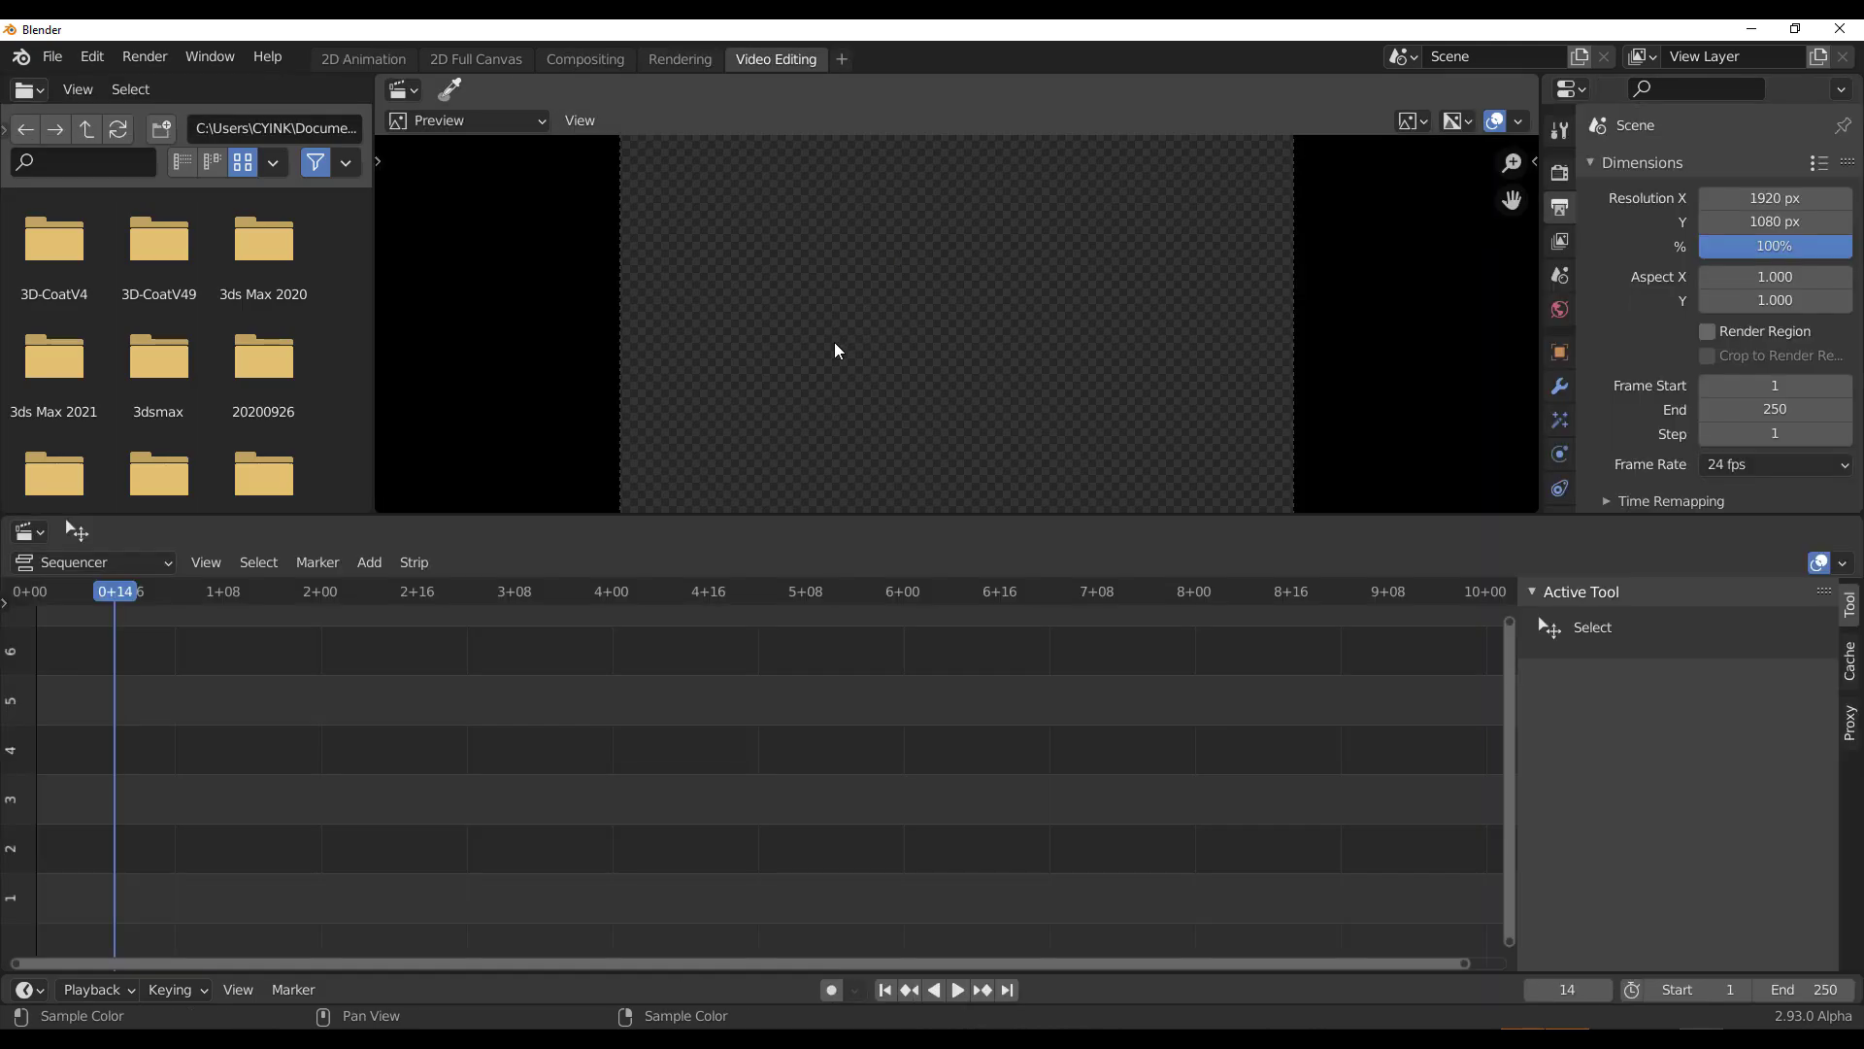
middle_click_drag(922, 391, 877, 387)
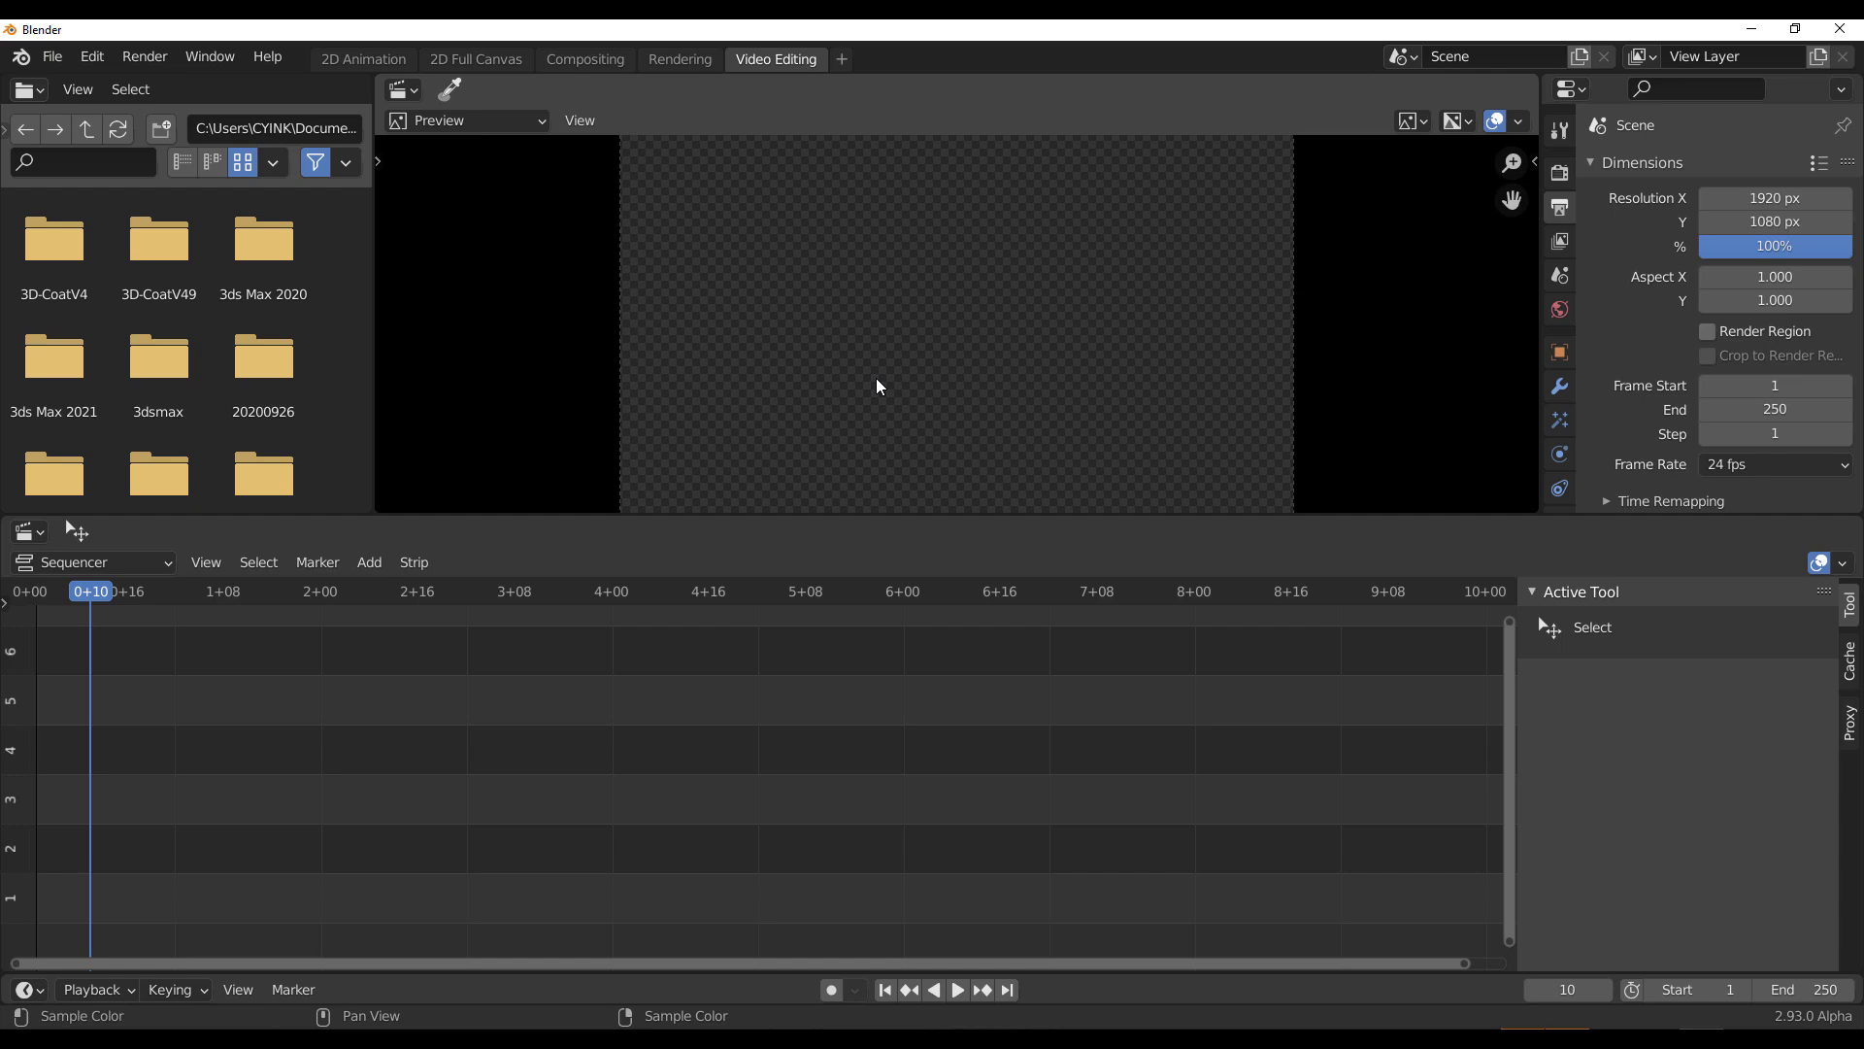
Step: Return to the 2D Animation workspace and start a new General file without saving the current changes
left_click(393, 61)
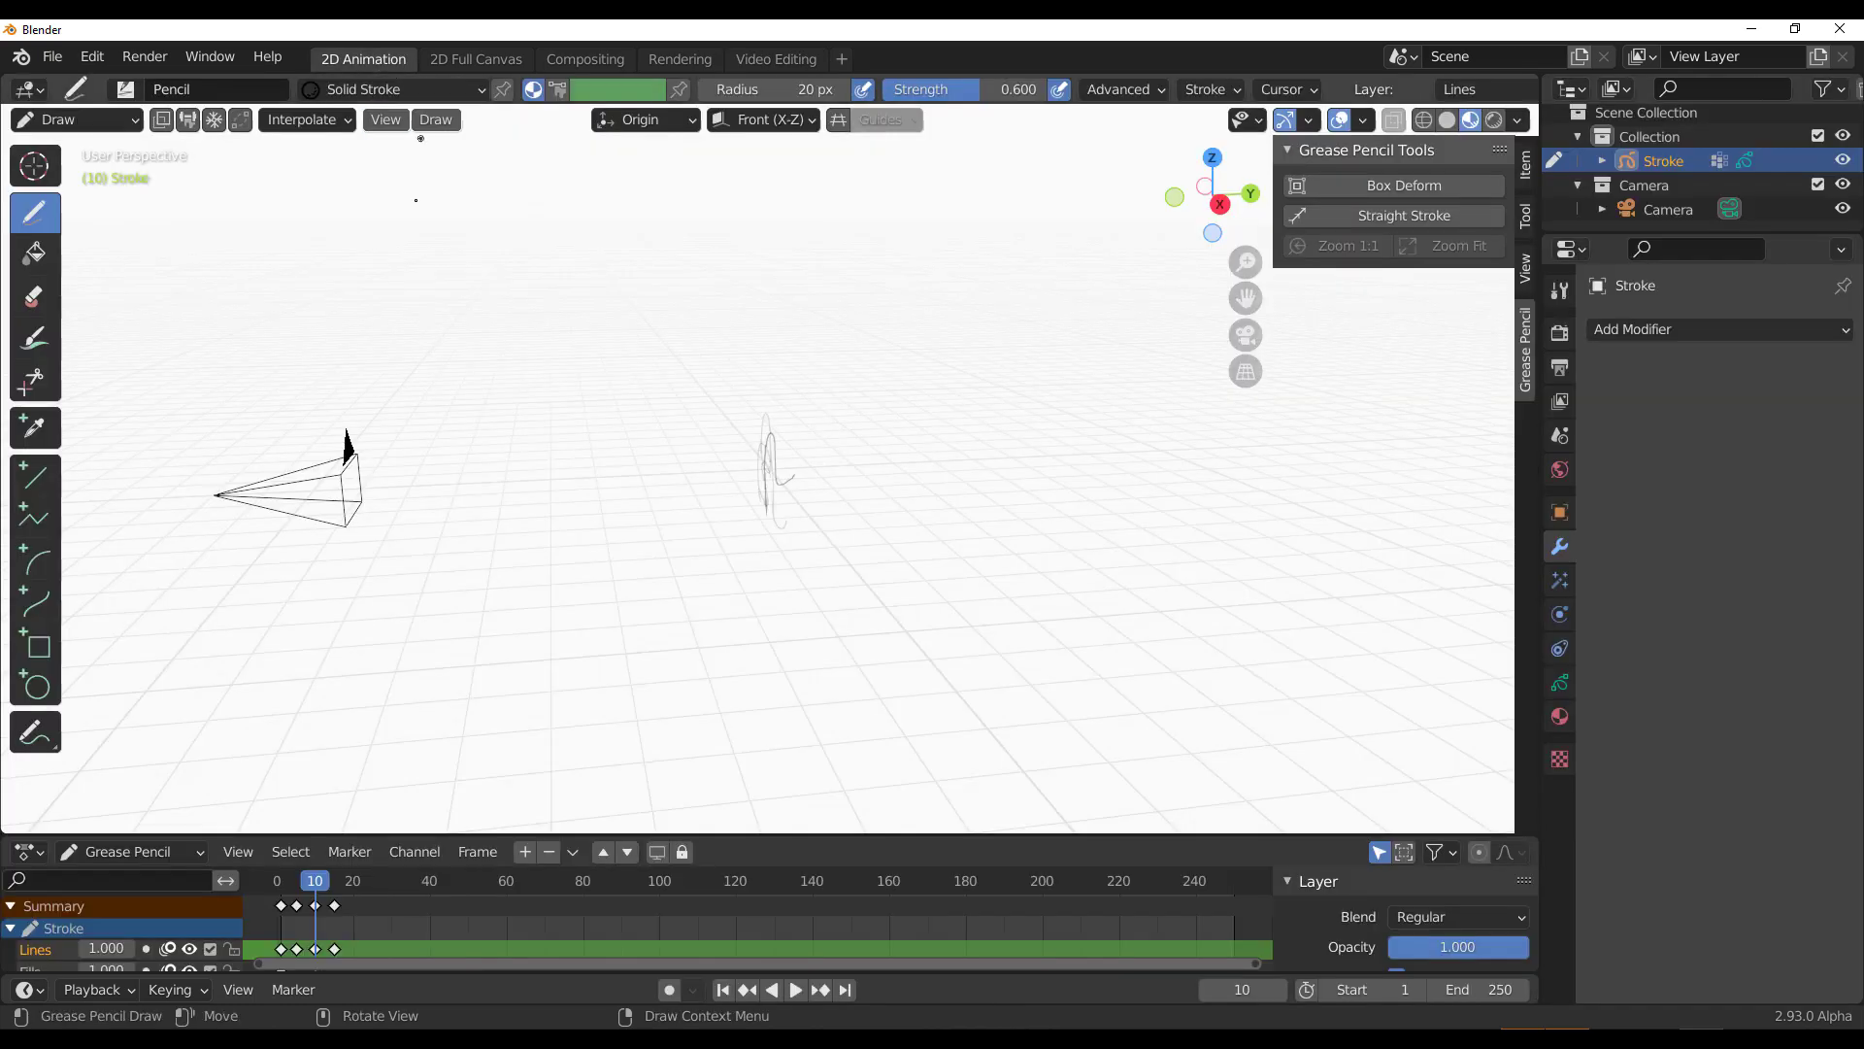
left_click(51, 57)
mouse_move(78, 85)
left_click(292, 85)
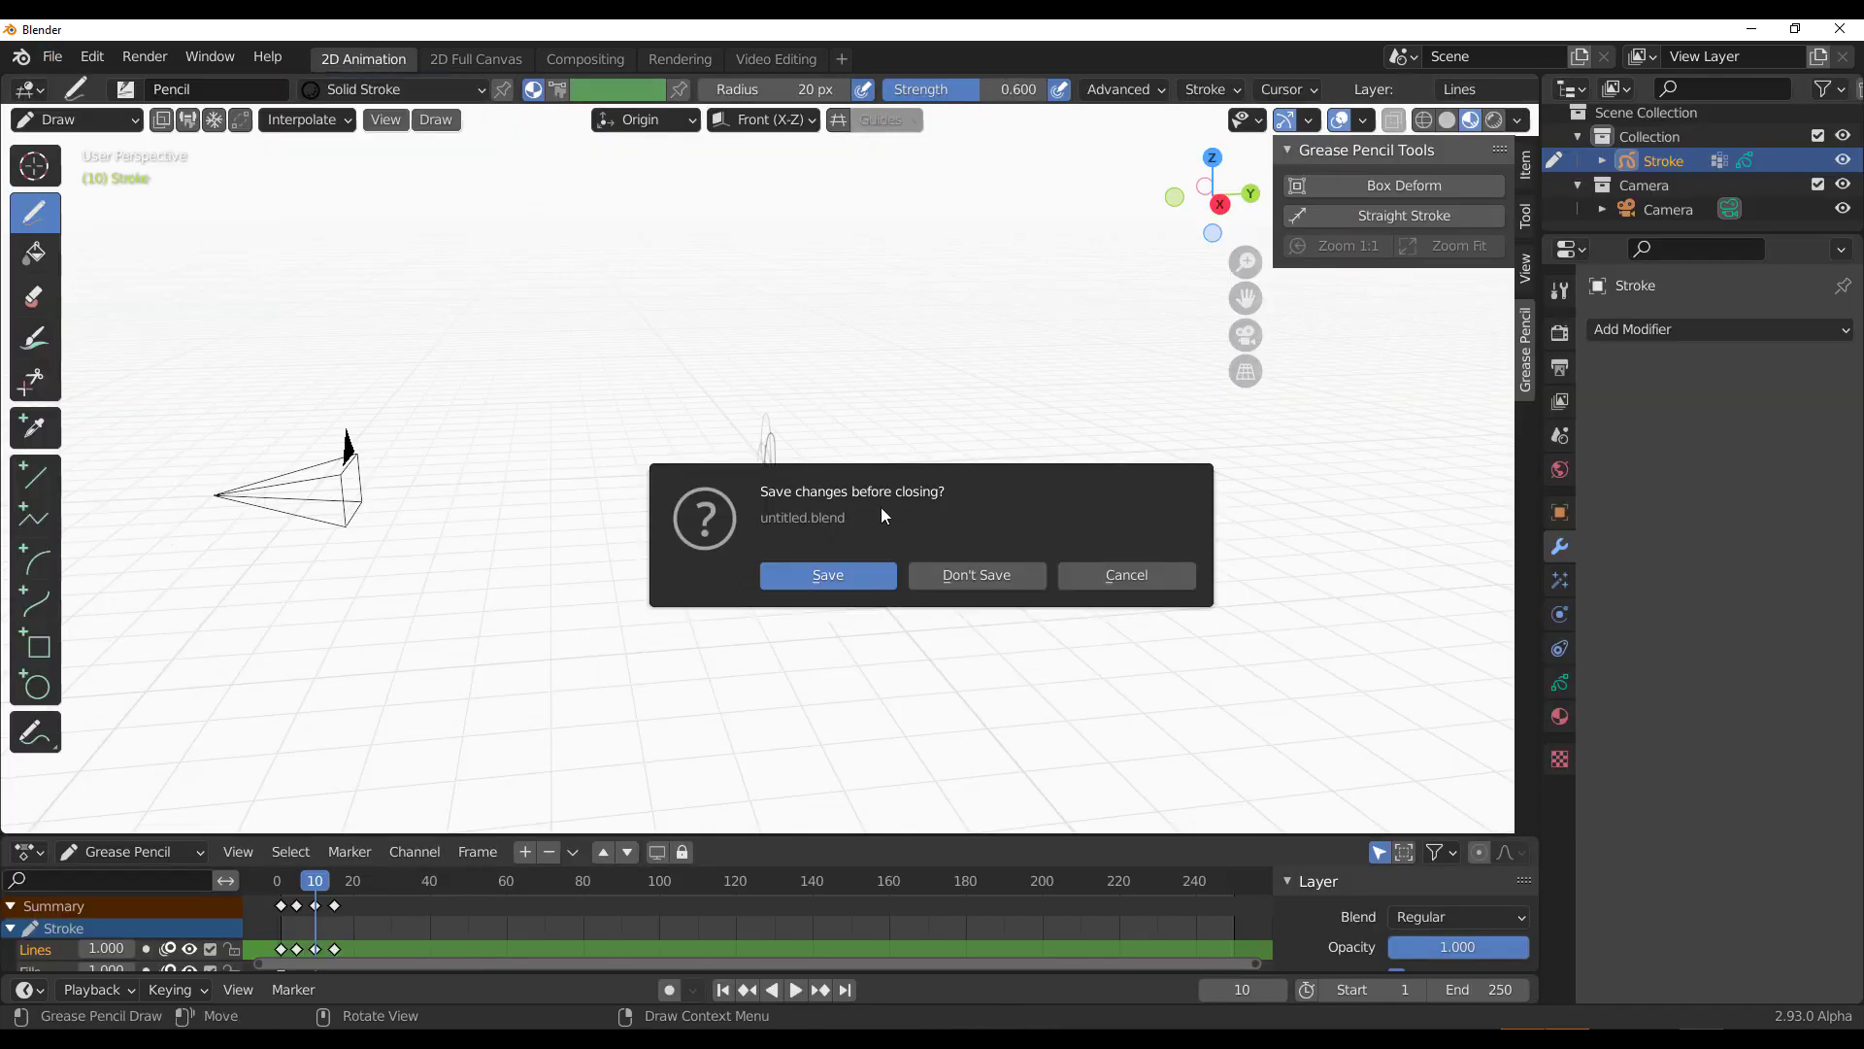
left_click(952, 569)
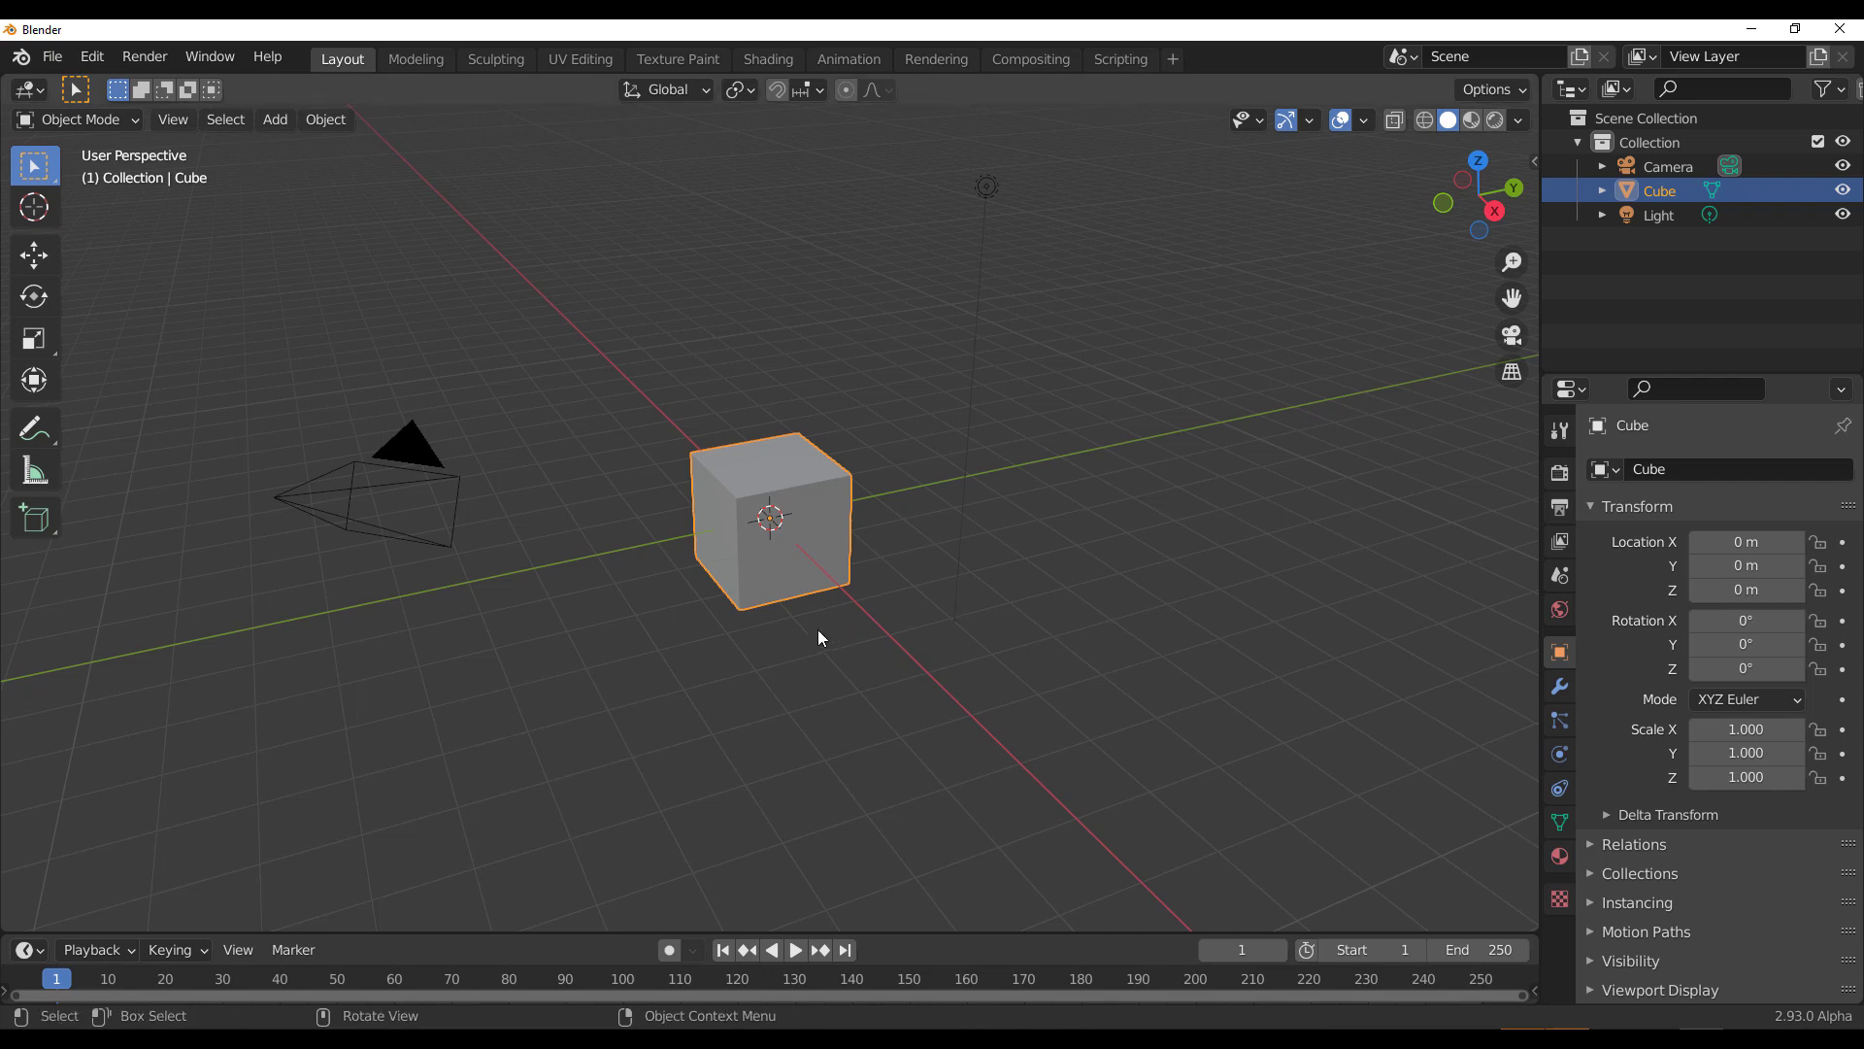
Step: Round the default cube into a sphere with a level 4 viewport Subdivision modifier and shade it smooth
scroll(818, 629, "up", 4)
middle_click_drag(777, 599, 811, 541)
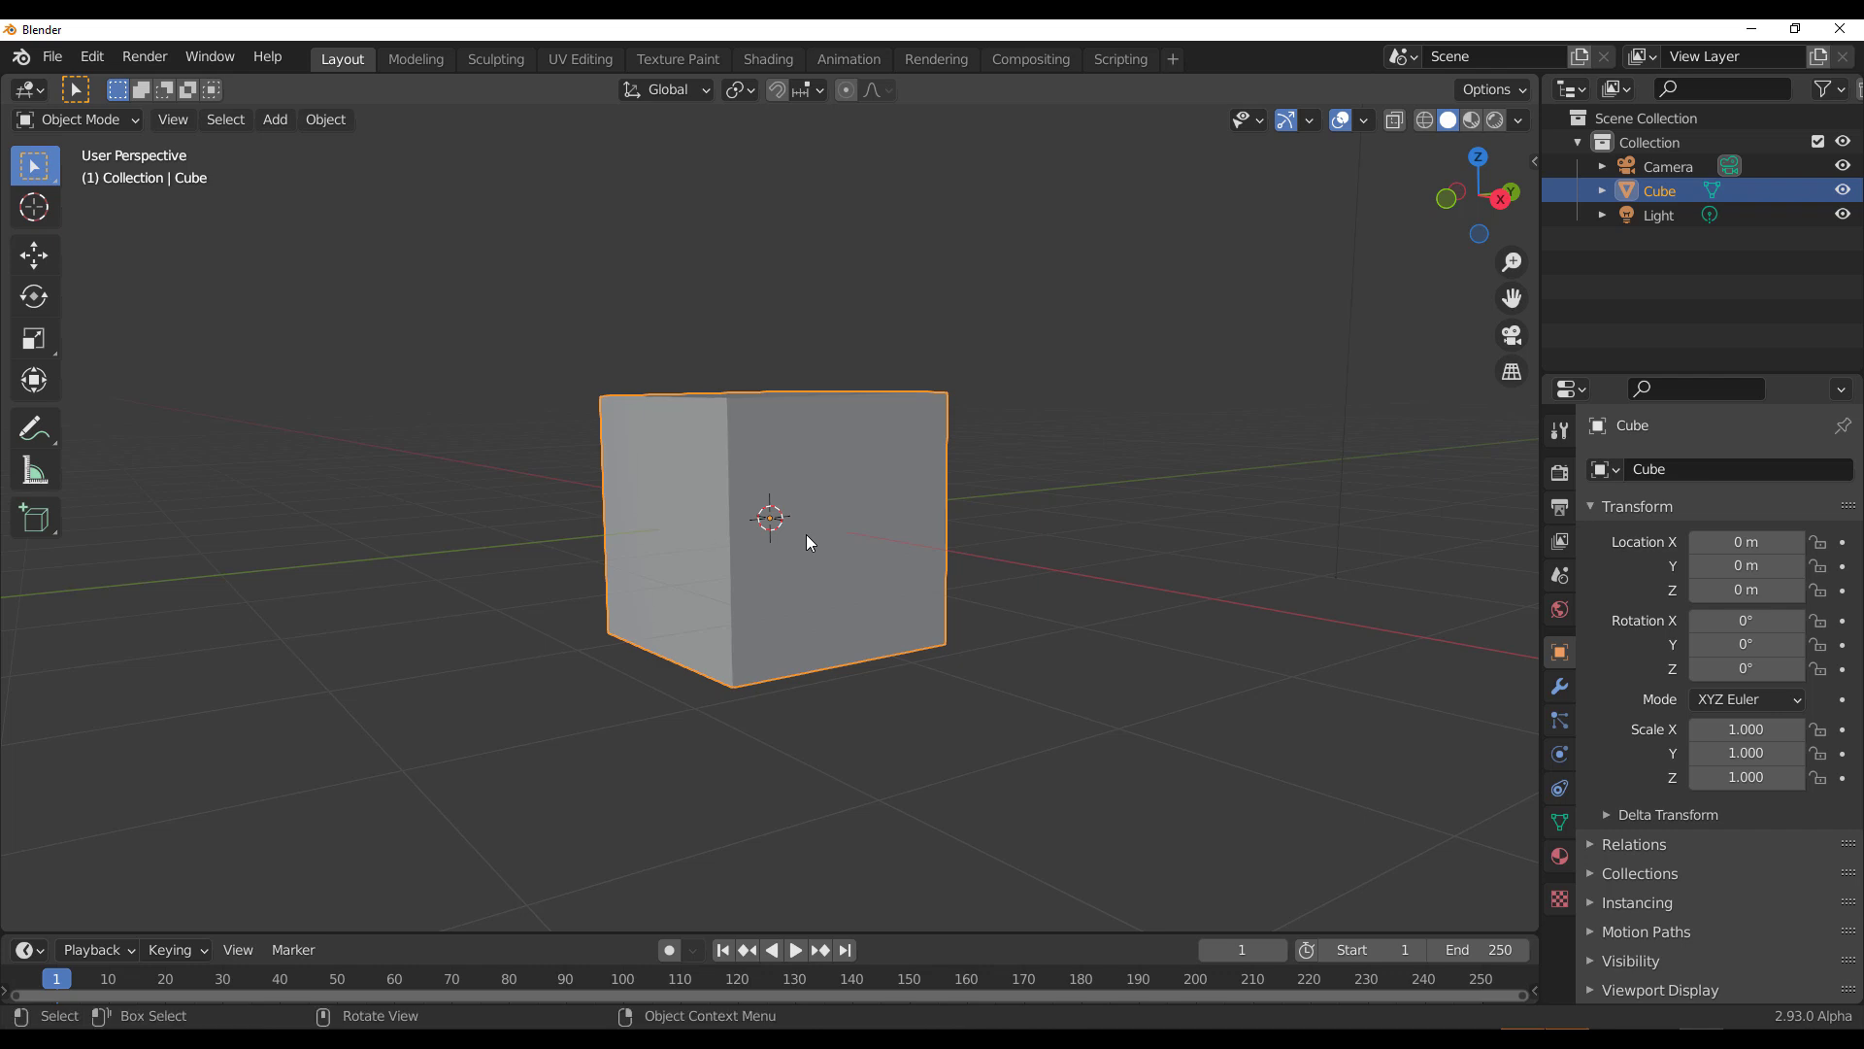
key("ctrl")
key("ctrl+3")
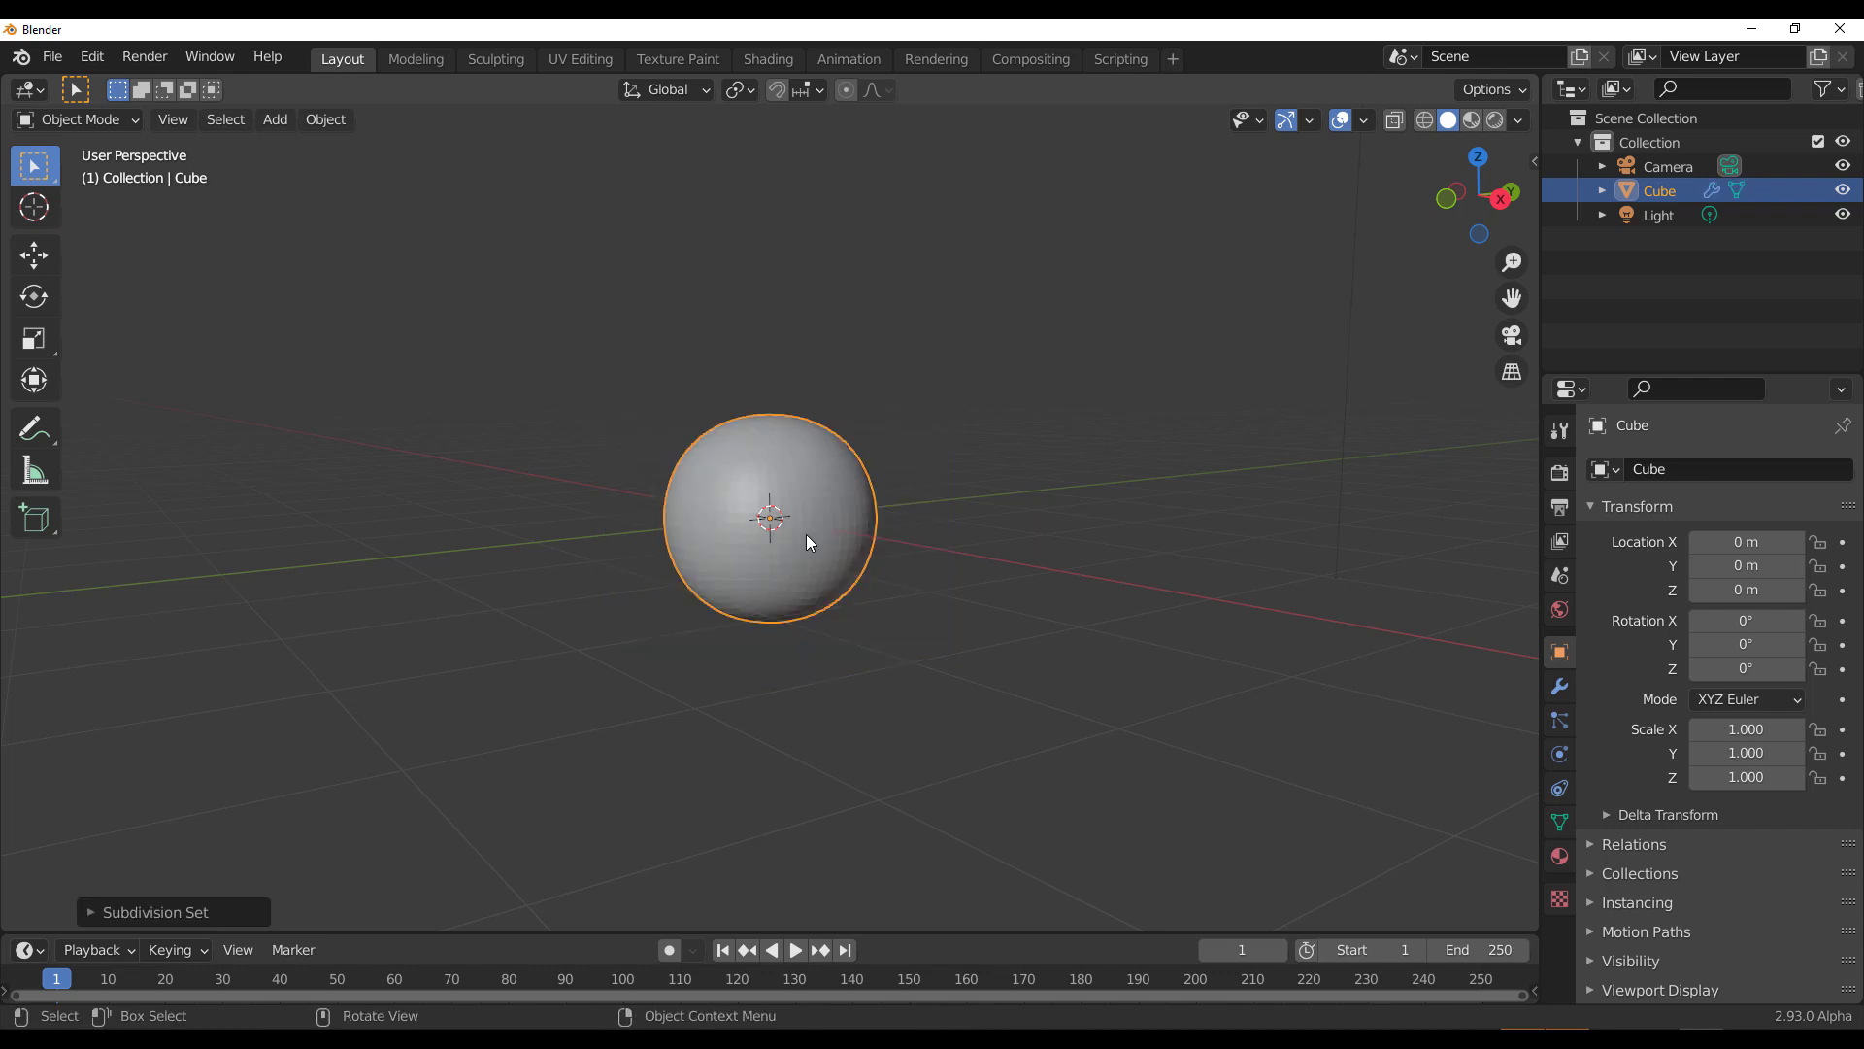
right_click(835, 412)
left_click(835, 412)
middle_click_drag(870, 497, 748, 452)
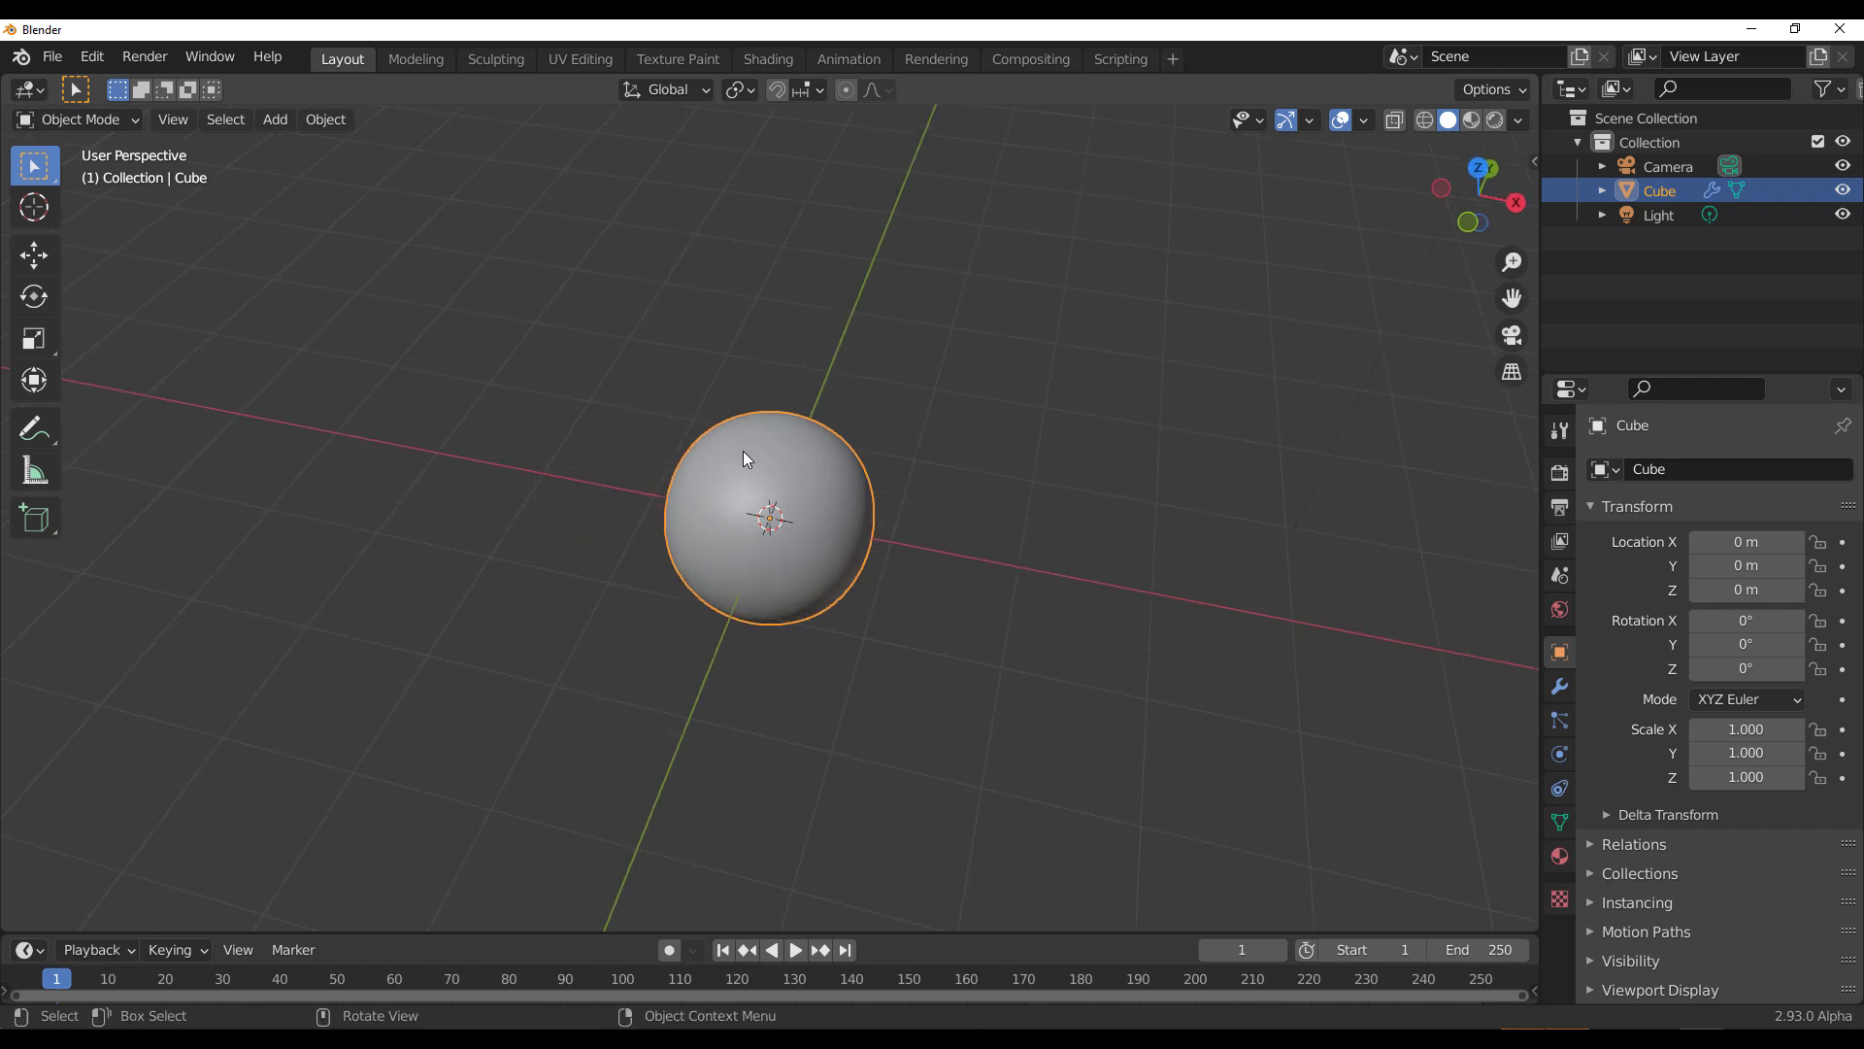
scroll(867, 486, "up", 3)
Step: Apply the Subdivision modifier to the rounded cube
left_click(1560, 685)
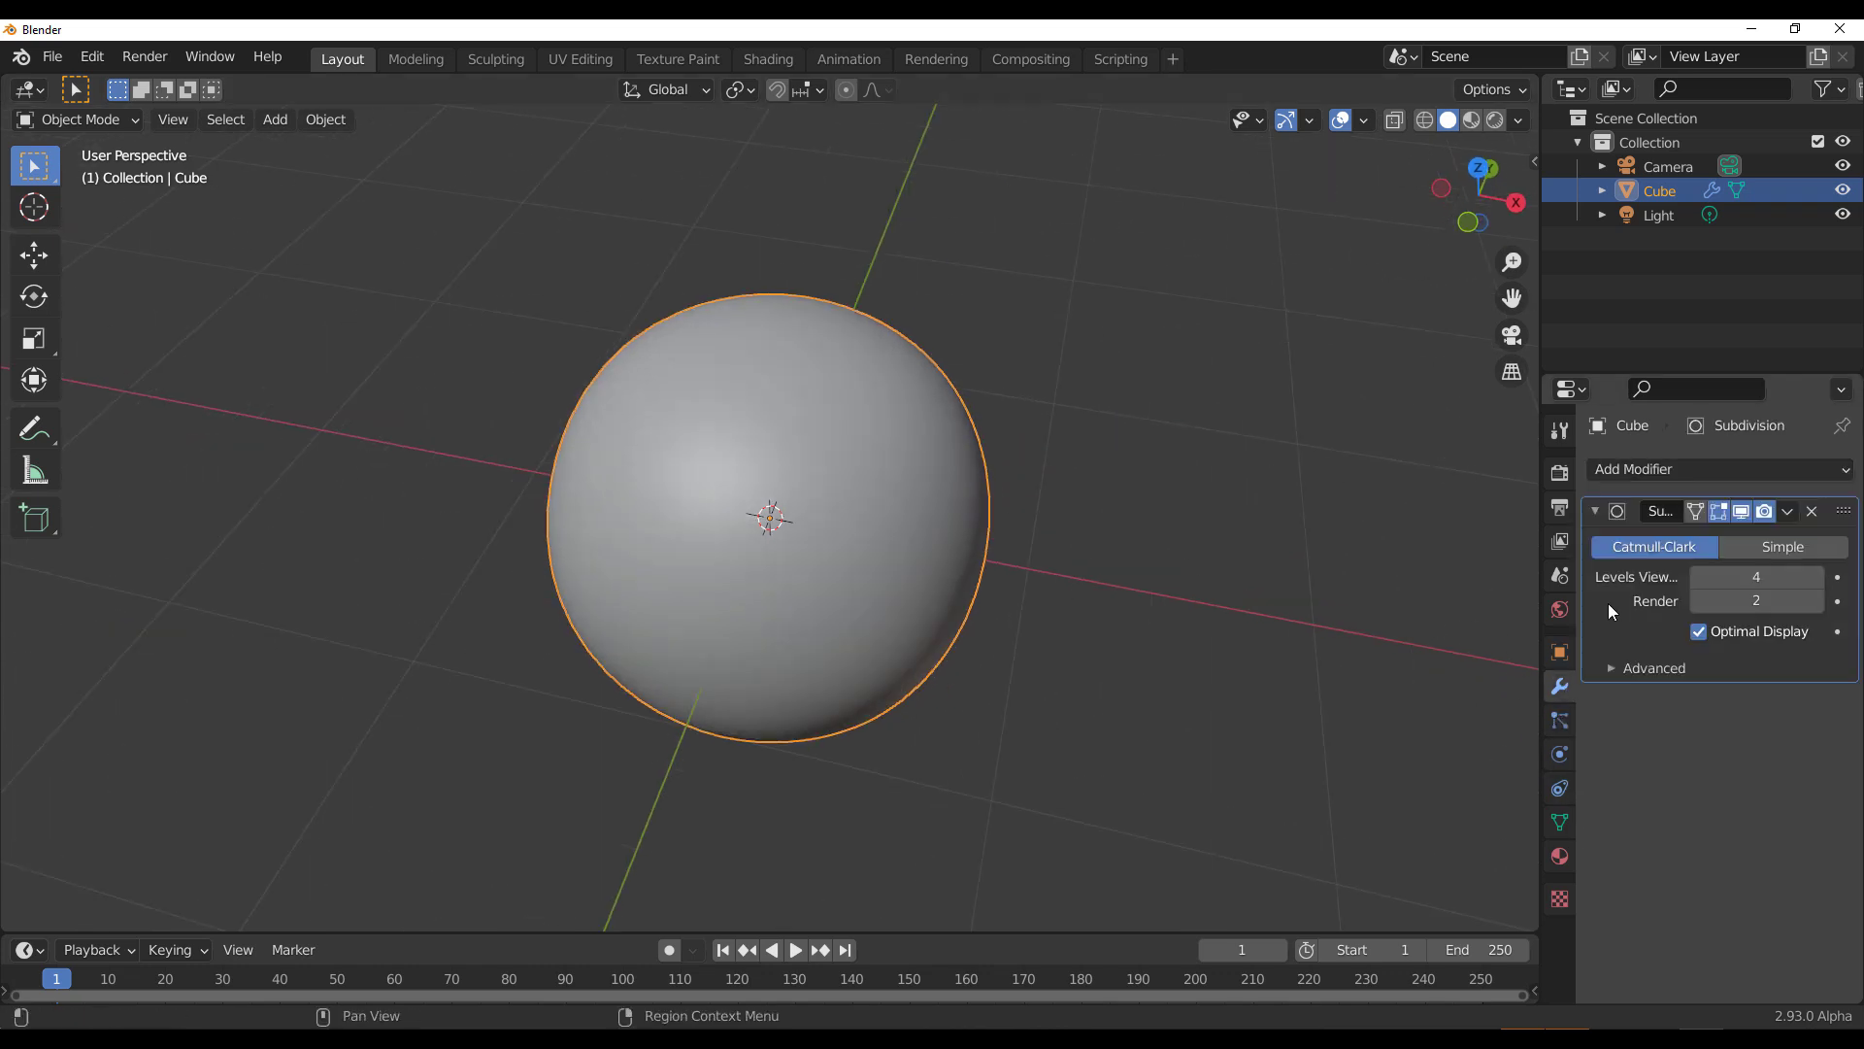
left_click(1787, 511)
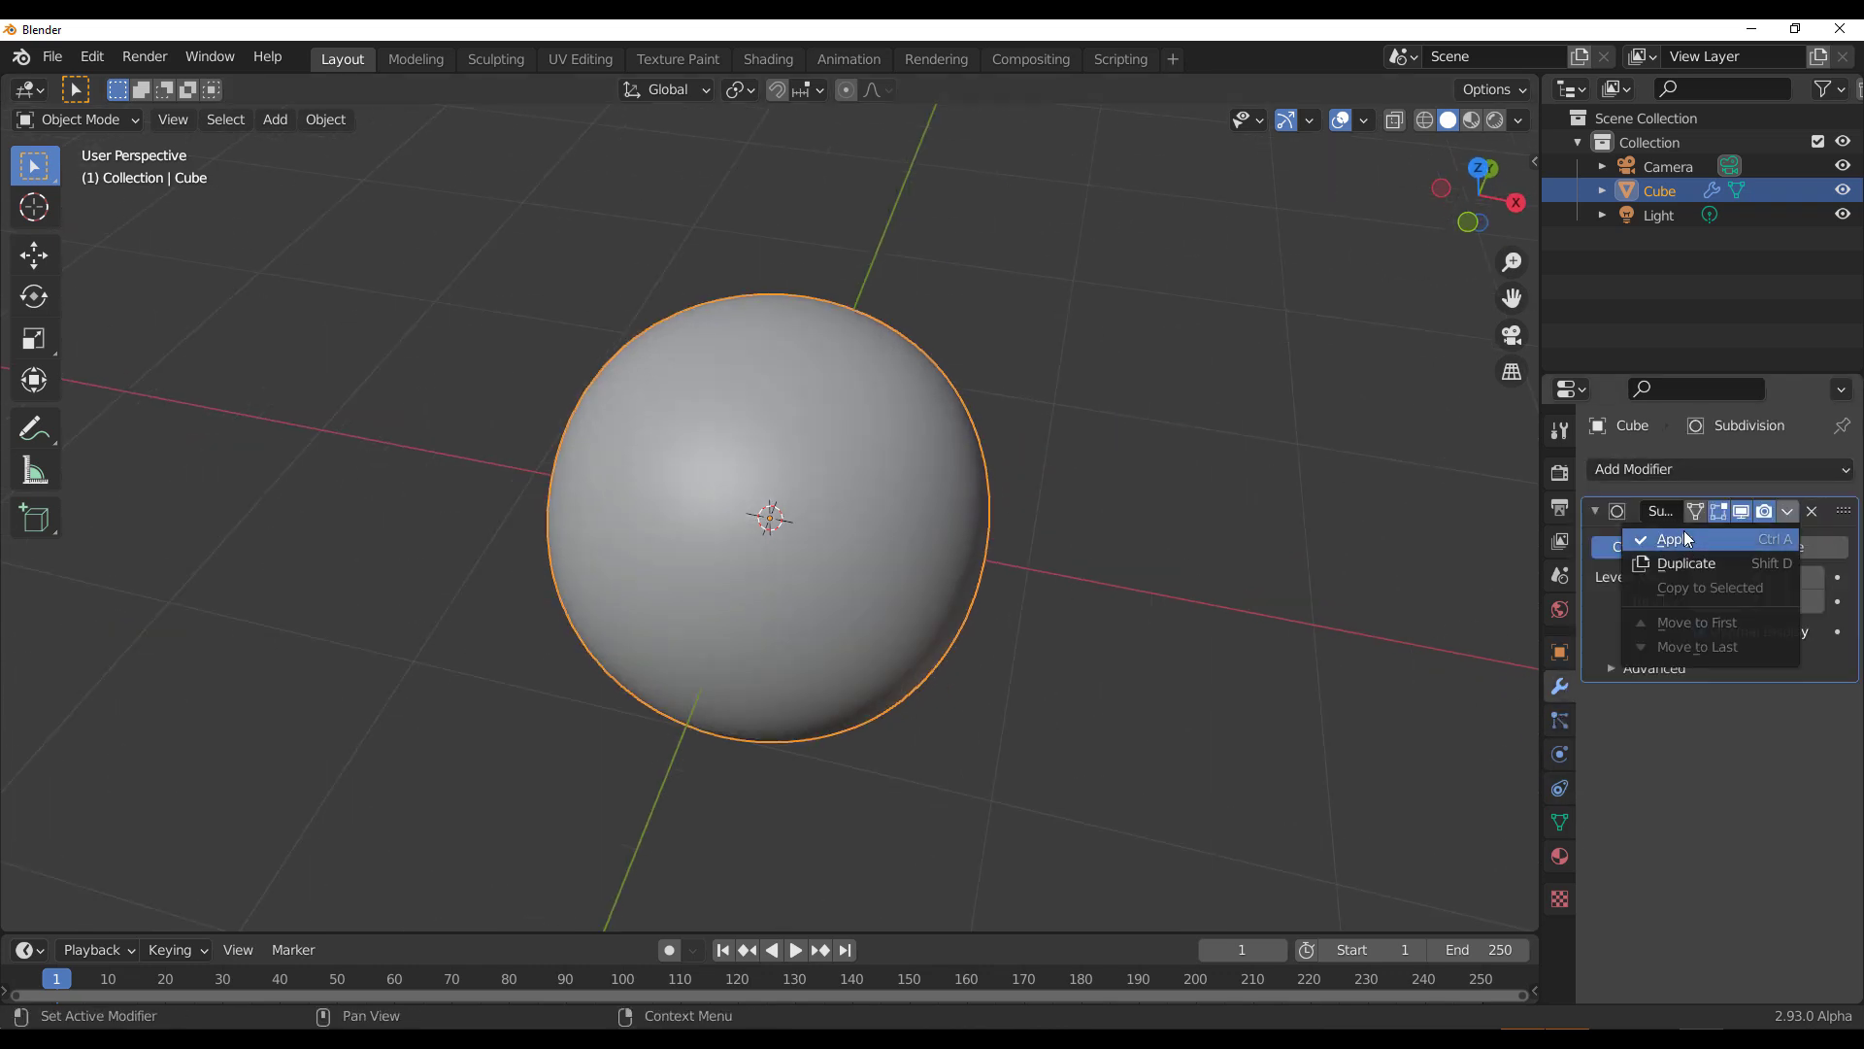
left_click(1687, 539)
Step: Enable the experimental Sculpt Mode Tilt Support feature in the preferences, keeping Developer Extras and Sculpt Vertex Colors on
left_click(92, 56)
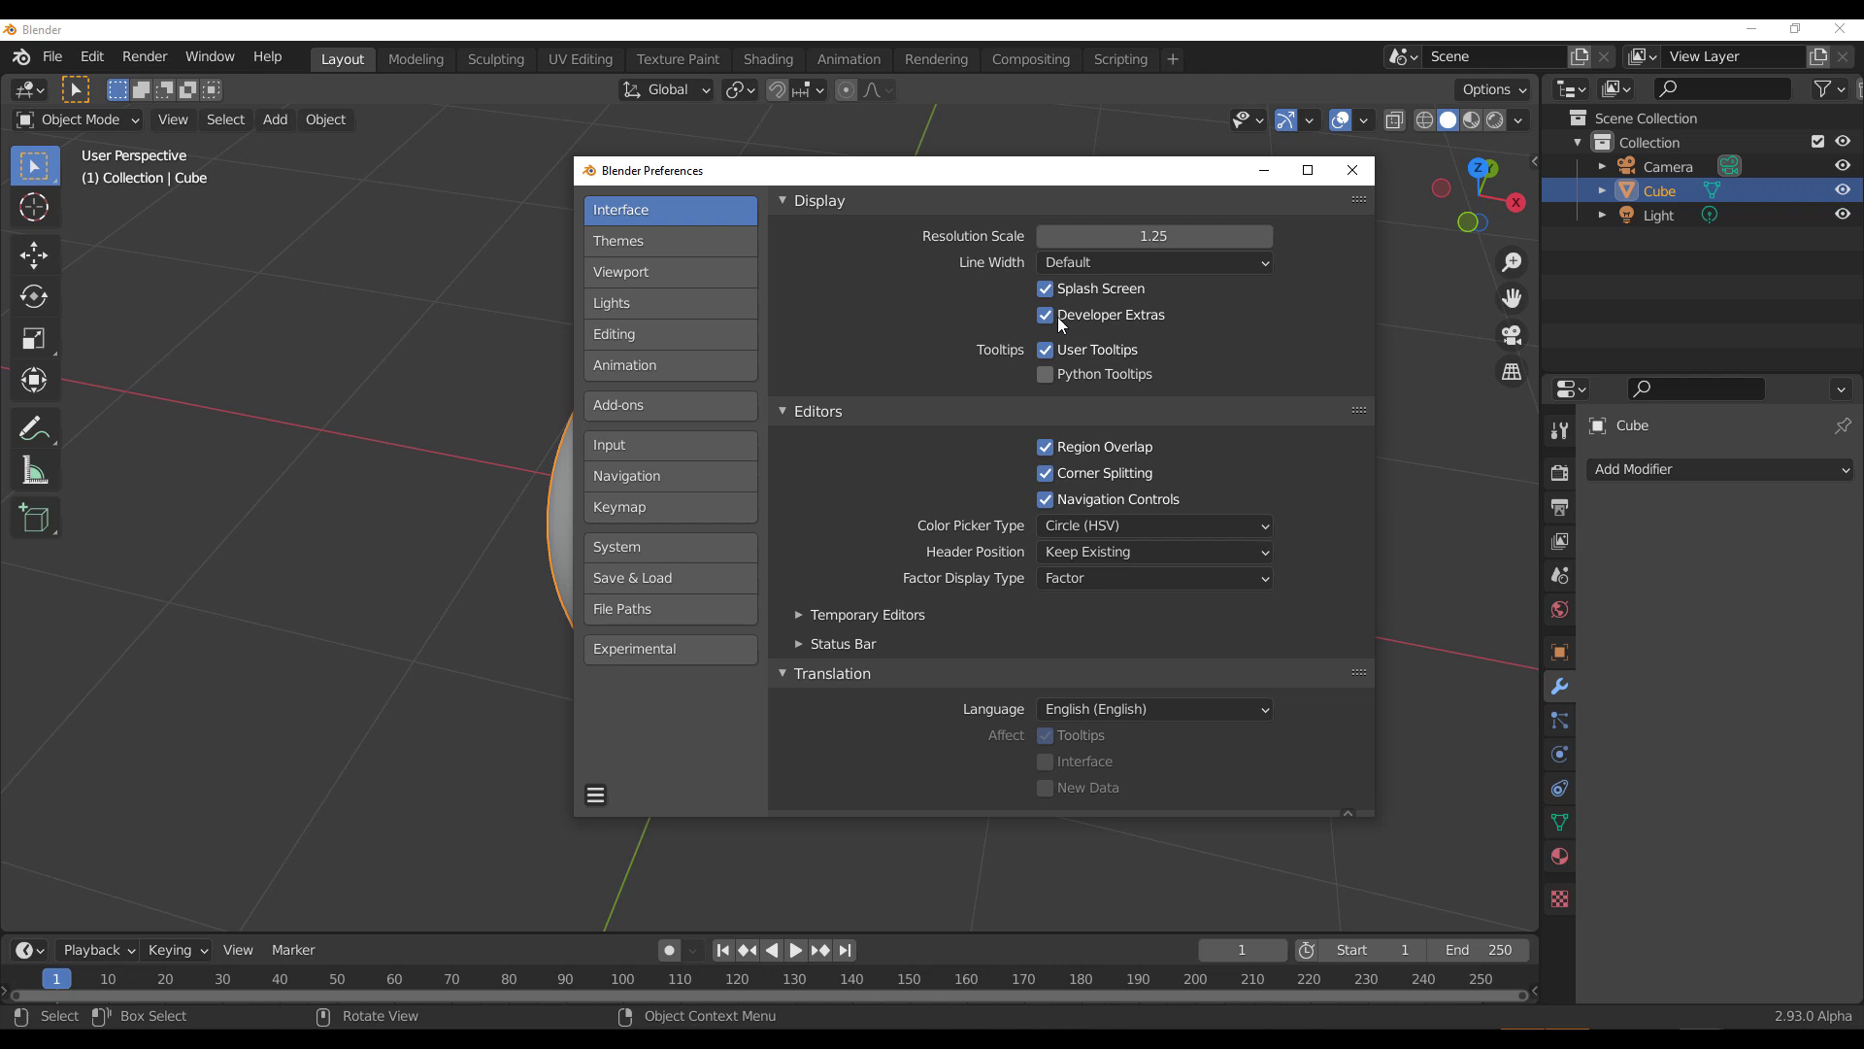
left_click(1051, 324)
left_click(1052, 326)
left_click(638, 659)
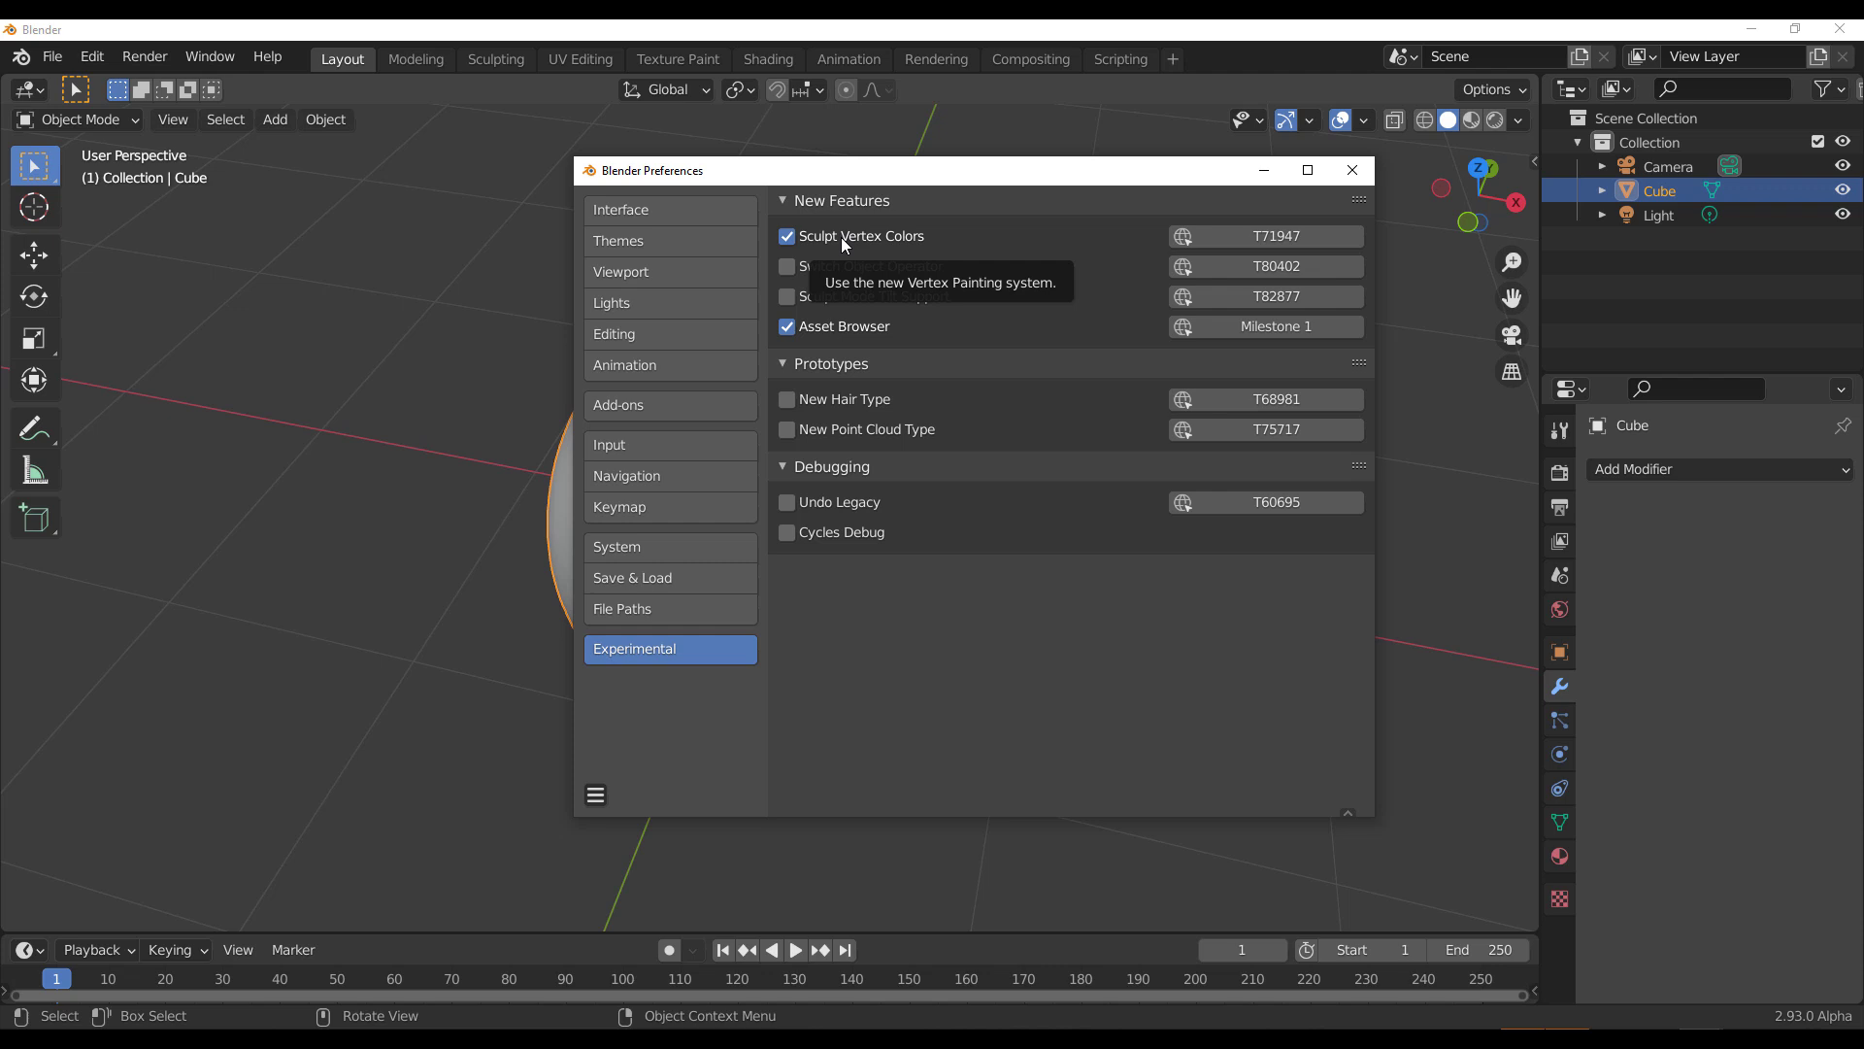
left_click(859, 299)
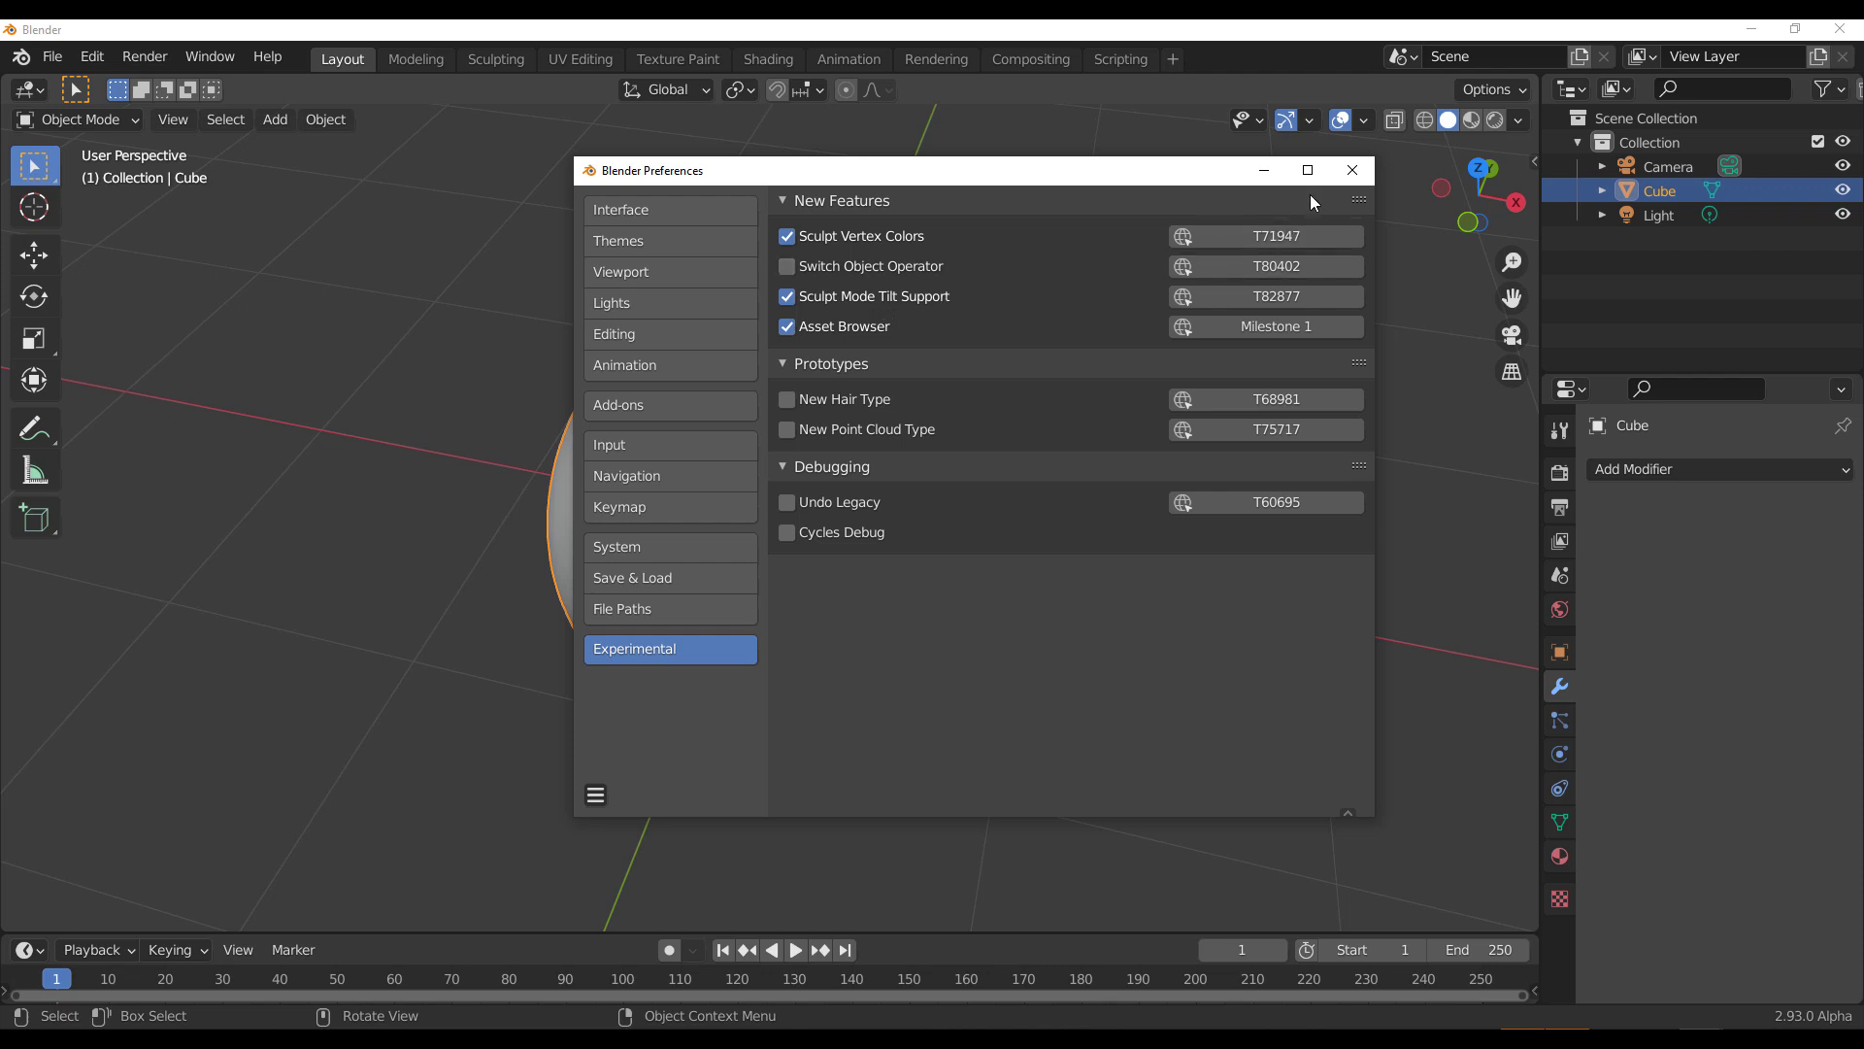
left_click(1353, 170)
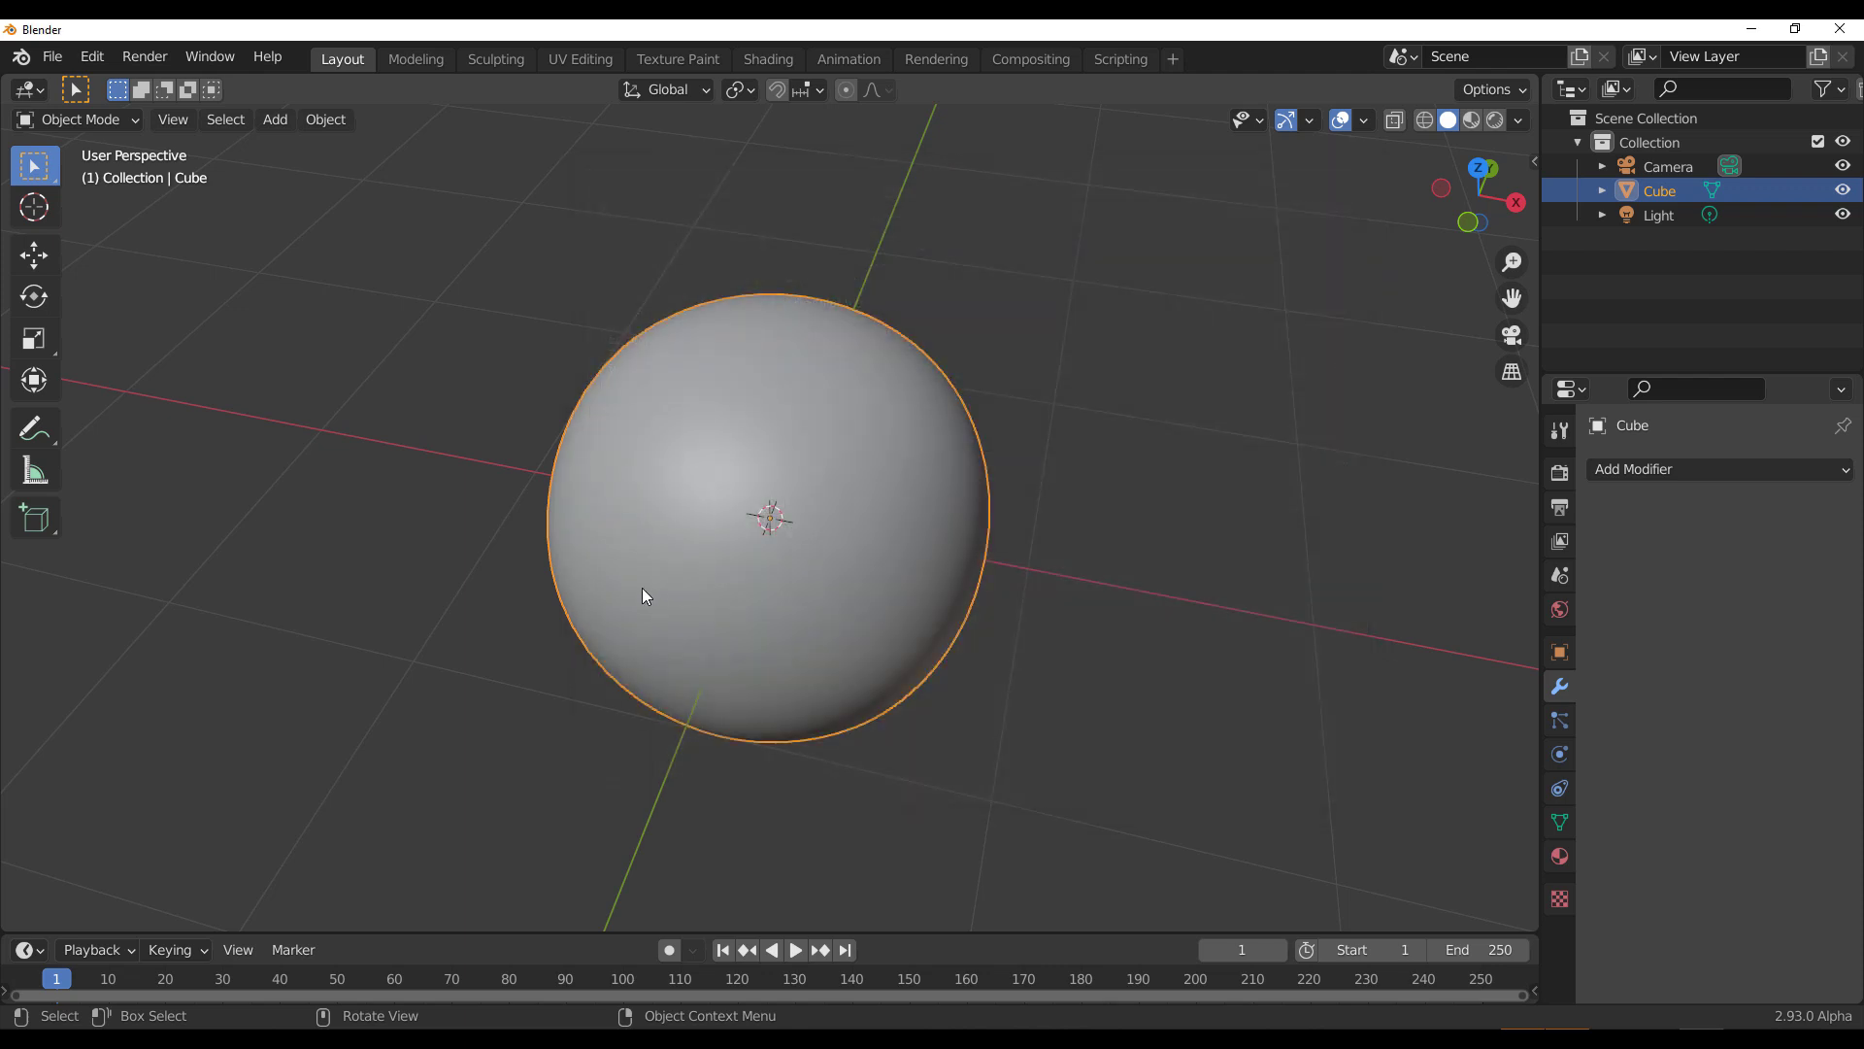
Step: Set up the sphere for vertex painting in Sculpt Mode with the Paint brush and vertex colours displayed in the viewport
left_click(93, 125)
left_click(93, 119)
left_click(70, 191)
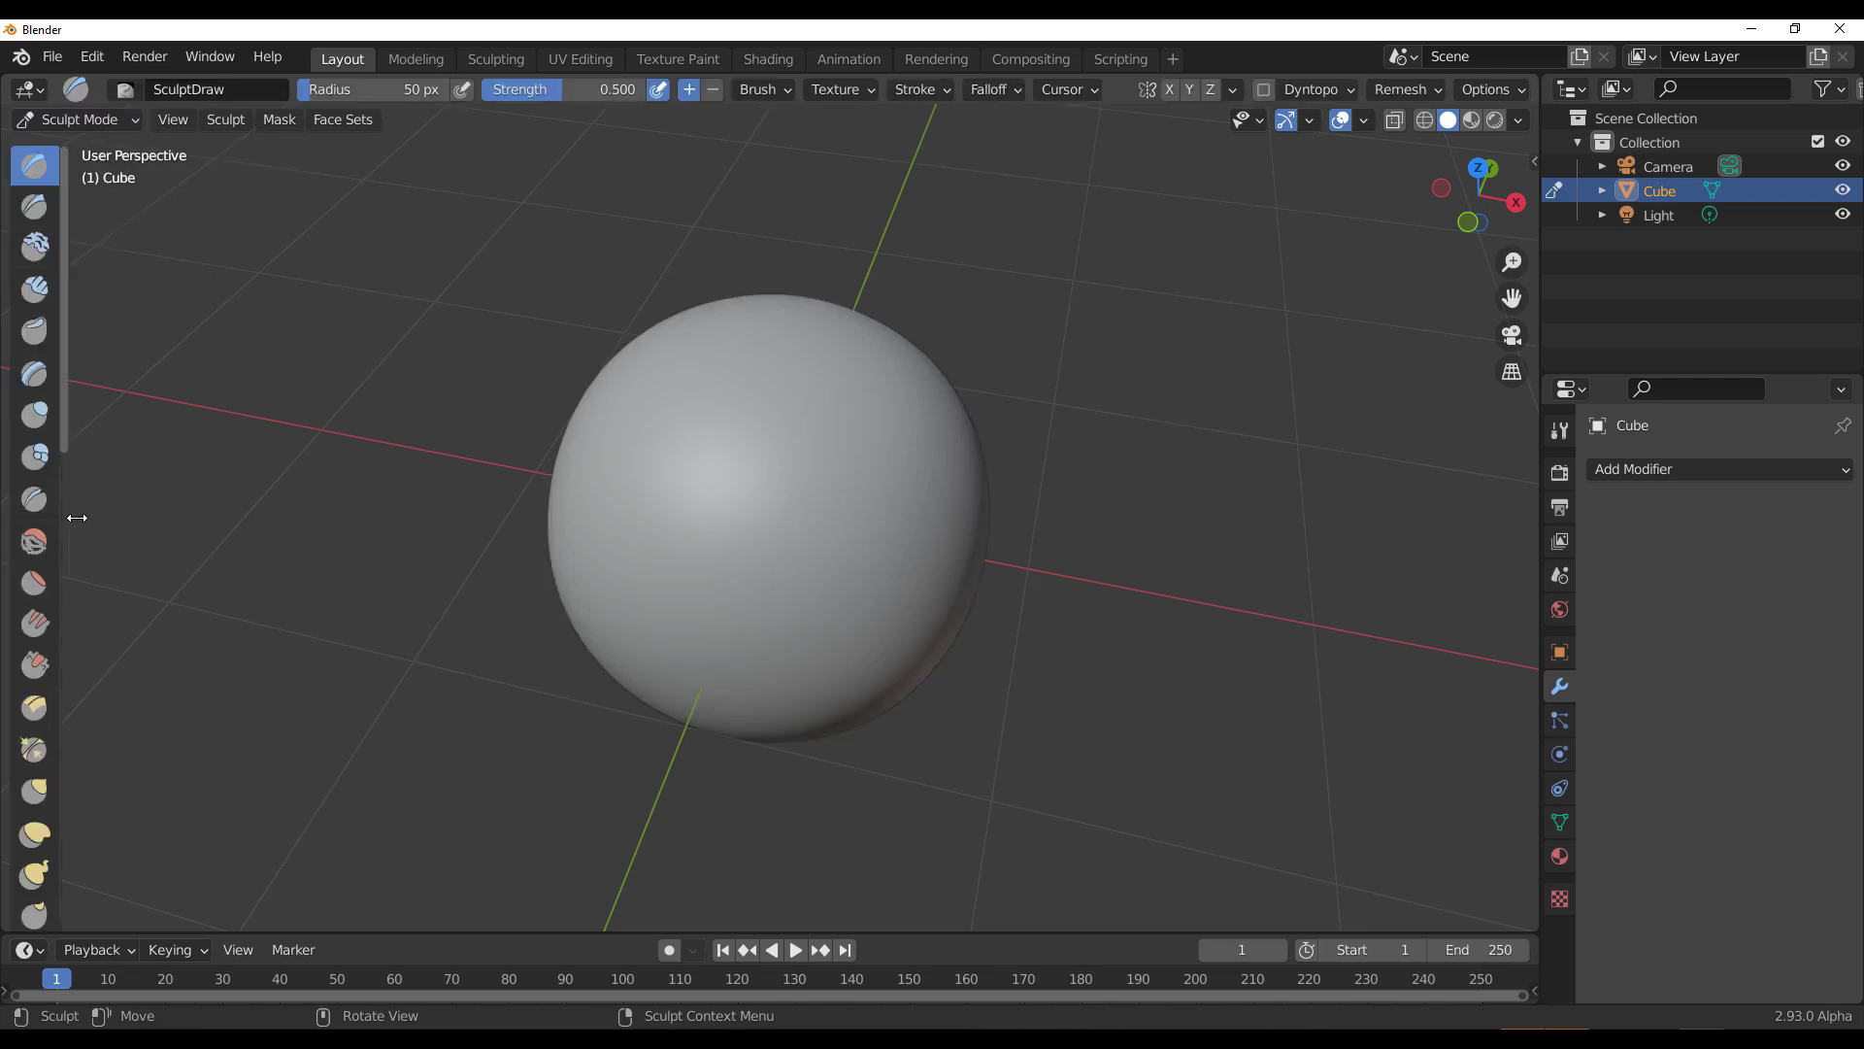
left_click_drag(76, 517, 110, 519)
scroll(68, 592, "down", 6)
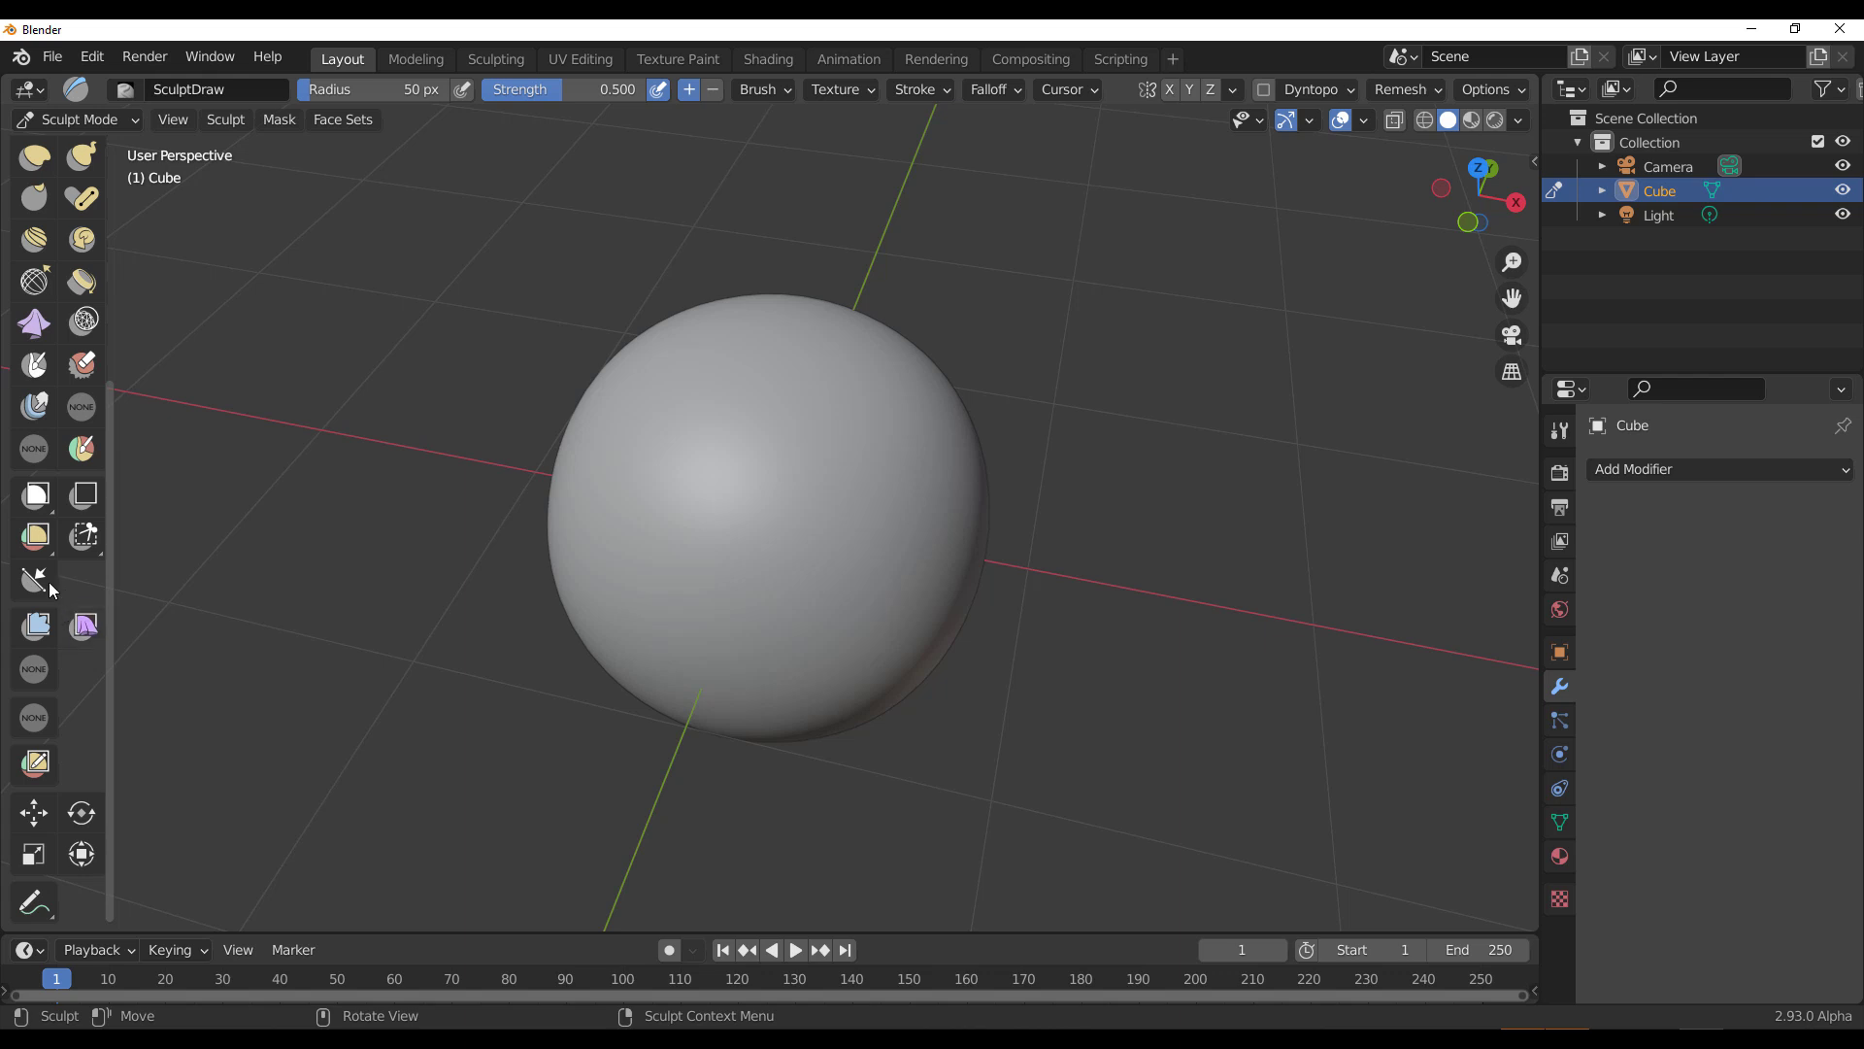
left_click(81, 406)
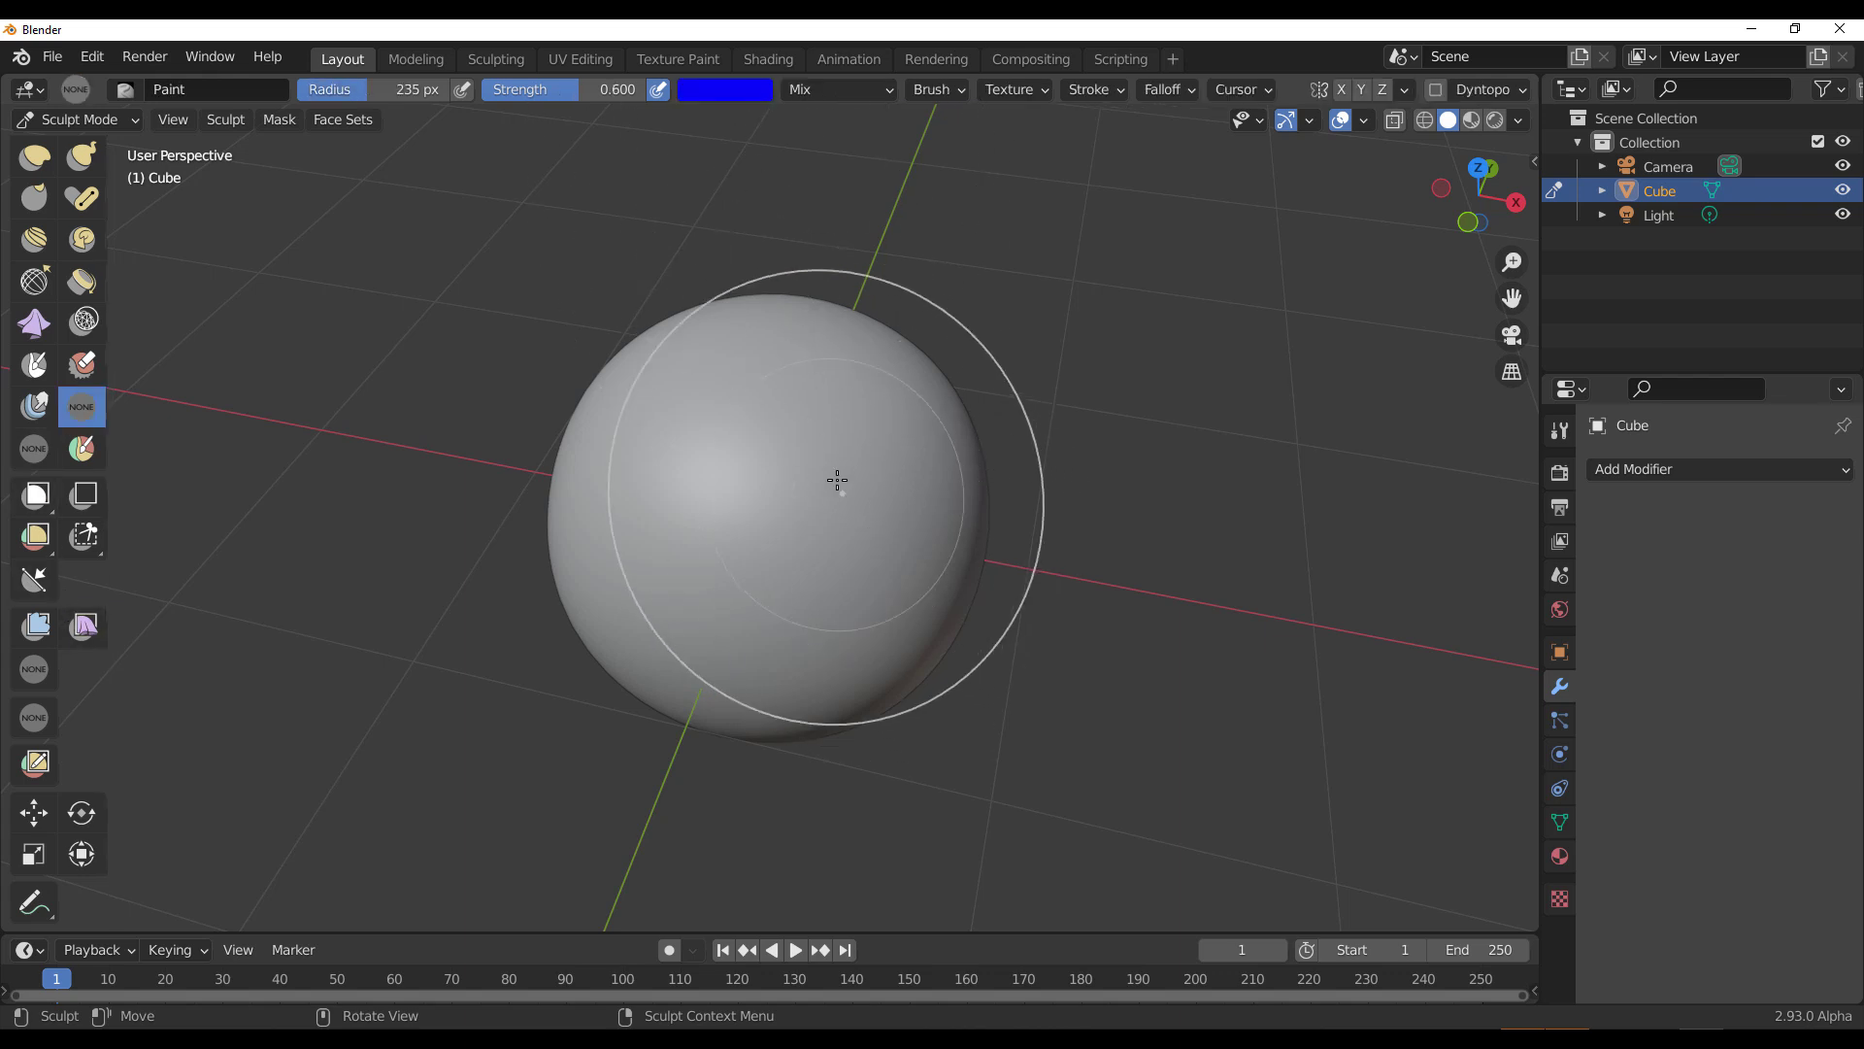
left_click(1518, 119)
left_click(1614, 421)
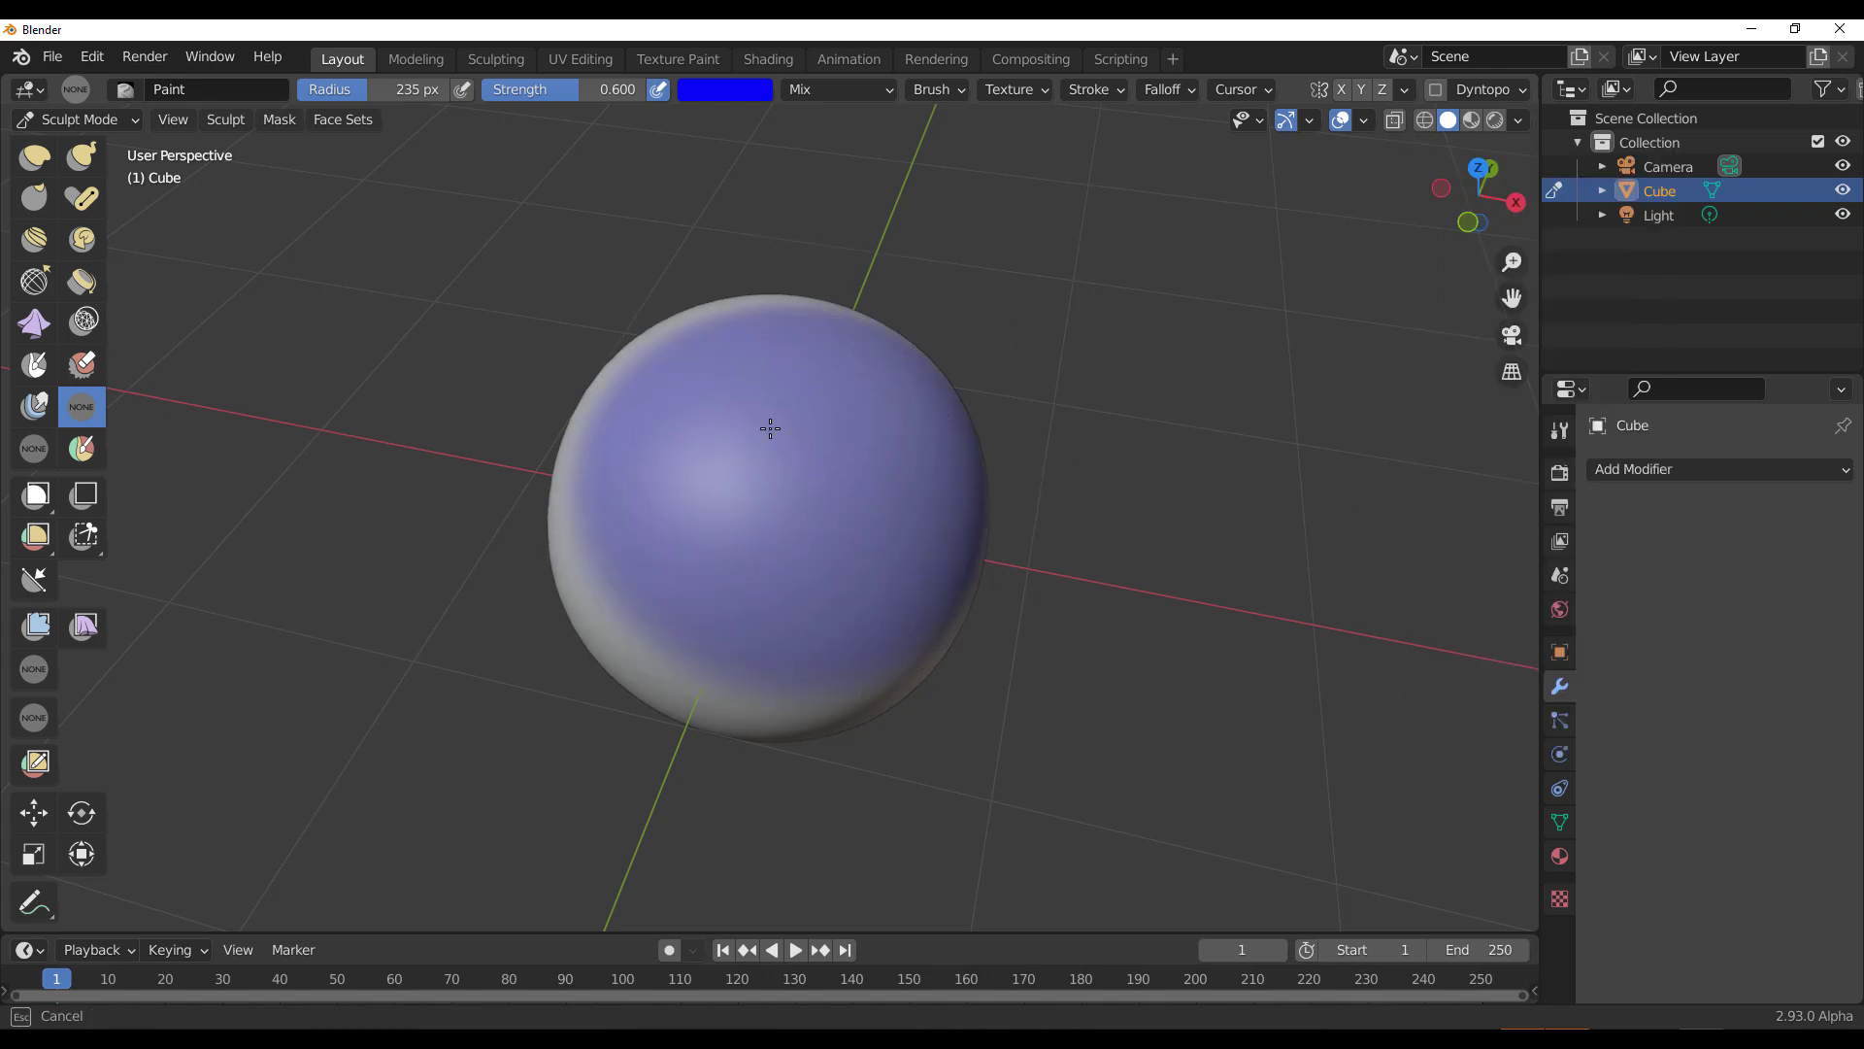
Step: Paint the front of the sphere blue with the 235 px brush and adjust its colours with the Color Filter
left_click_drag(770, 429, 956, 466)
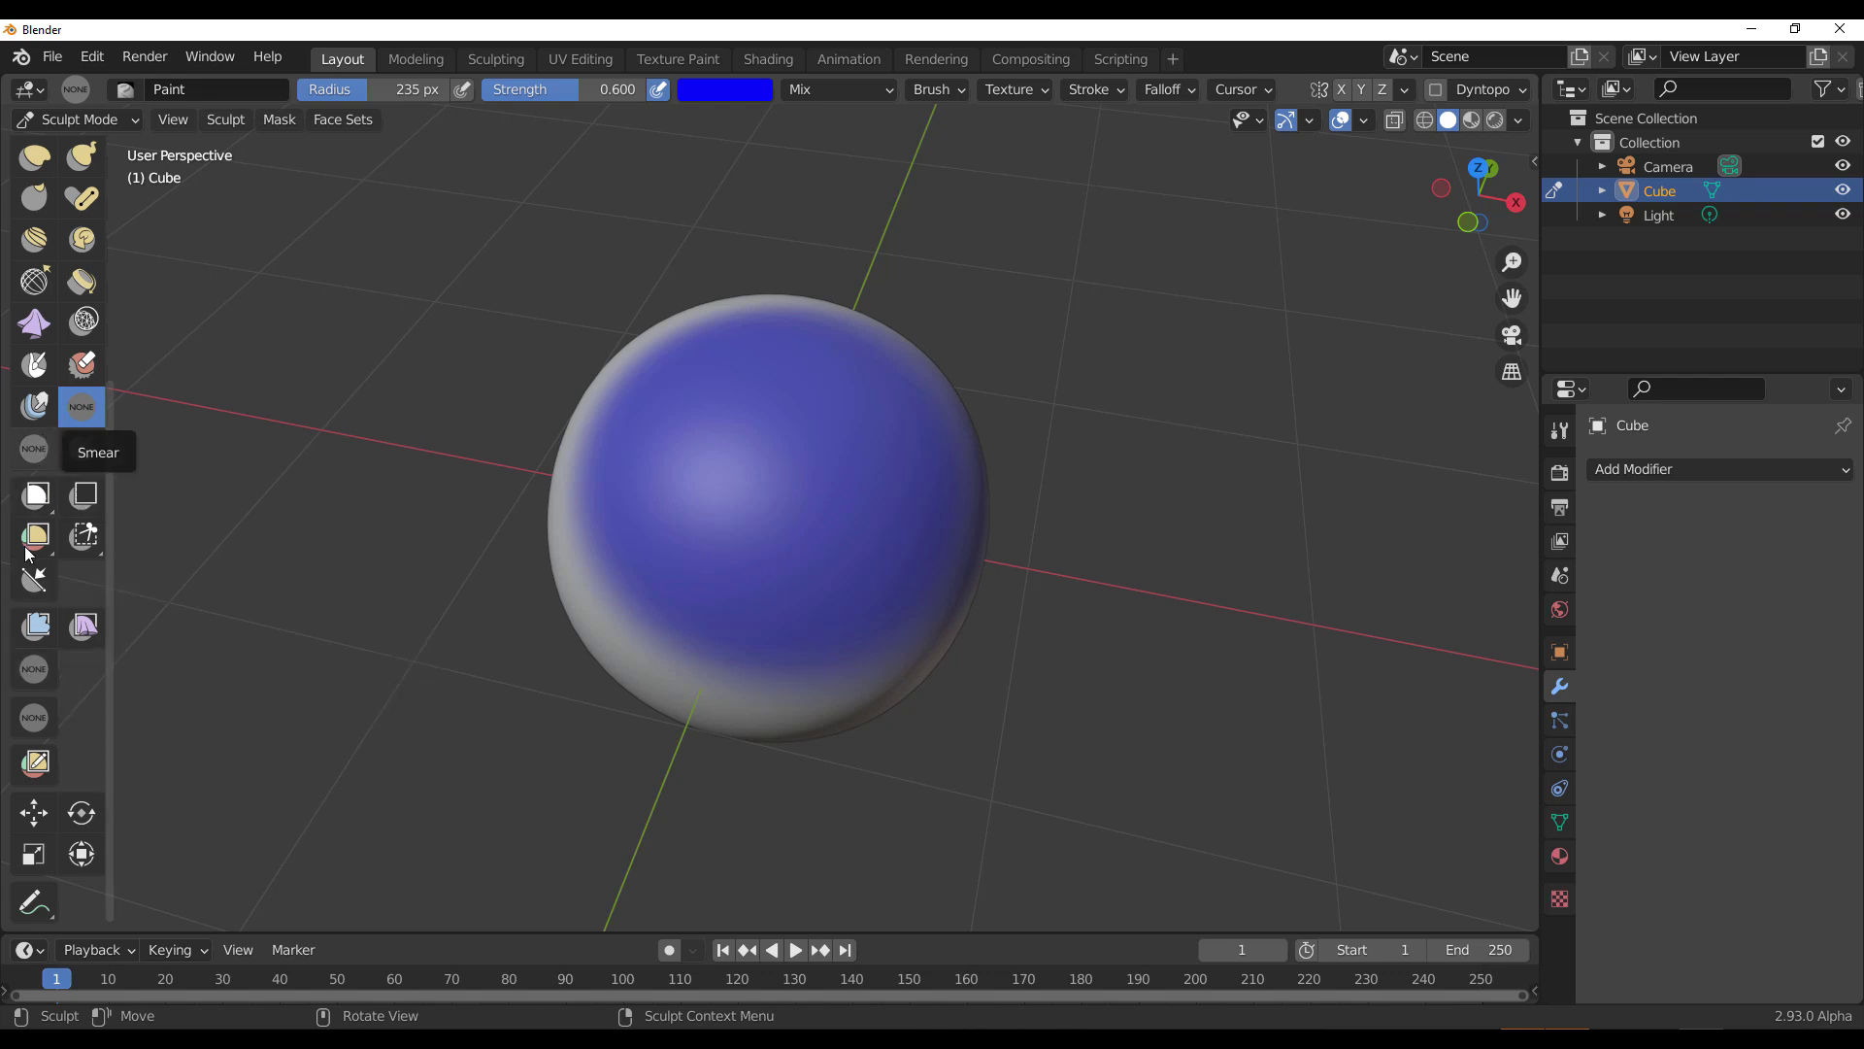
left_click(34, 669)
left_click_drag(737, 483, 812, 435)
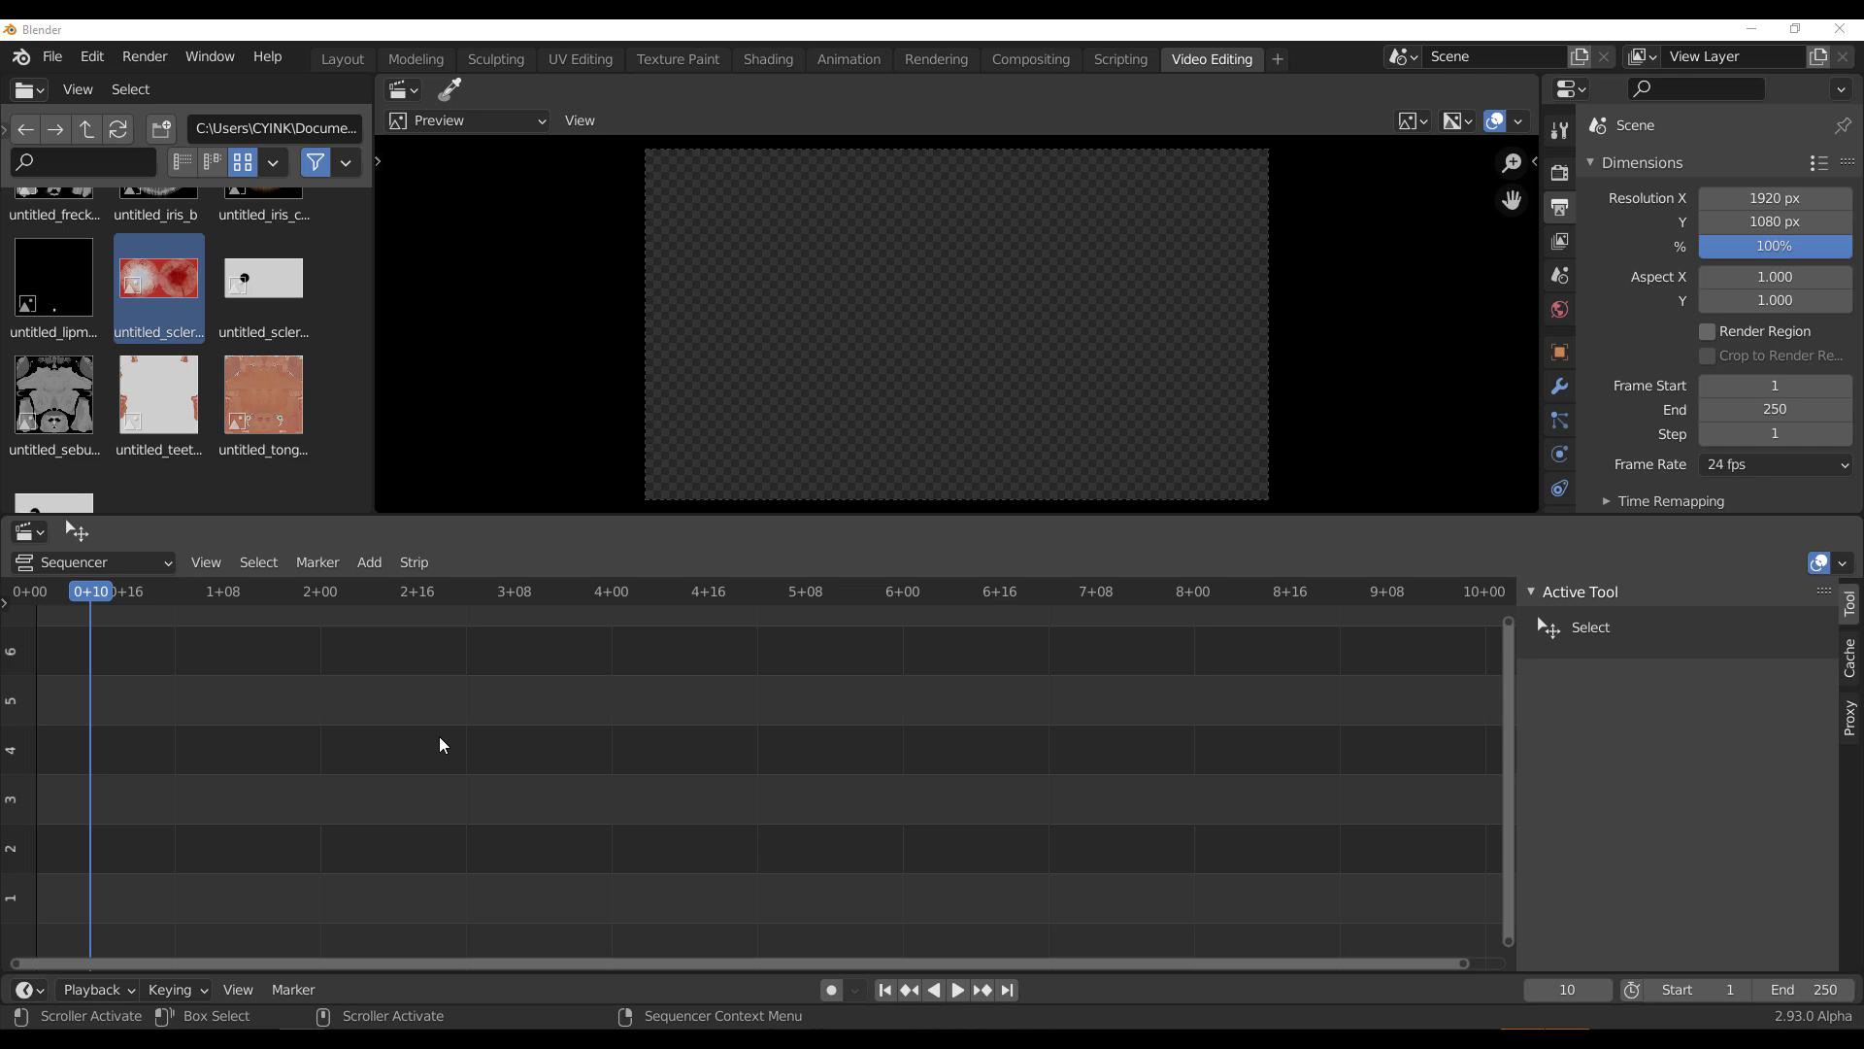
Step: Add untitled_sclera_color.png as an image strip on channel 1 at the start of the sequencer timeline
left_click_drag(158, 279, 102, 877)
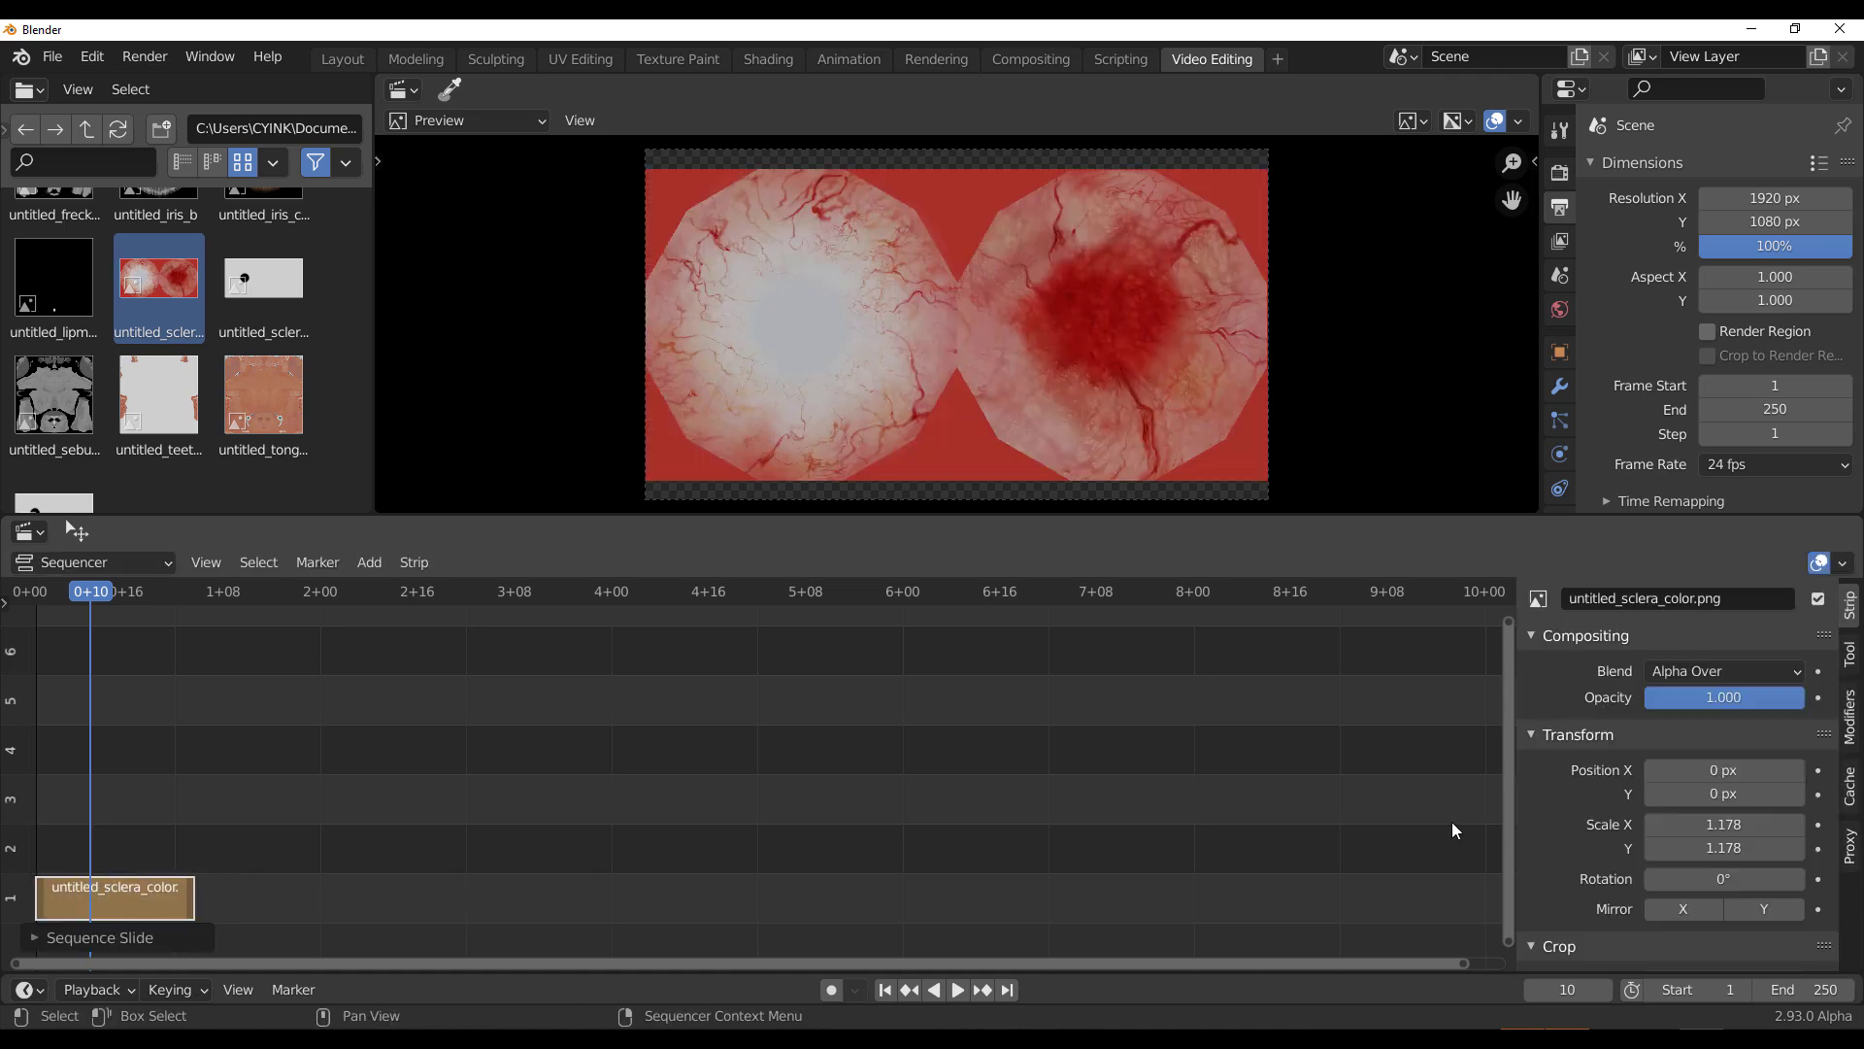
Step: Try out the image strip's left crop and its X position, cancelling both changes
scroll(1604, 762, "down", 1)
scroll(1604, 762, "down", 3)
scroll(1651, 782, "down", 2)
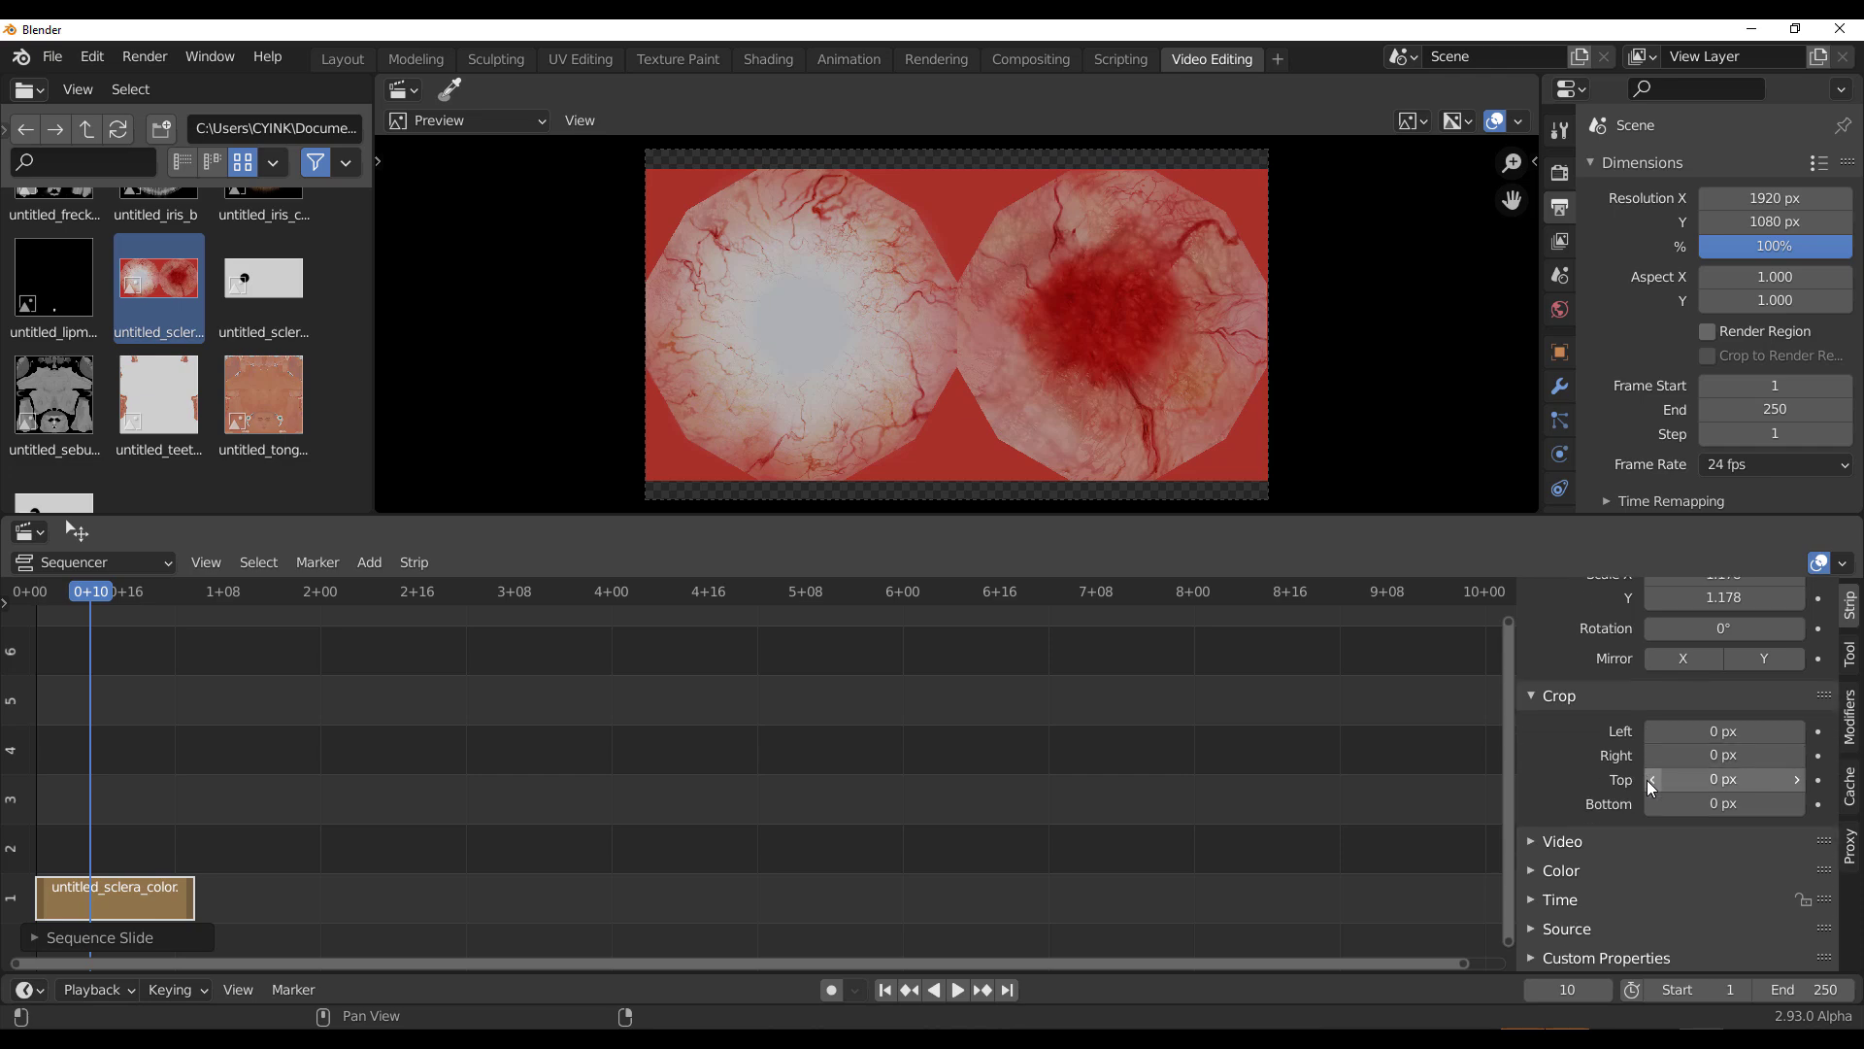
left_click_drag(1698, 729, 1840, 729)
key("Escape")
scroll(1723, 680, "up", 3)
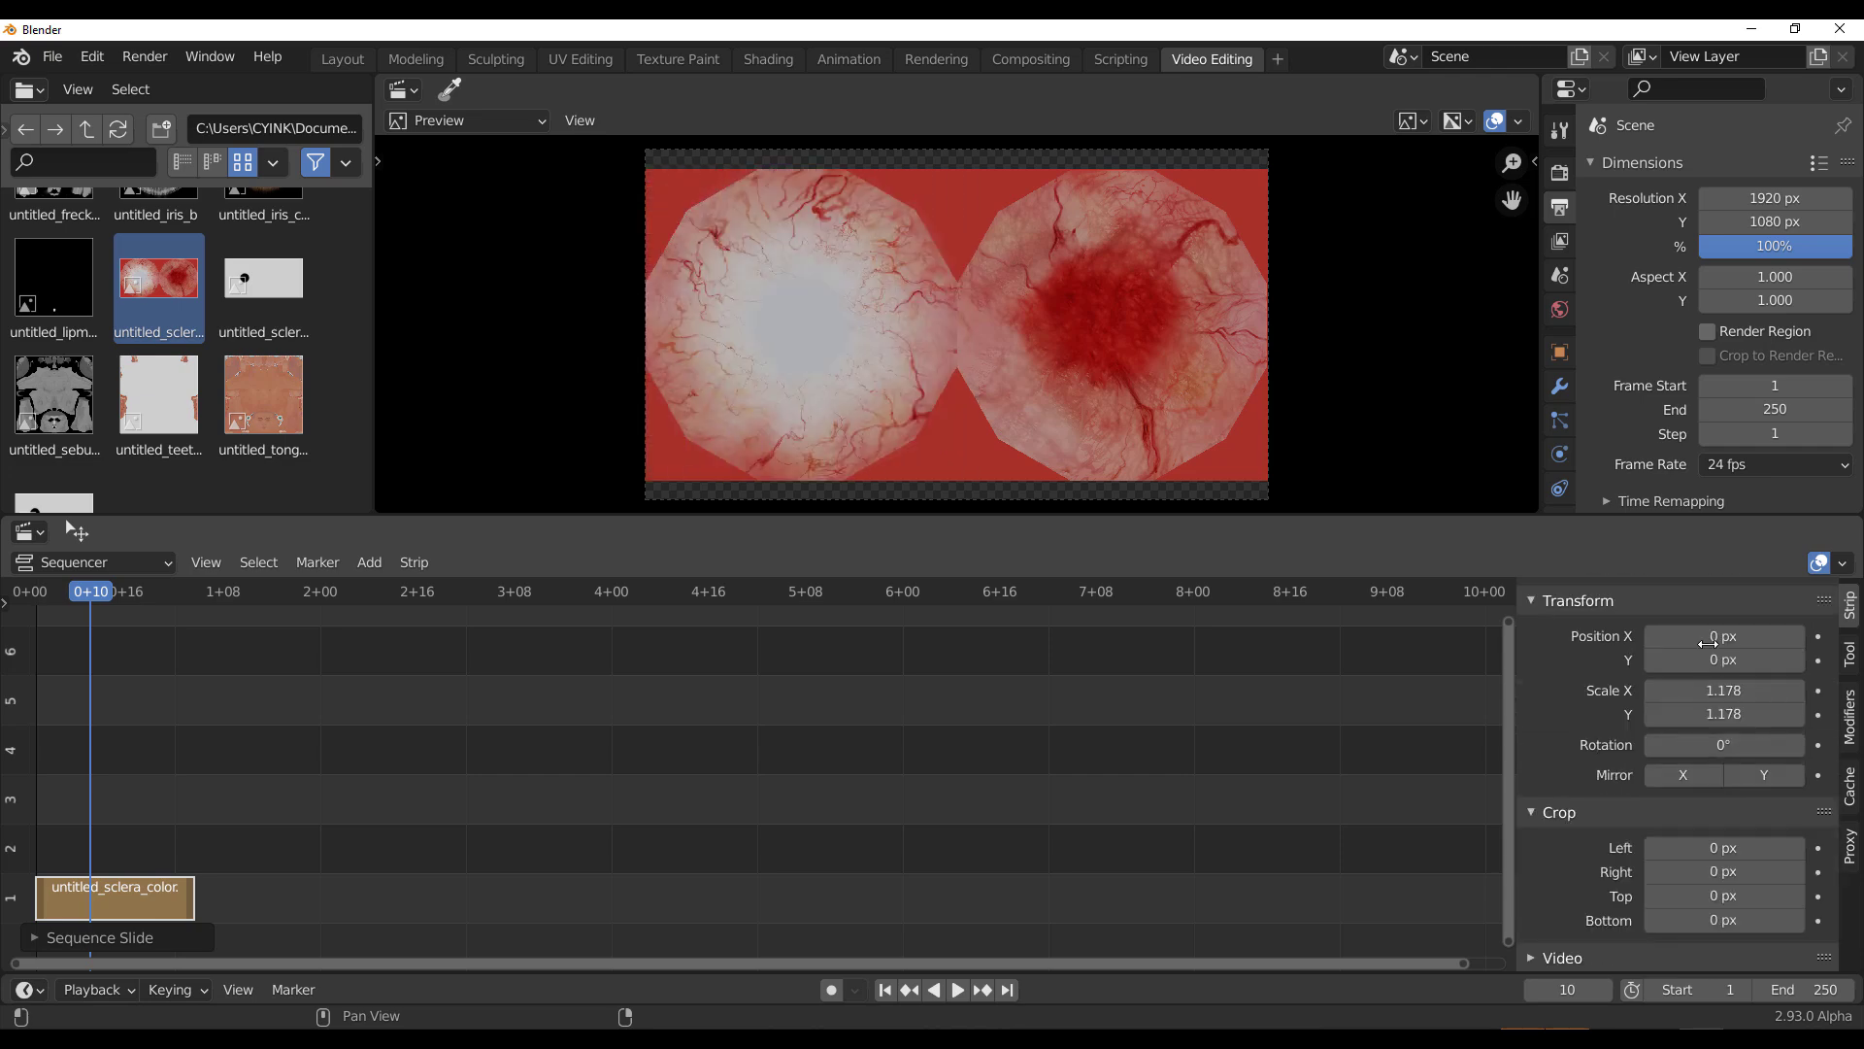
mouse_move(1723, 636)
left_mouse_down()
mouse_move(1752, 636)
mouse_move(1689, 636)
left_mouse_up()
key("Escape")
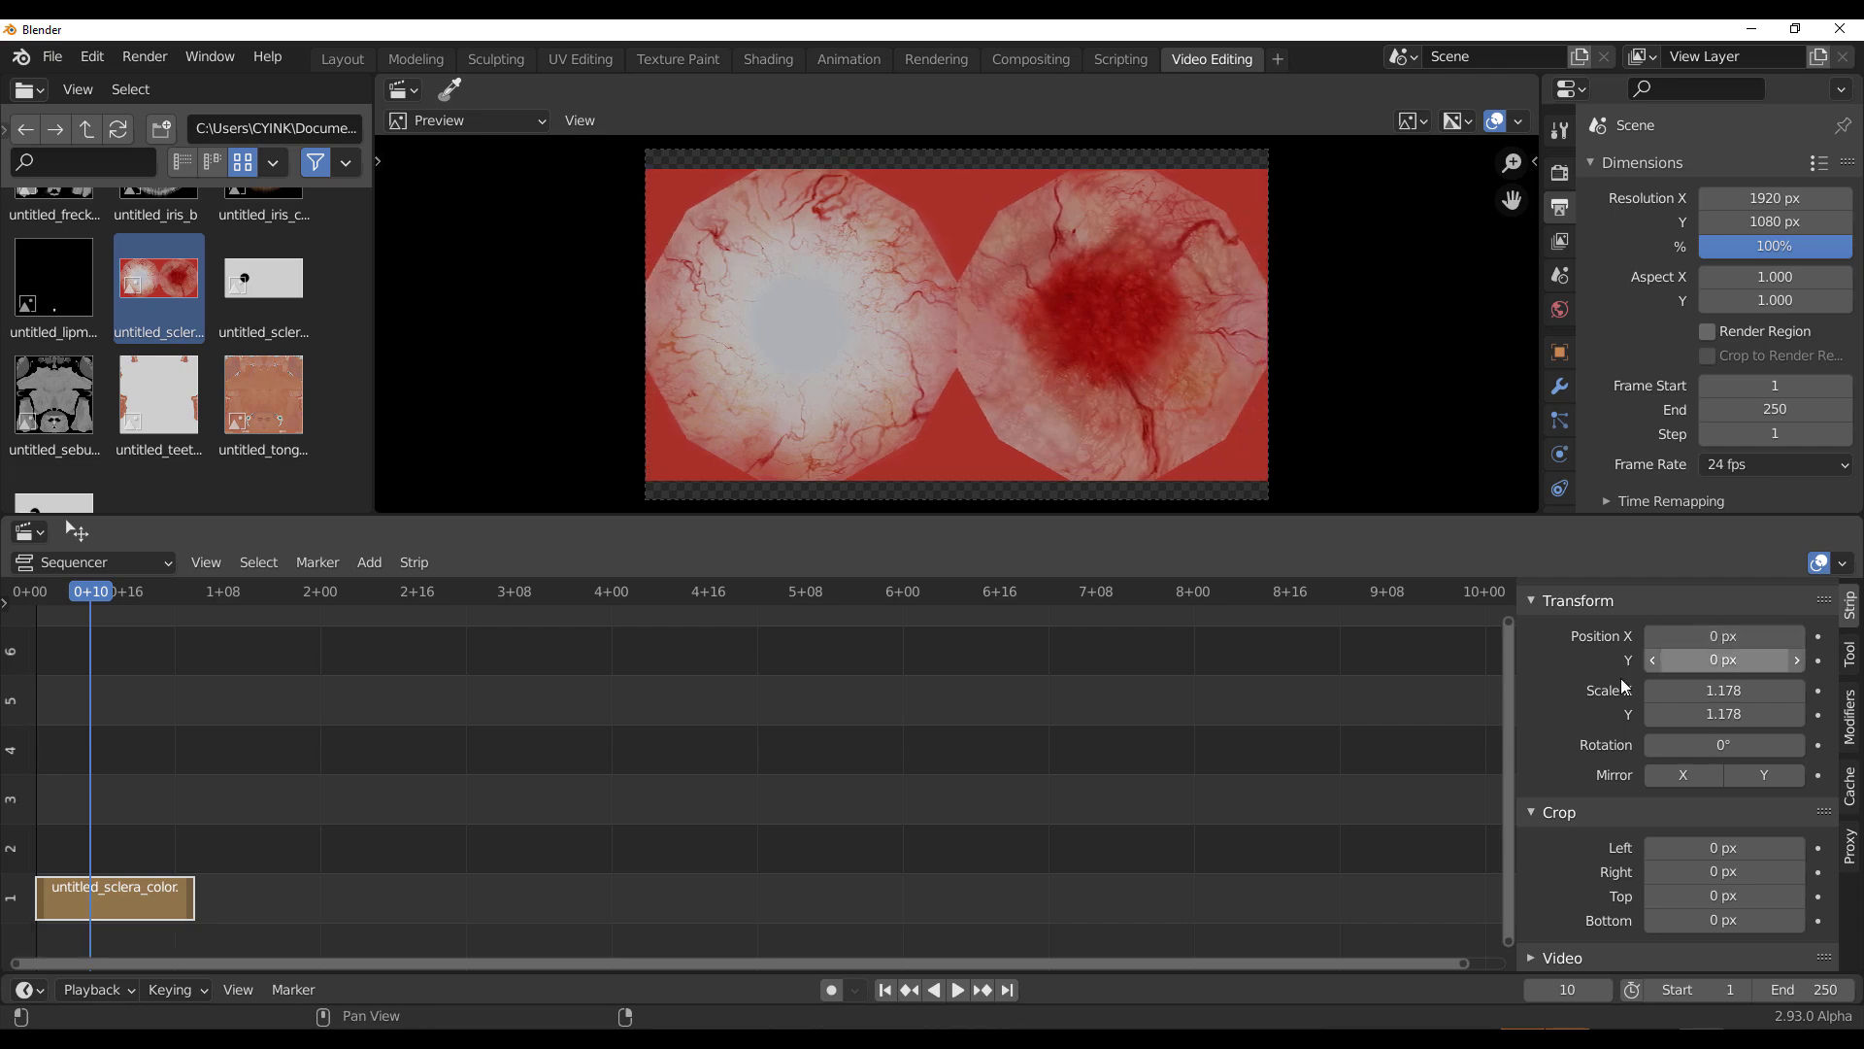
Step: Add a Transform effect strip based on the sclera image strip
left_click(368, 569)
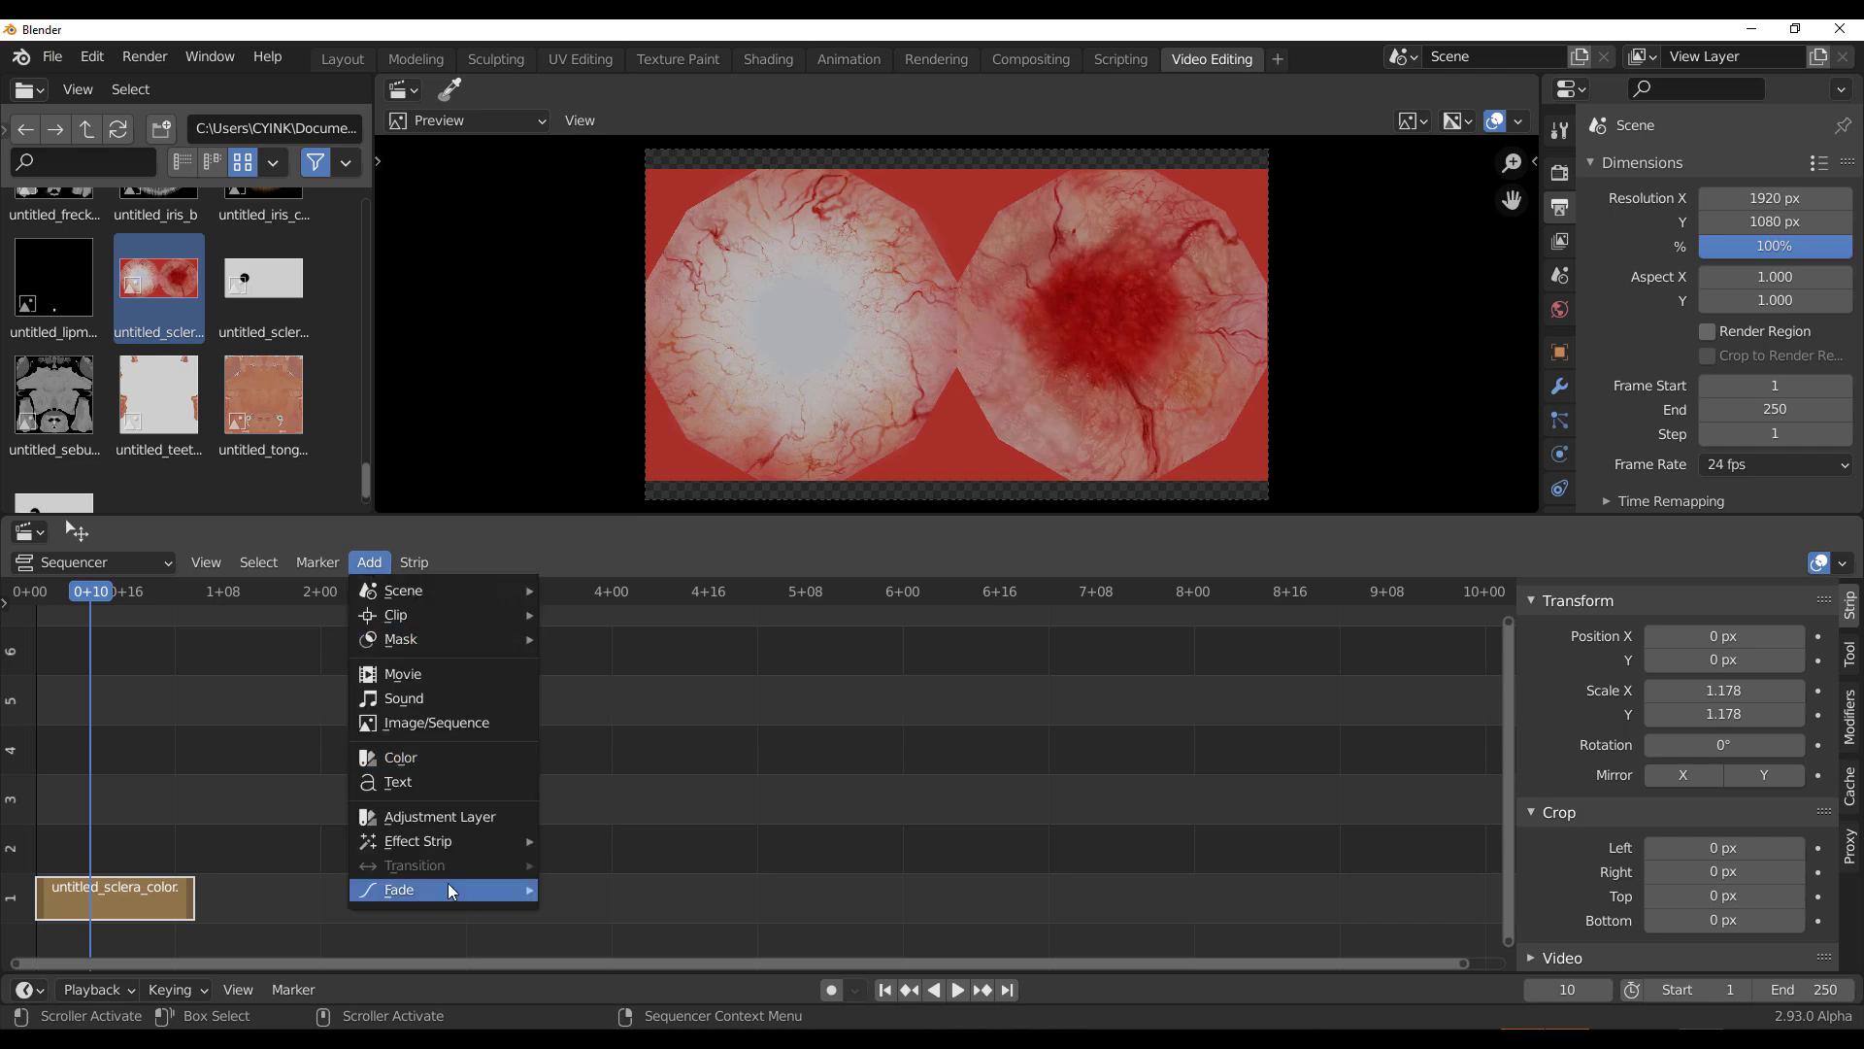
mouse_move(408, 848)
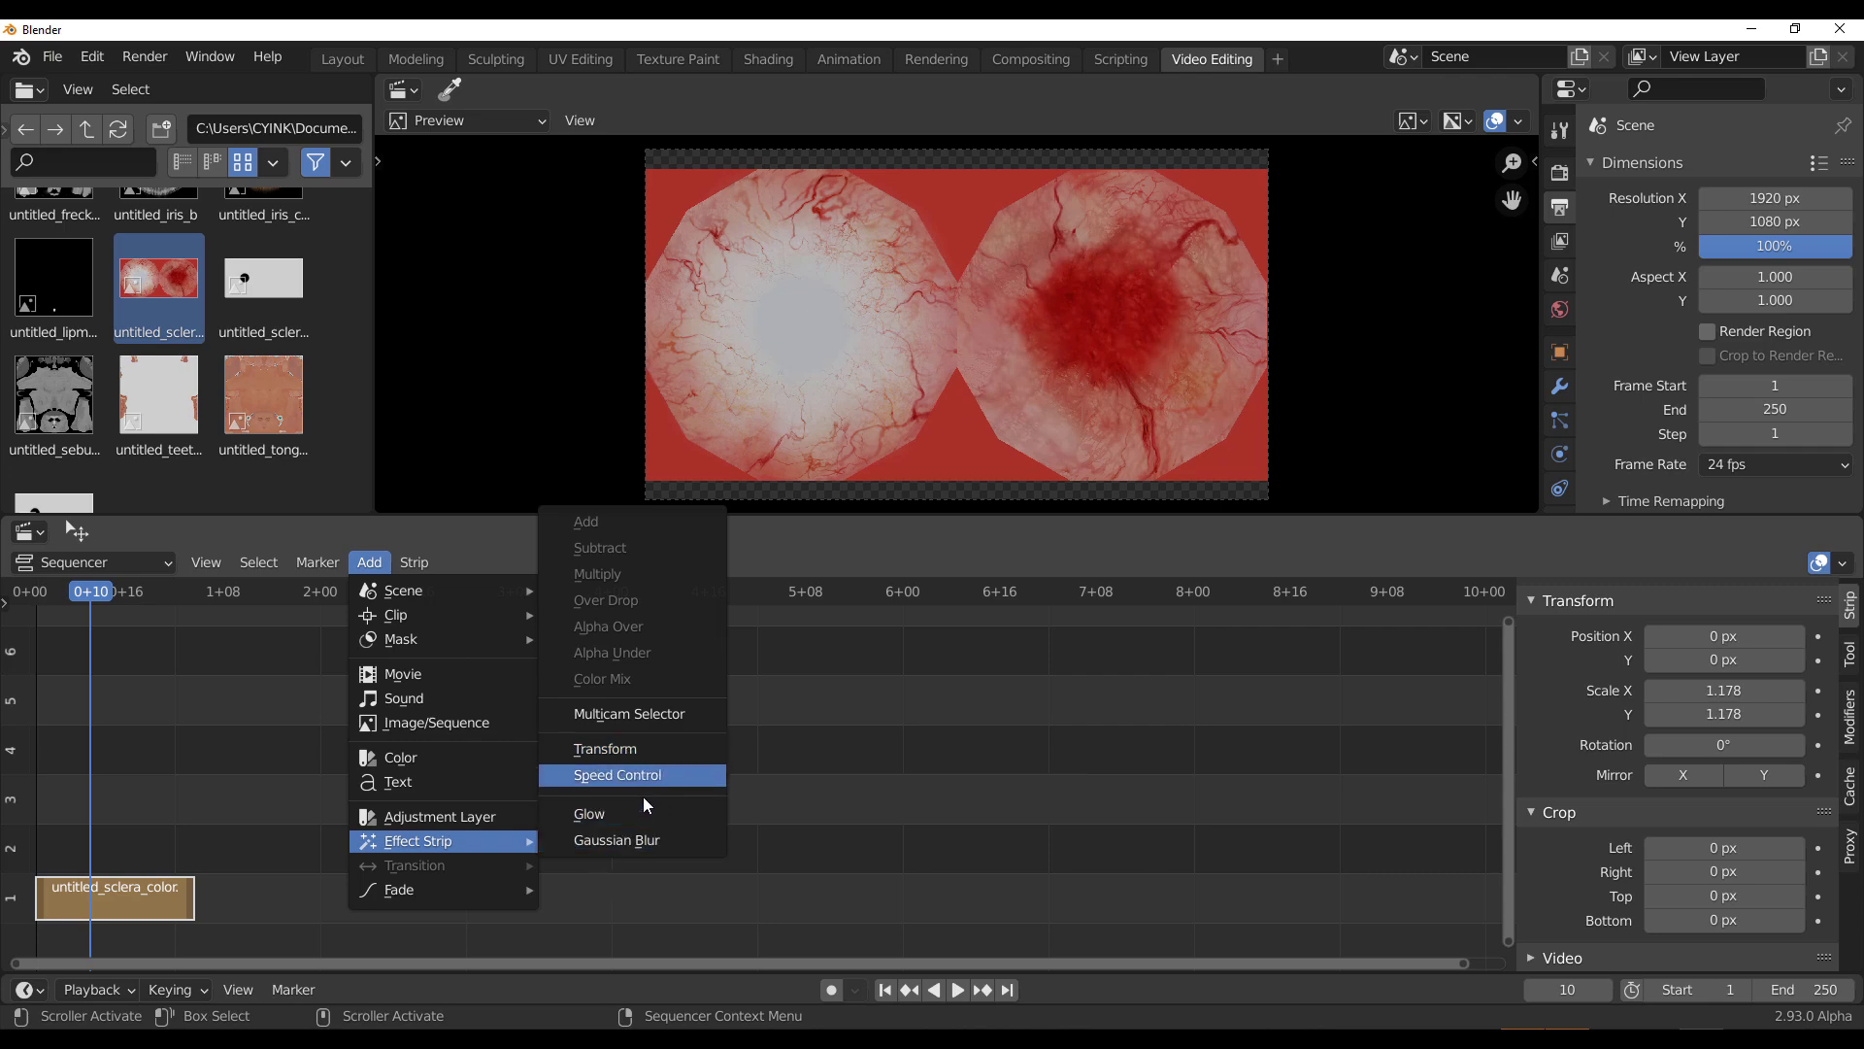
left_click(619, 749)
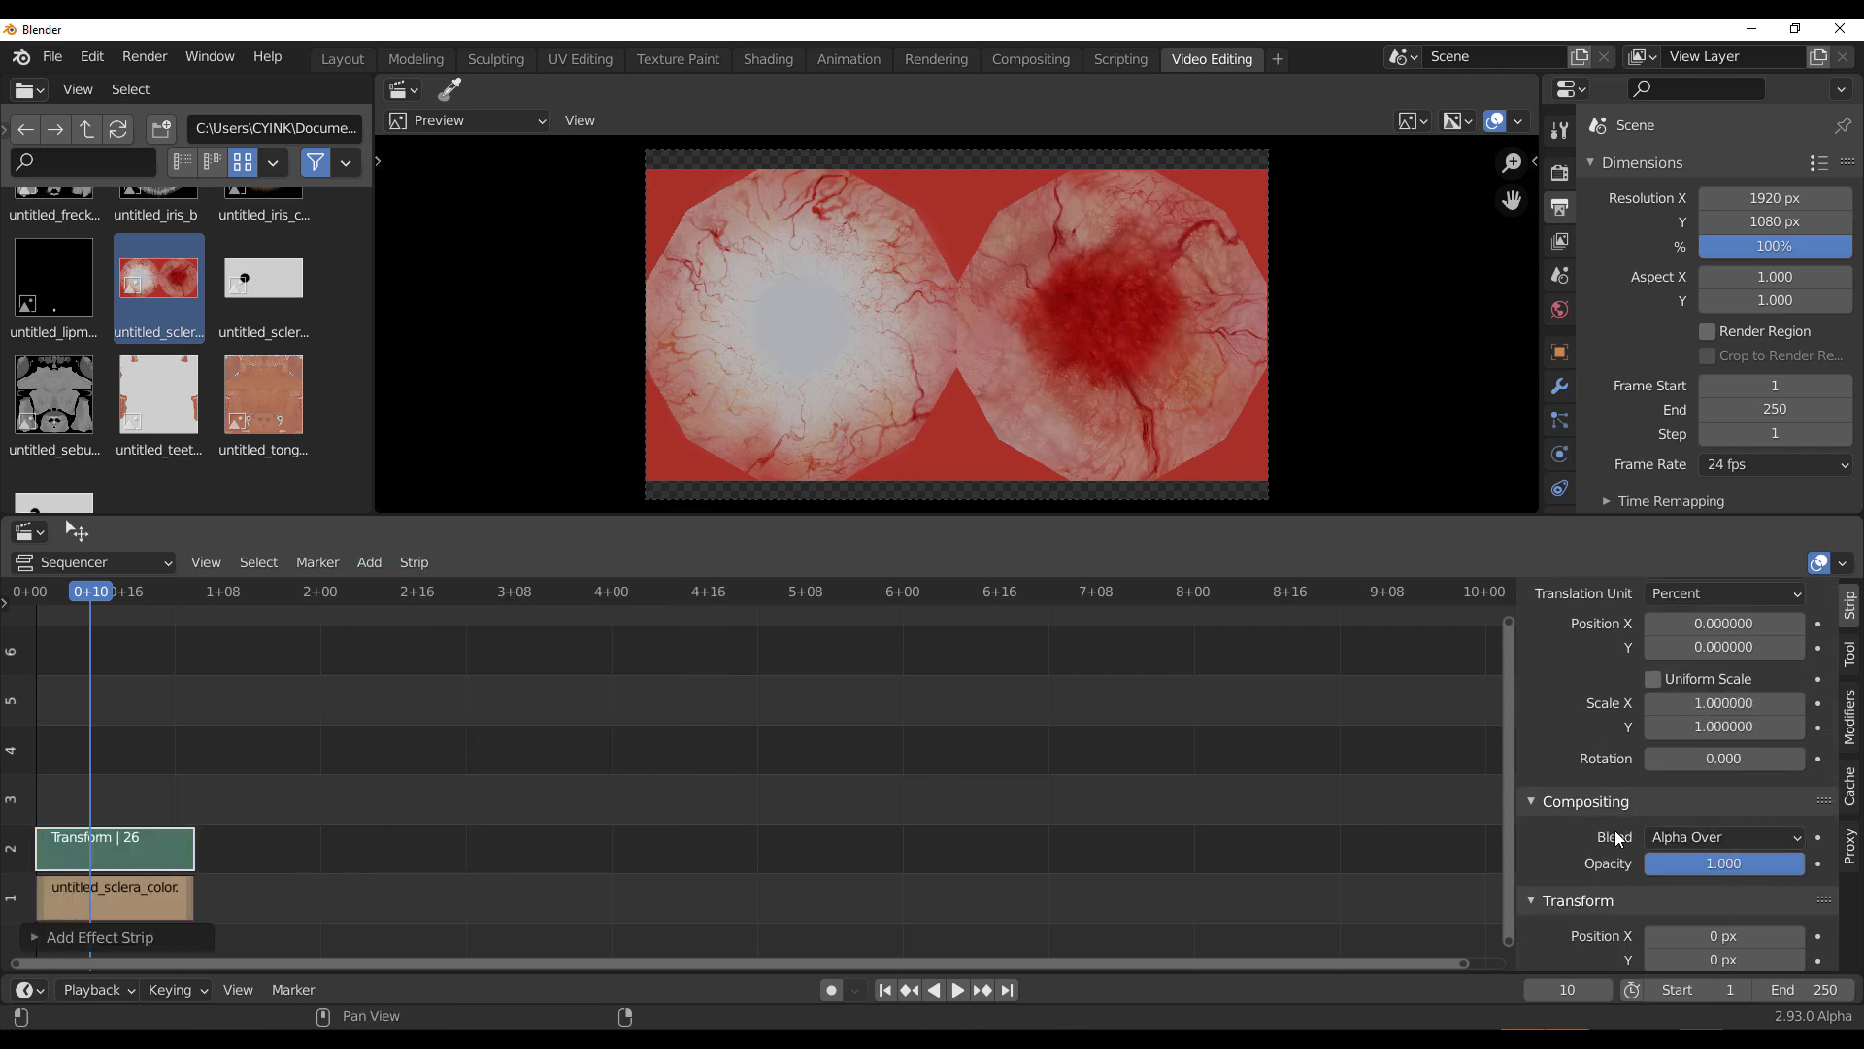
Step: Shift the Transform effect strip horizontally to a Position X of about 460 px, keeping its opacity at 1.000
scroll(1592, 831, "down", 4)
scroll(1593, 825, "up", 2)
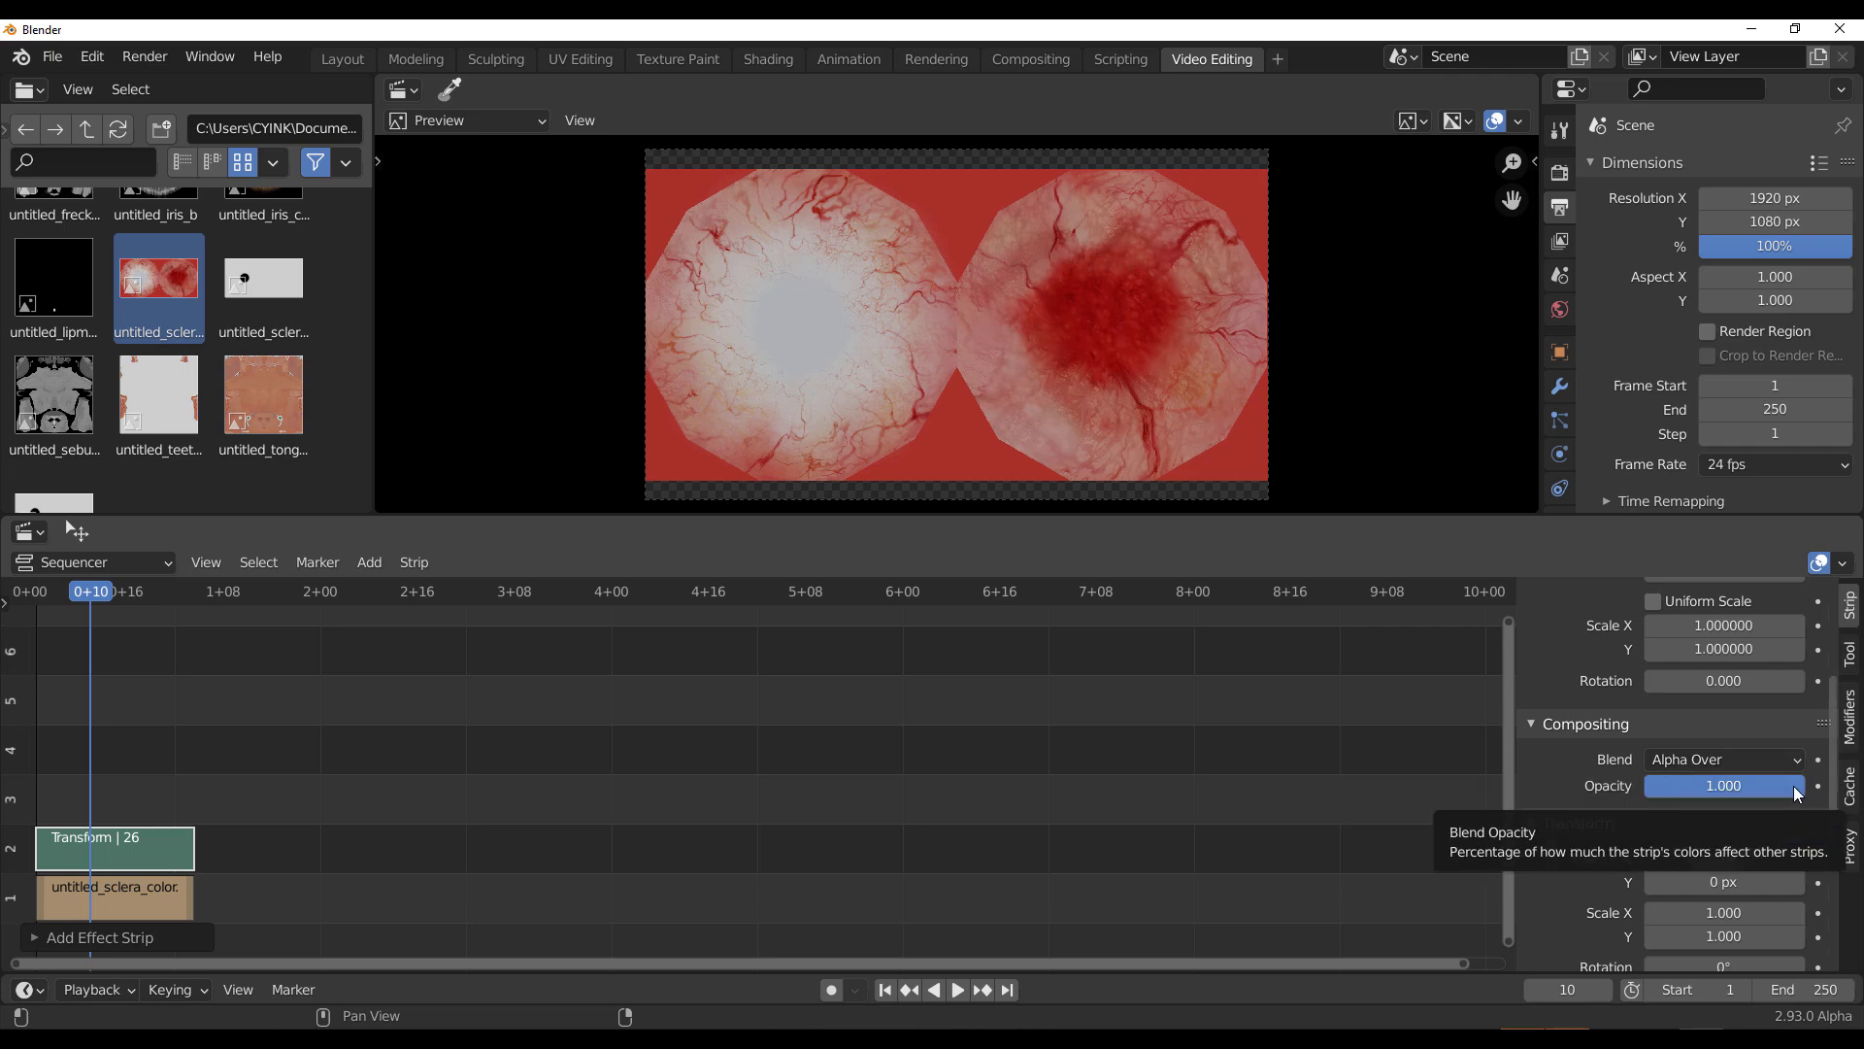
mouse_move(1795, 794)
left_mouse_down()
mouse_move(1646, 794)
mouse_move(1803, 793)
left_mouse_up()
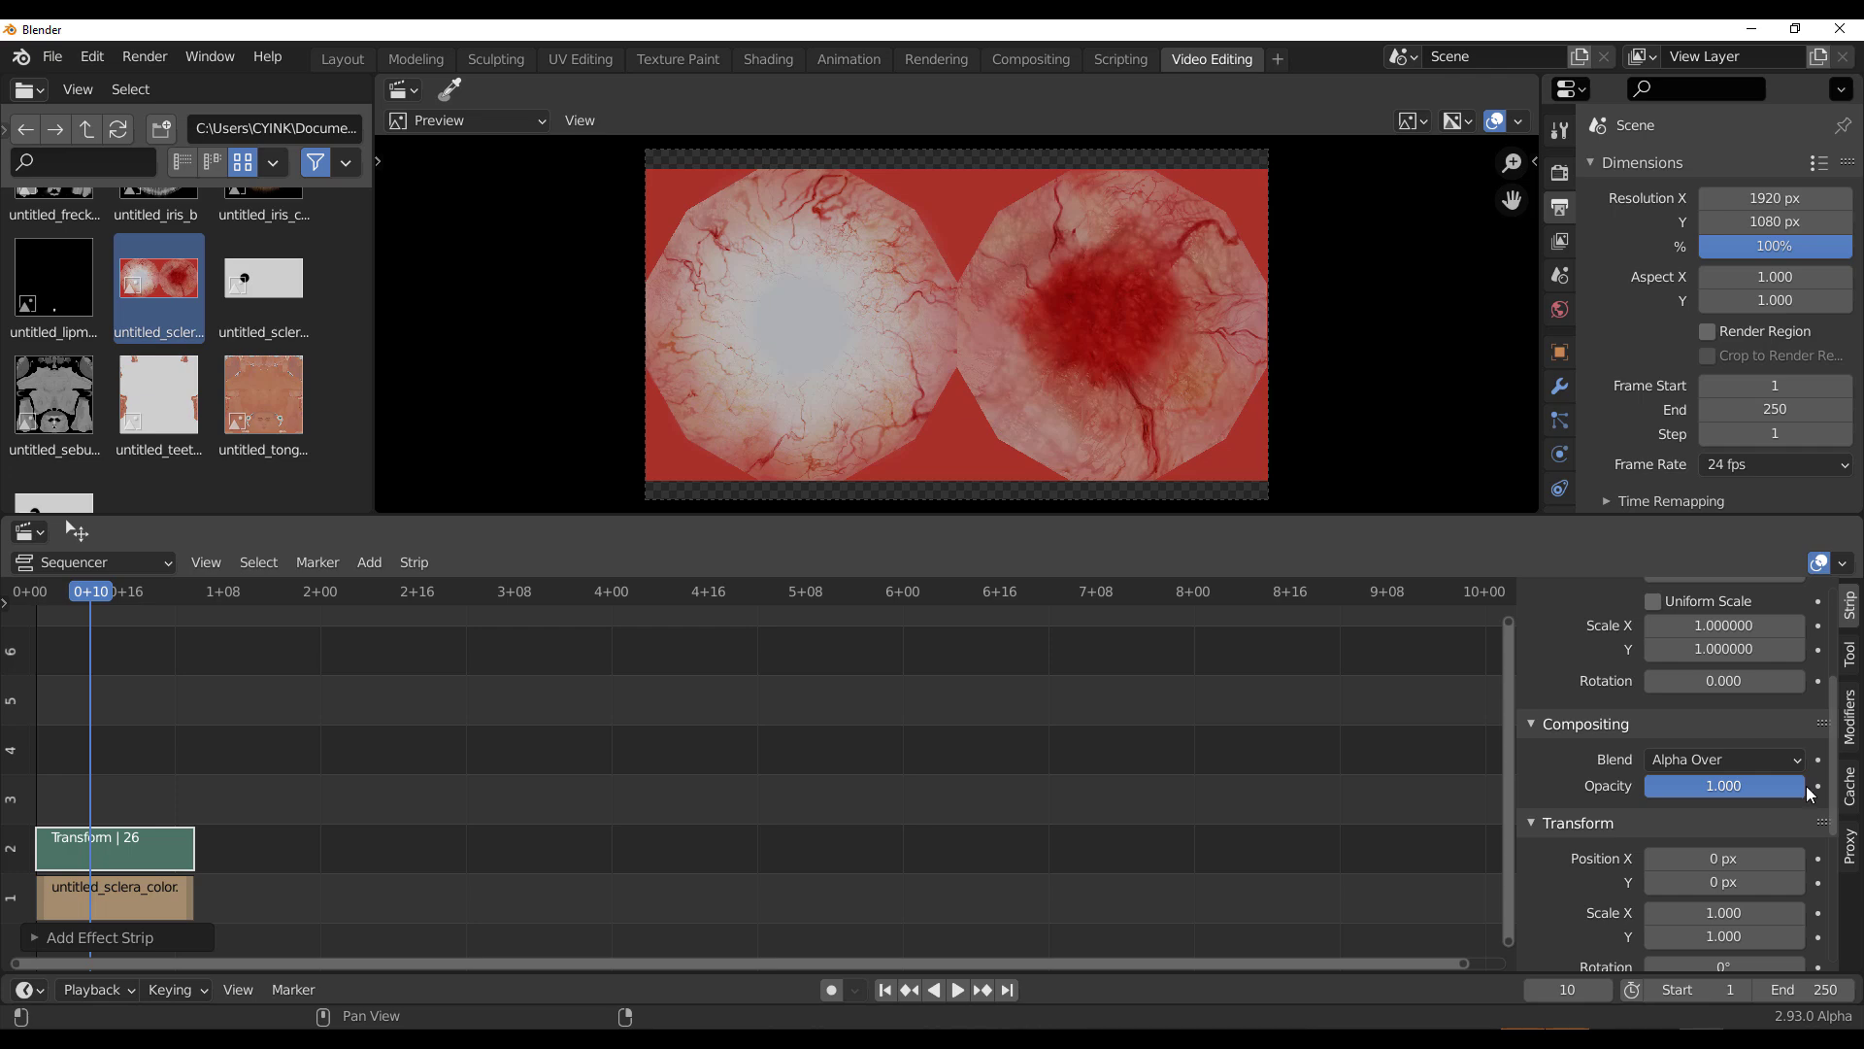
left_click_drag(1724, 858, 1816, 858)
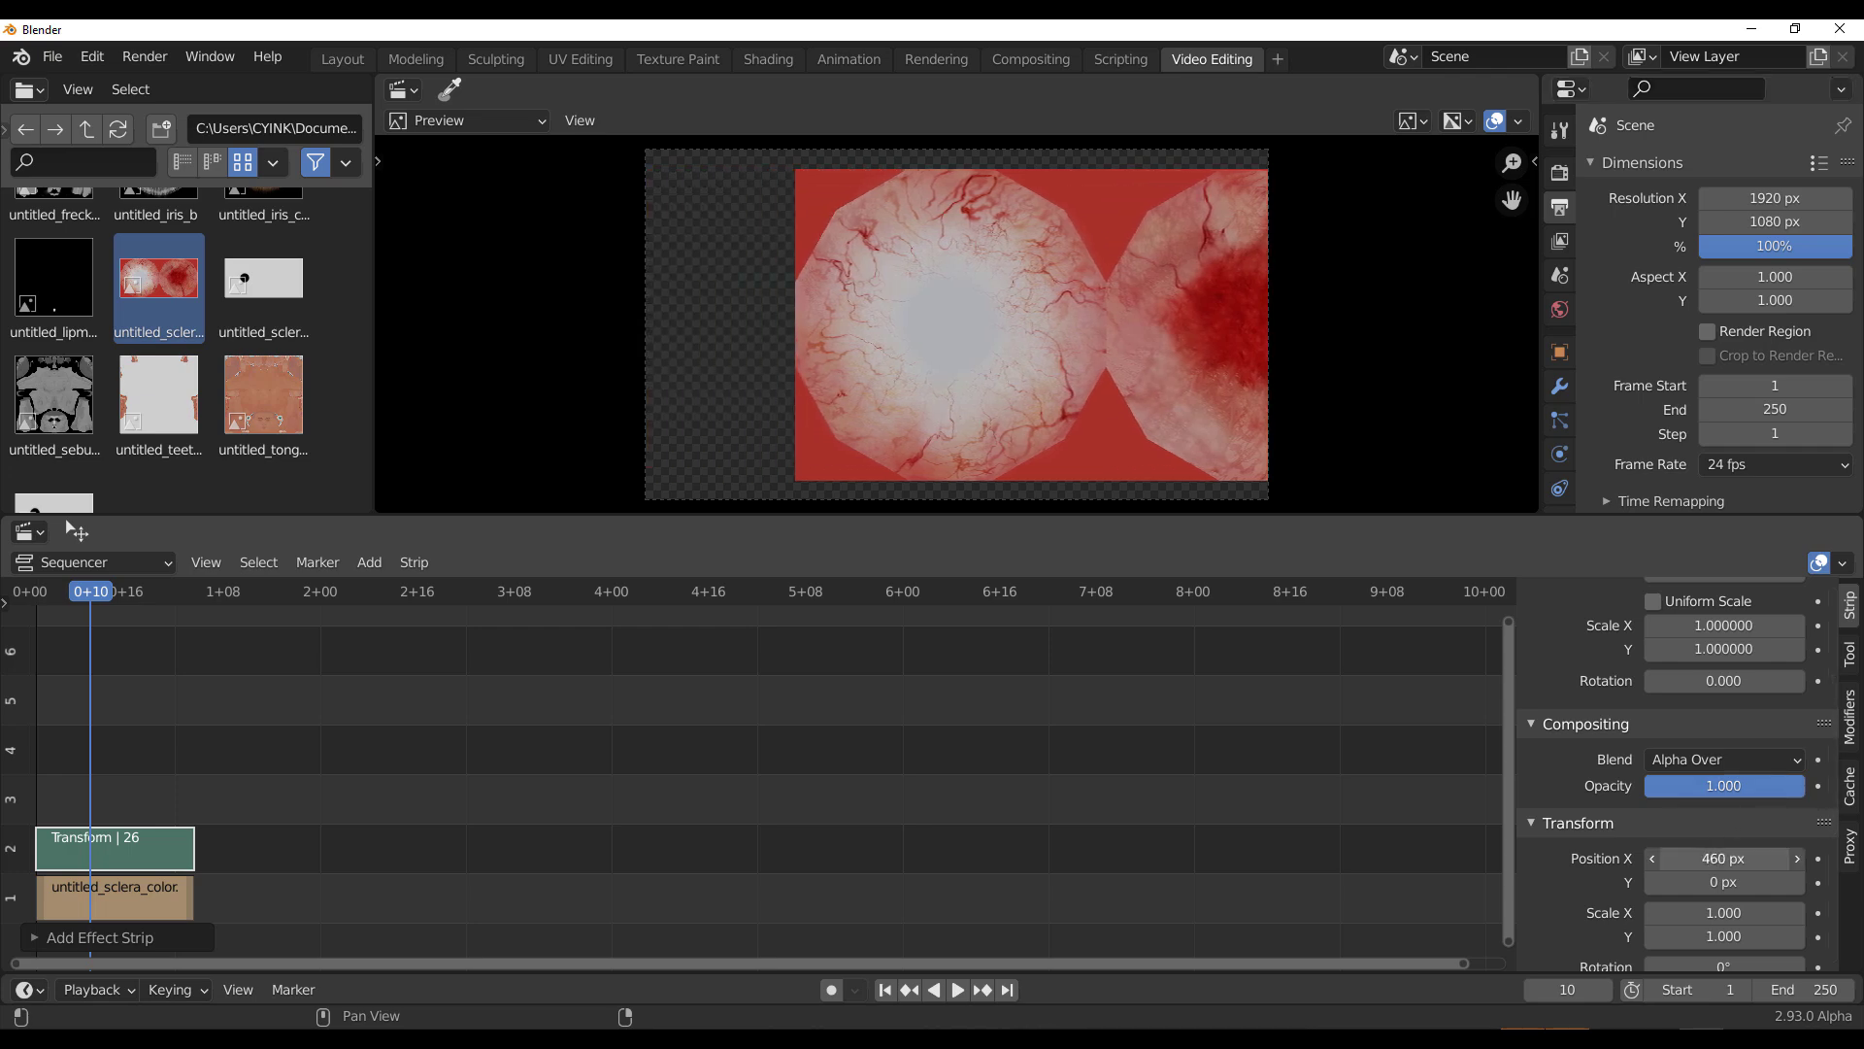
Step: Delete the Transform effect strip and select the sclera image strip
key("g")
left_click(136, 861)
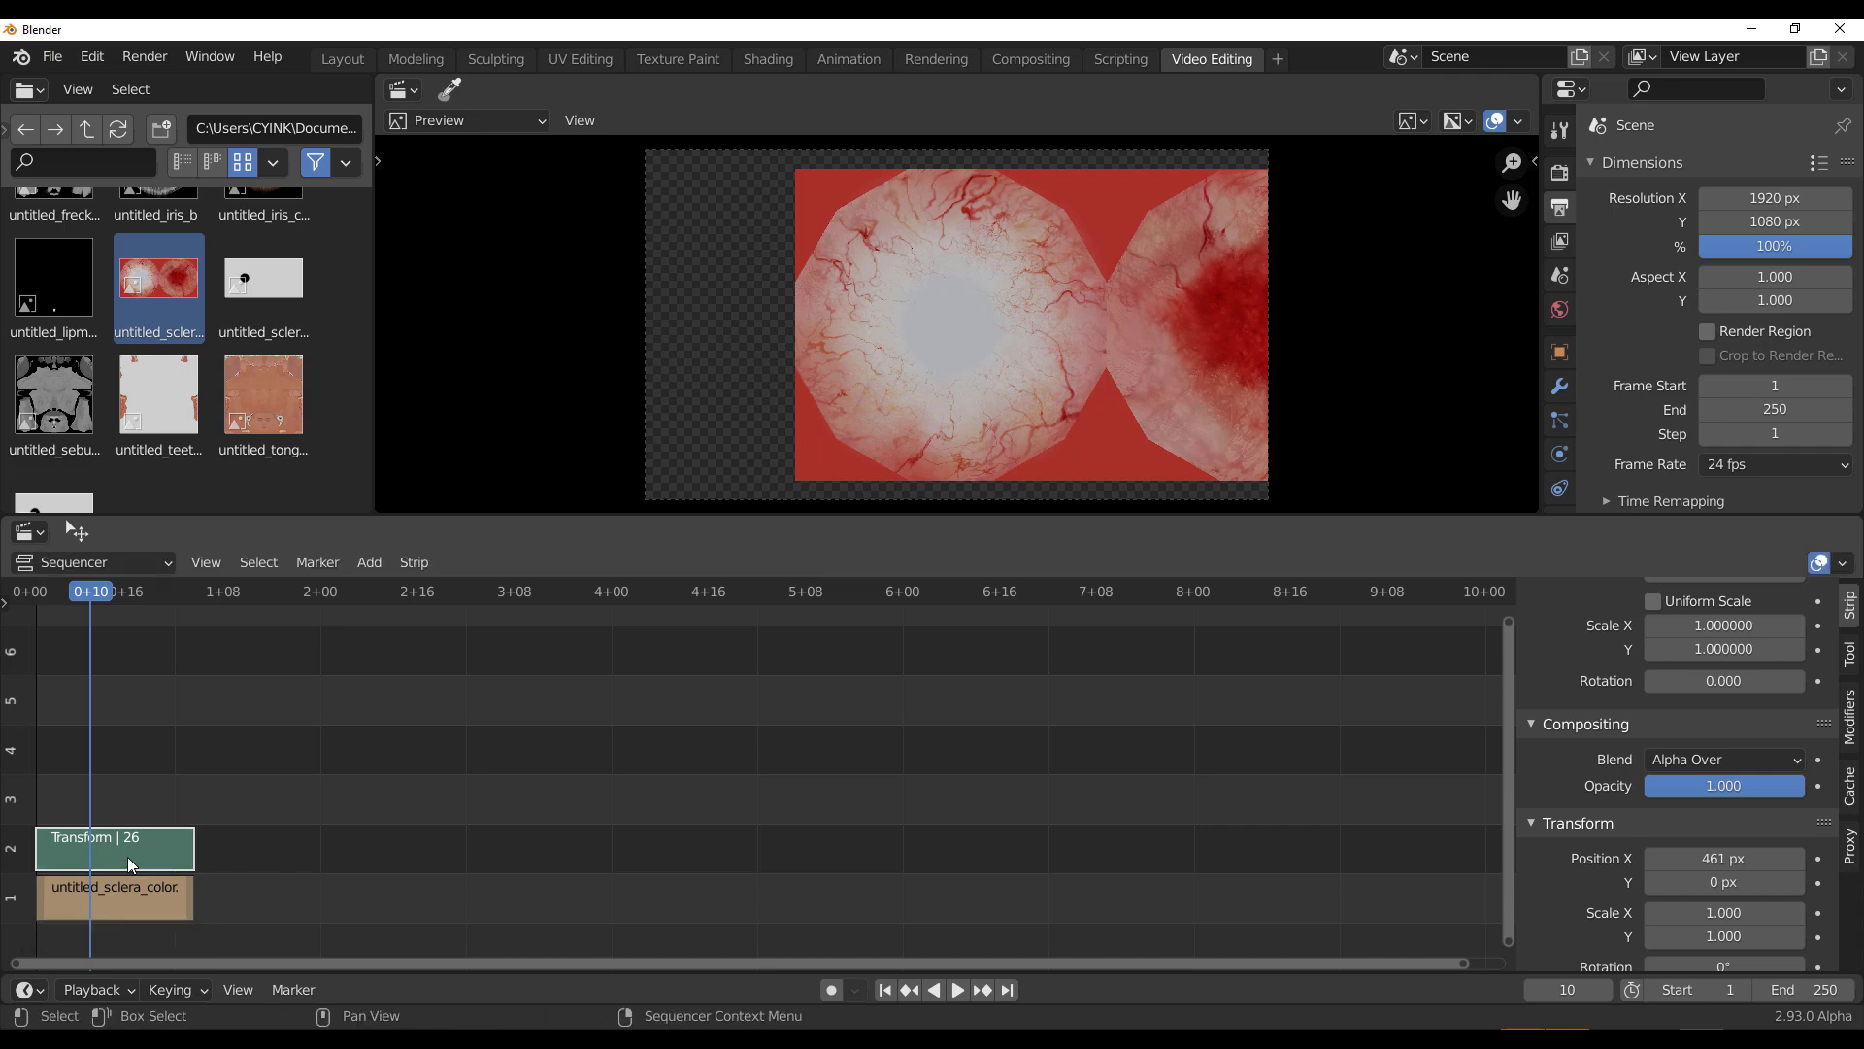
key("Delete")
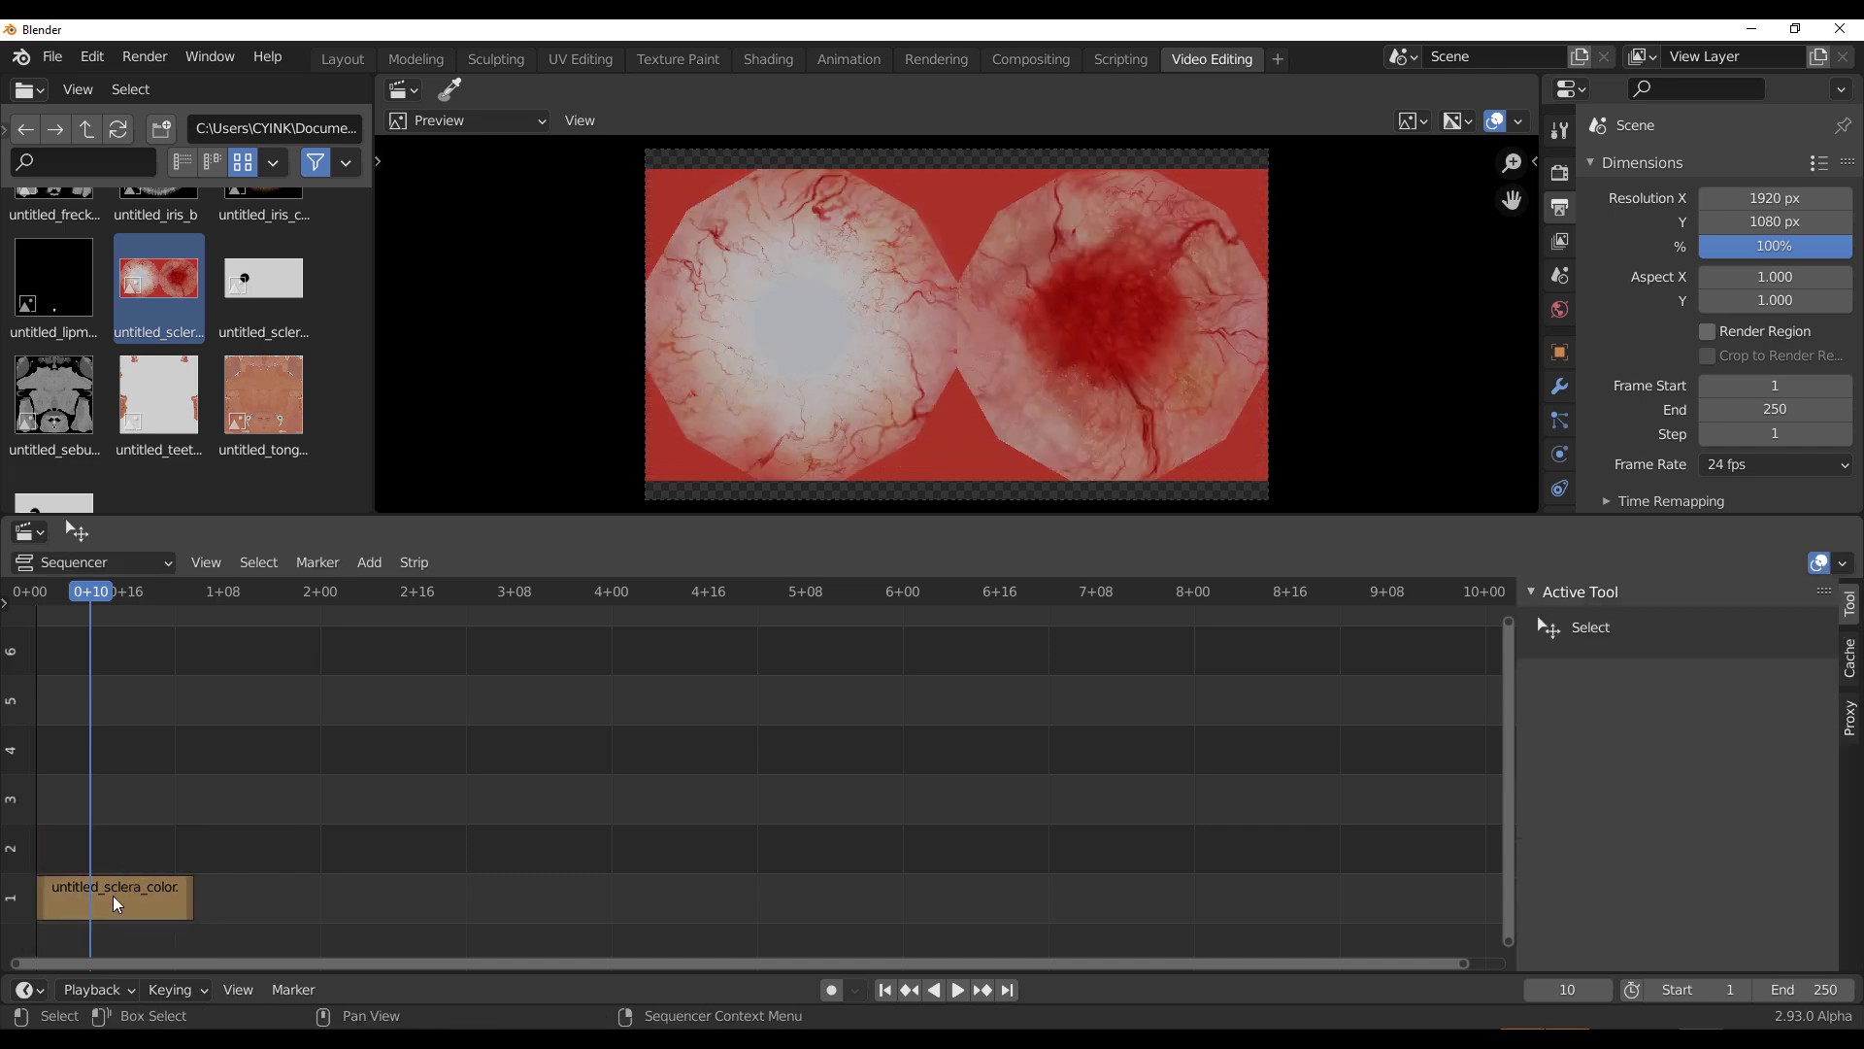
left_click(113, 896)
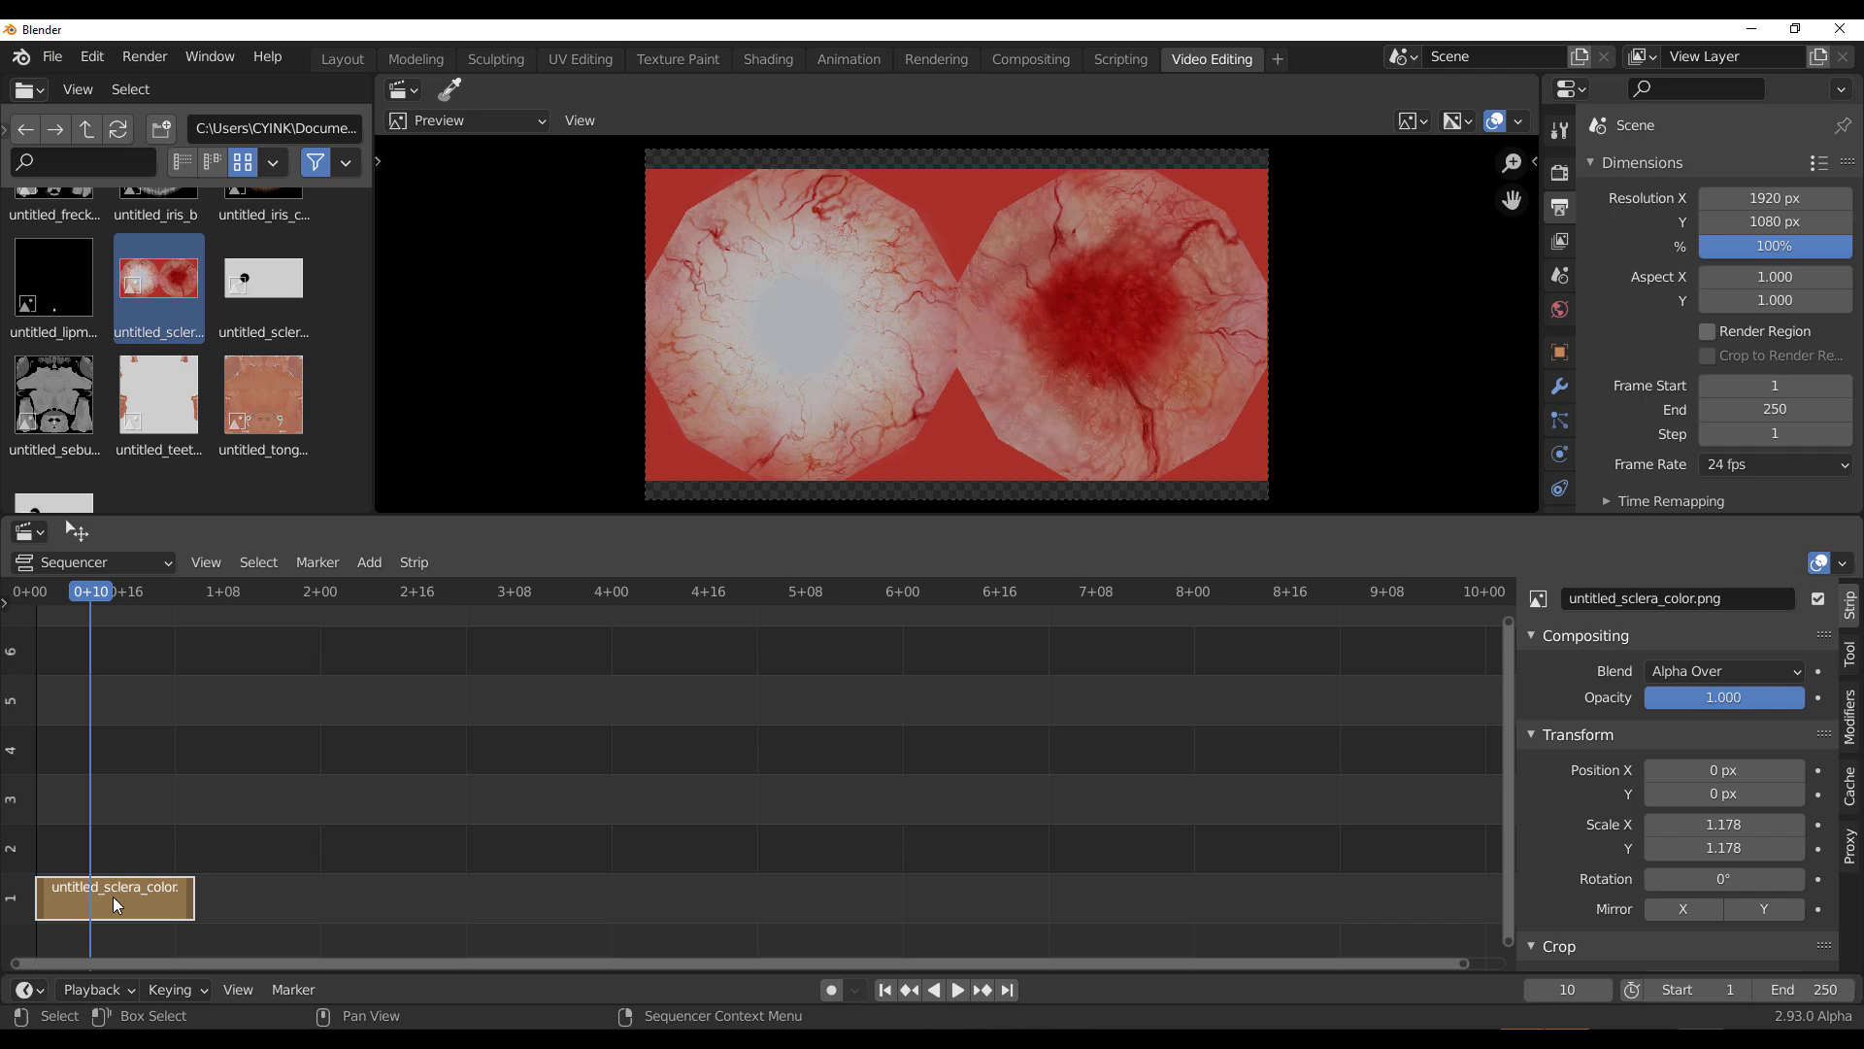
Step: Add a Transform effect strip on the sclera image strip and bring its Compositing settings into view
left_click(369, 562)
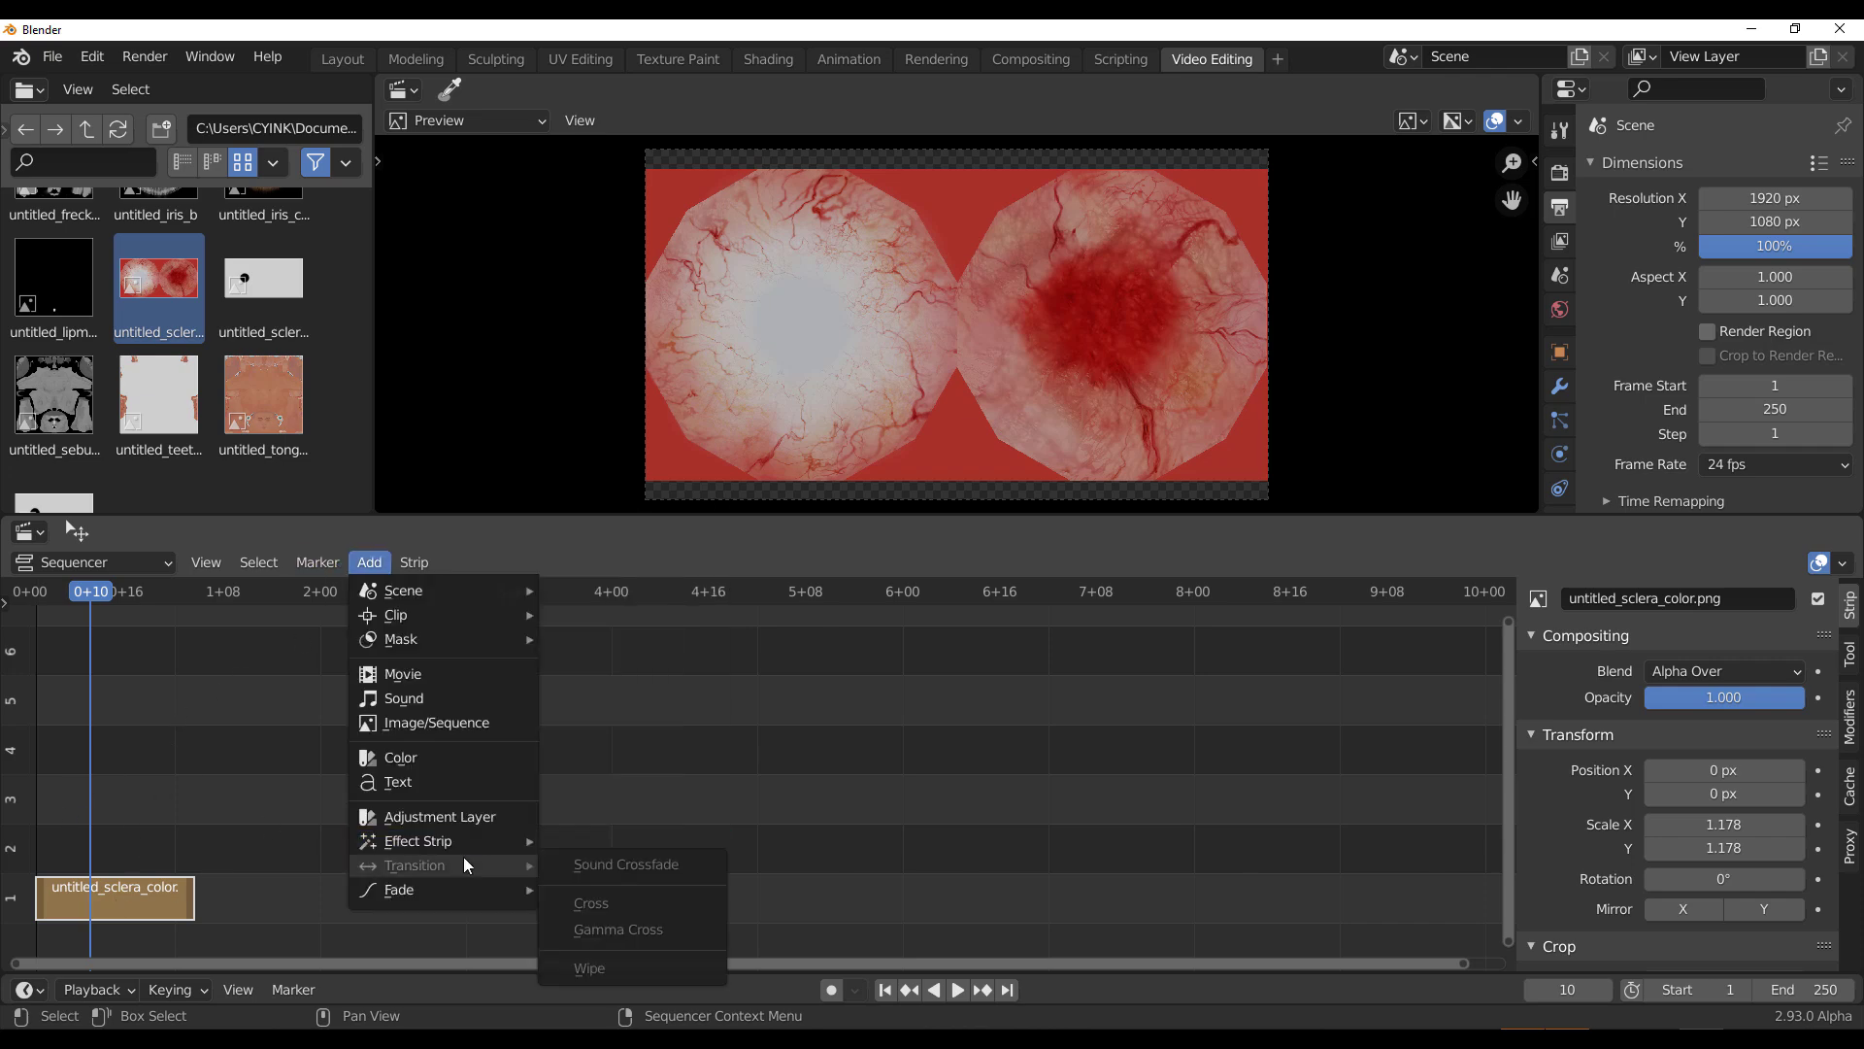
mouse_move(484, 841)
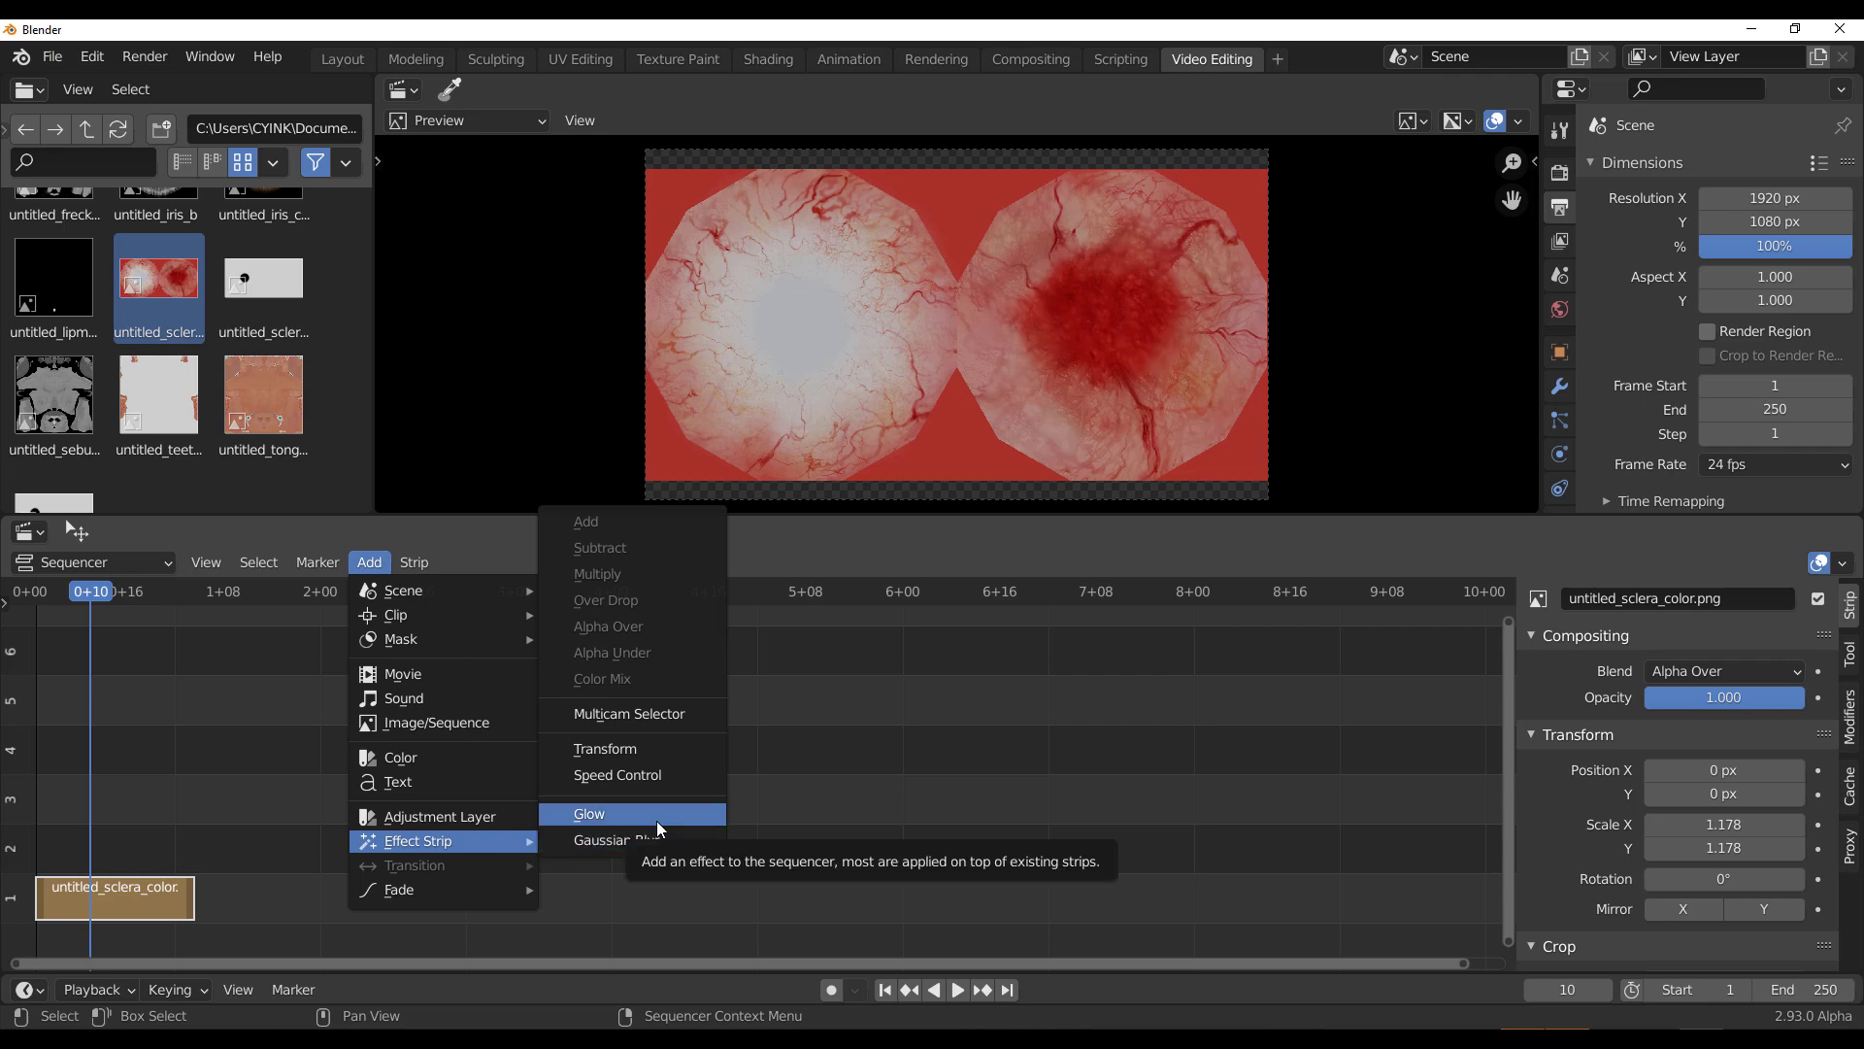
left_click(653, 761)
left_click(566, 892)
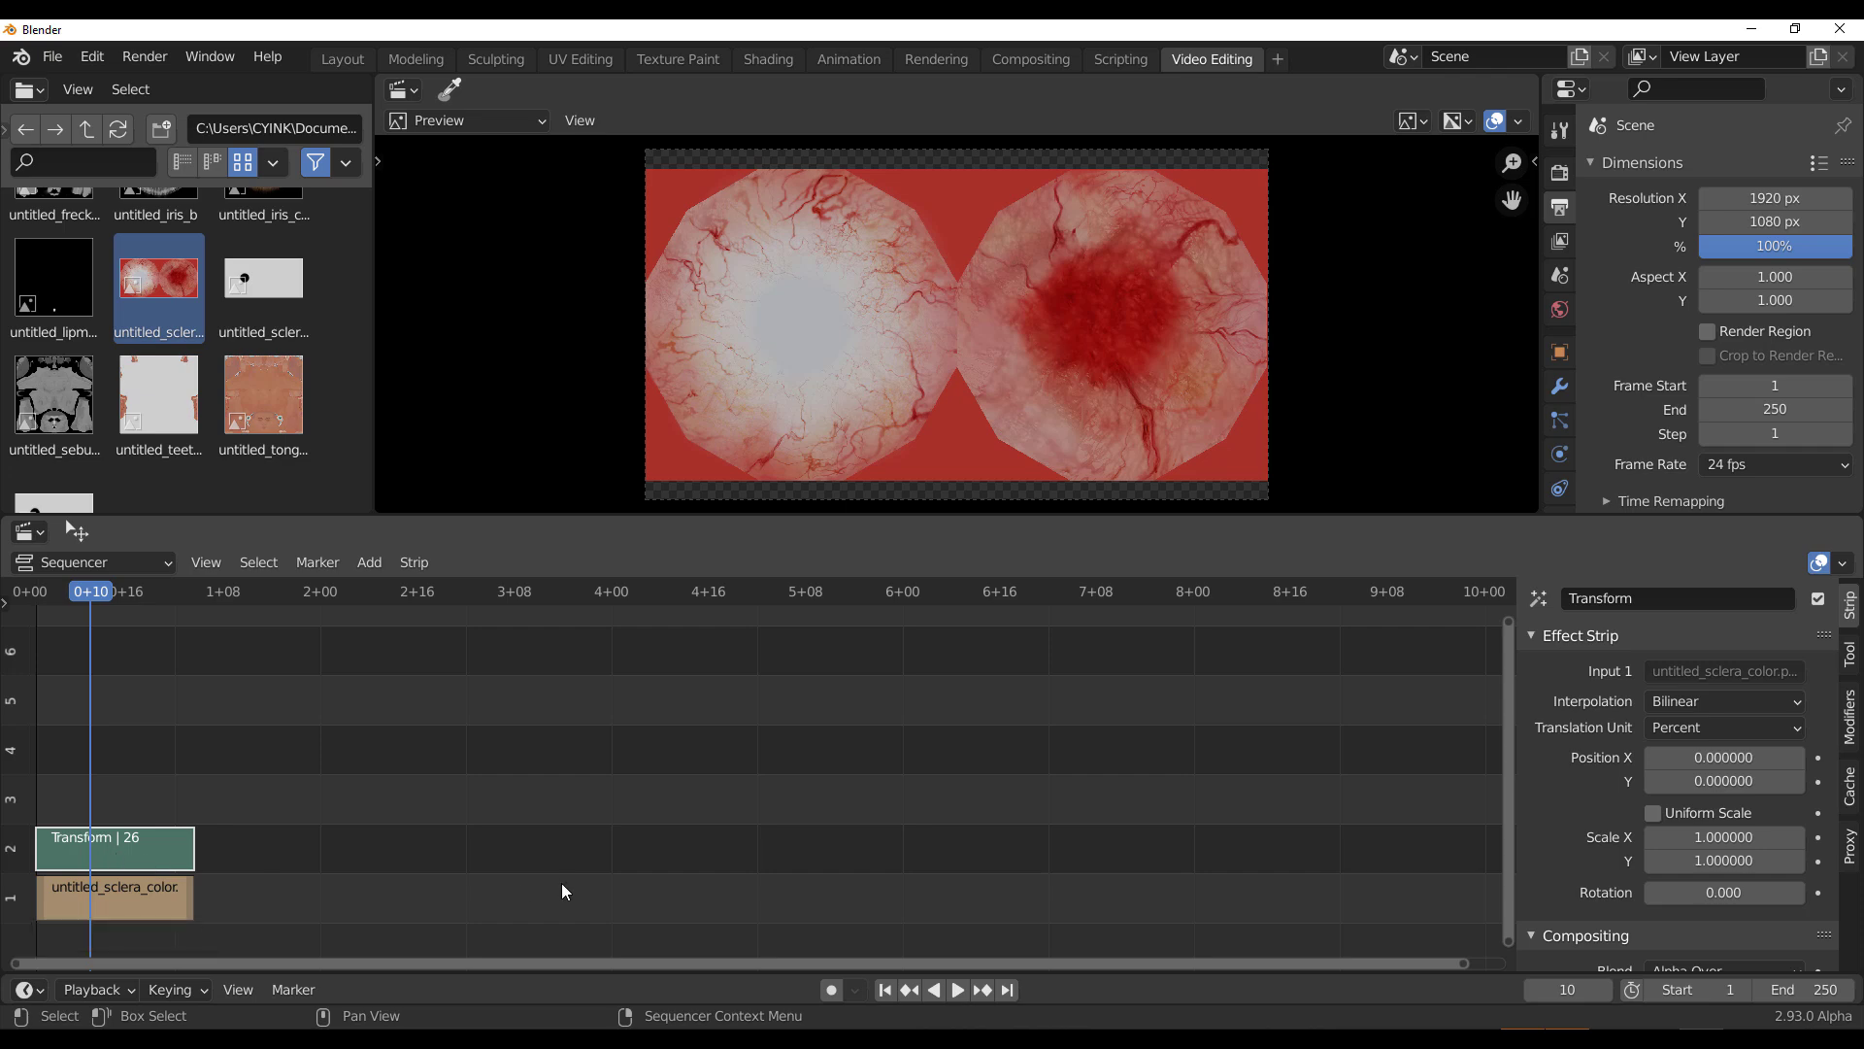
scroll(1595, 827, "down", 4)
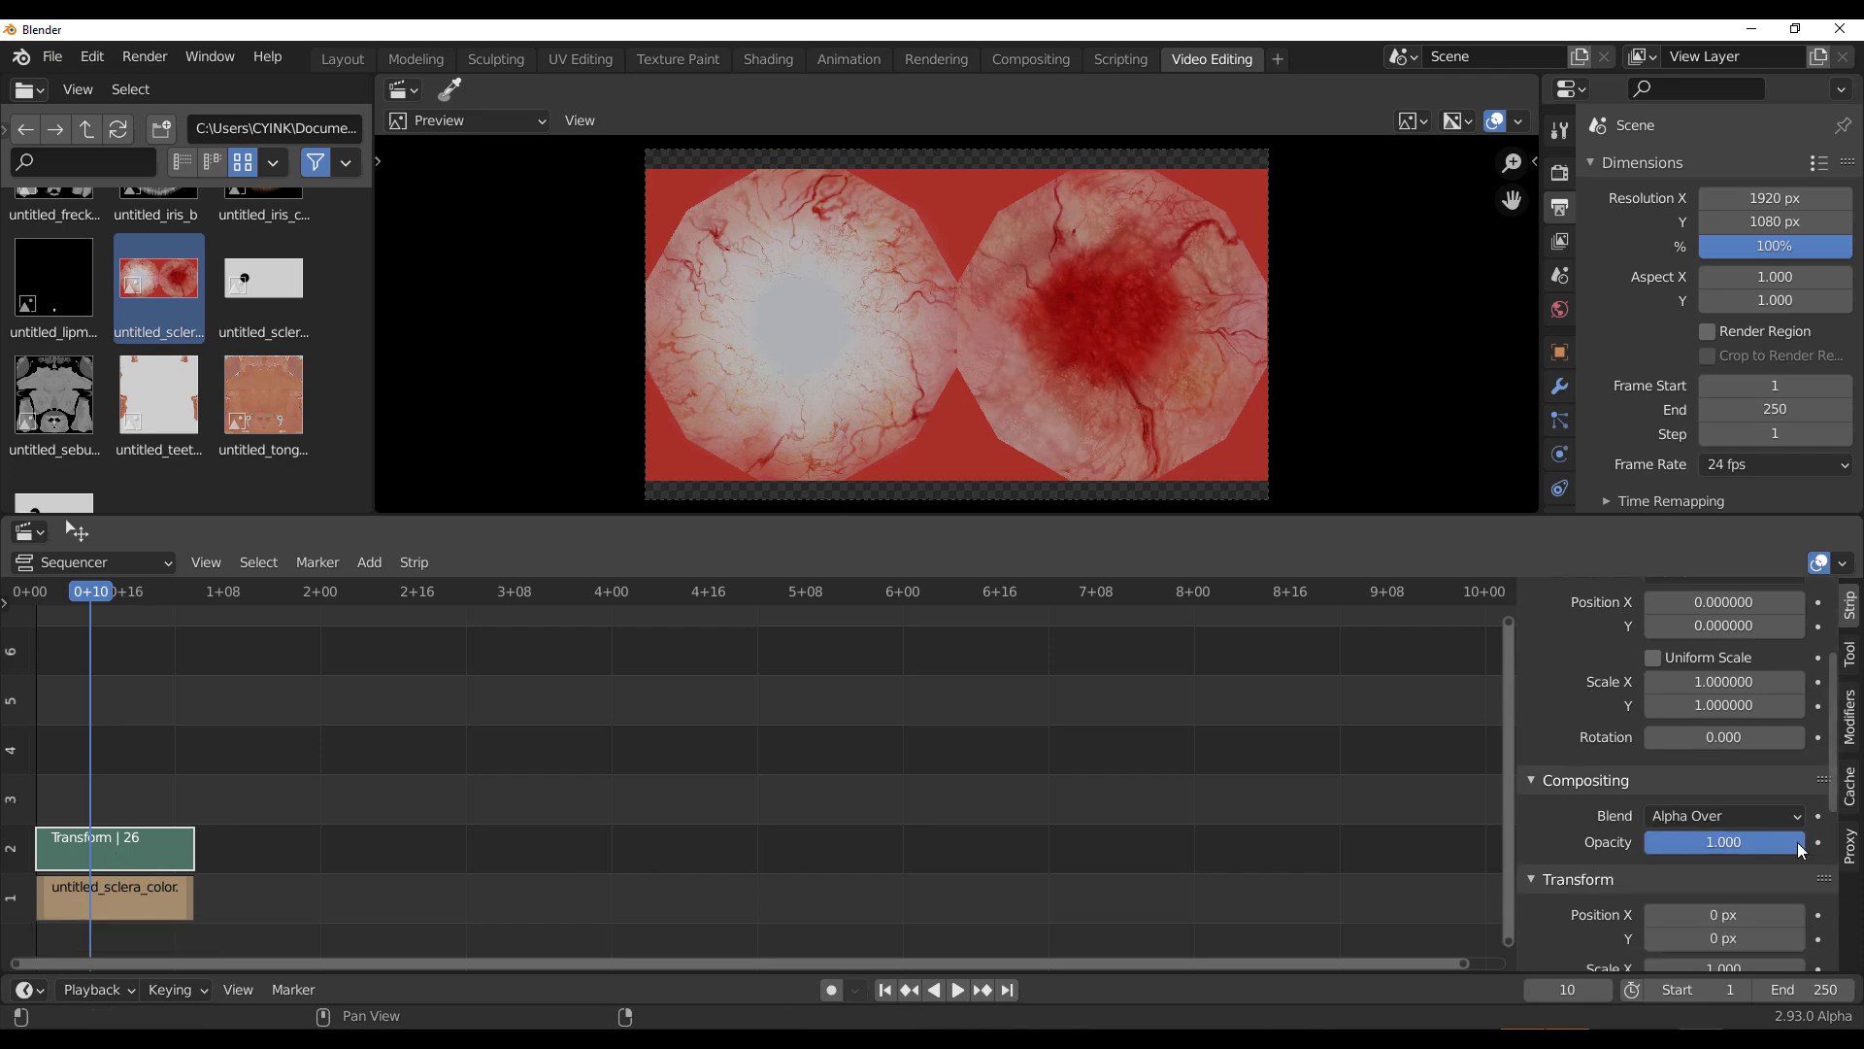
mouse_move(1797, 848)
left_mouse_down()
mouse_move(1644, 847)
mouse_move(1804, 848)
left_mouse_up()
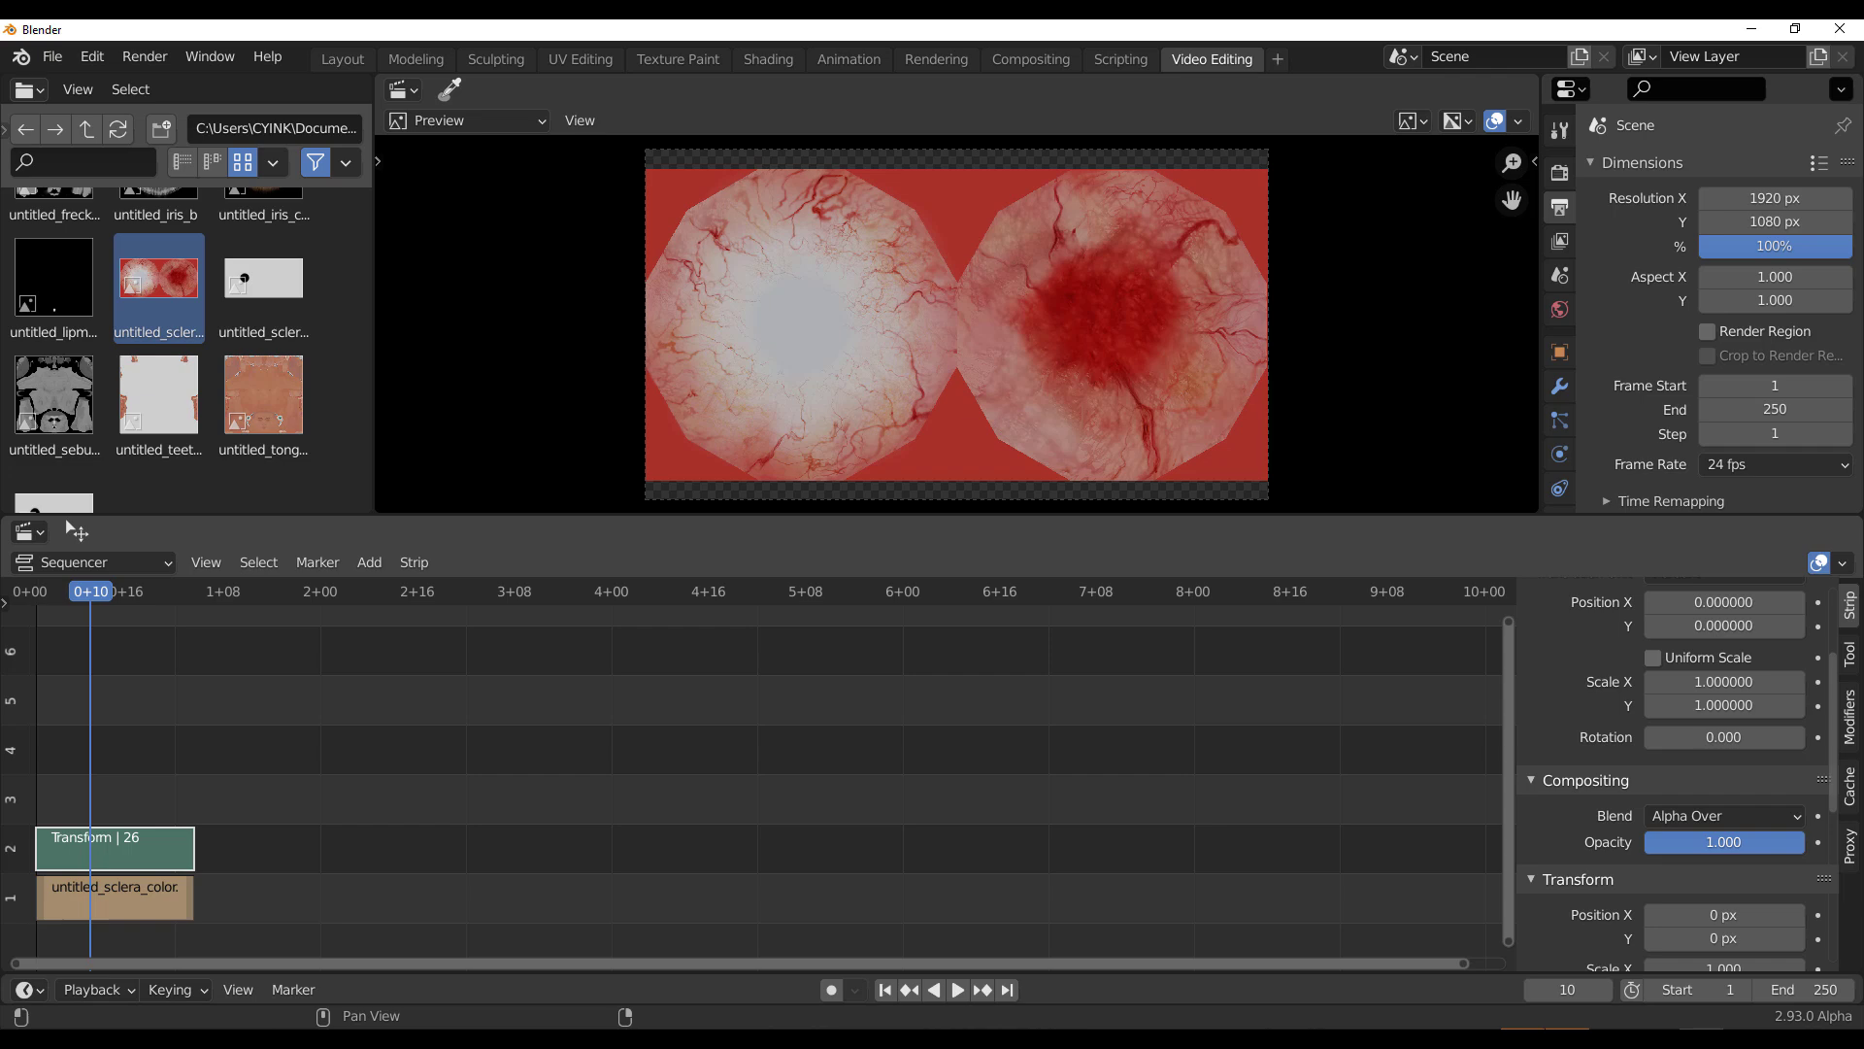
left_click(1707, 820)
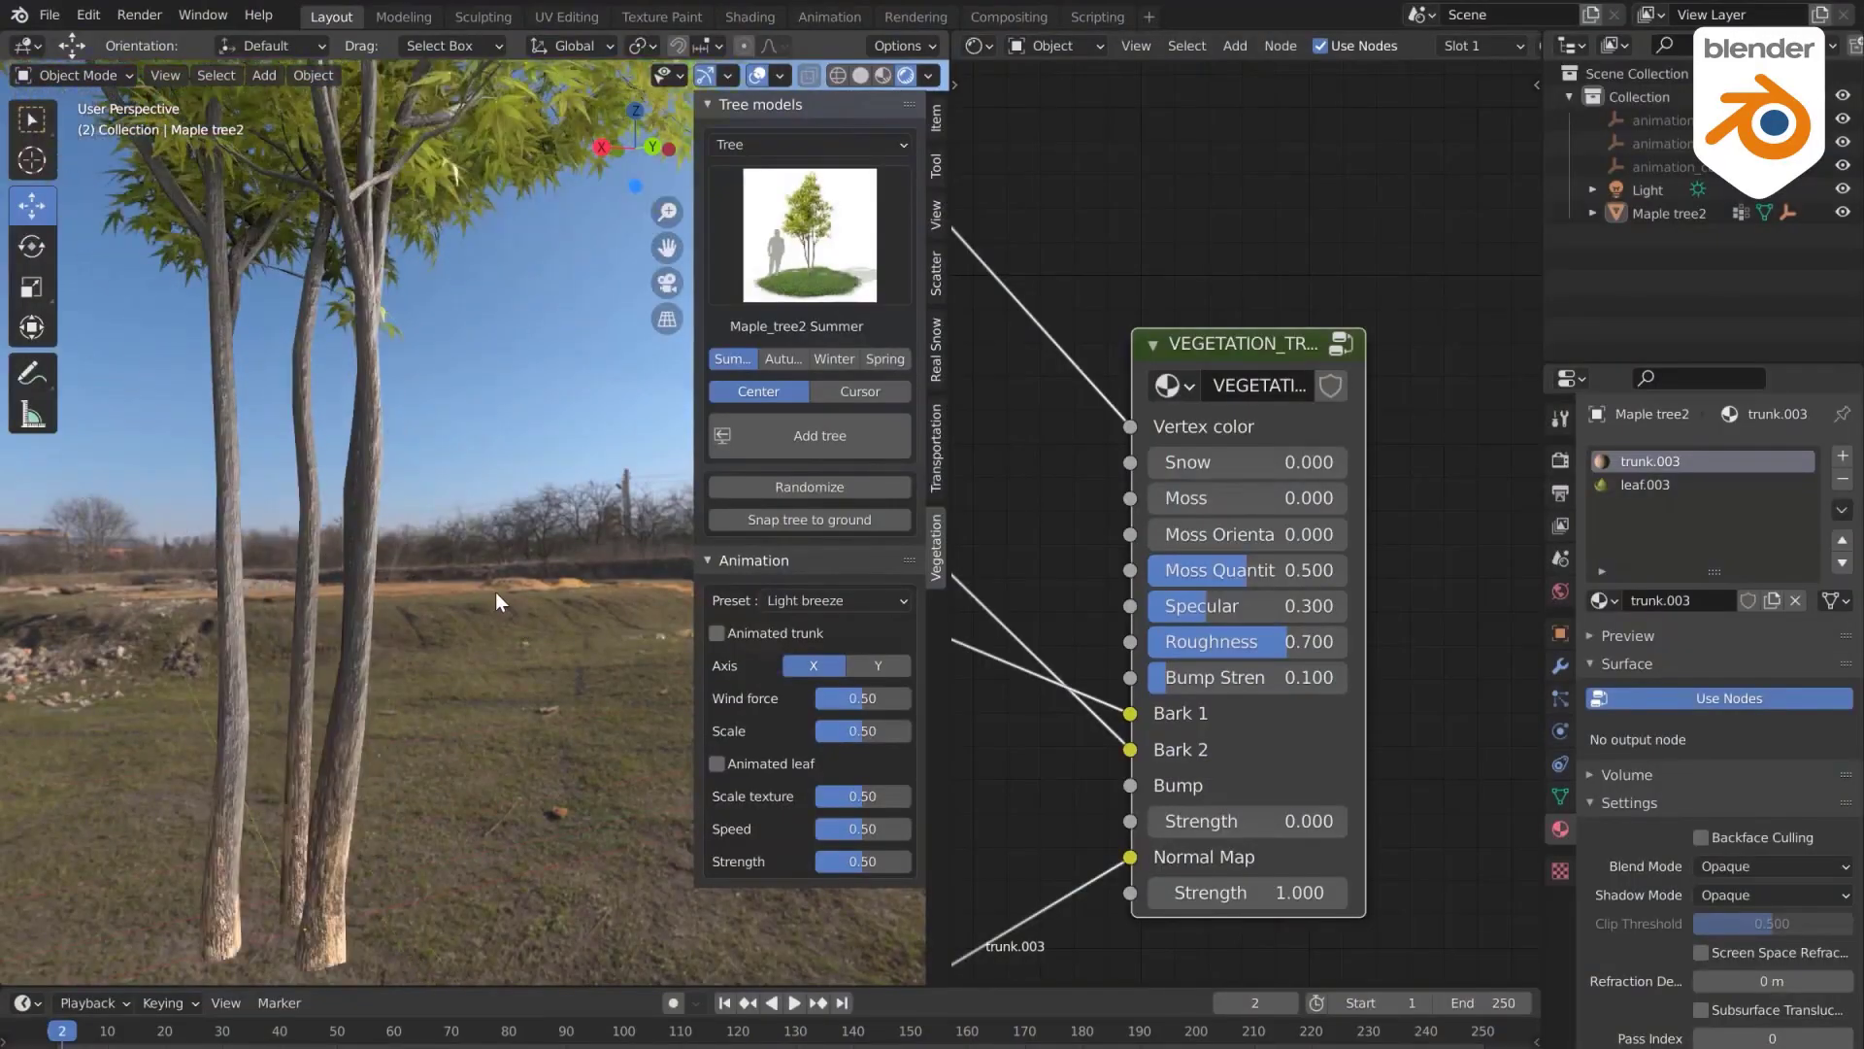
Step: Set the maple trunk material's Moss to 1.000 and its Moss Quantity to 0.872, inspecting the trunks from another angle
left_click_drag(1202, 504, 1344, 505)
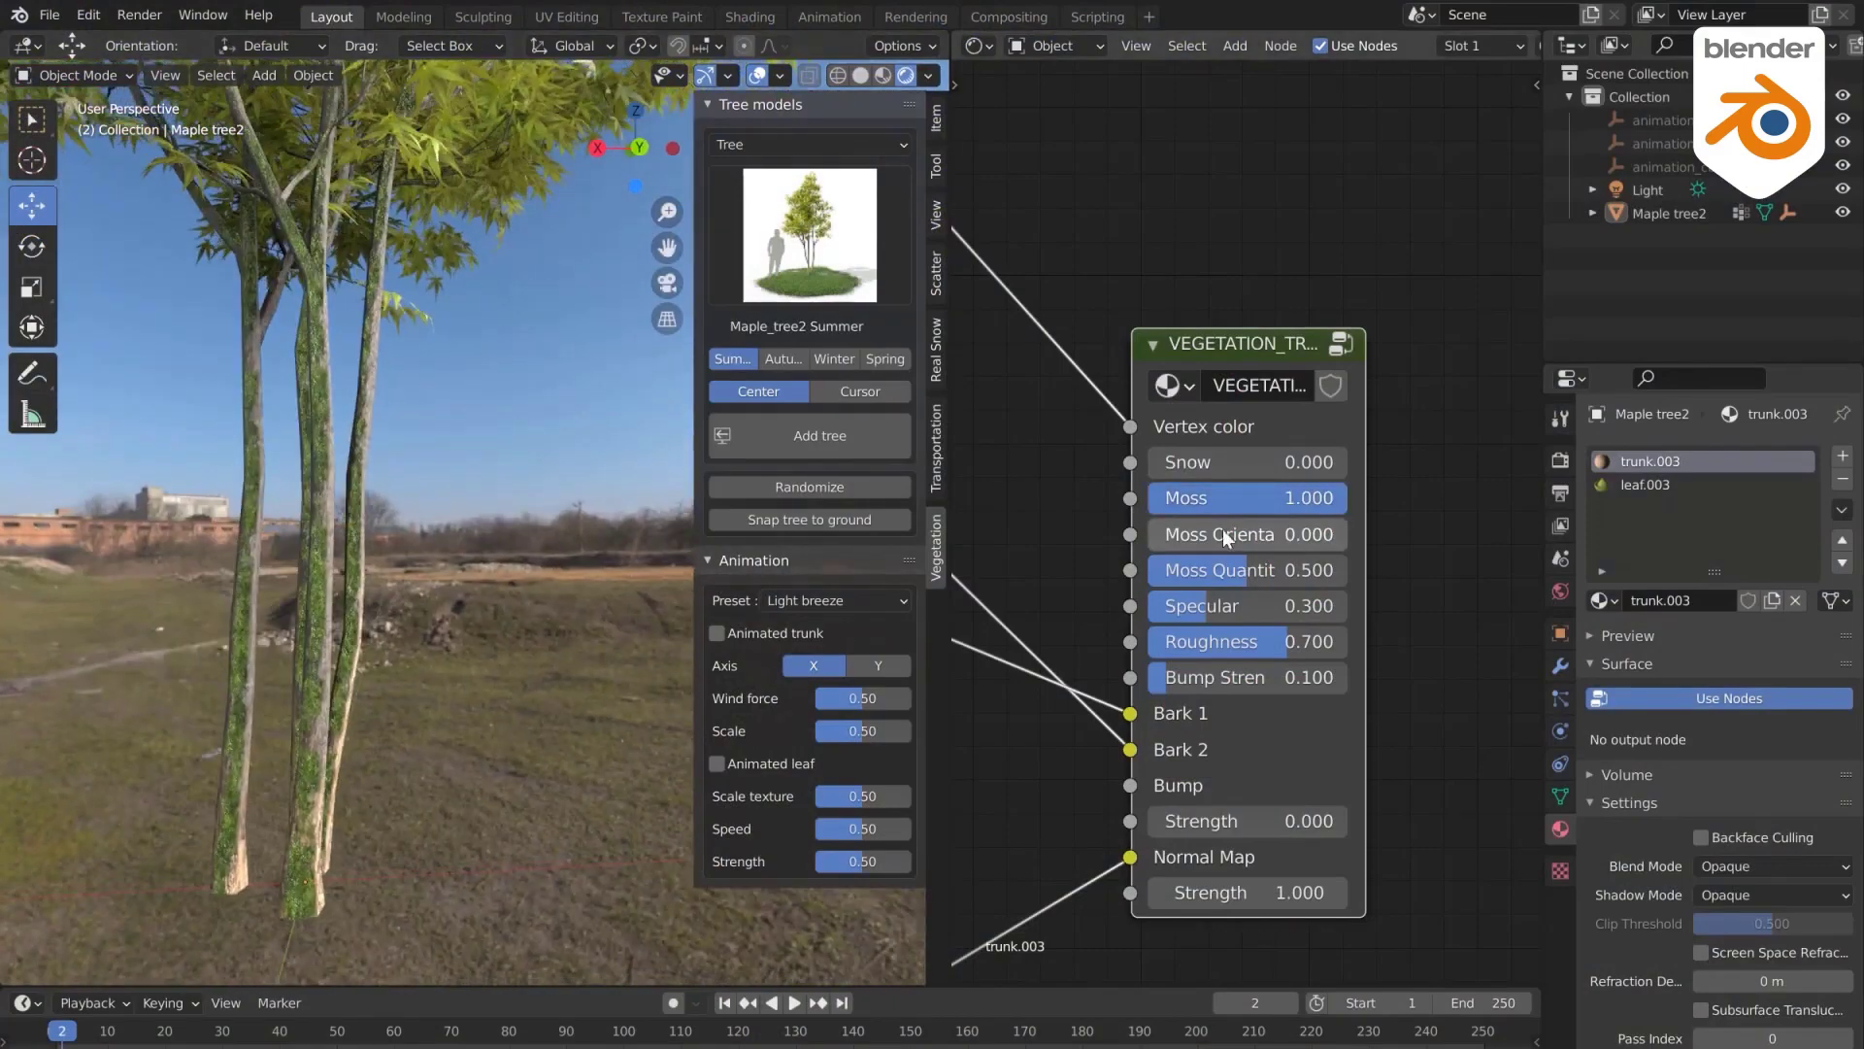
left_click_drag(1248, 570, 1323, 570)
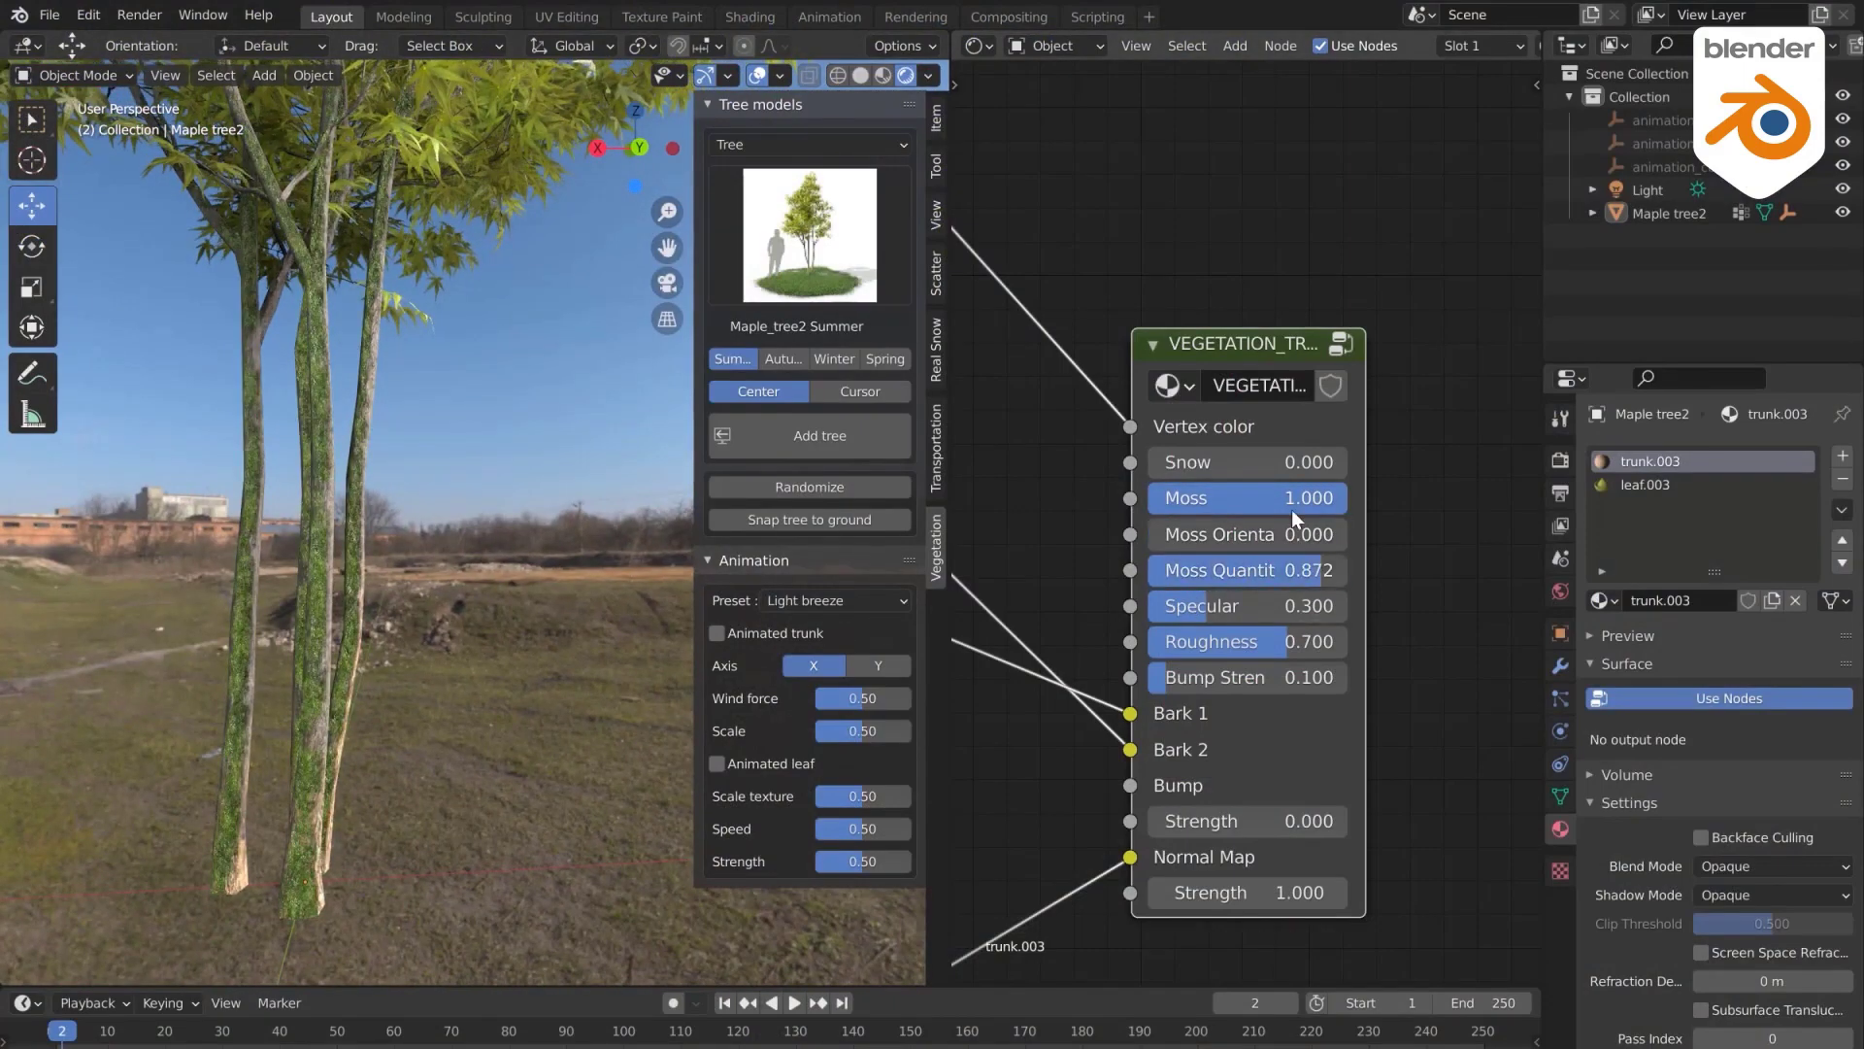
middle_click_drag(369, 586, 505, 591)
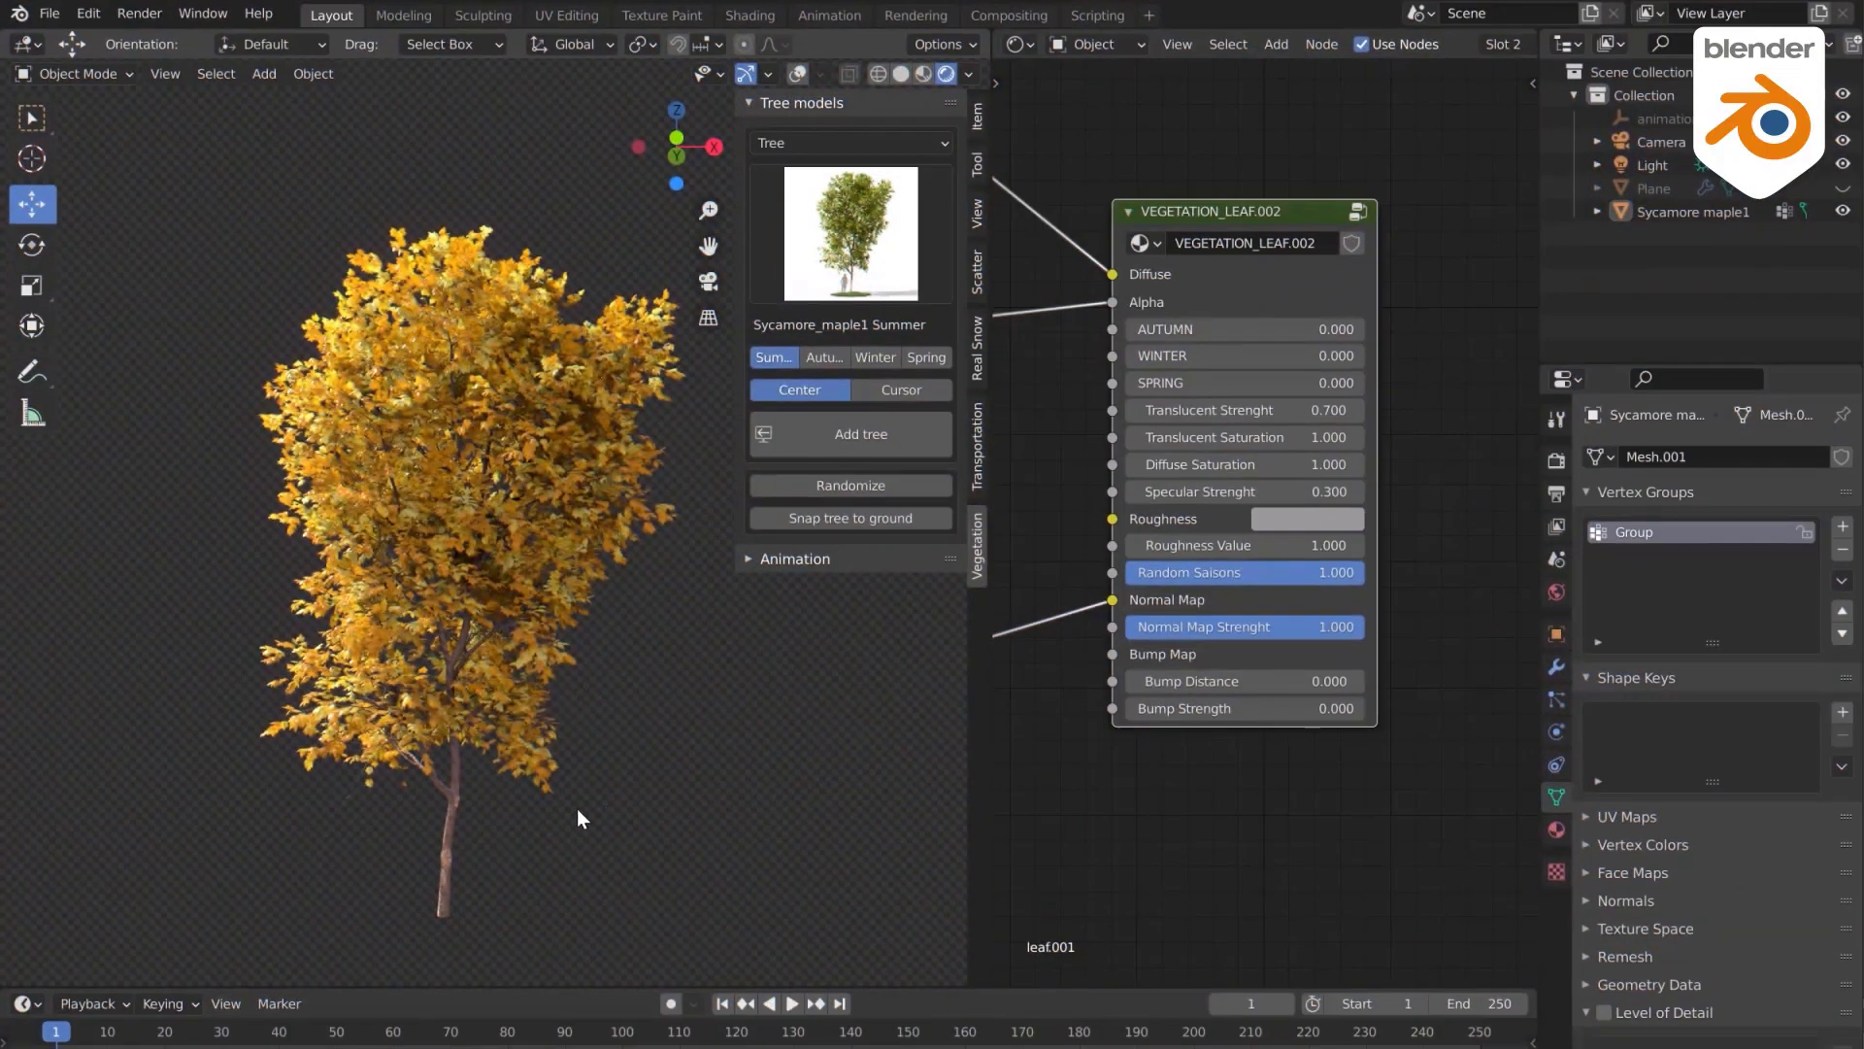
Step: Adjust the Random Saisons value of the sycamore maple's leaf material
mouse_move(1267, 575)
left_mouse_down()
mouse_move(1243, 575)
mouse_move(1272, 574)
left_mouse_up()
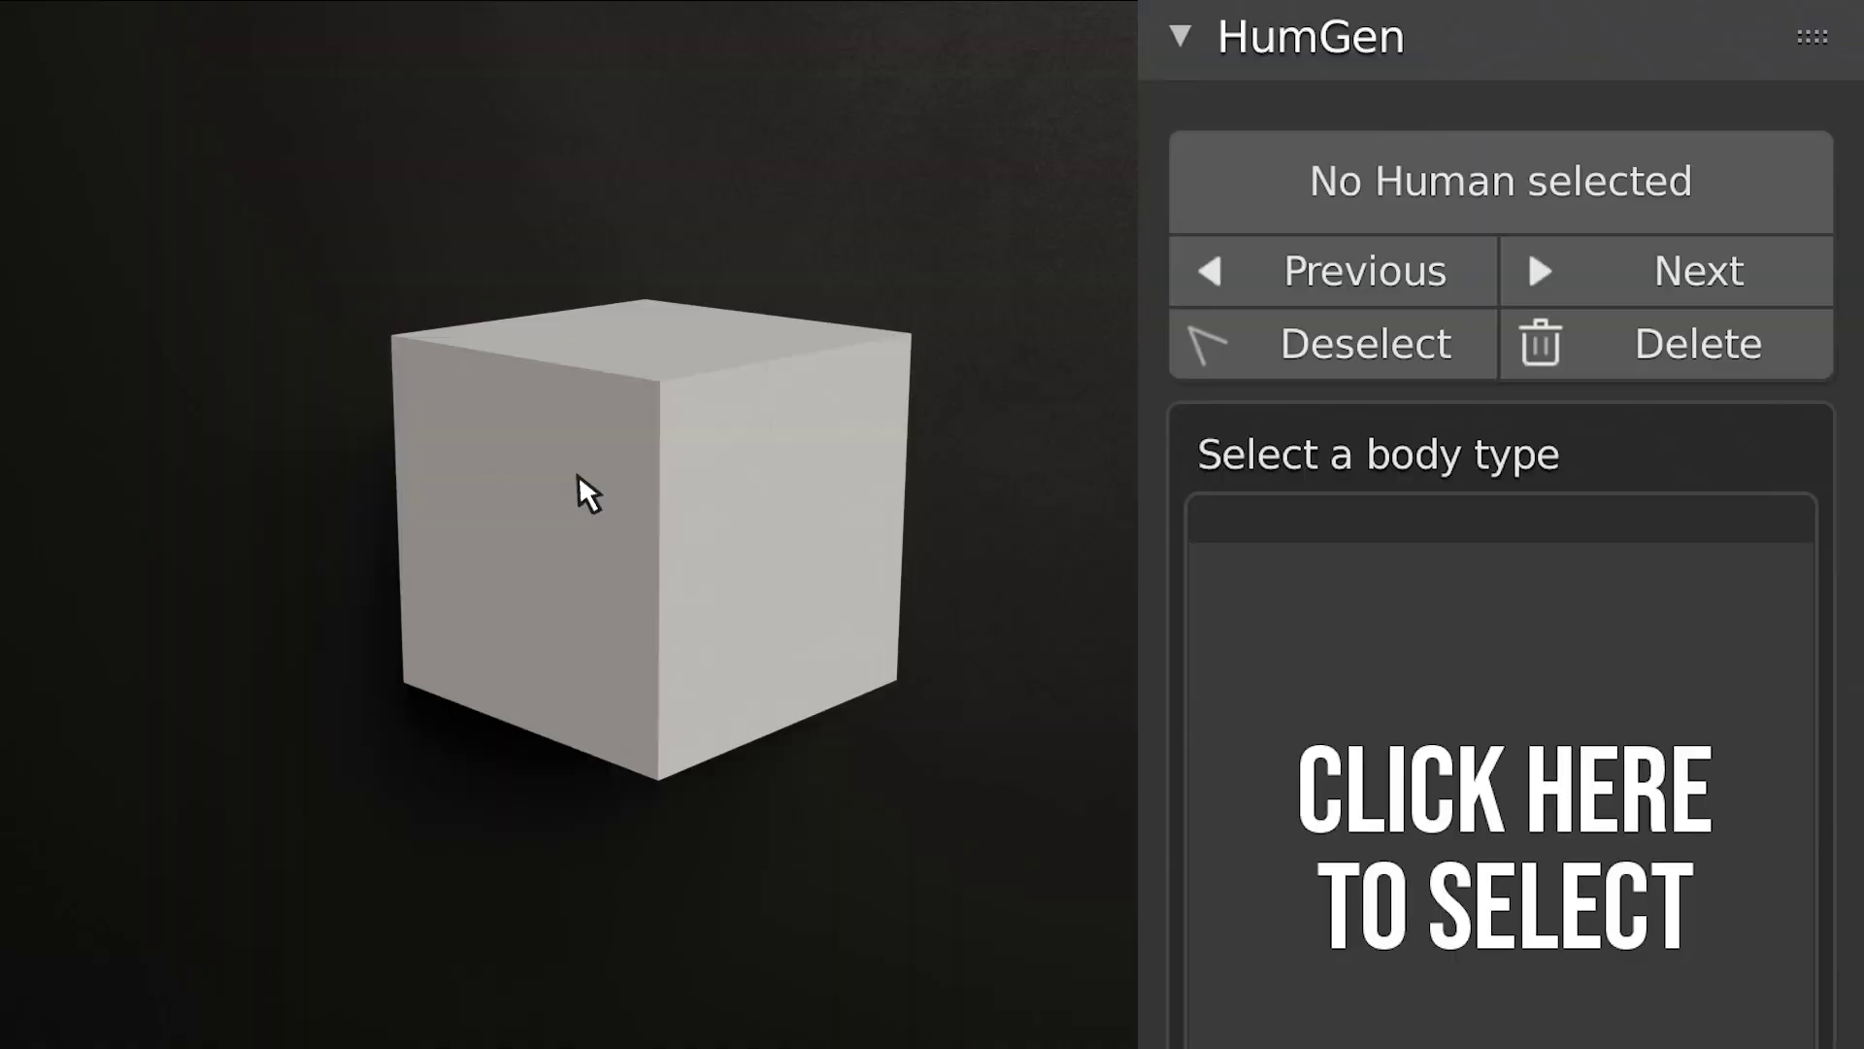
Step: Delete the cube and generate a new male human with the Caucasian body type in HumGen
key("x")
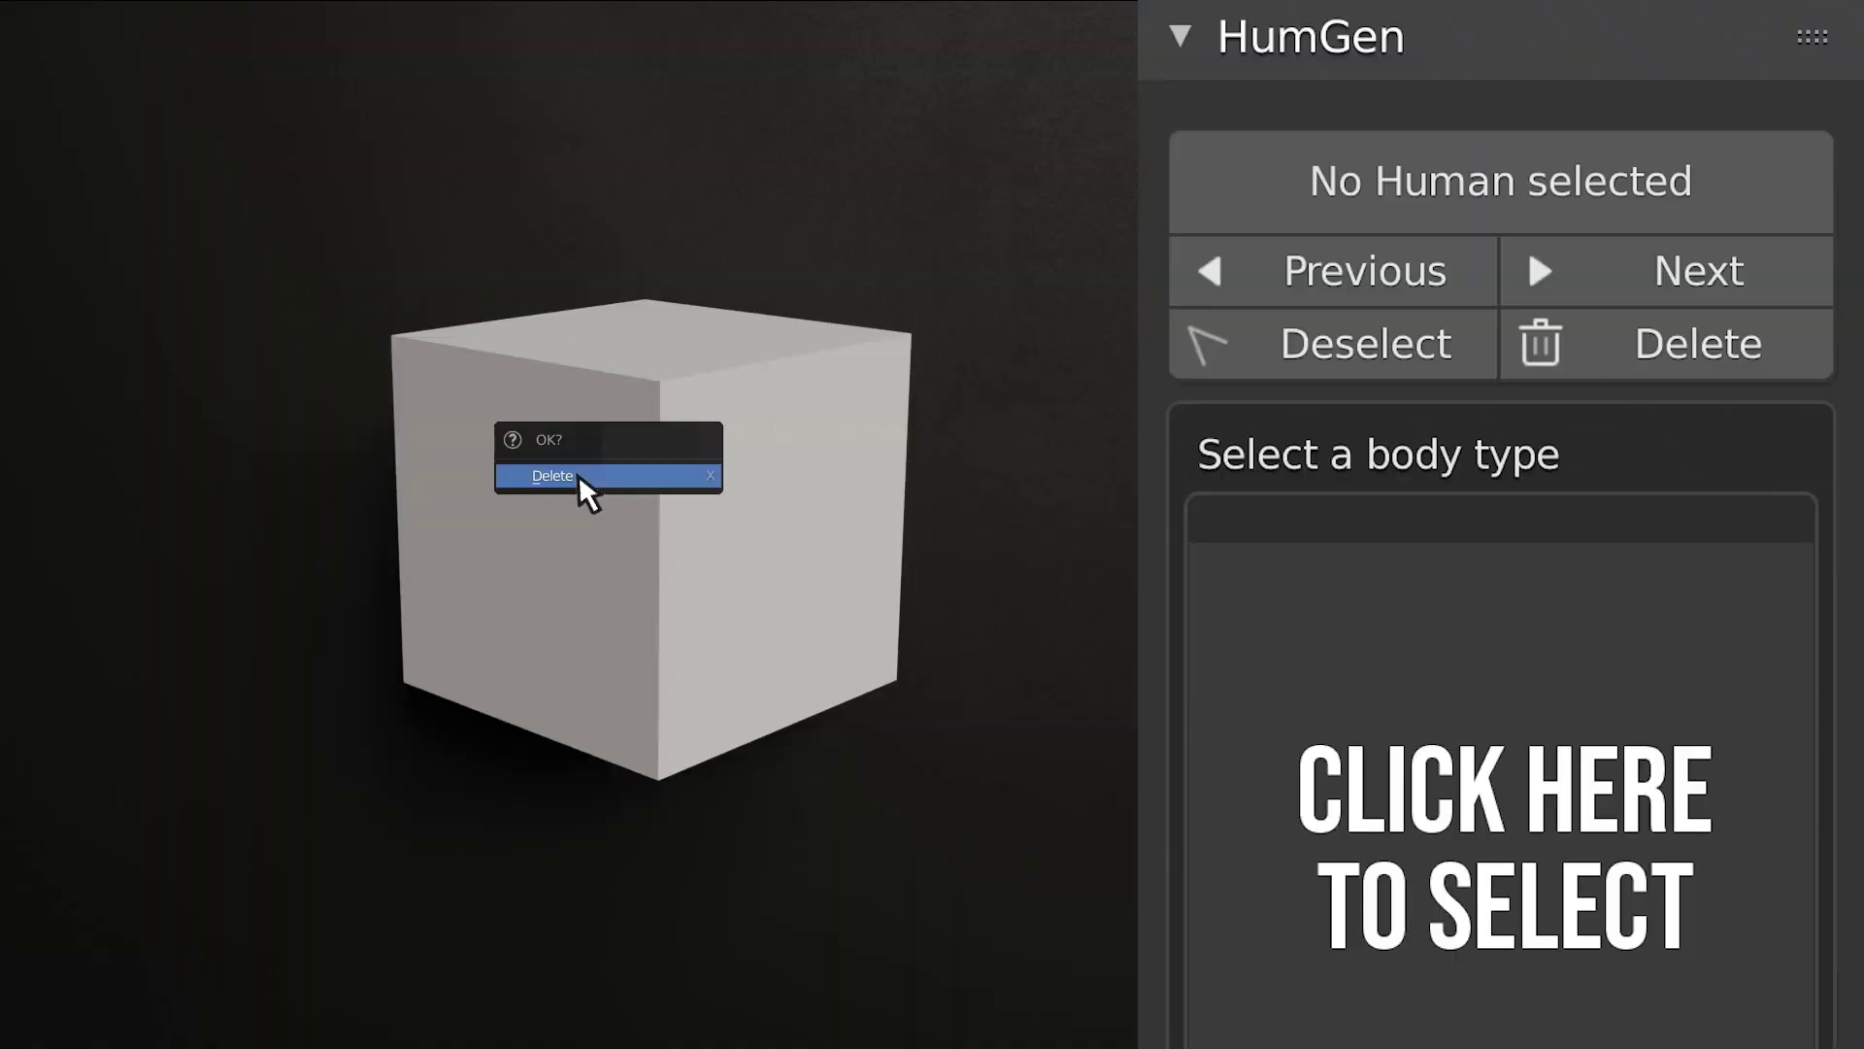
left_click(582, 475)
scroll(1496, 486, "down", 8)
left_click(1200, 520)
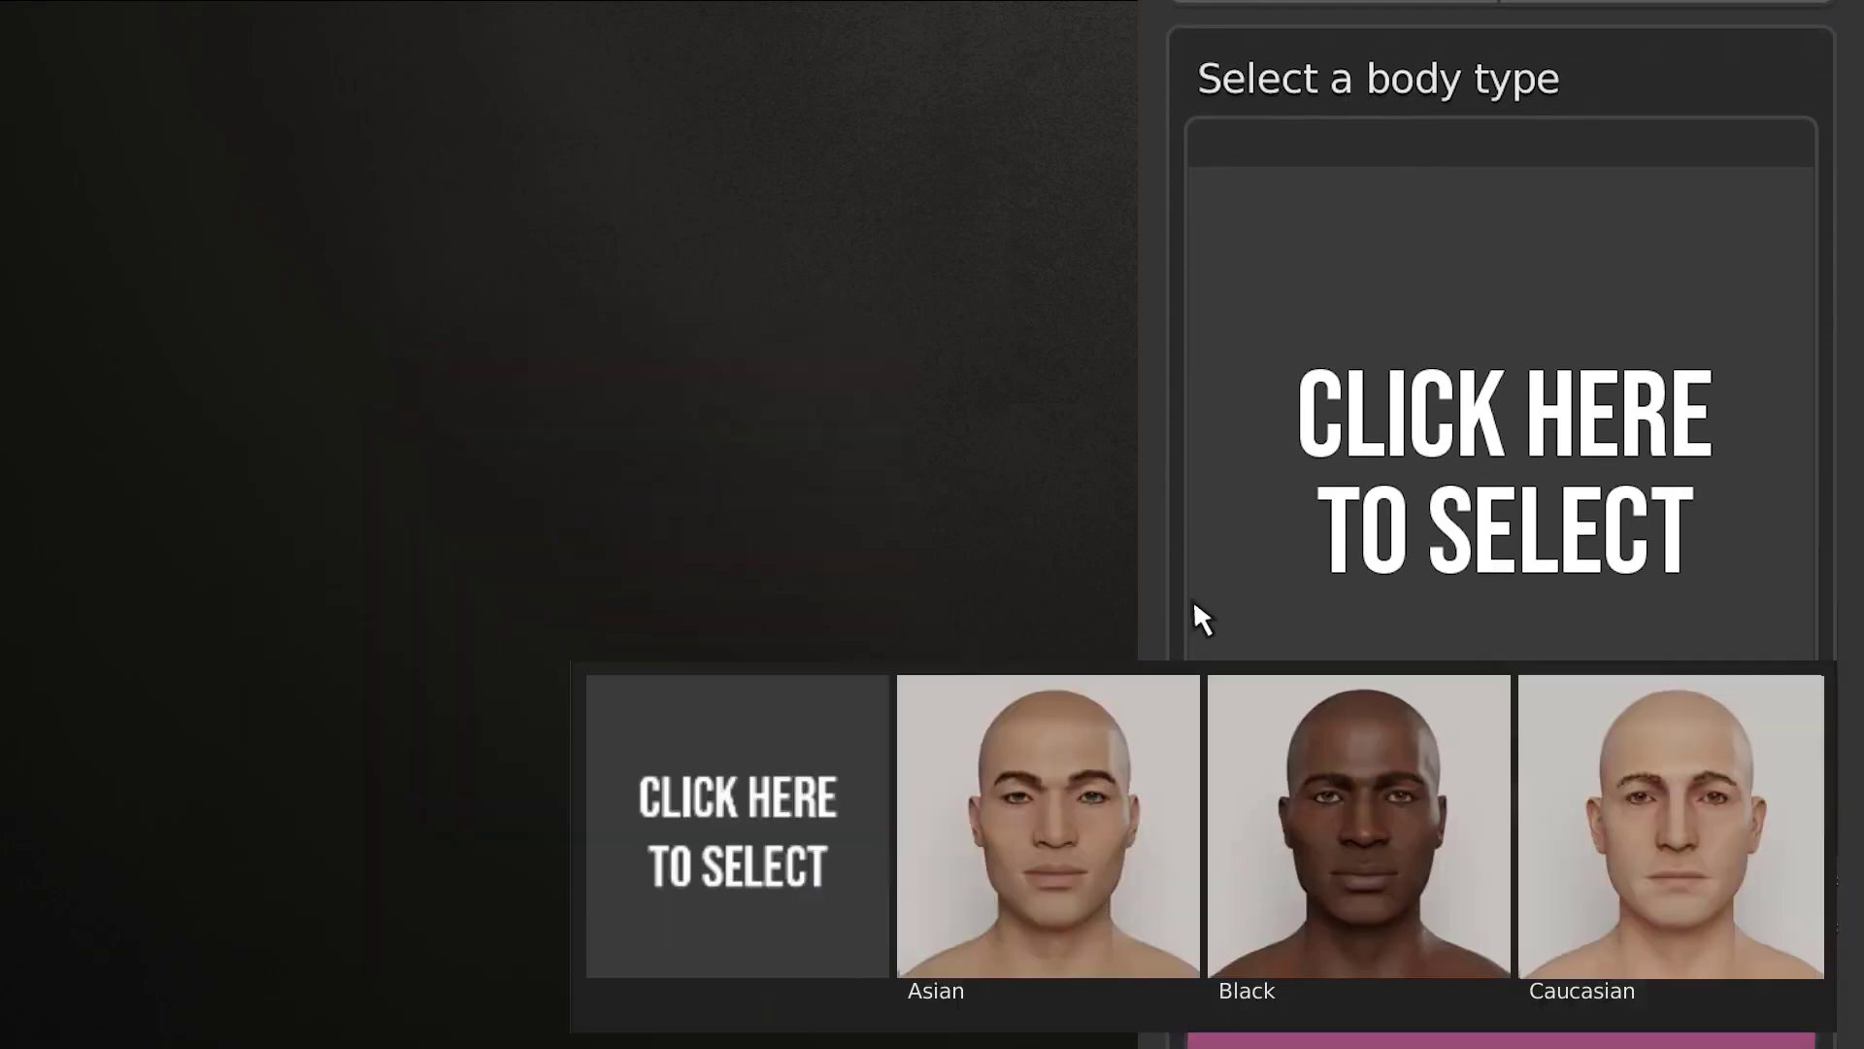
left_click(1628, 767)
scroll(1582, 757, "down", 5)
scroll(1565, 743, "down", 1)
left_click(1556, 748)
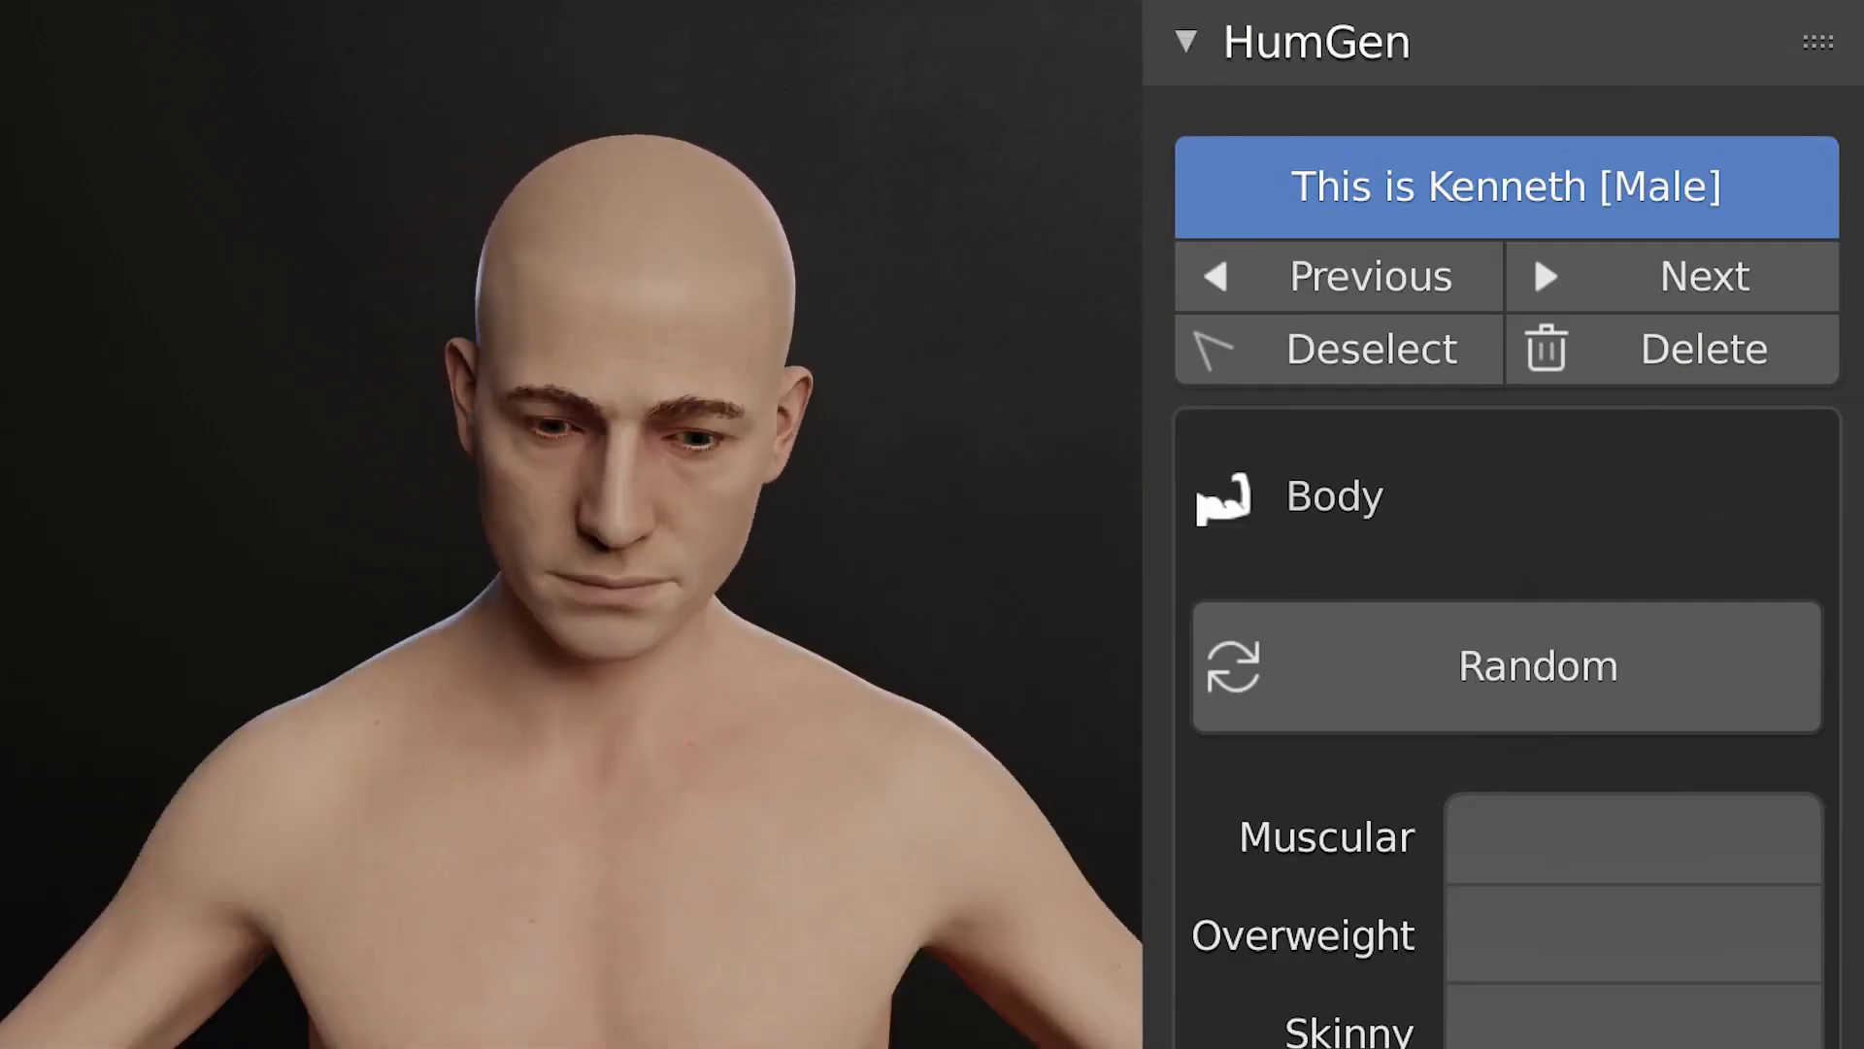
Step: Try the human's body at maximum Muscular, then reset Muscular to zero and set Overweight to maximum
scroll(1534, 246, "down", 8)
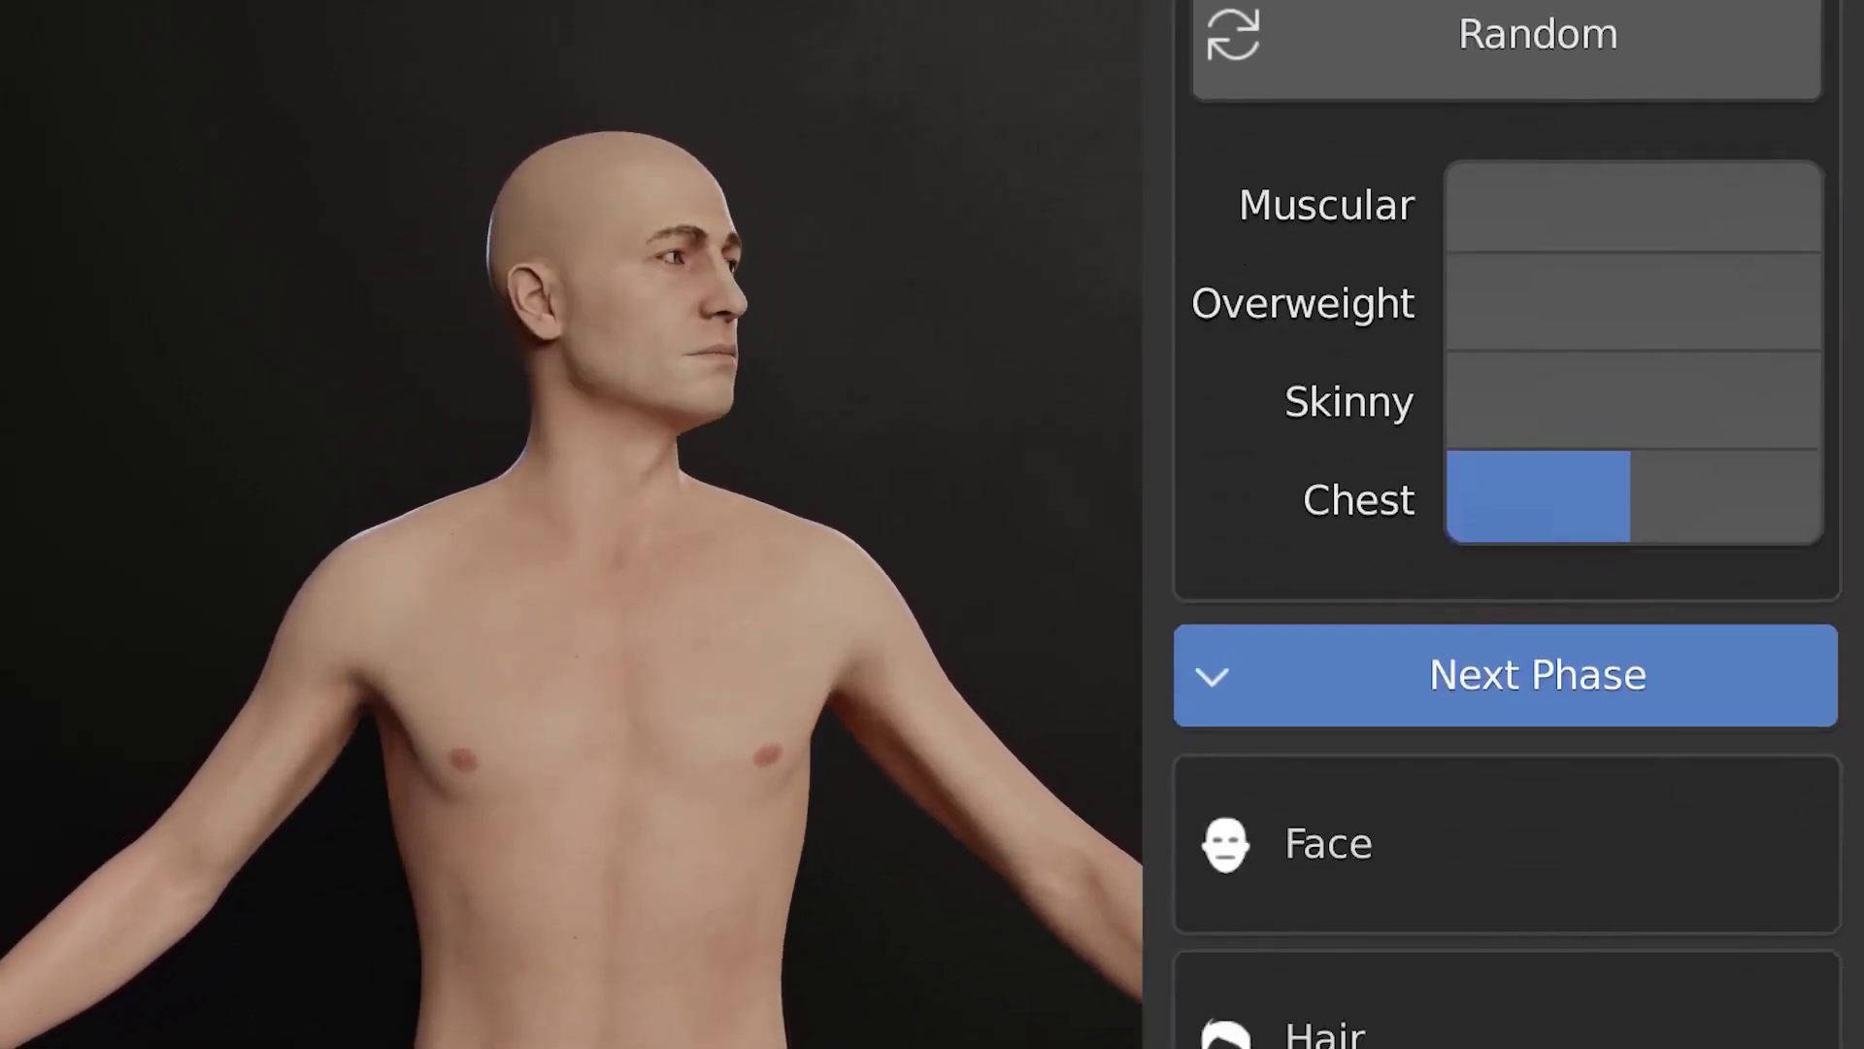
left_click_drag(1612, 206, 1819, 220)
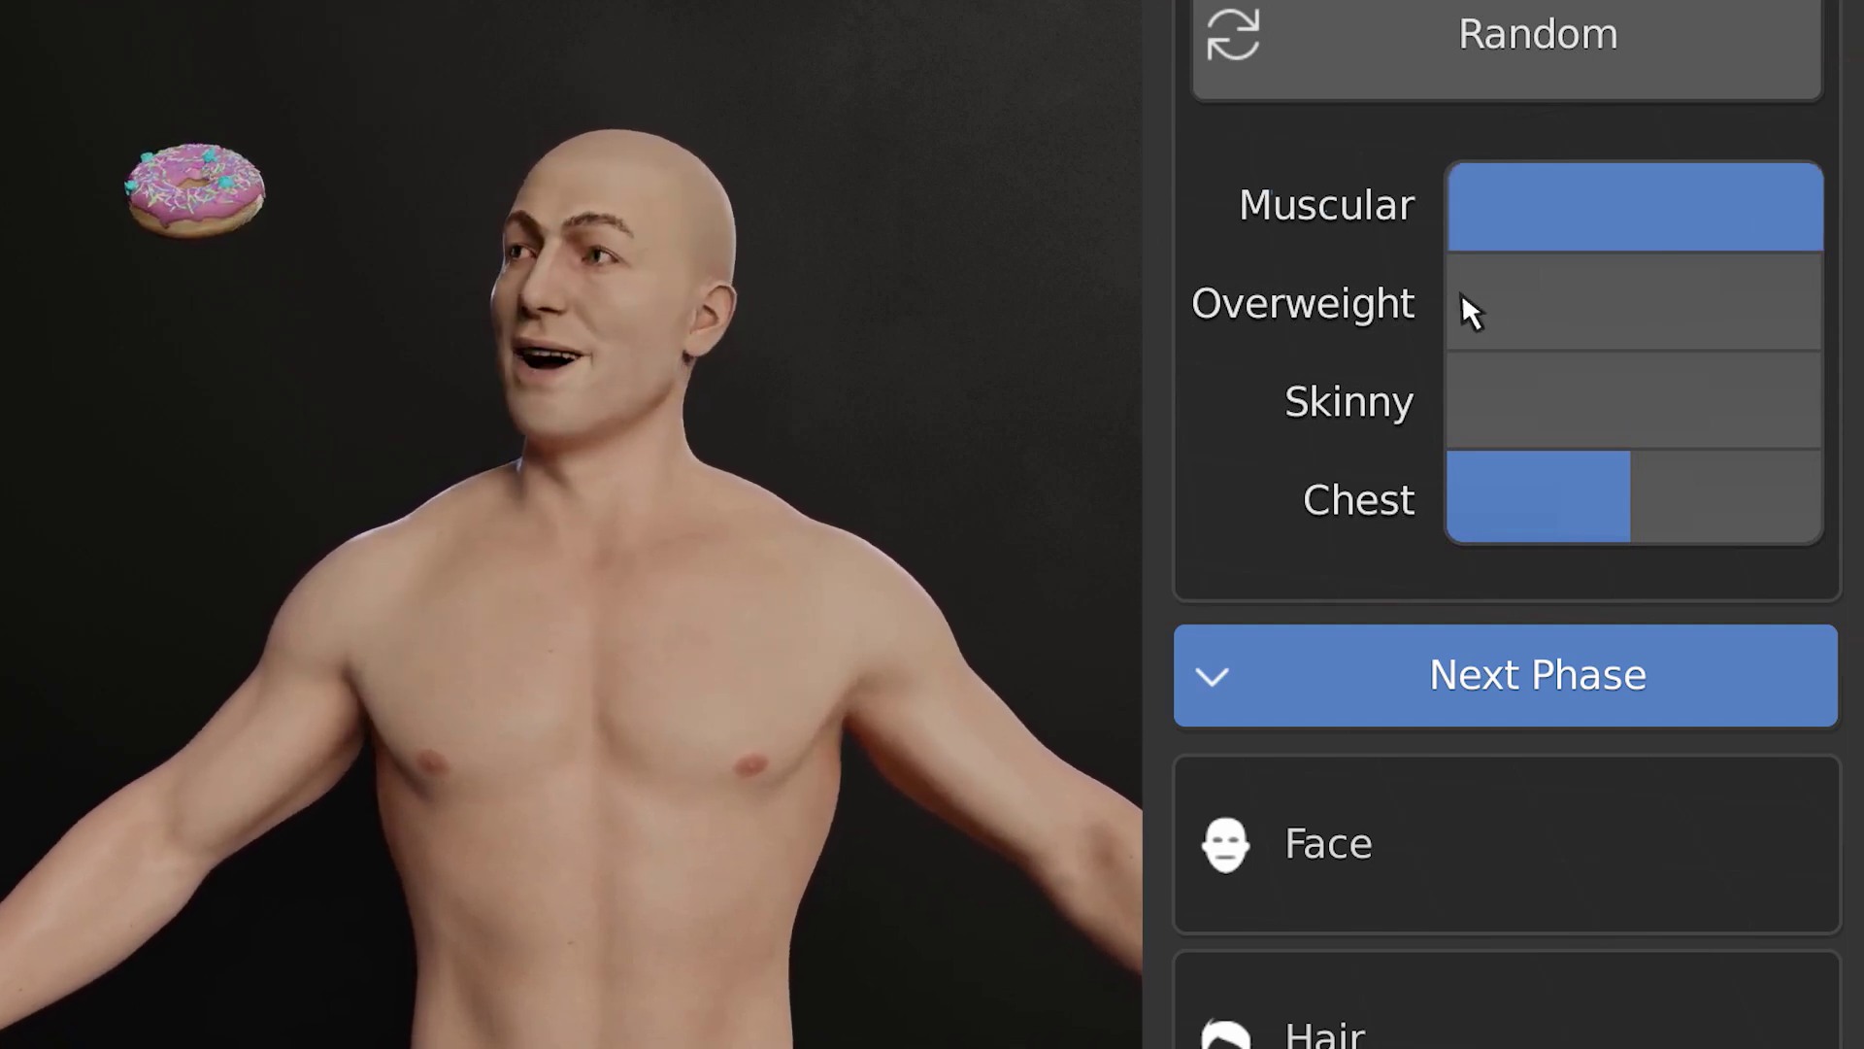
left_click_drag(1462, 301, 1822, 303)
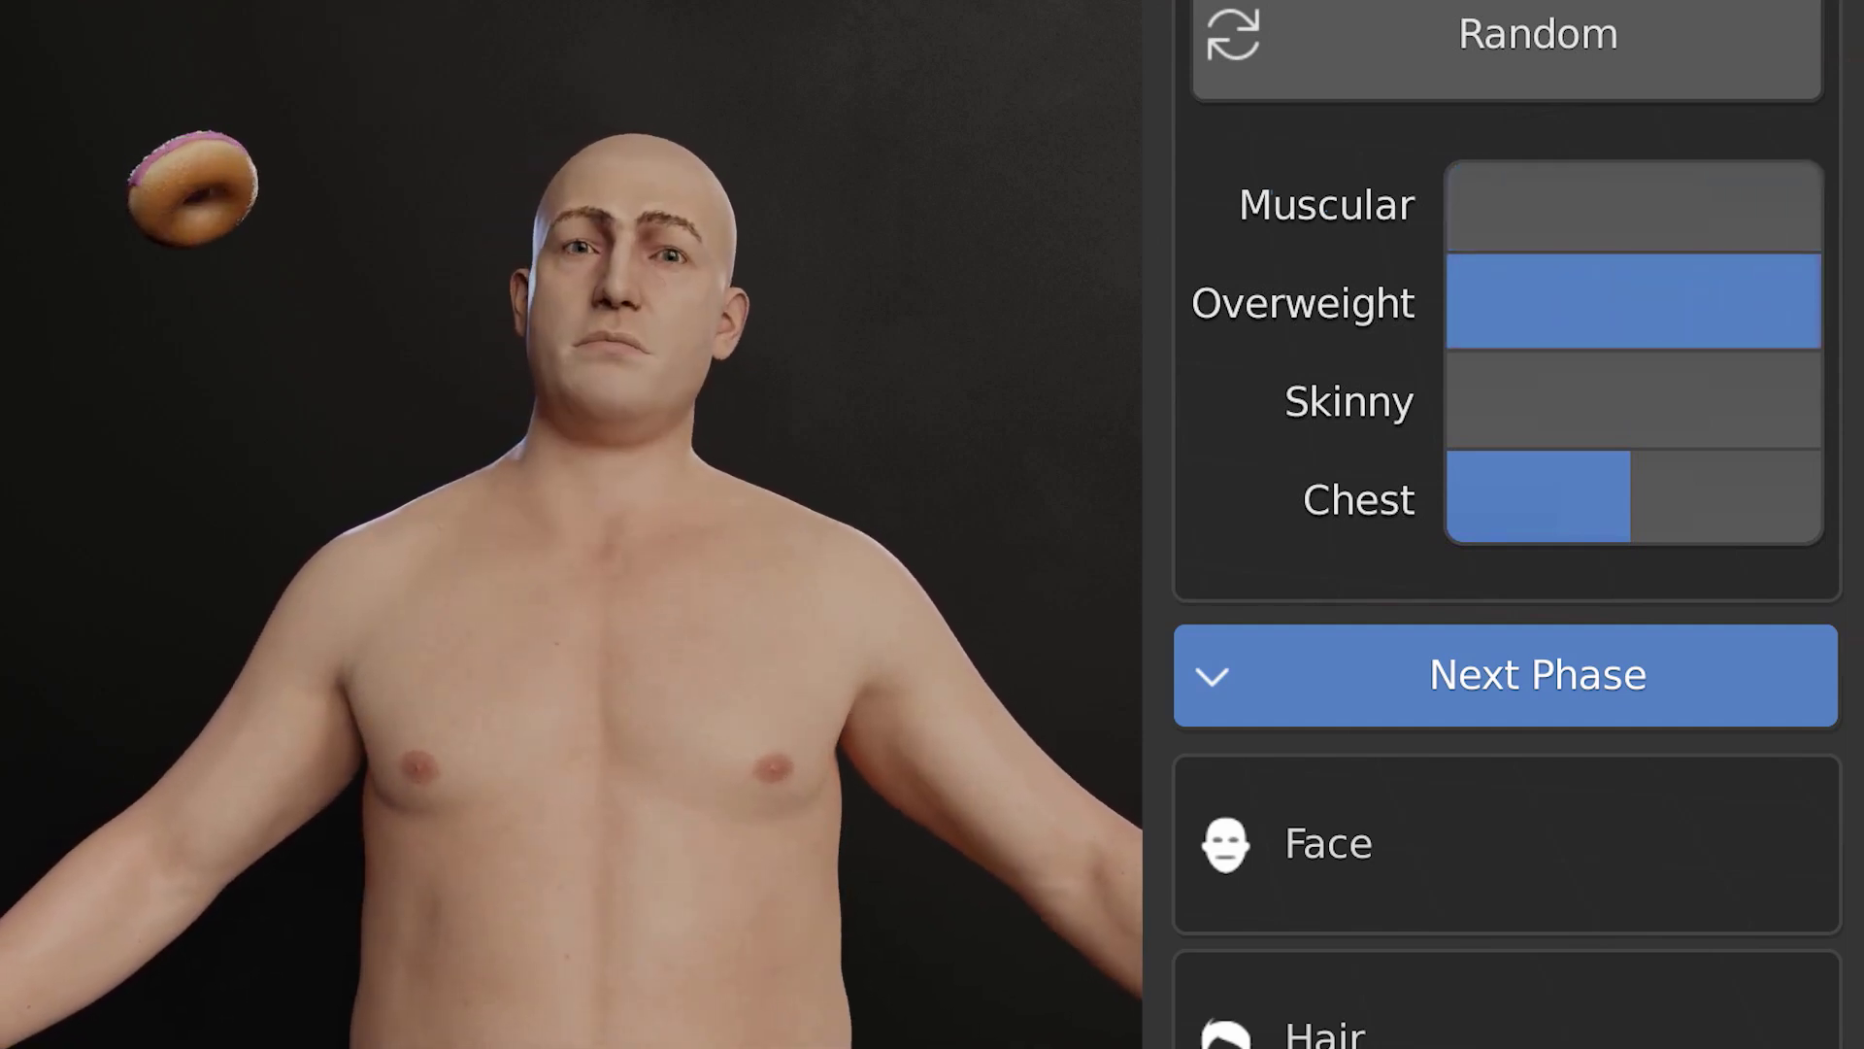
Step: Open the Face settings among the human's creation phases
scroll(1819, 304, "down", 5)
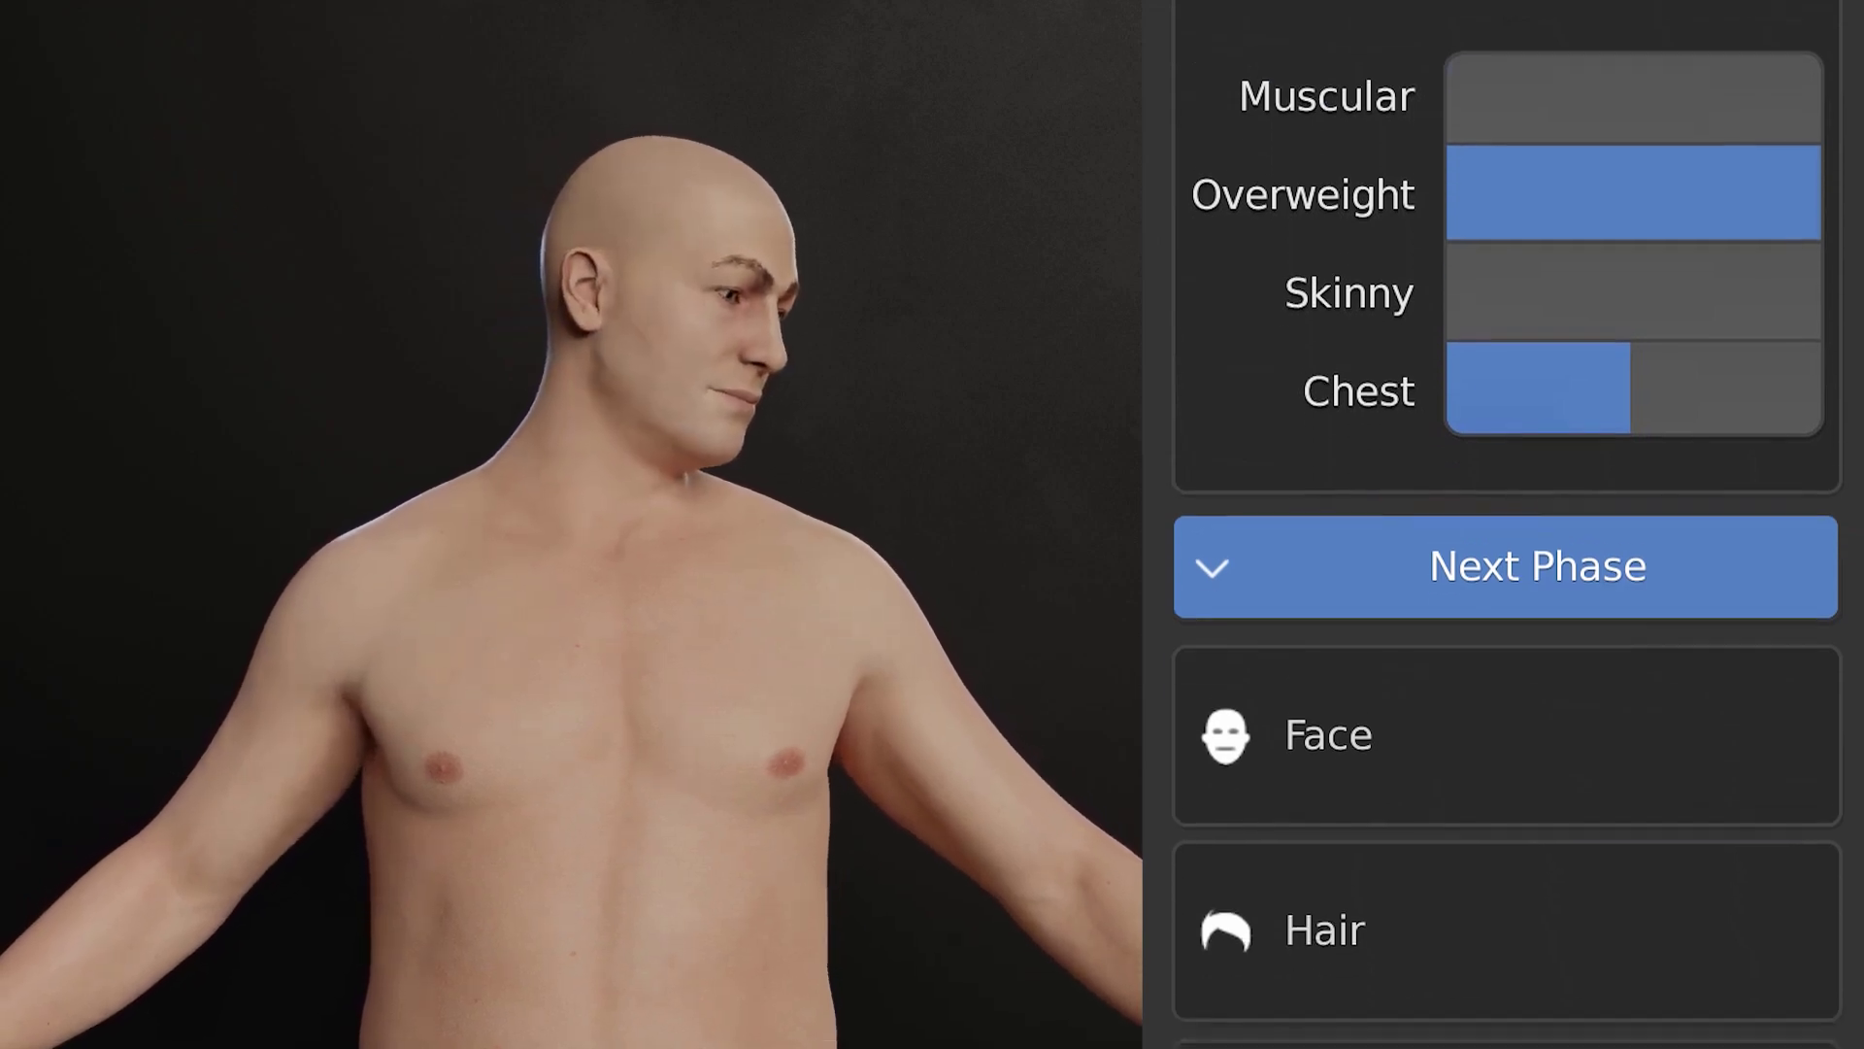
scroll(1644, 465, "down", 2)
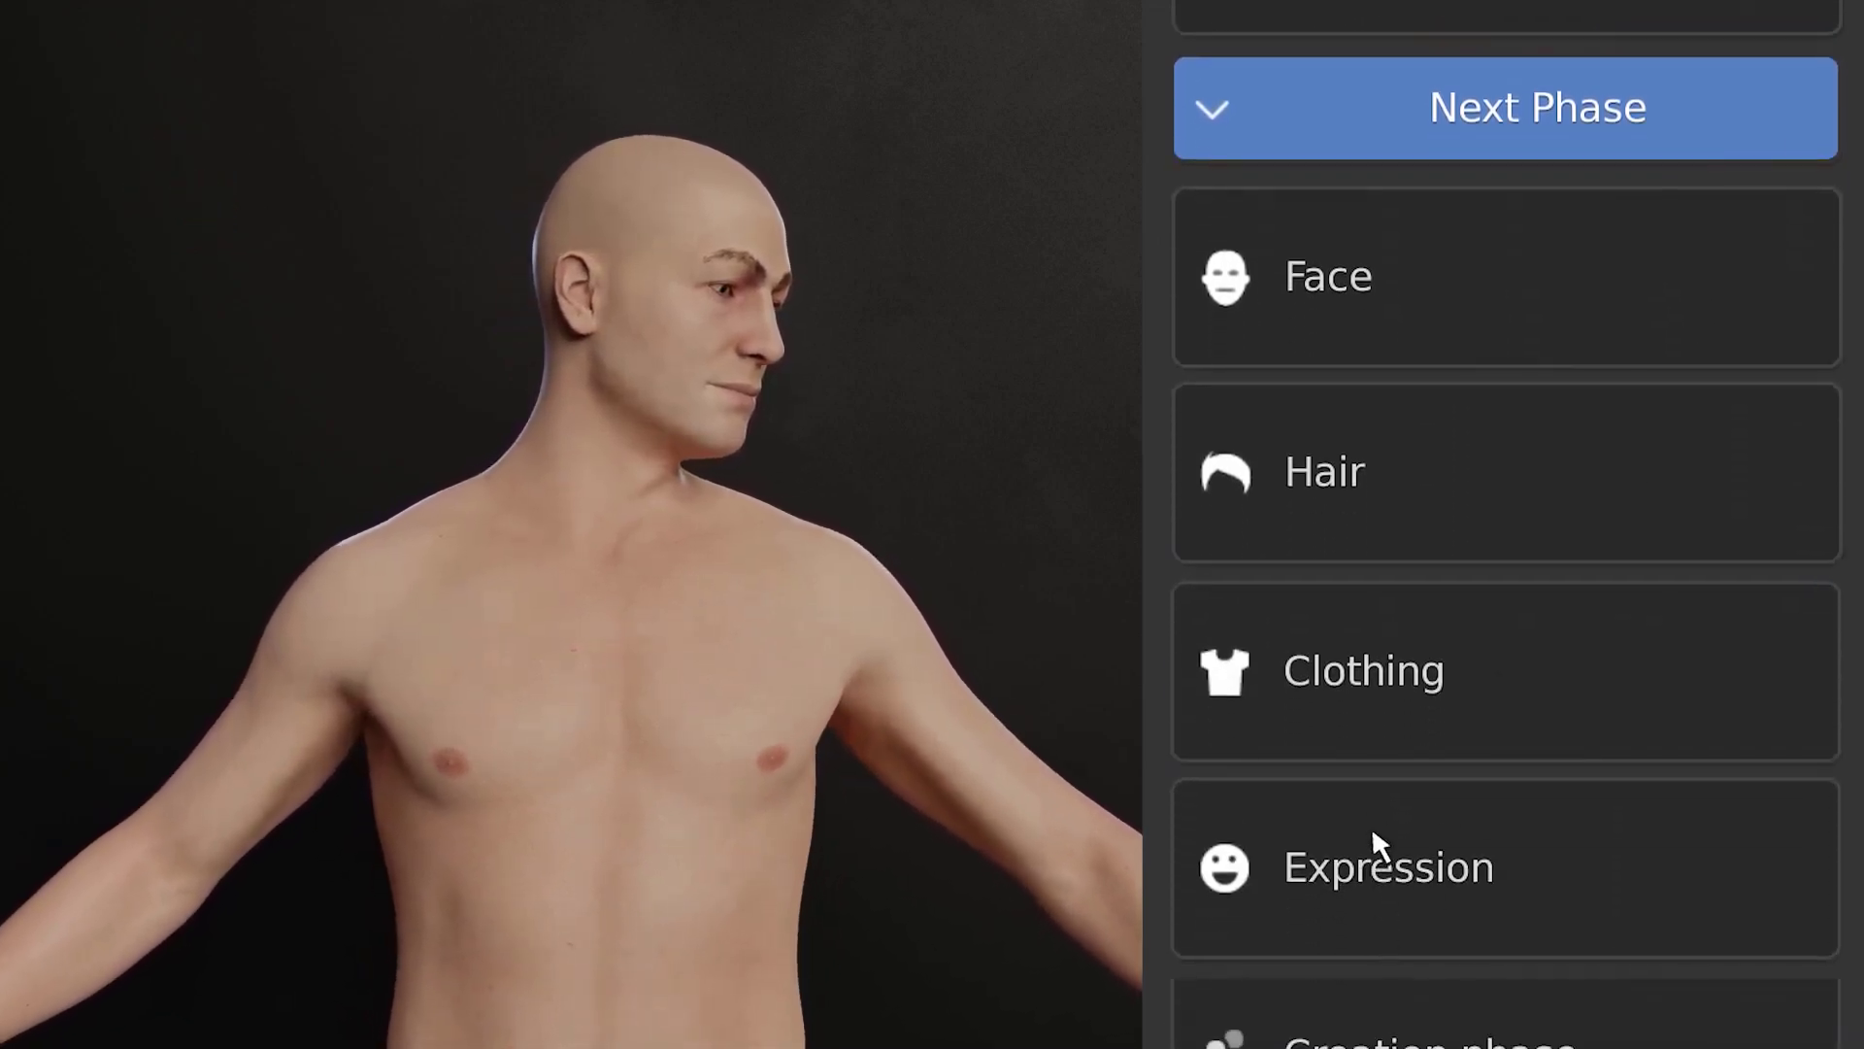
left_click(1375, 283)
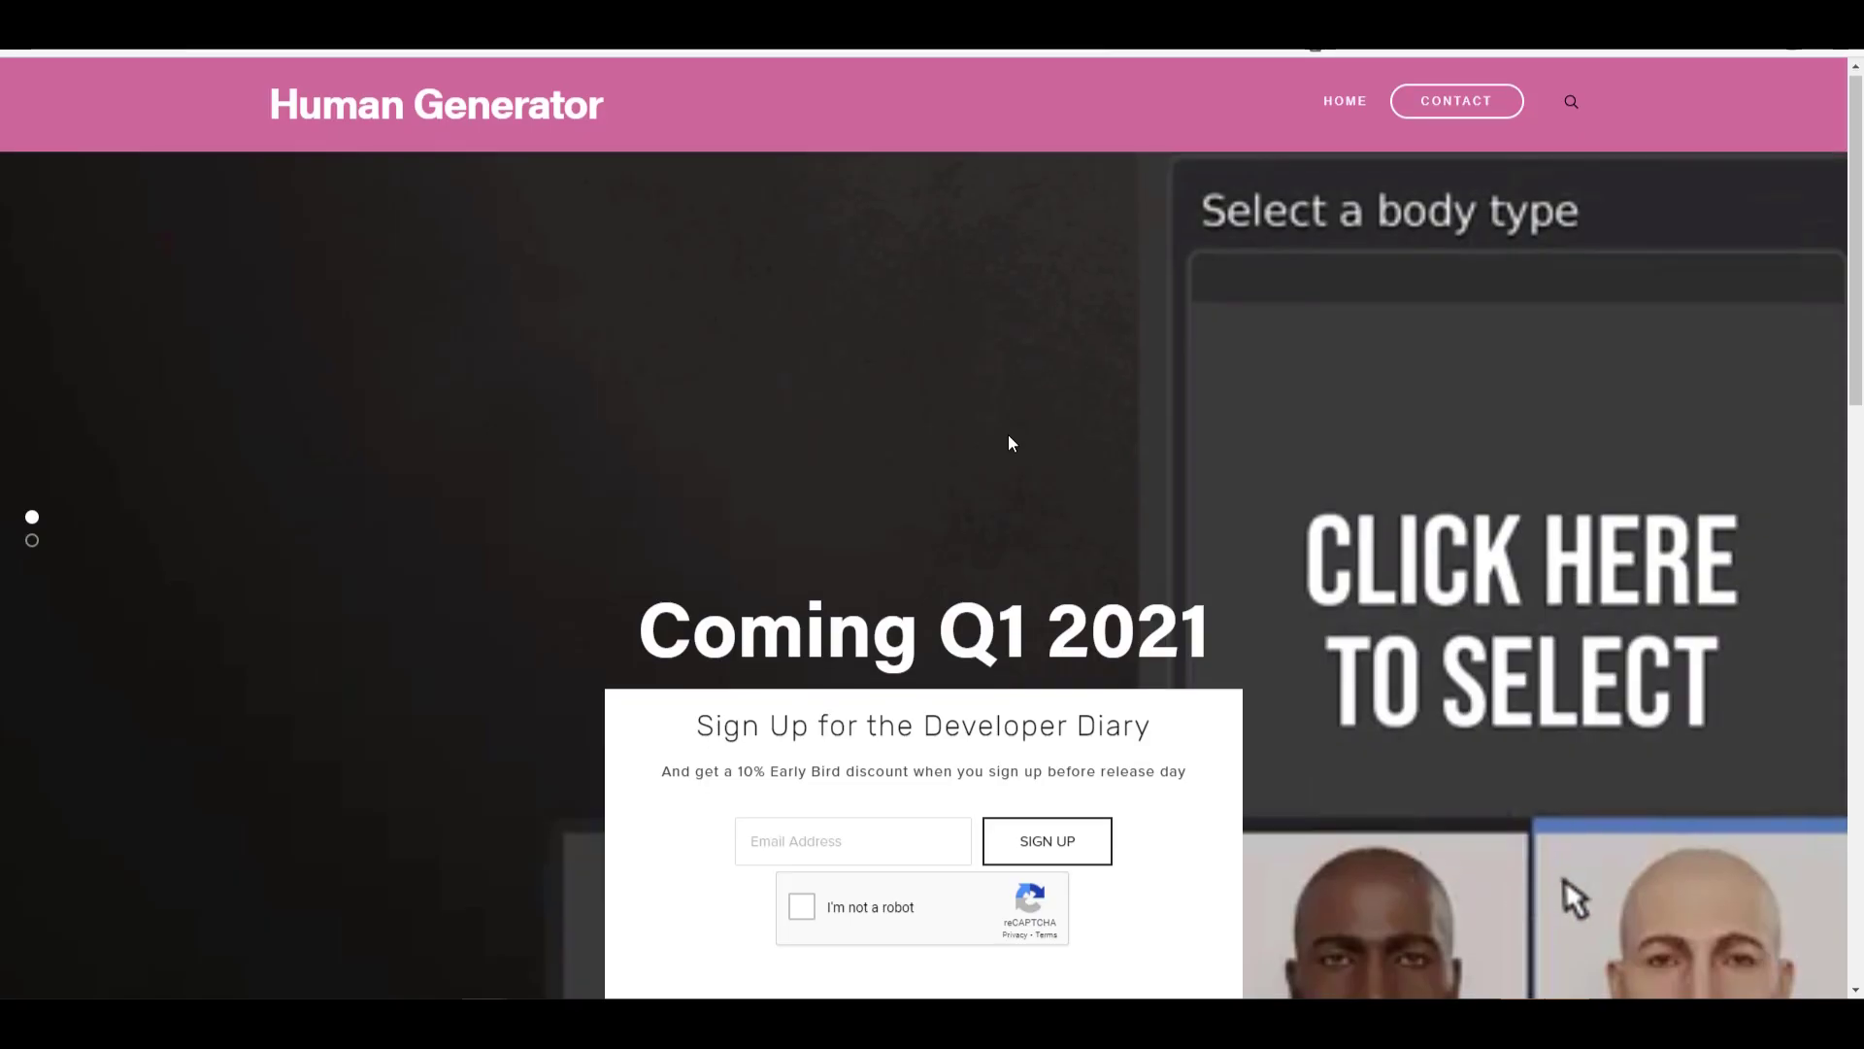
Step: Switch to the Human Generator website and review its release date, Developer Diary sign-up form and news feed
scroll(1007, 437, "down", 4)
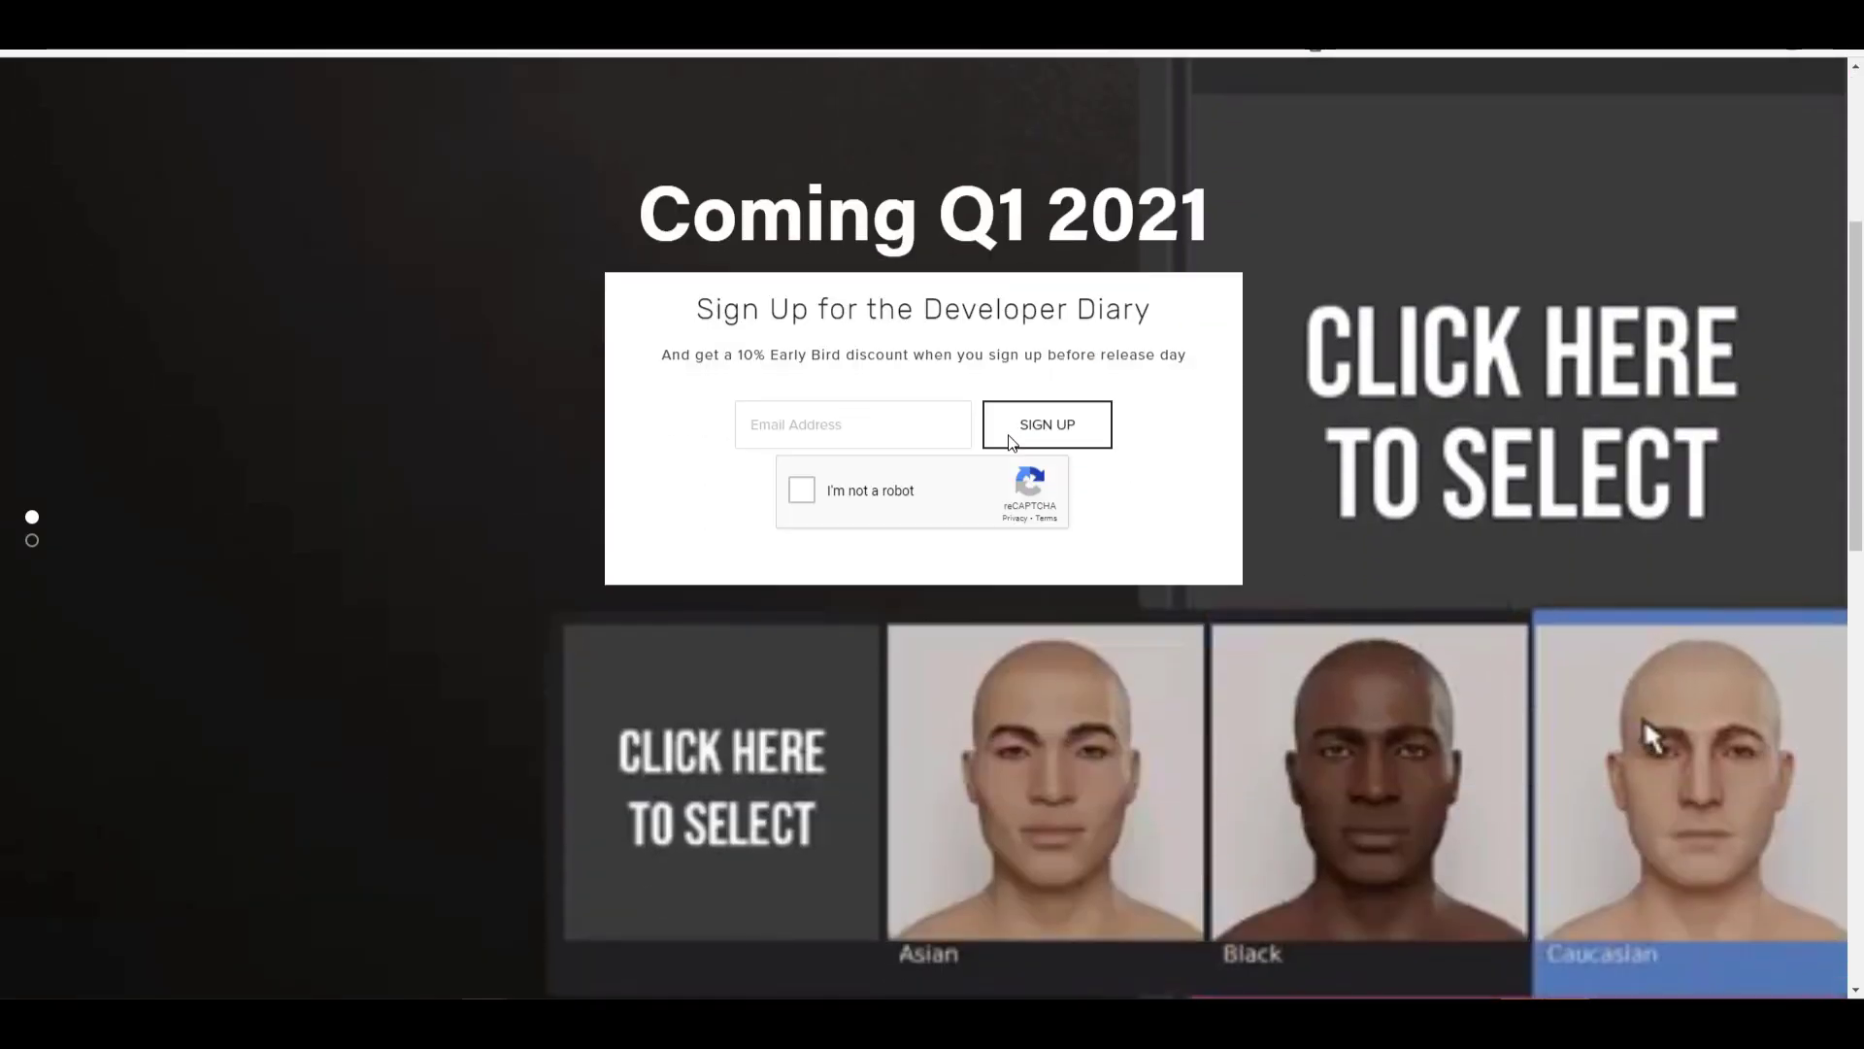
scroll(1010, 442, "up", 1)
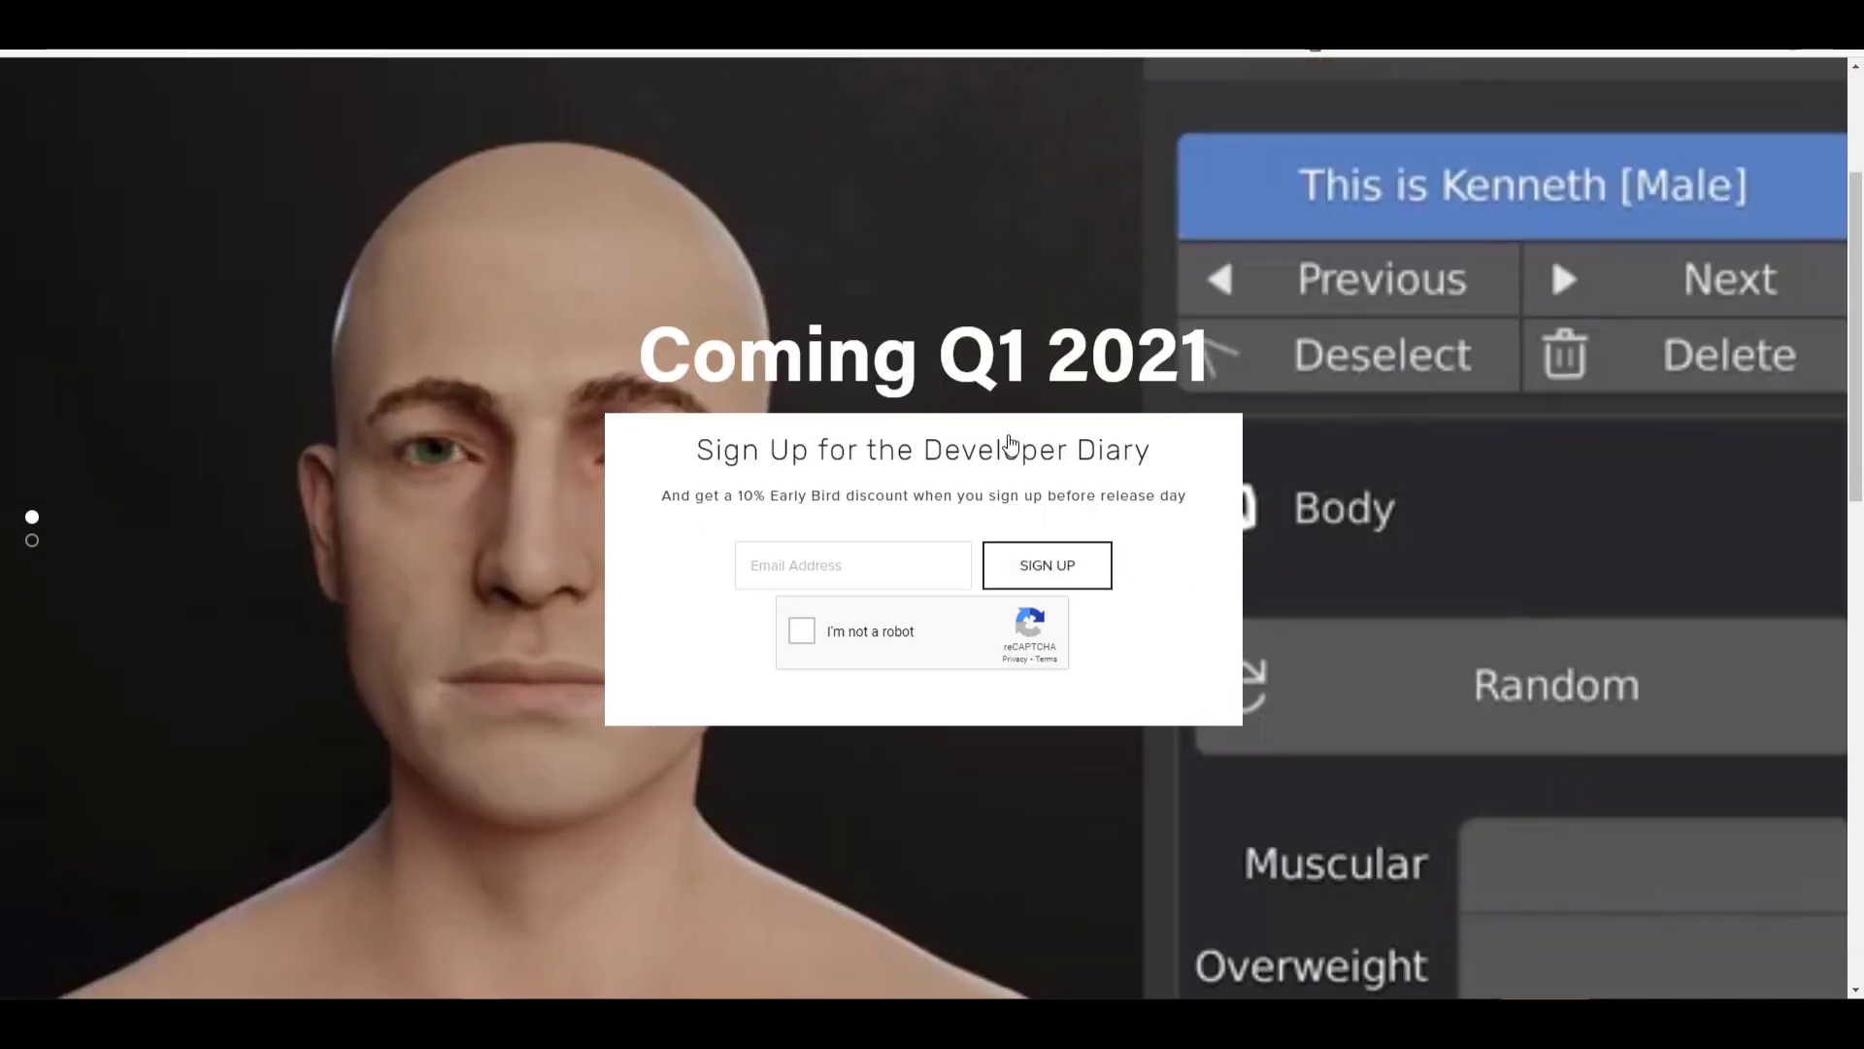
scroll(1008, 433, "down", 1)
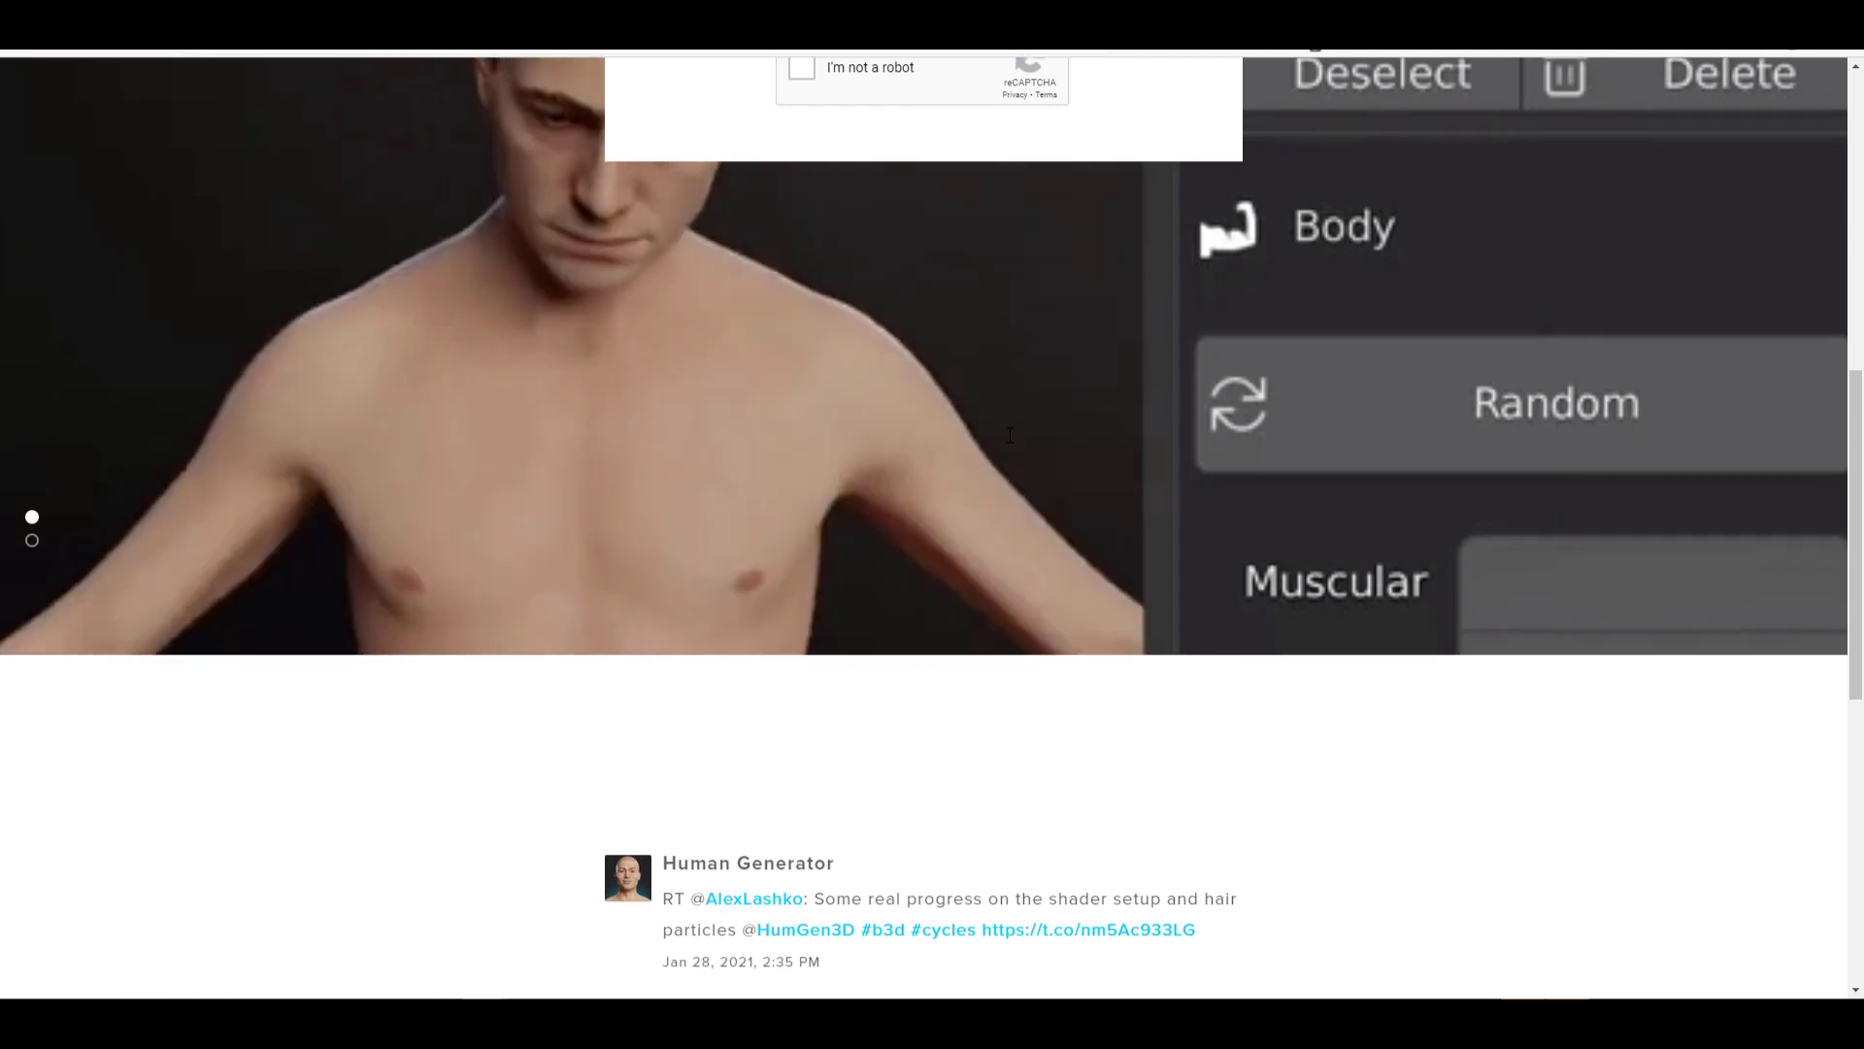
scroll(1010, 435, "up", 4)
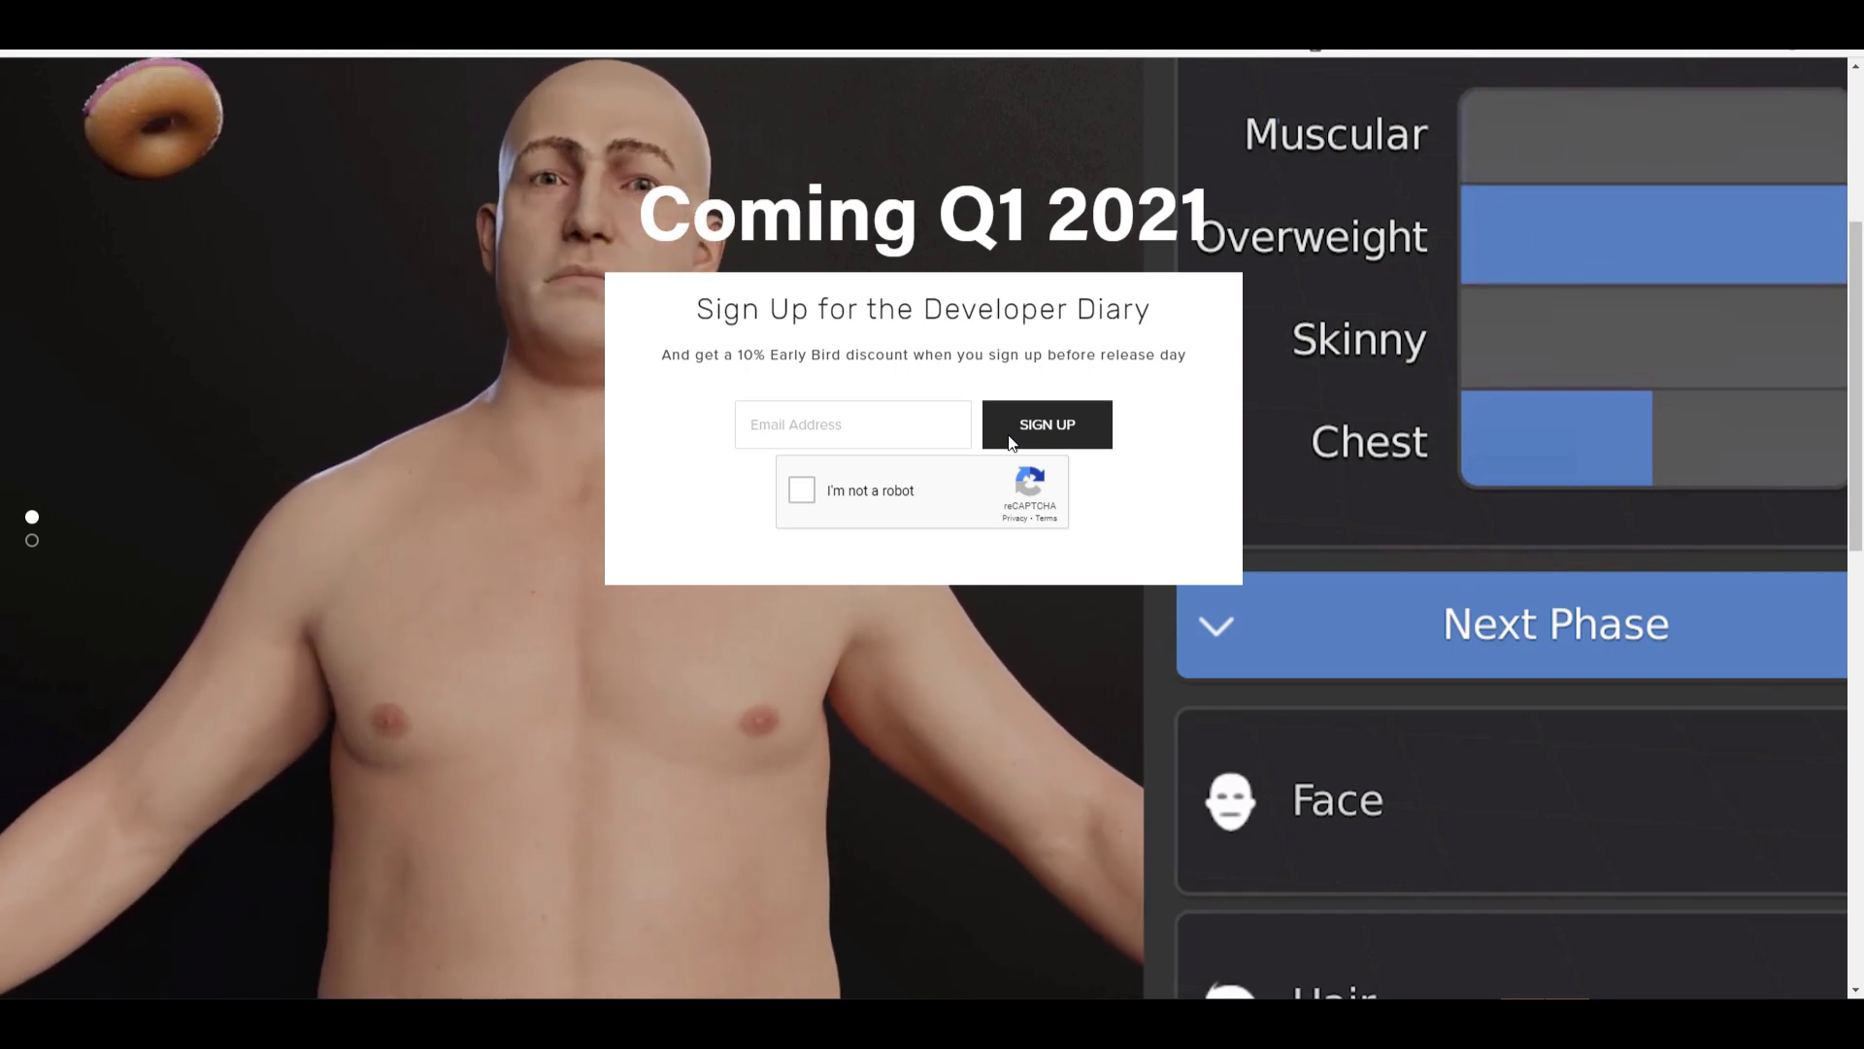
scroll(1011, 443, "up", 3)
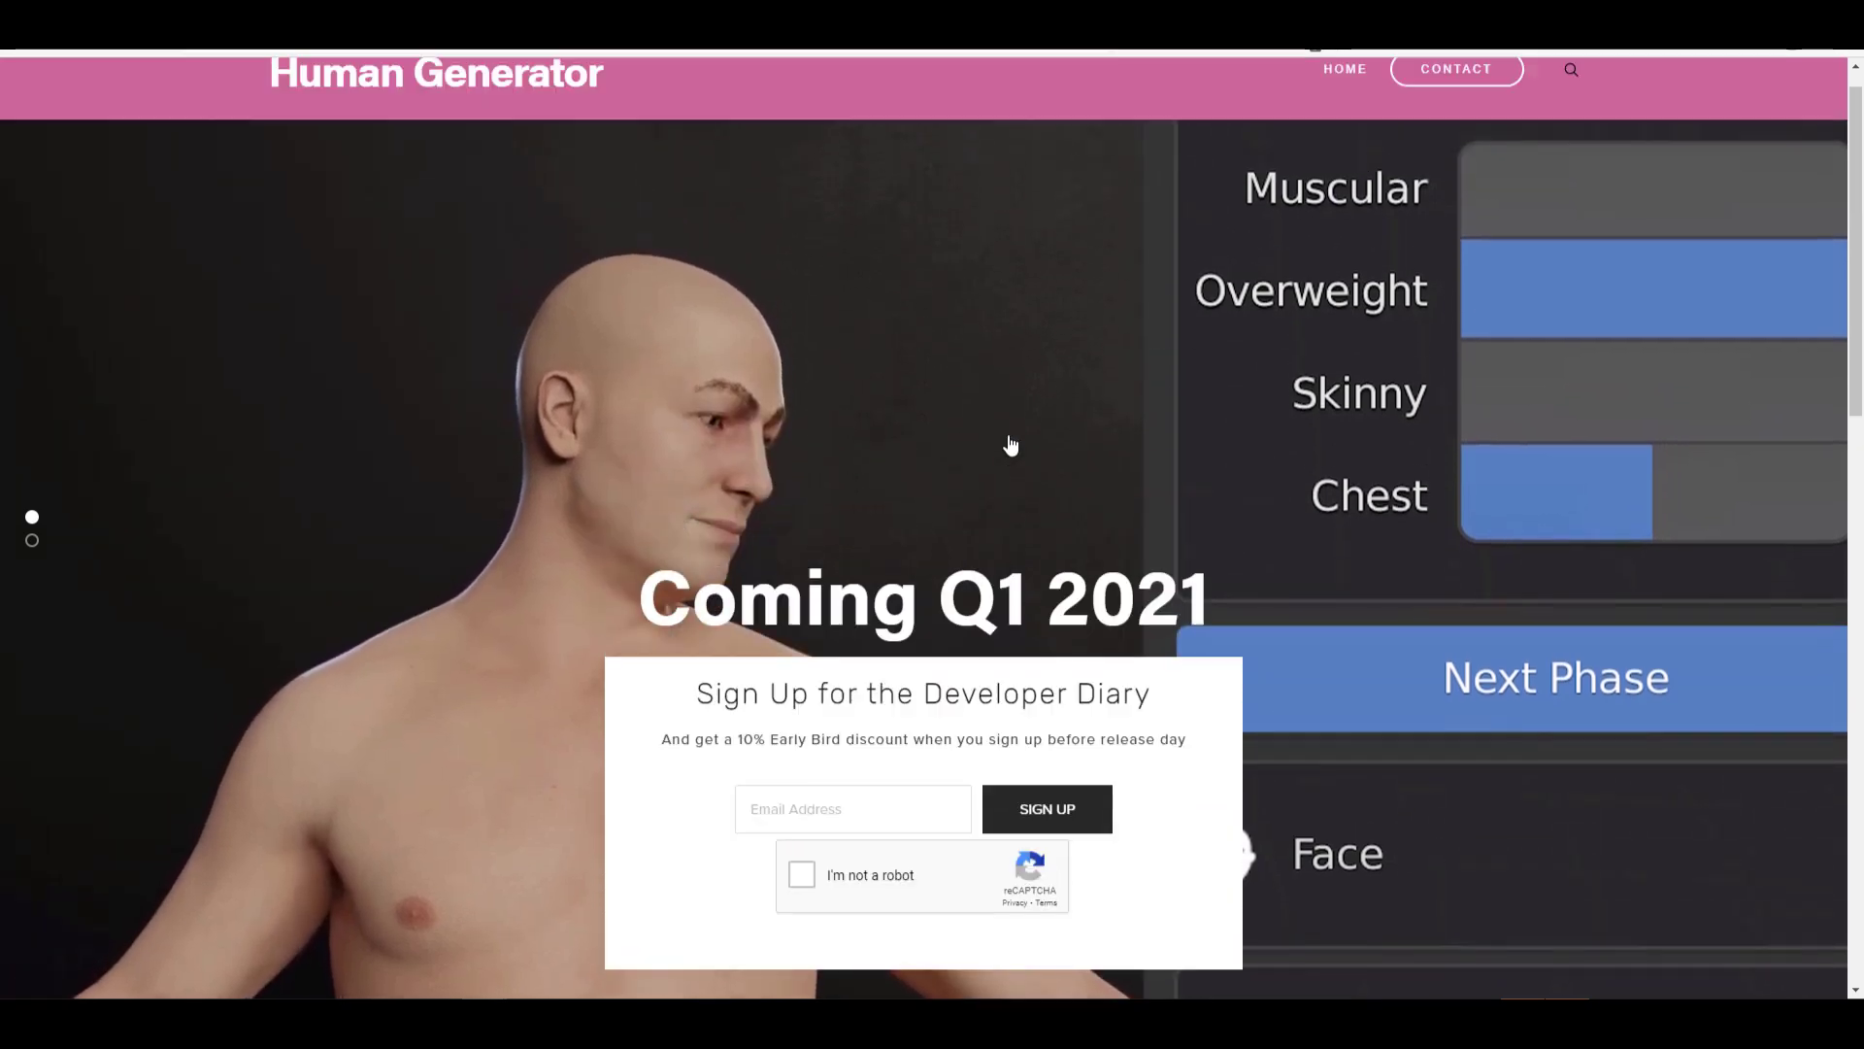
scroll(1011, 445, "up", 1)
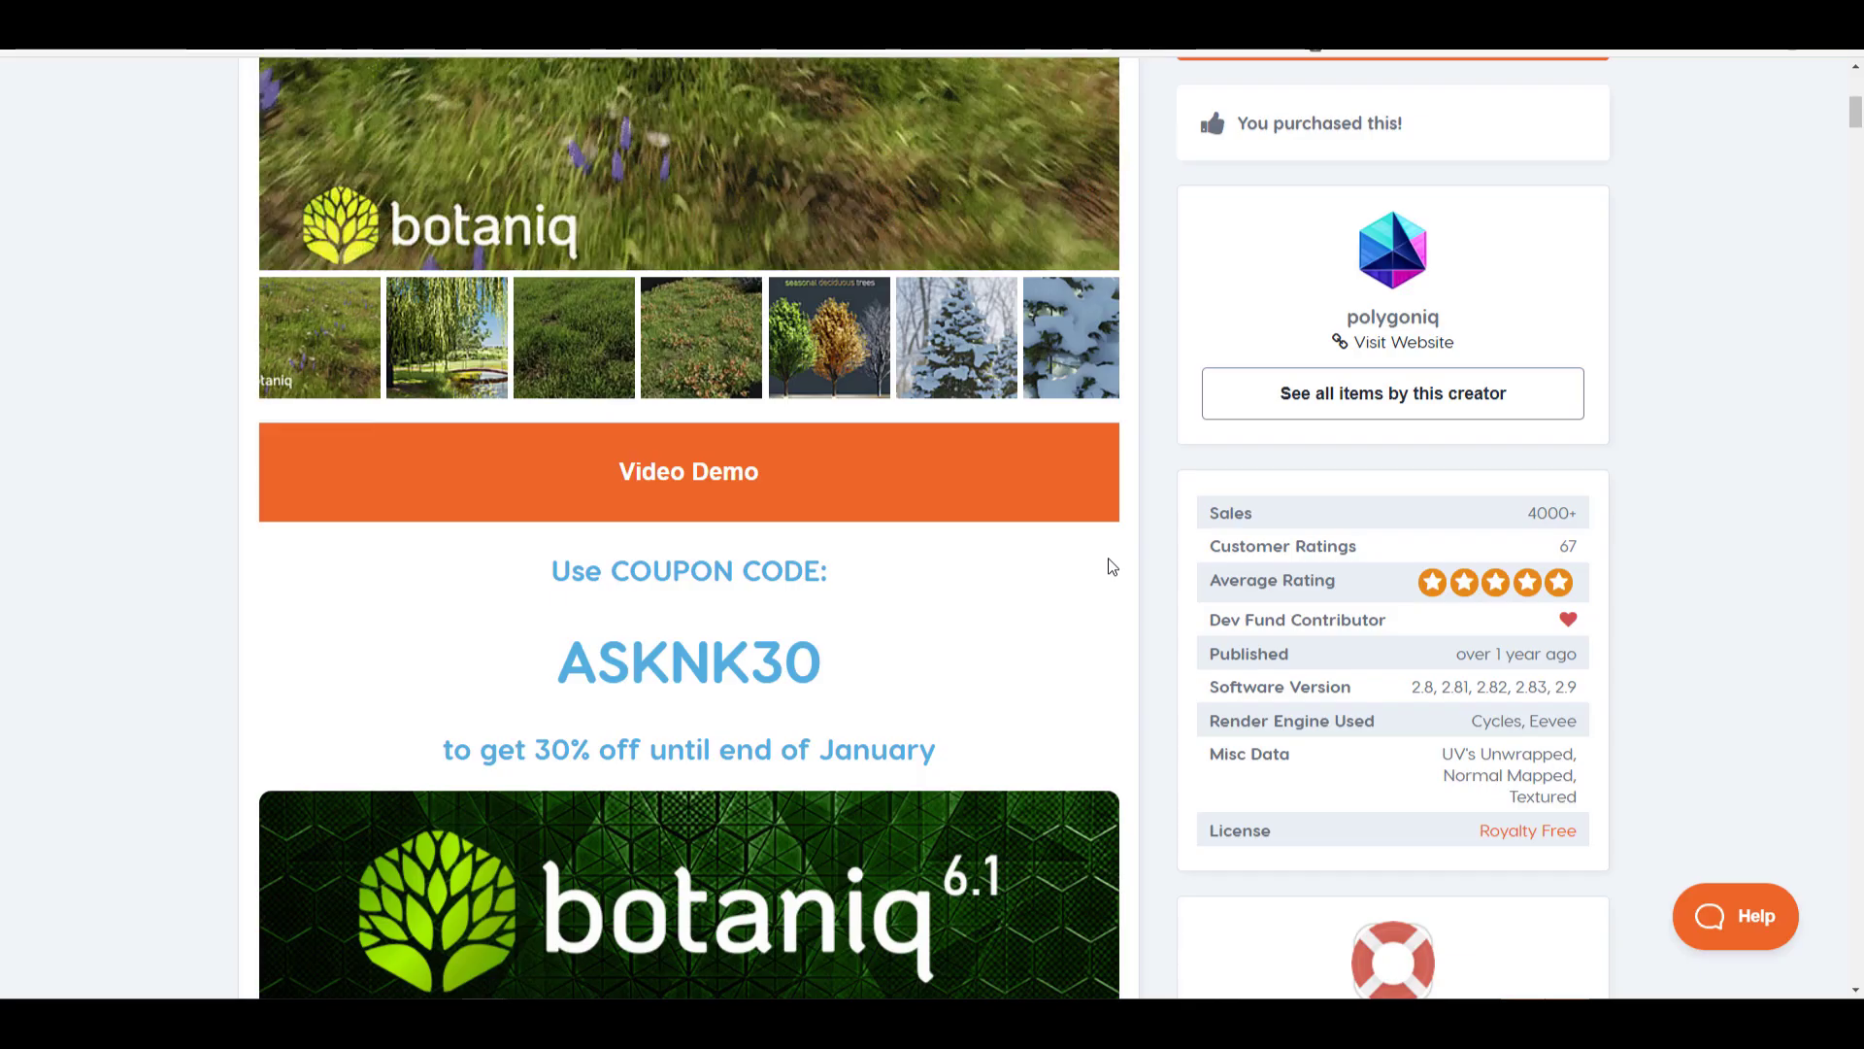
Step: Look over the Botaniq tree and grass library page on Blender Market, including its versions, prices and discount offer
scroll(1117, 571, "up", 6)
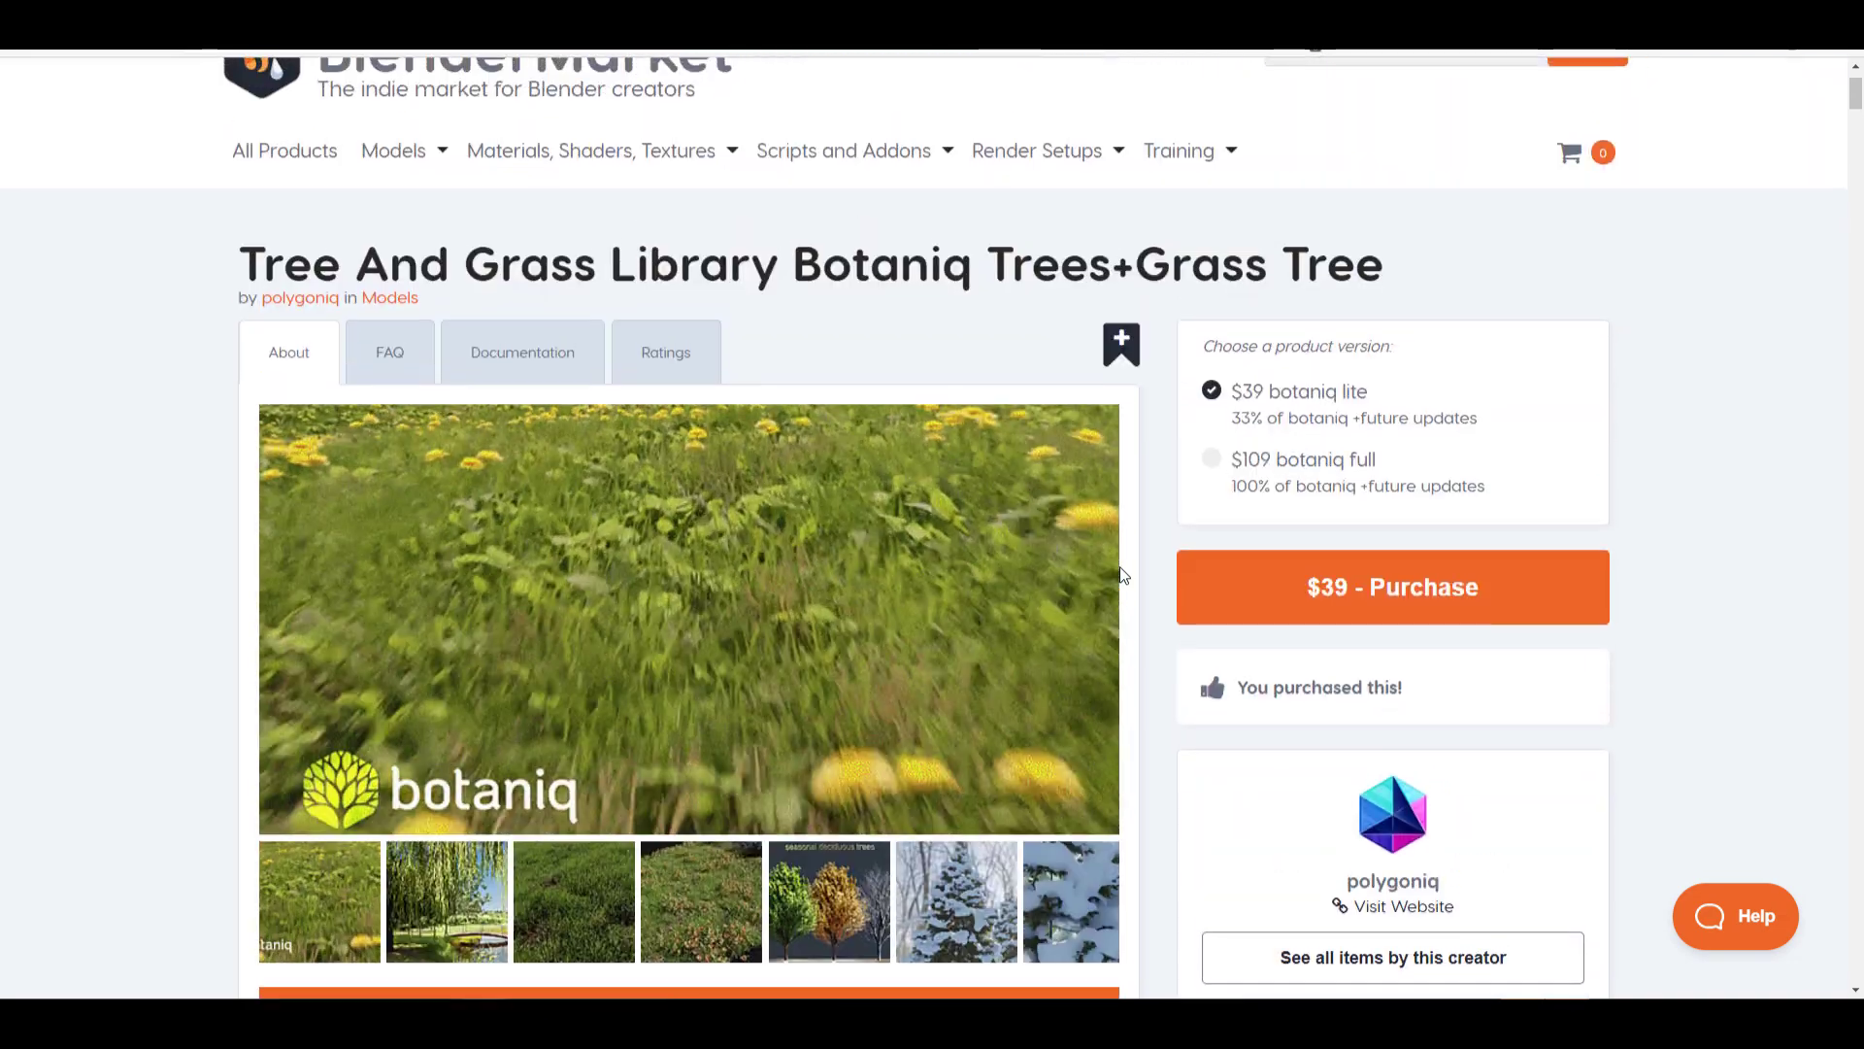
scroll(1122, 574, "down", 6)
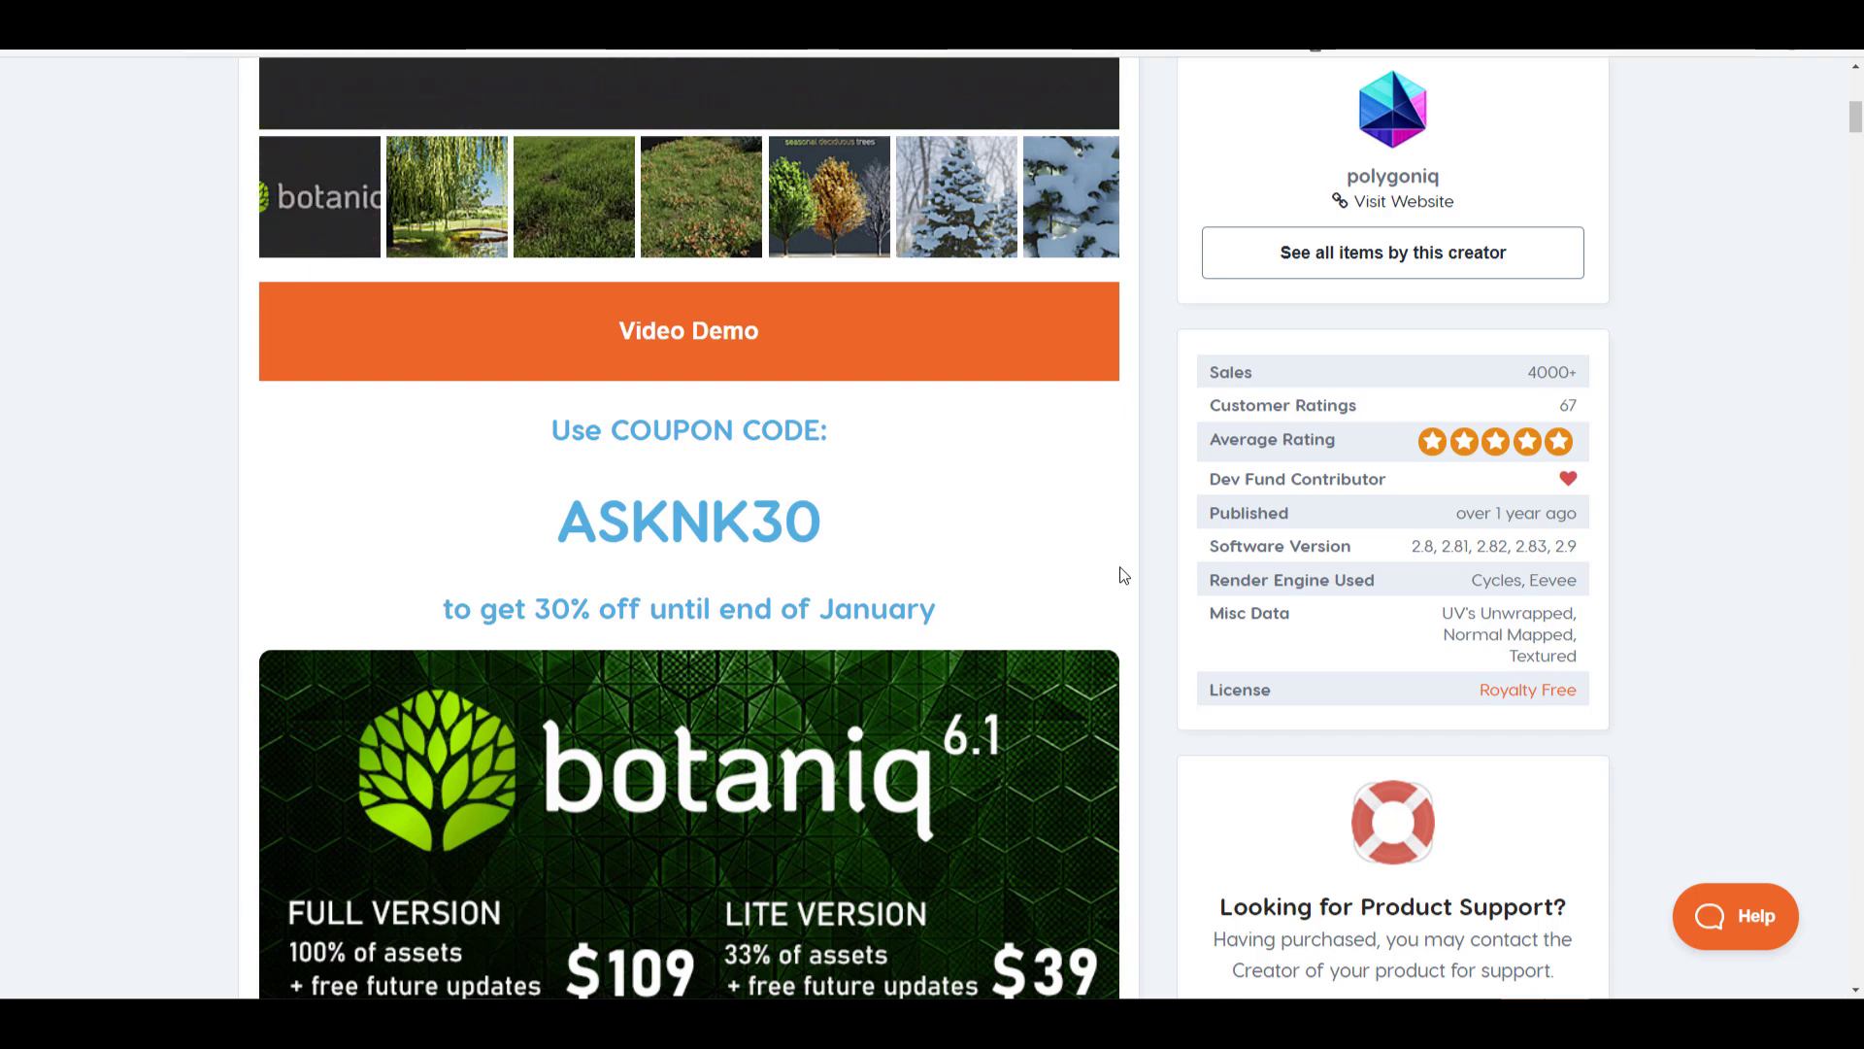
scroll(1123, 575, "down", 2)
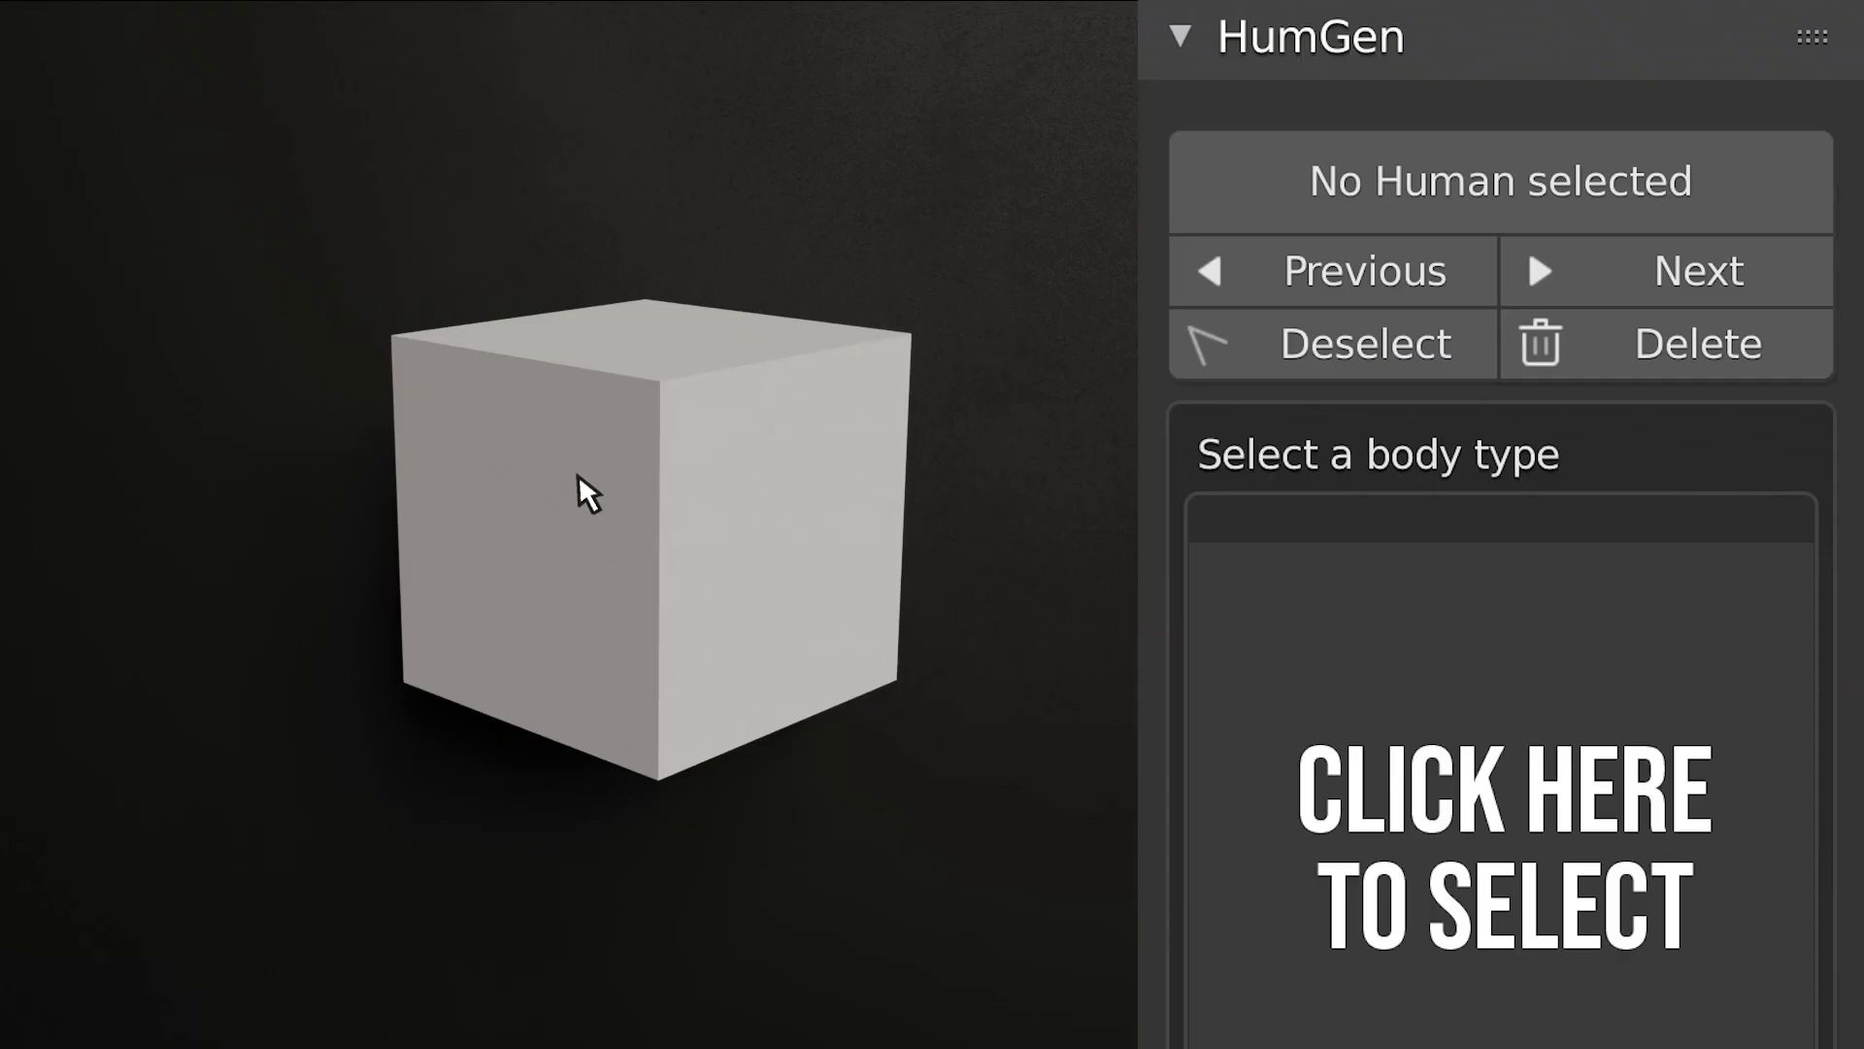
Step: Remove the cube in Blender and create a male HumGen human from the Caucasian body type
key("x")
left_click(574, 491)
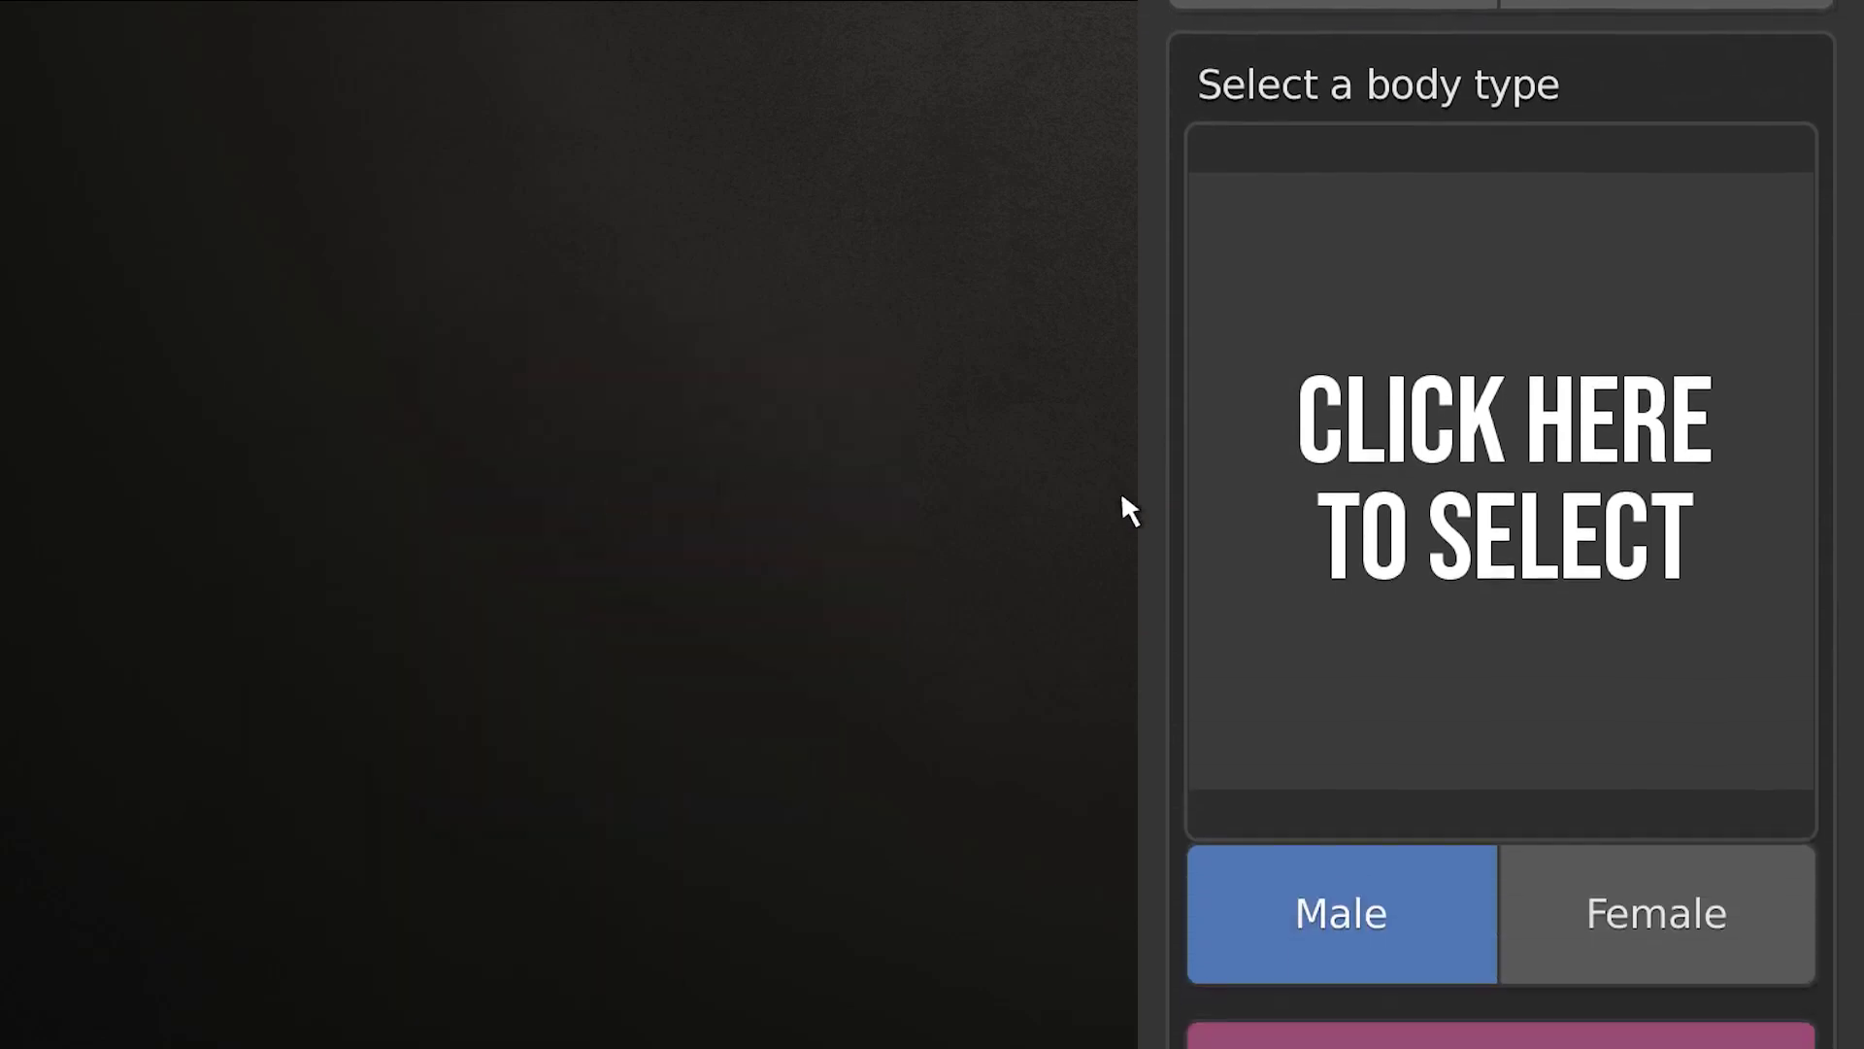
left_click(1211, 582)
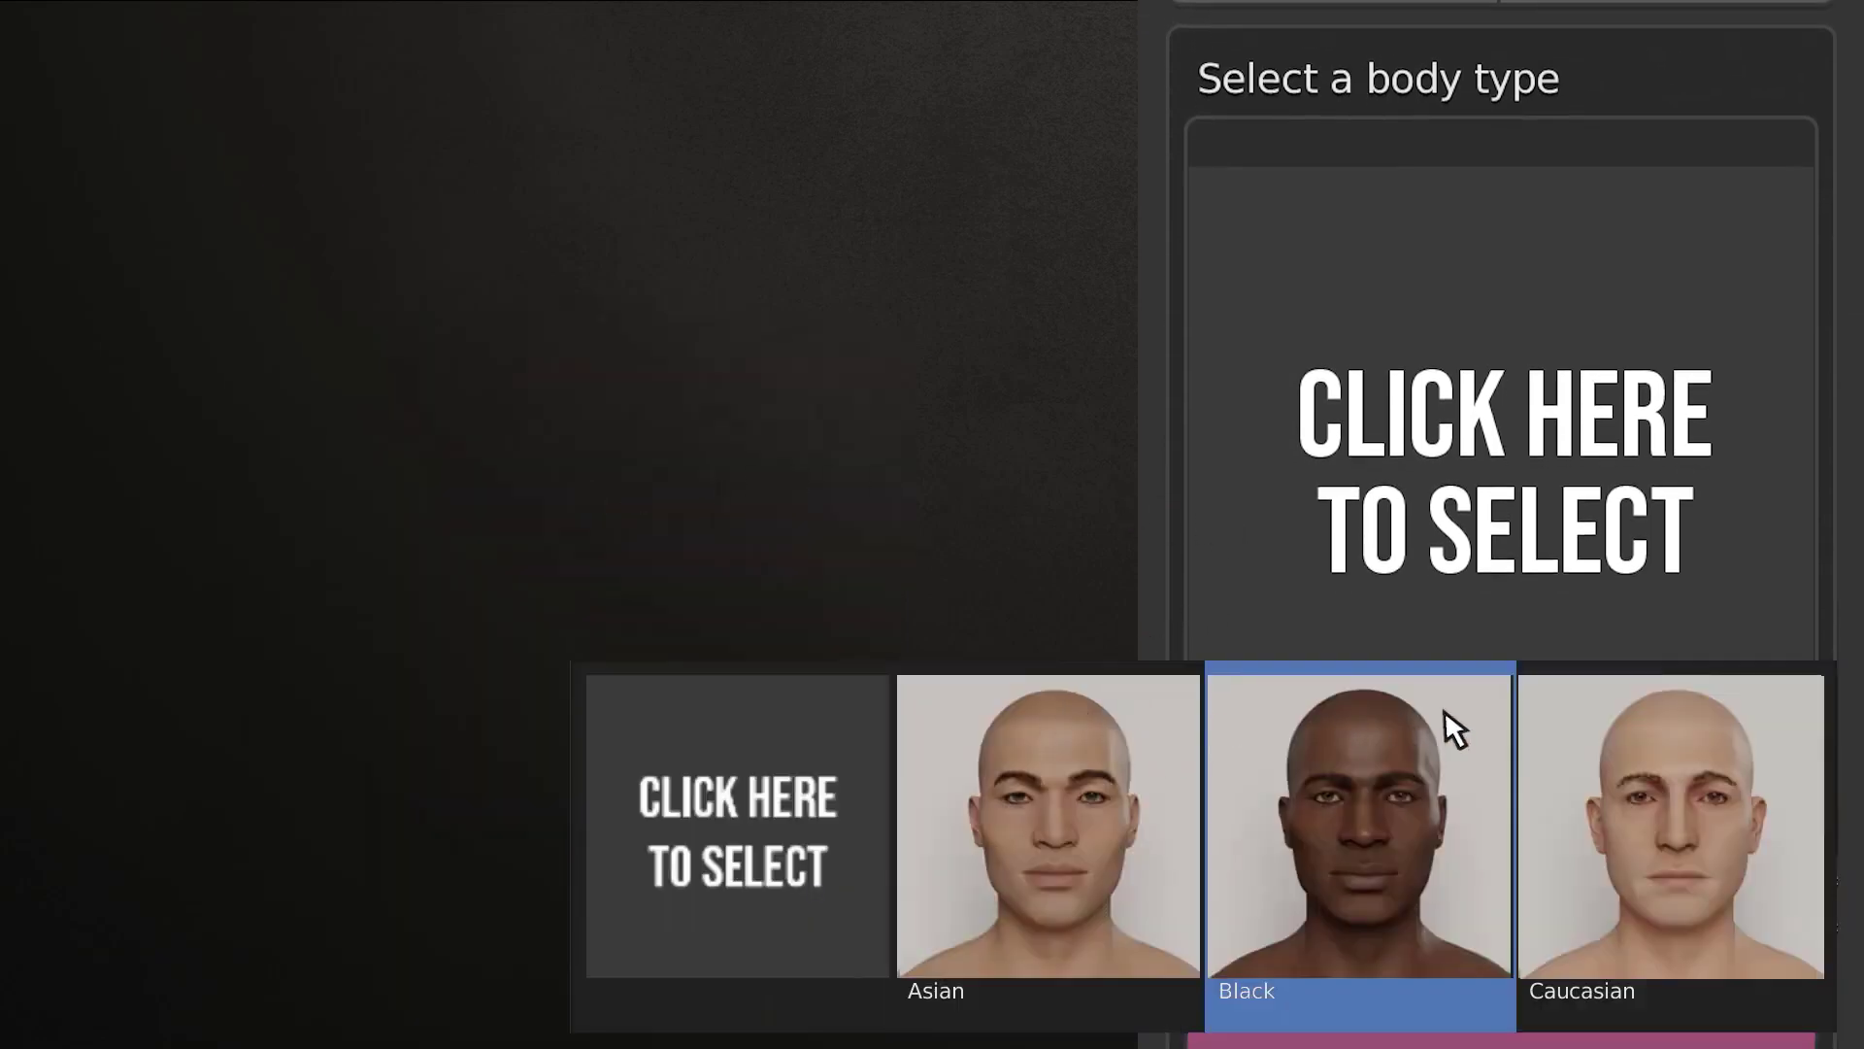
left_click(1622, 766)
scroll(1592, 767, "down", 5)
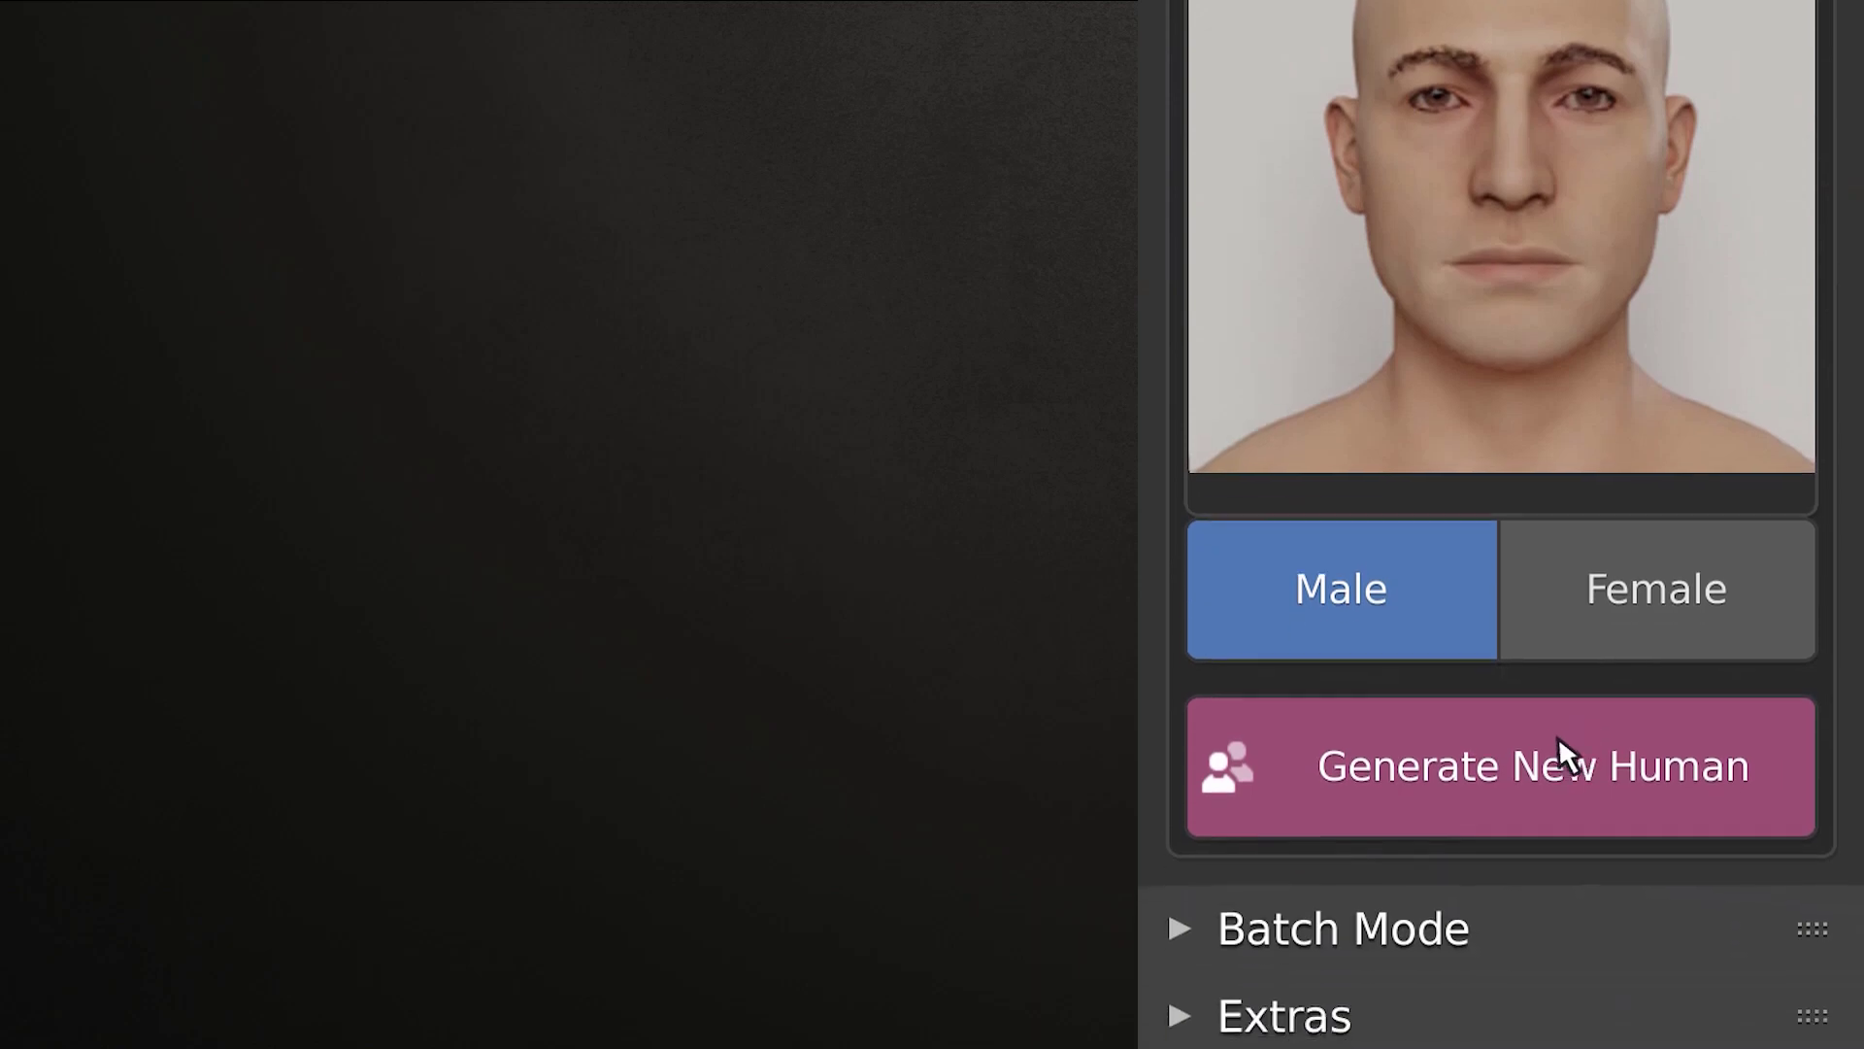
left_click(1561, 761)
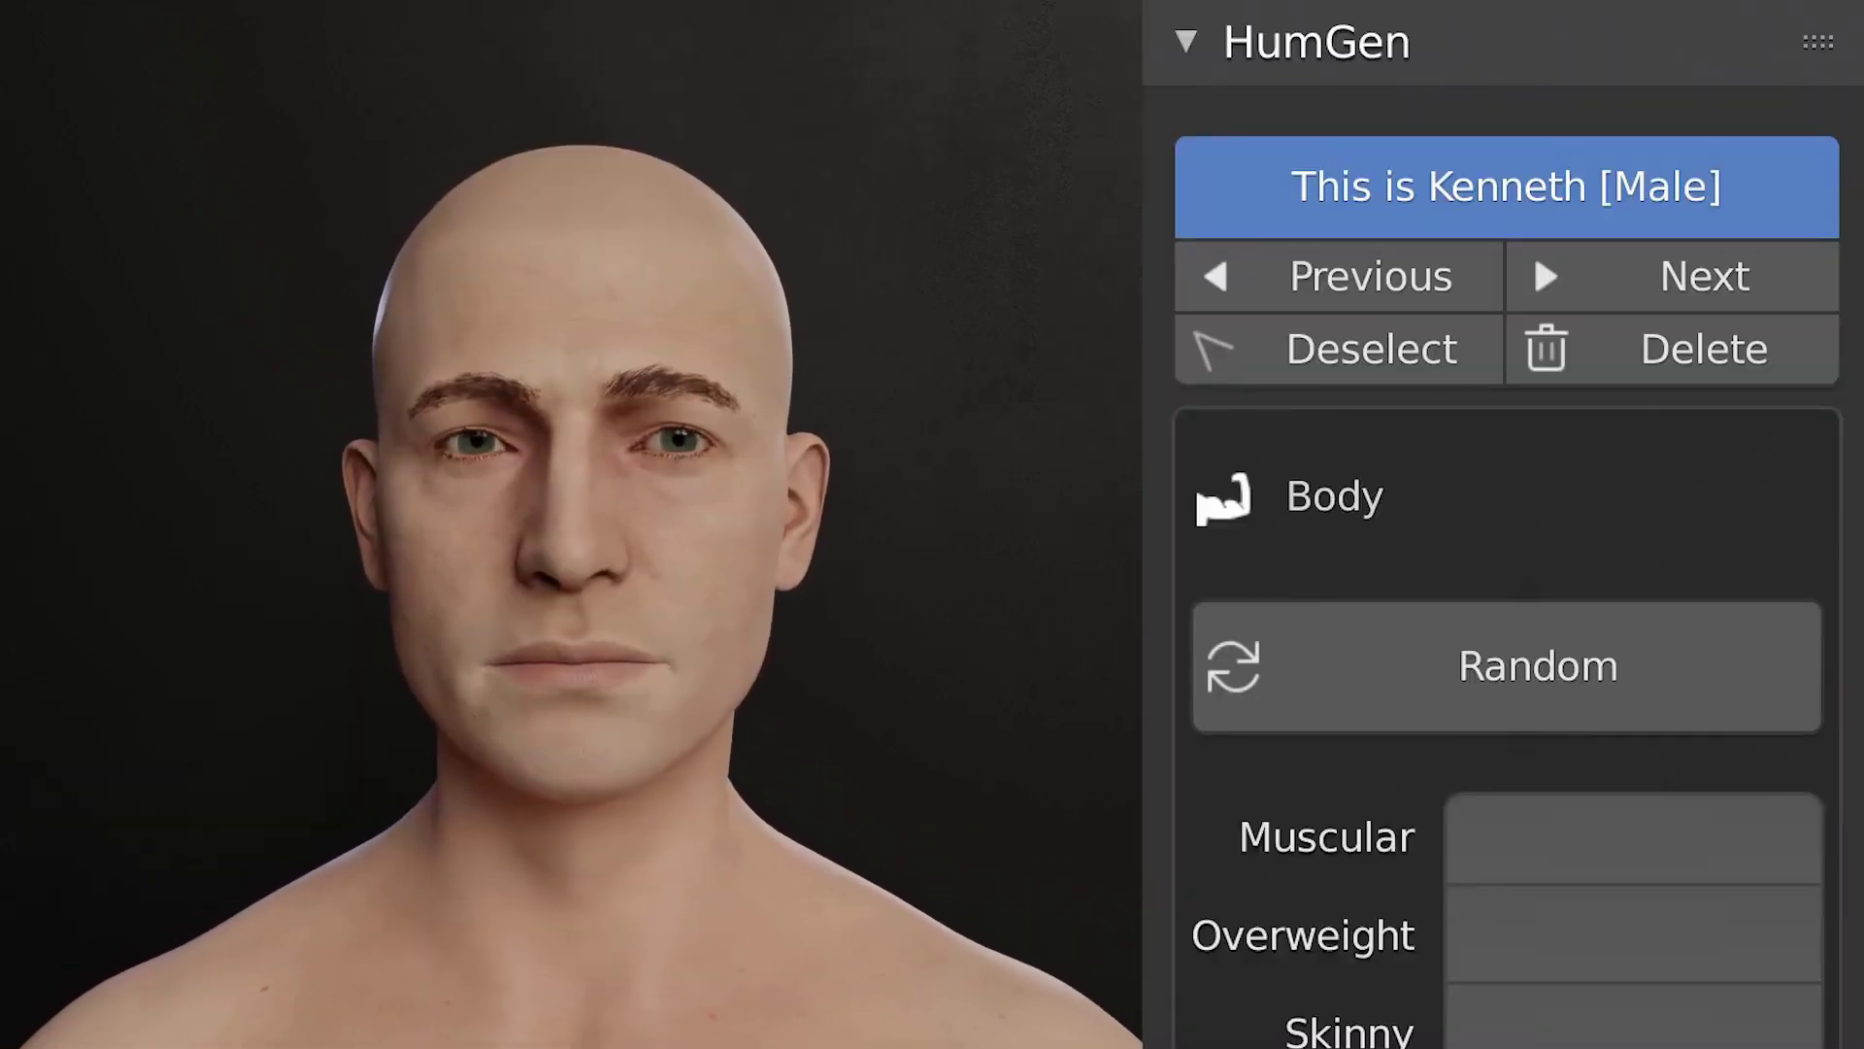
Step: Raise the human's Muscular to maximum, then replace it with maximum Overweight and bring the remaining creation phases into view
scroll(1534, 250, "down", 8)
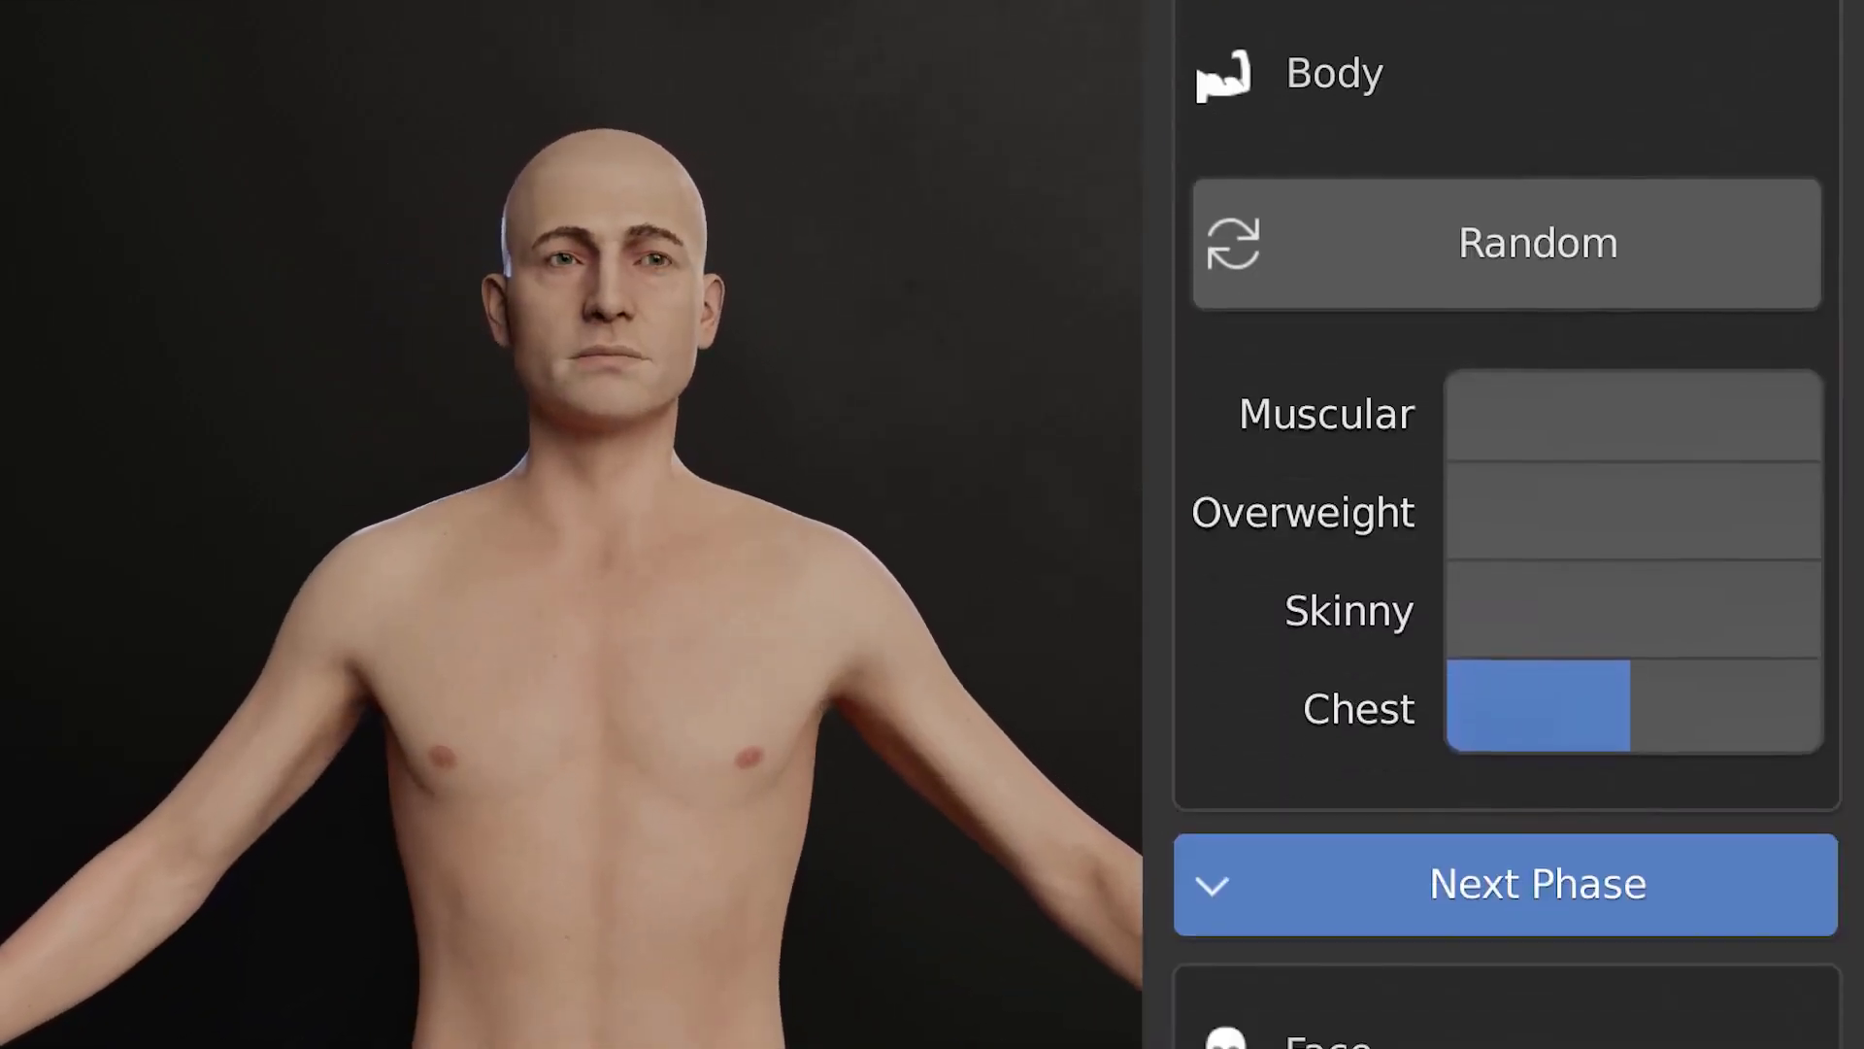
left_click_drag(1631, 209, 1830, 218)
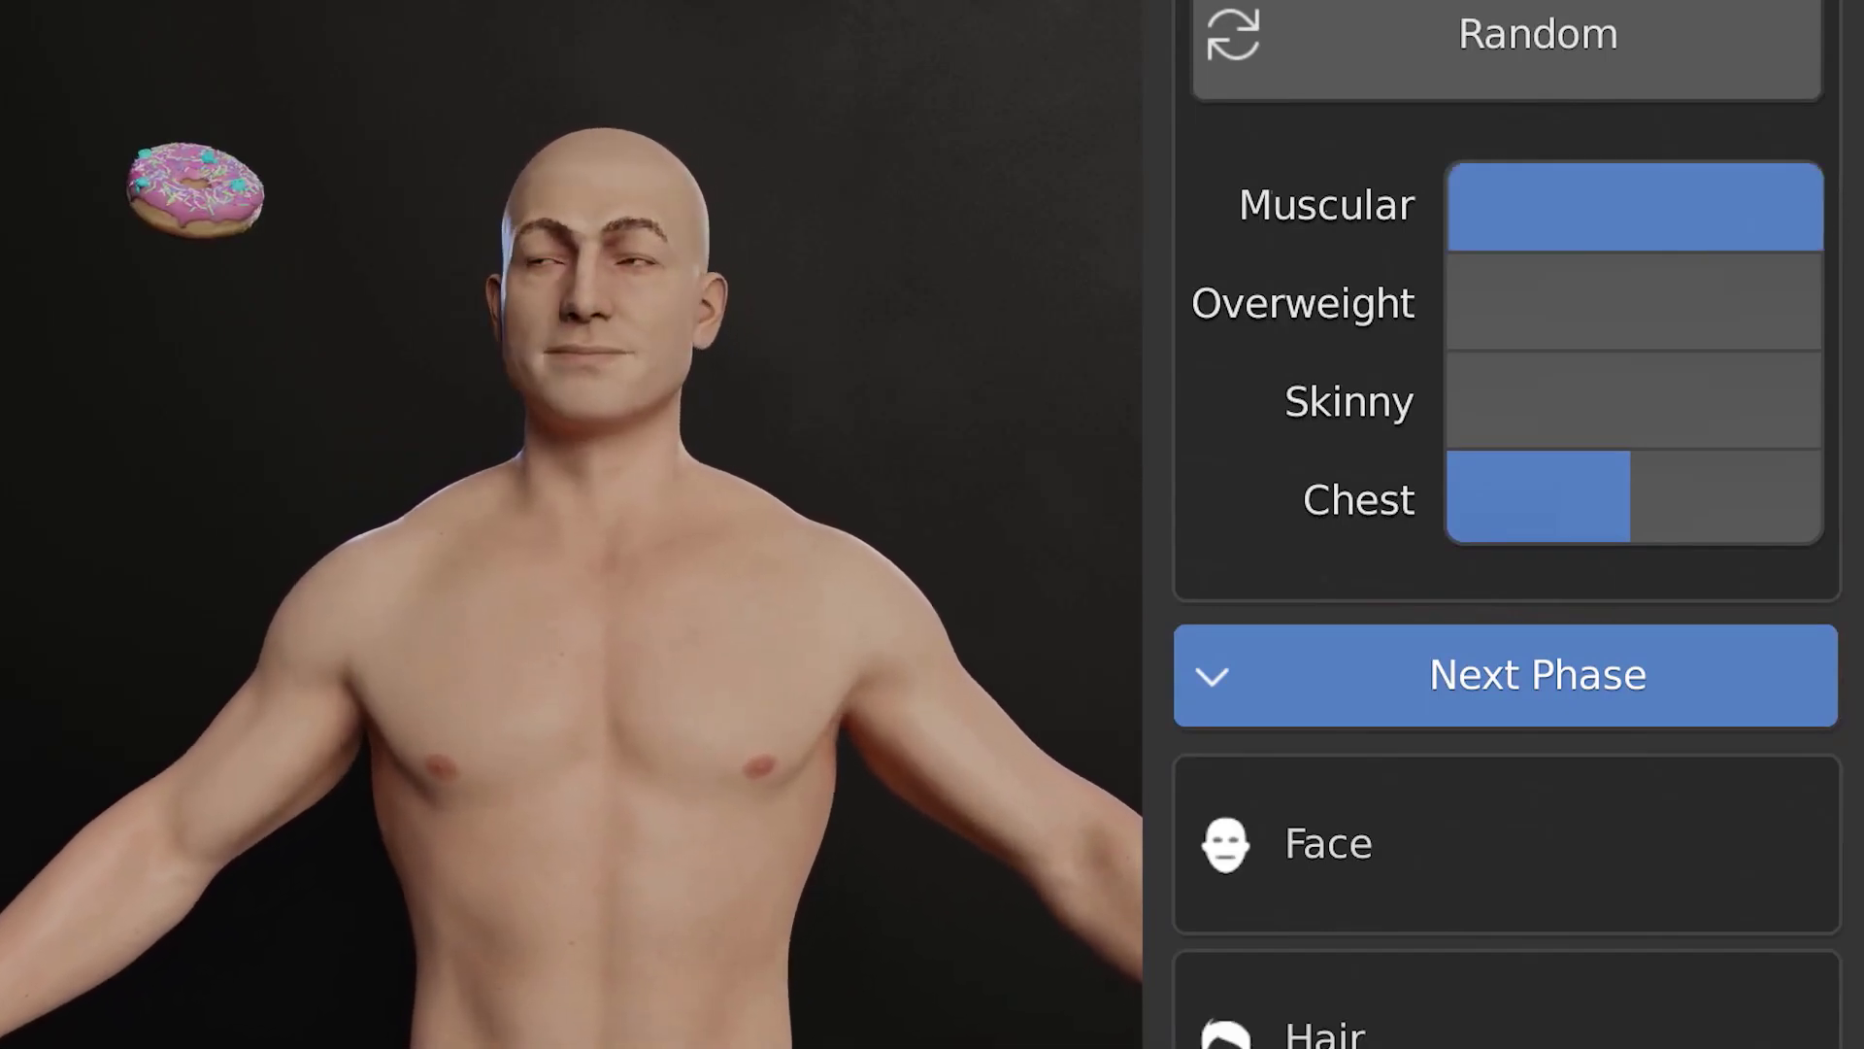
left_click_drag(1447, 301, 1819, 299)
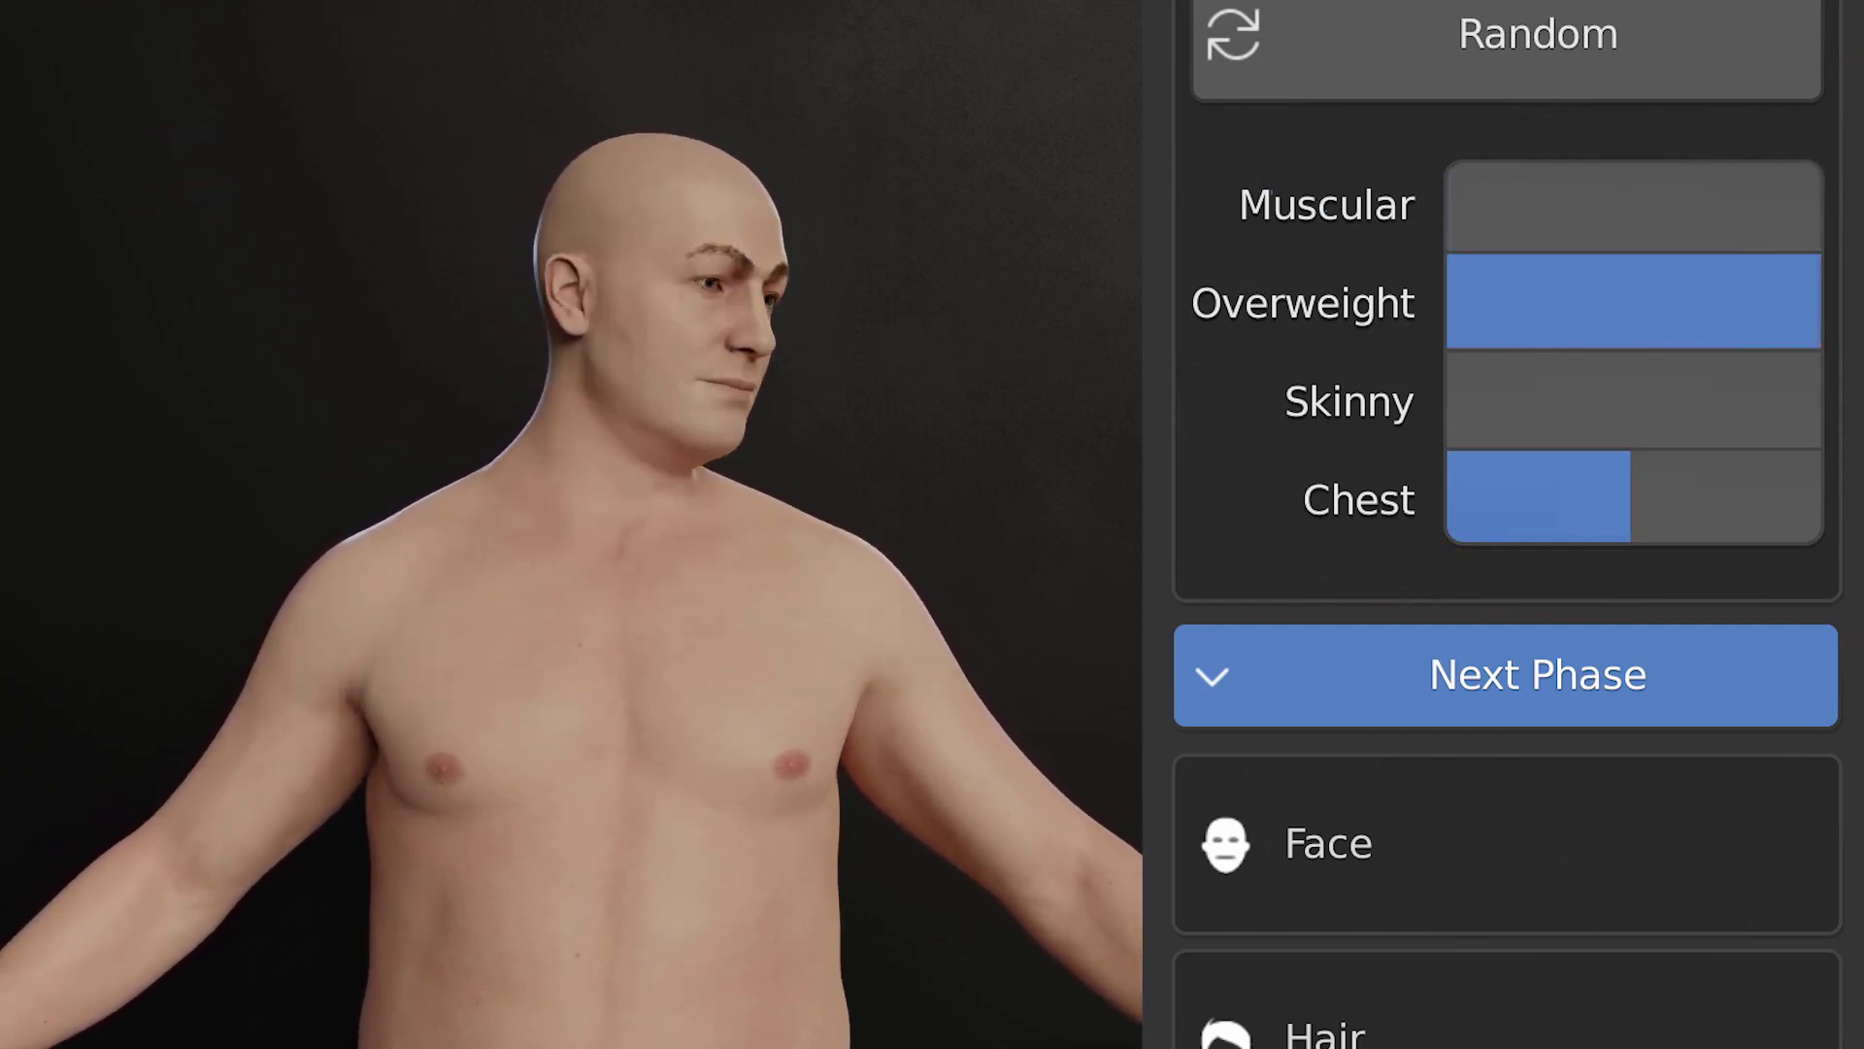
scroll(1823, 296, "down", 10)
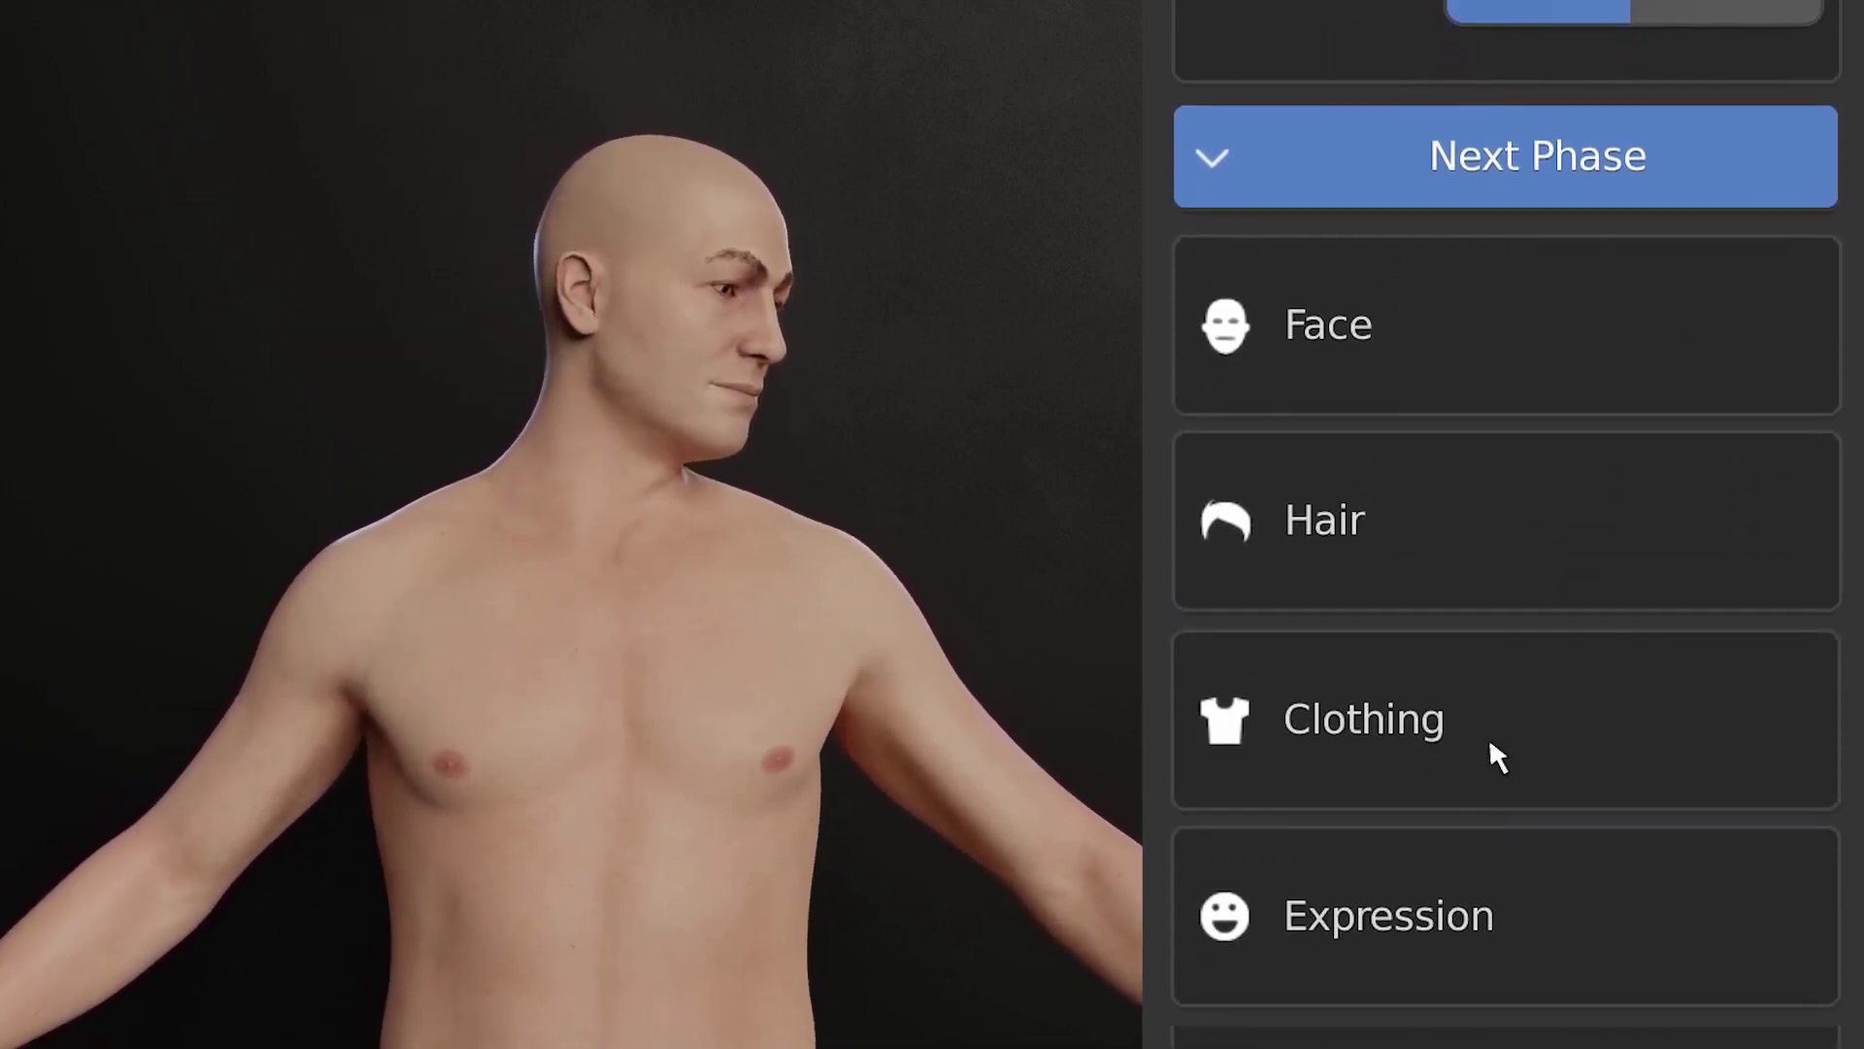